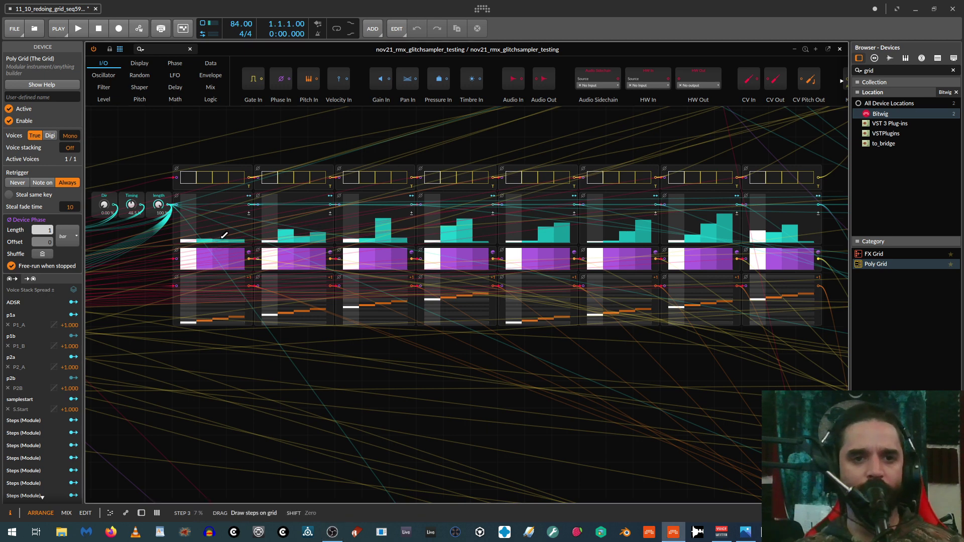
Draw low values across the step bars of the first four Steps modules in the sequencer row.
left_click_drag(223, 236, 319, 238)
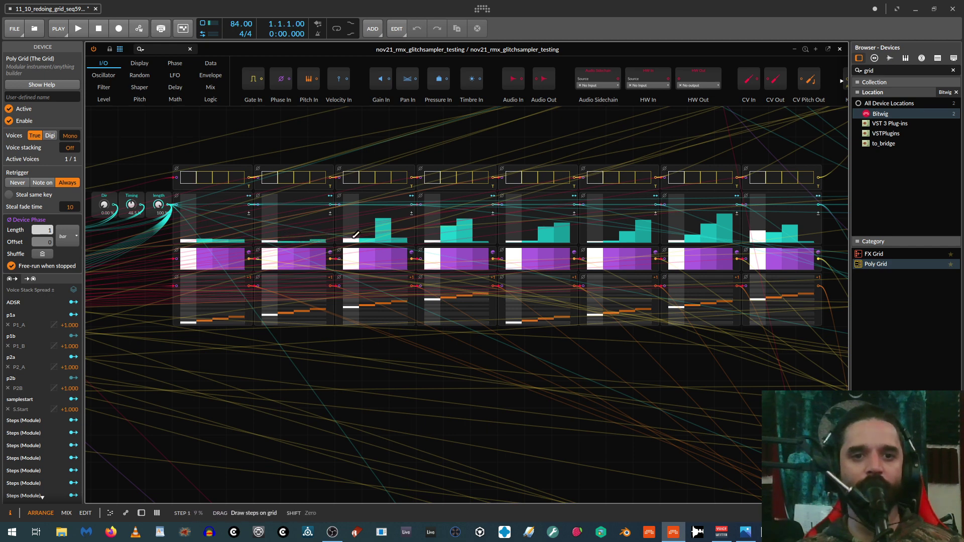
left_click_drag(345, 240, 482, 238)
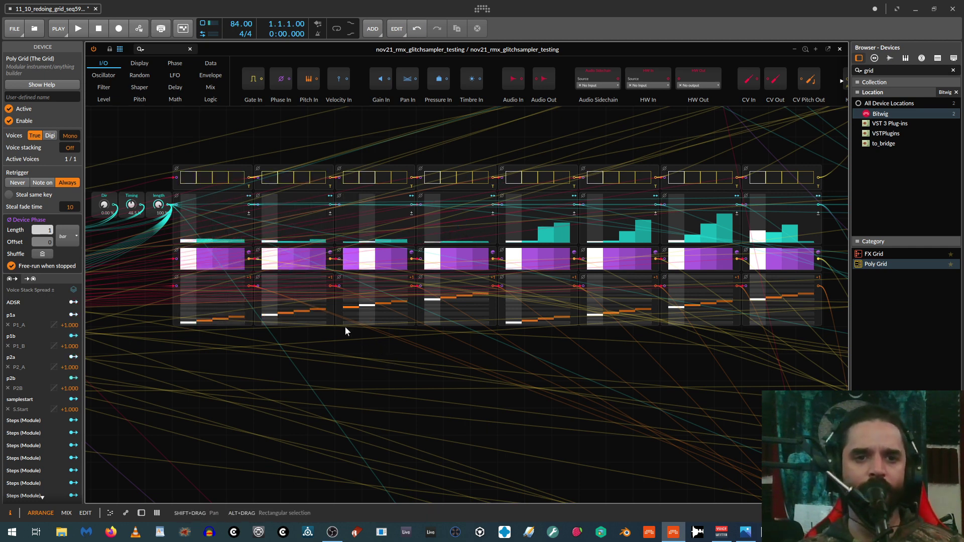
Redraw the step pitches in the first six Pitches modules with varied, non-ascending notes.
key("ctrl+plus")
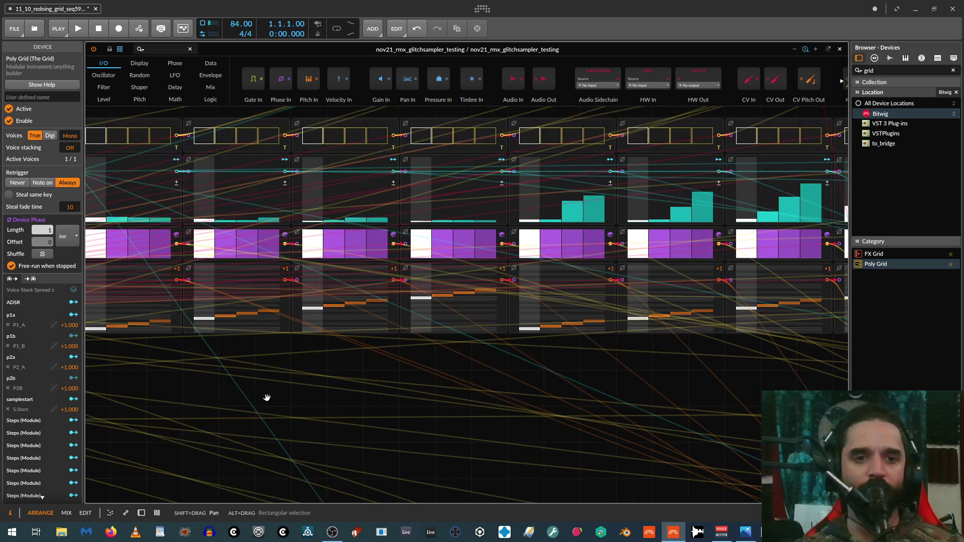
left_click_drag(267, 397, 307, 403)
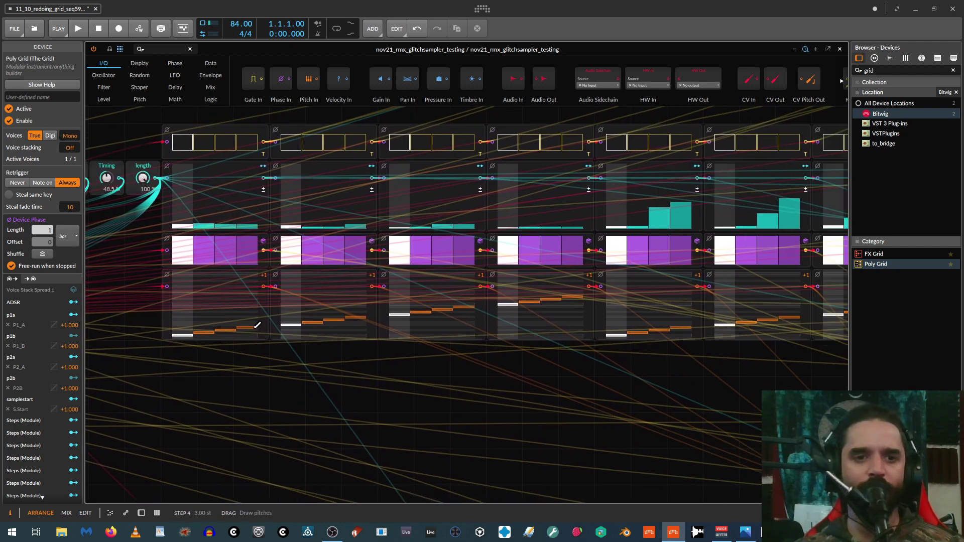
mouse_move(258, 325)
left_mouse_down()
mouse_move(253, 331)
mouse_move(313, 330)
left_mouse_up()
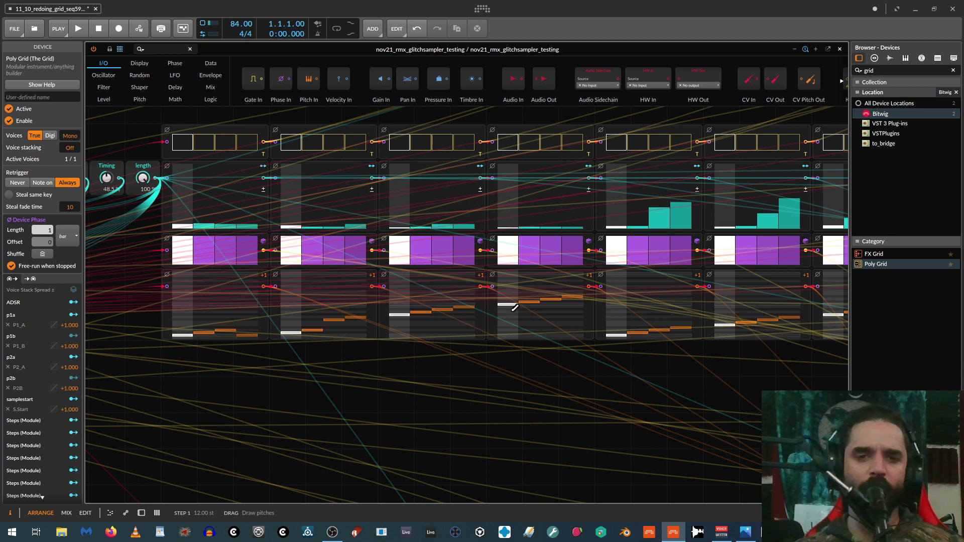
left_click(436, 288)
left_click(548, 324)
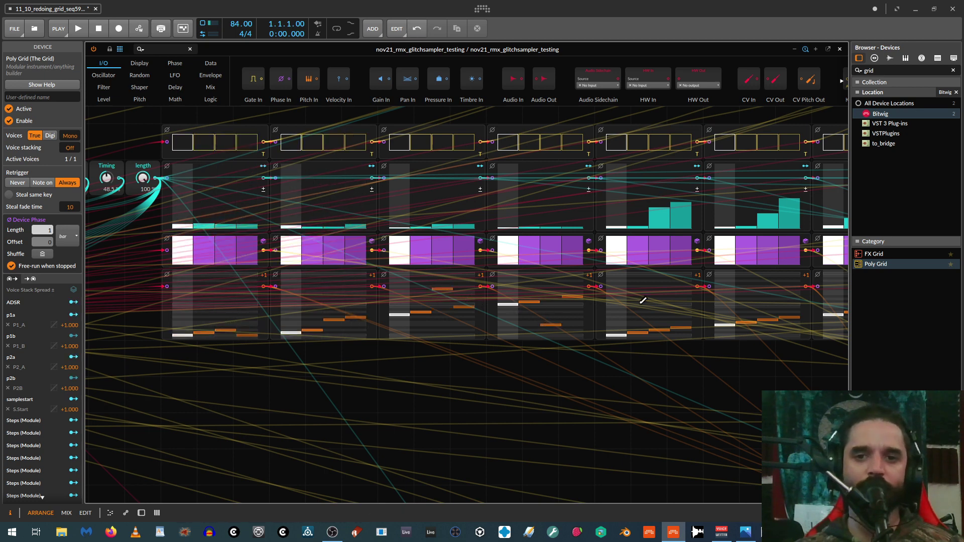
mouse_move(643, 294)
left_mouse_down()
mouse_move(654, 292)
mouse_move(661, 319)
left_mouse_up()
left_click(746, 289)
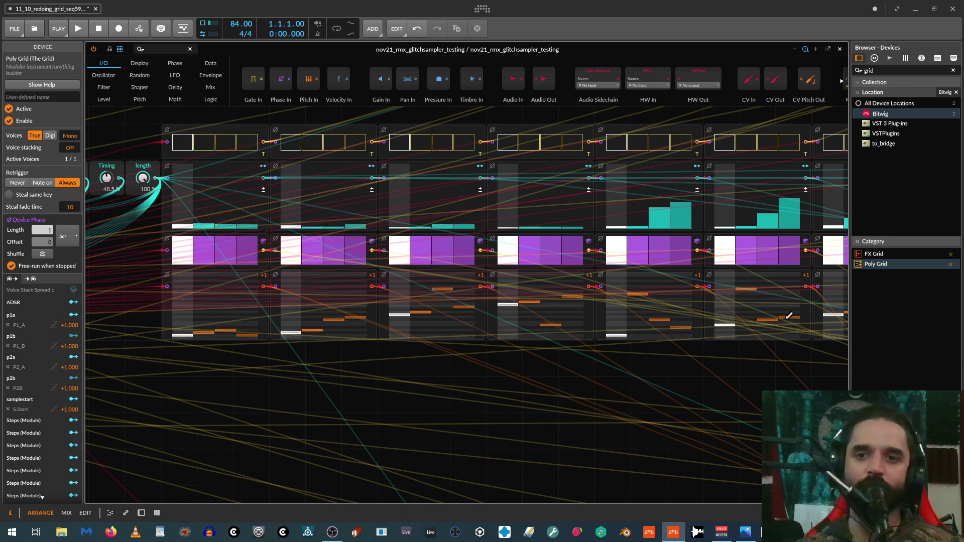
left_click(768, 307)
Raise the third Steps module's third step to 20 % and draw rising levels on the fourth module's last three steps.
left_click(442, 200)
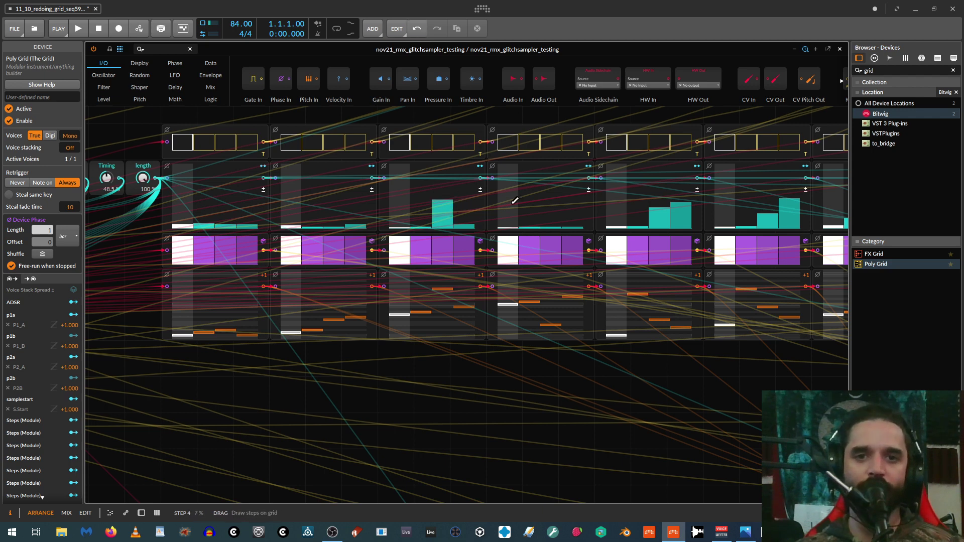
left_click(572, 185)
left_click_drag(527, 214, 541, 209)
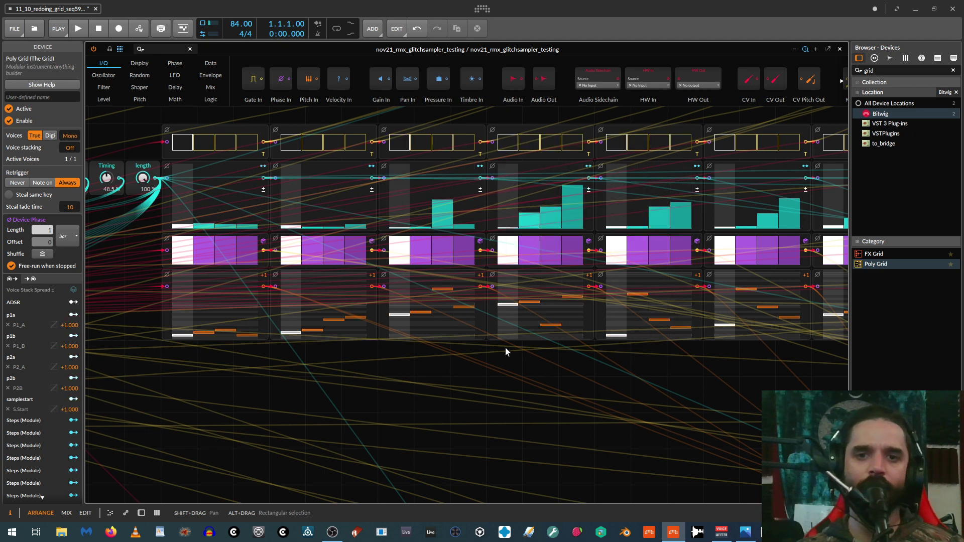
left_click(450, 216)
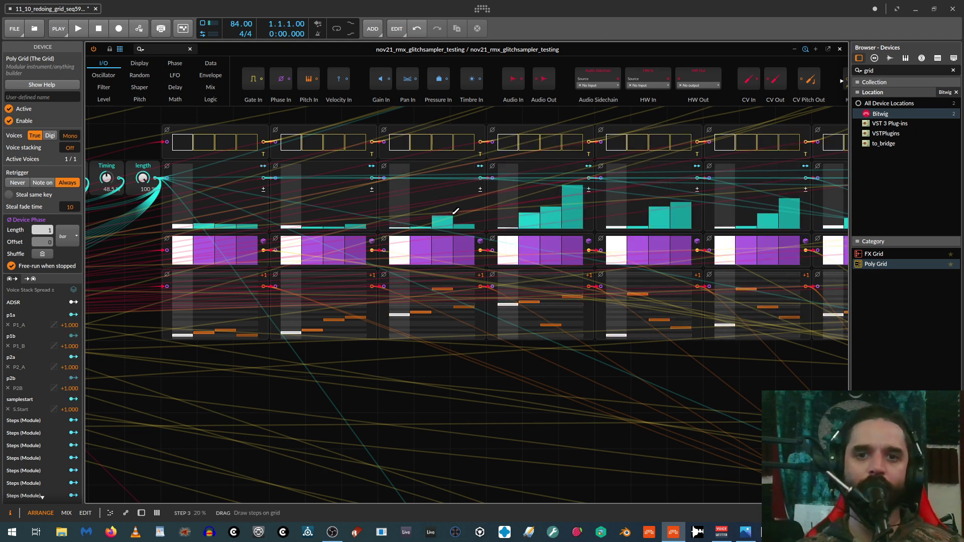
Examine the overall patch layout and how the sequencer row relates to the Constant and Shift sections.
scroll(403, 348, "down", 5)
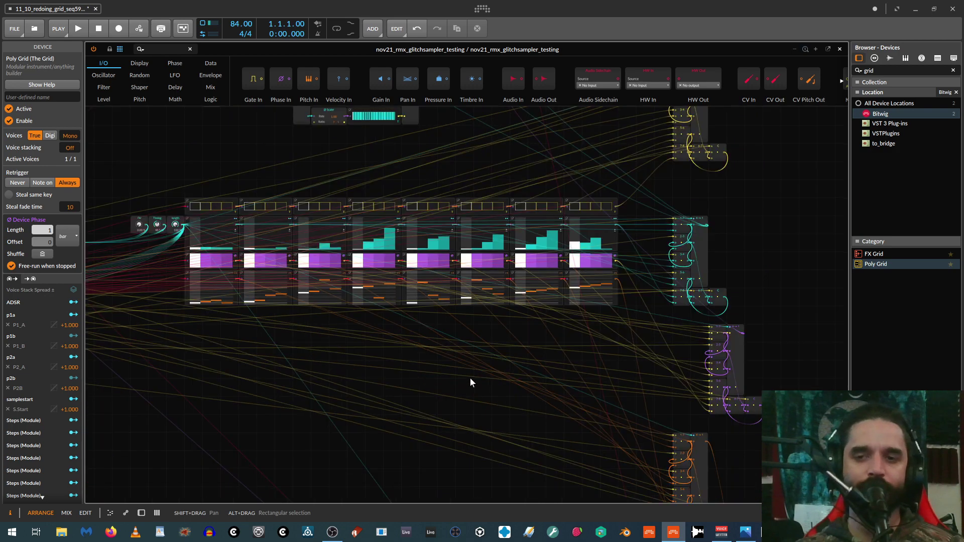
scroll(393, 342, "up", 5)
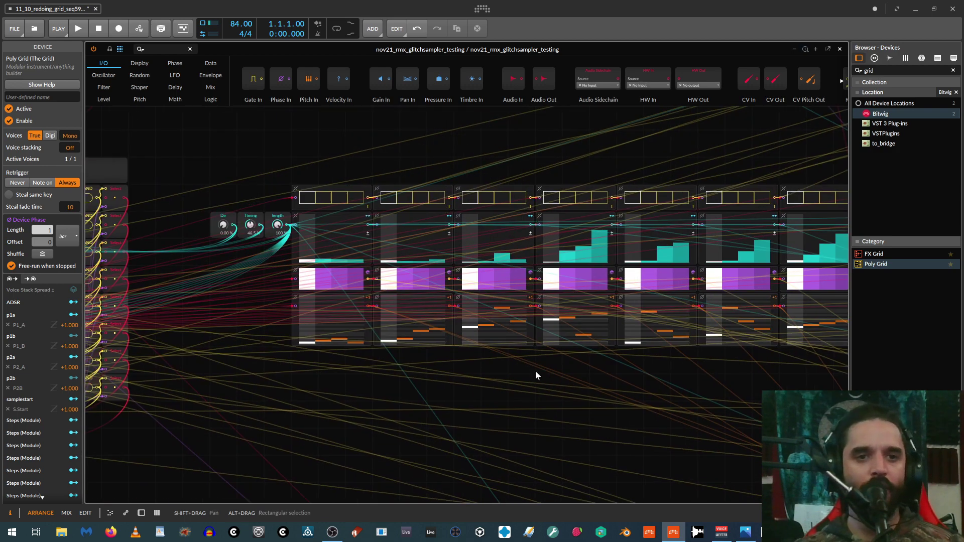
mouse_move(627, 390)
left_mouse_down()
mouse_move(553, 328)
mouse_move(177, 146)
left_mouse_up()
left_click_drag(354, 353, 197, 6)
left_click_drag(342, 309, 325, 70)
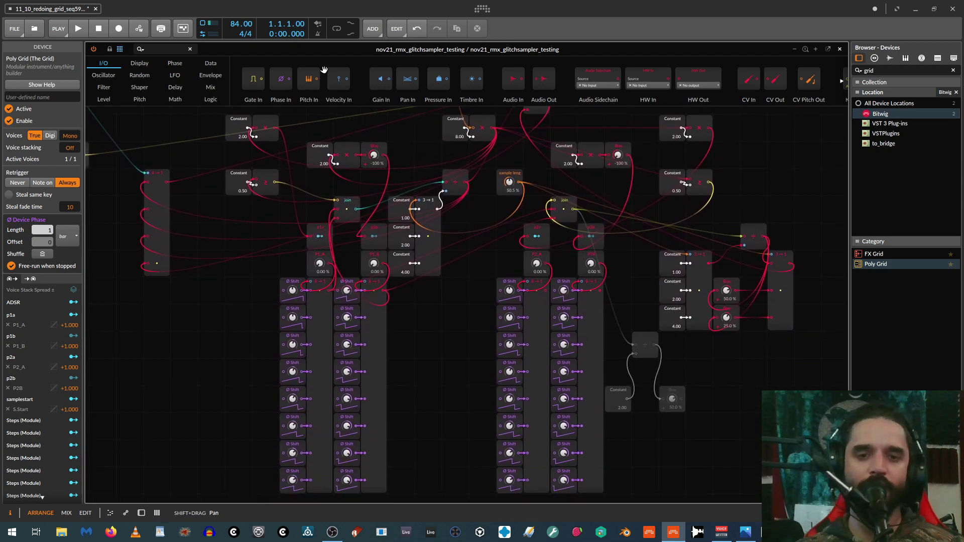
scroll(264, 231, "up", 7)
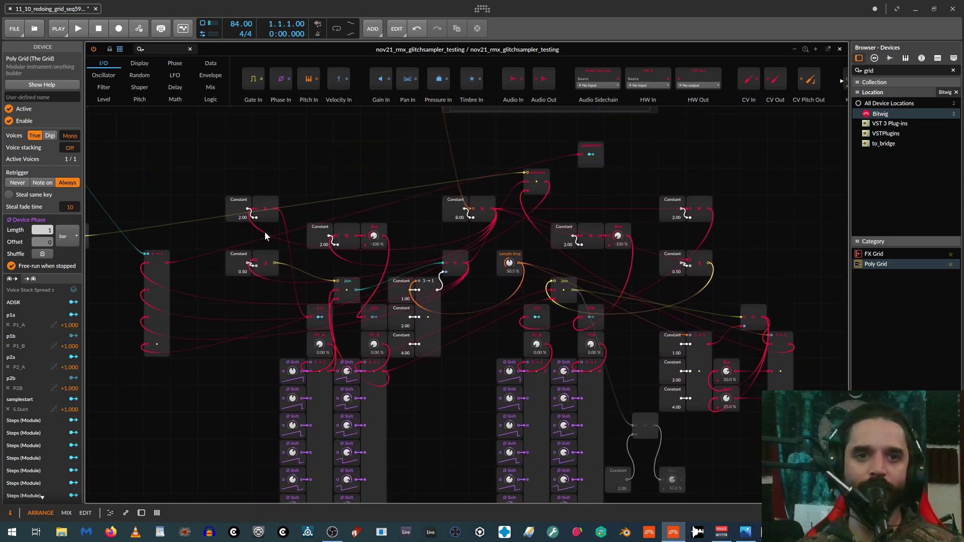
left_click_drag(187, 182, 506, 447)
mouse_move(264, 133)
left_mouse_down()
mouse_move(419, 229)
mouse_move(452, 430)
mouse_move(497, 374)
left_mouse_up()
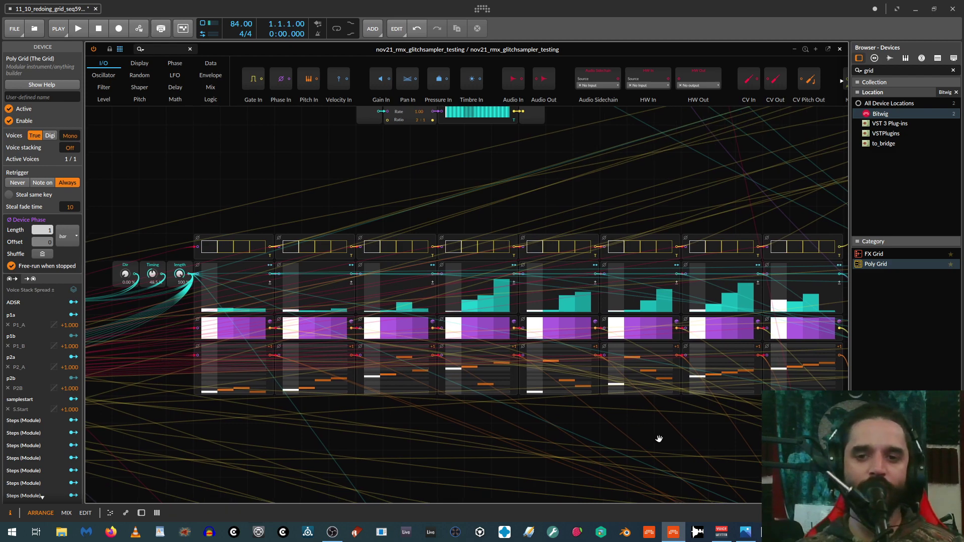
Examine the Constant modules and the four columns of phase Shift modules below them.
left_click_drag(658, 439, 257, 207)
left_click_drag(570, 256, 342, 99)
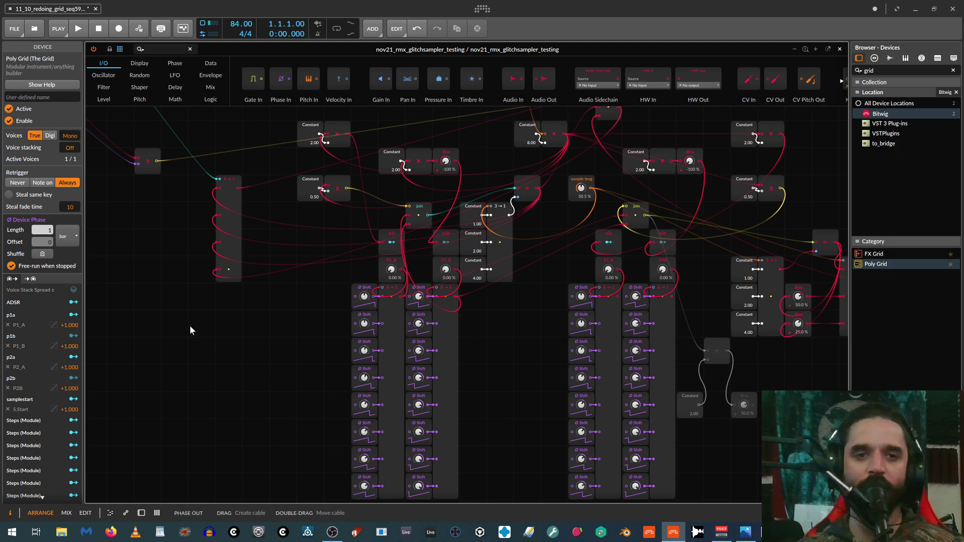
left_click_drag(176, 226, 359, 455)
left_click_drag(245, 207, 349, 512)
left_click_drag(263, 242, 307, 366)
left_click_drag(366, 445, 271, 90)
left_click_drag(358, 363, 345, 342)
left_click_drag(347, 447, 246, 216)
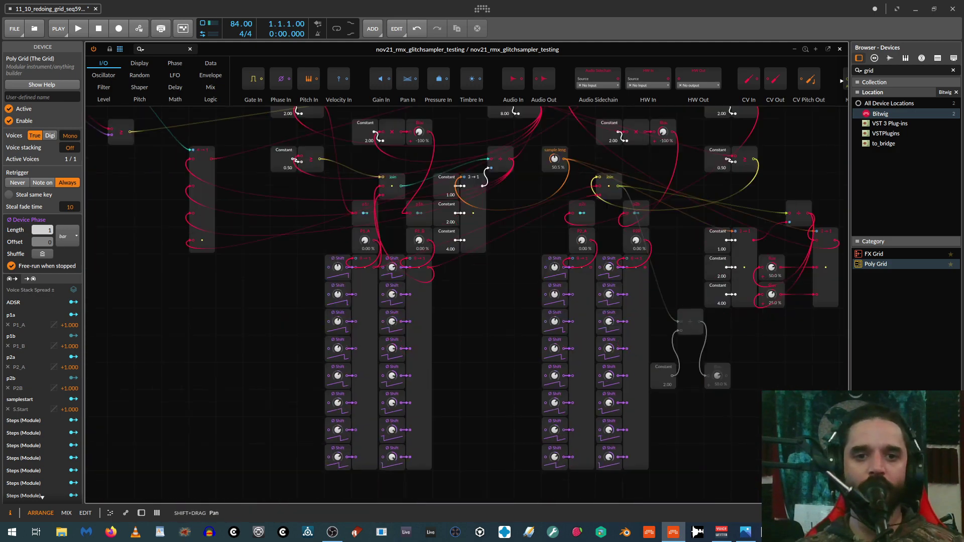
left_click_drag(484, 352, 401, 234)
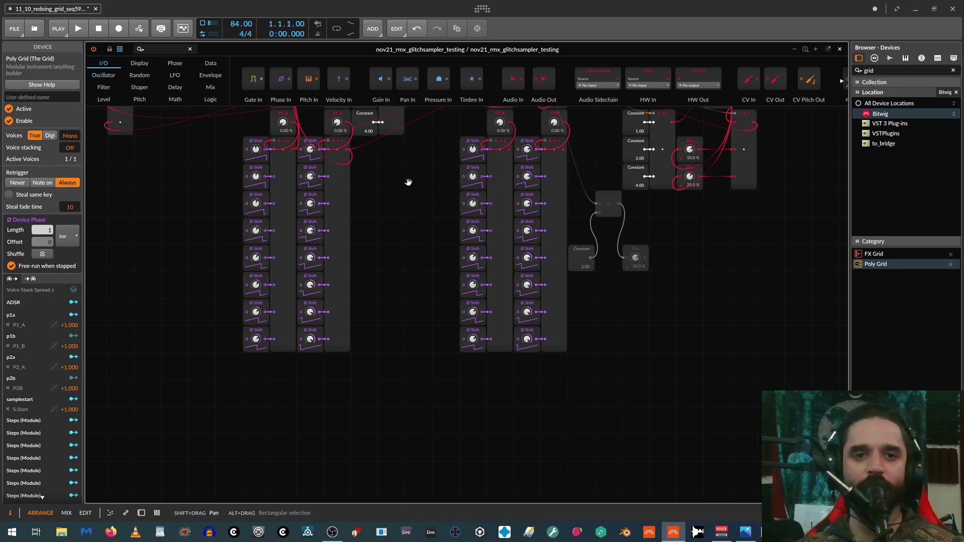
Redraw the third step's pitch in the third and fourth Pitches modules so both lines ascend evenly.
left_click_drag(400, 173, 556, 481)
left_click_drag(126, 139, 511, 461)
mouse_move(194, 191)
left_mouse_down()
mouse_move(358, 440)
mouse_move(281, 454)
mouse_move(183, 412)
left_mouse_up()
left_click(317, 284)
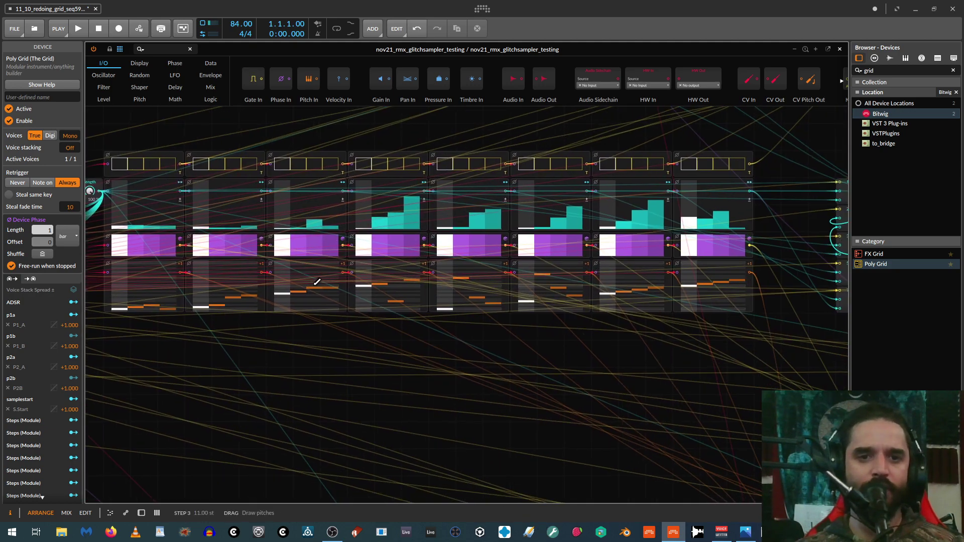
left_click(311, 289)
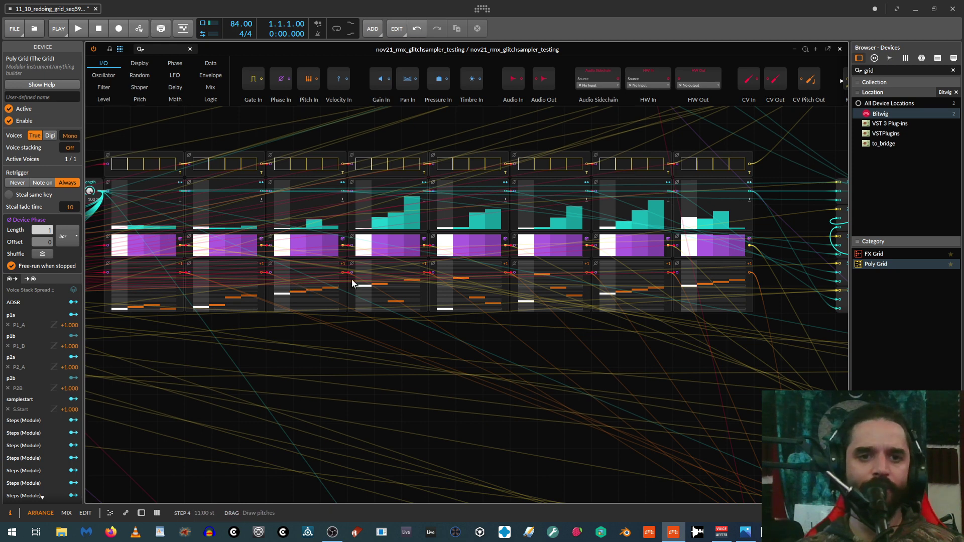
left_click_drag(393, 283, 399, 276)
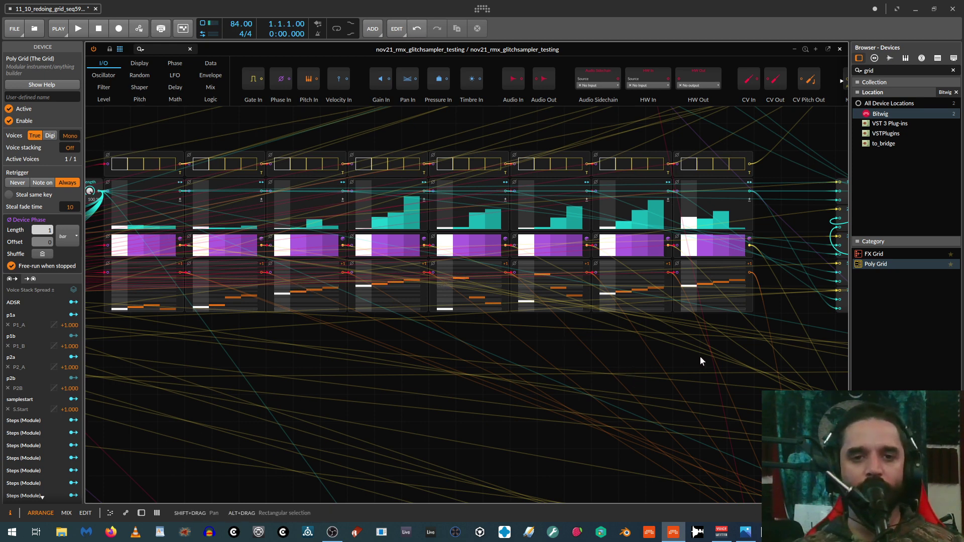
Examine the Sampler holding the amen break sample and the AND-gate logic around the length_knob label.
left_click_drag(697, 359, 144, 25)
left_click_drag(485, 275, 574, 230)
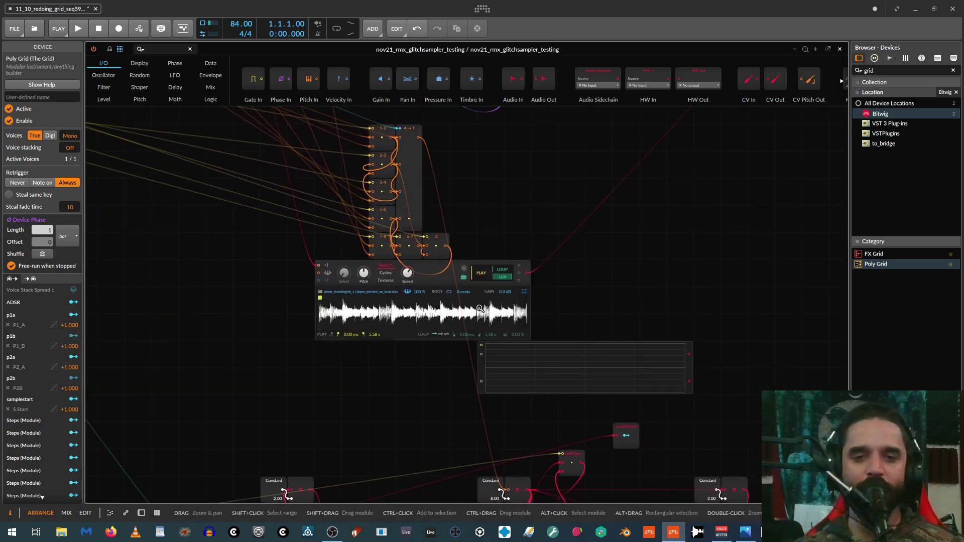
scroll(467, 304, "up", 2)
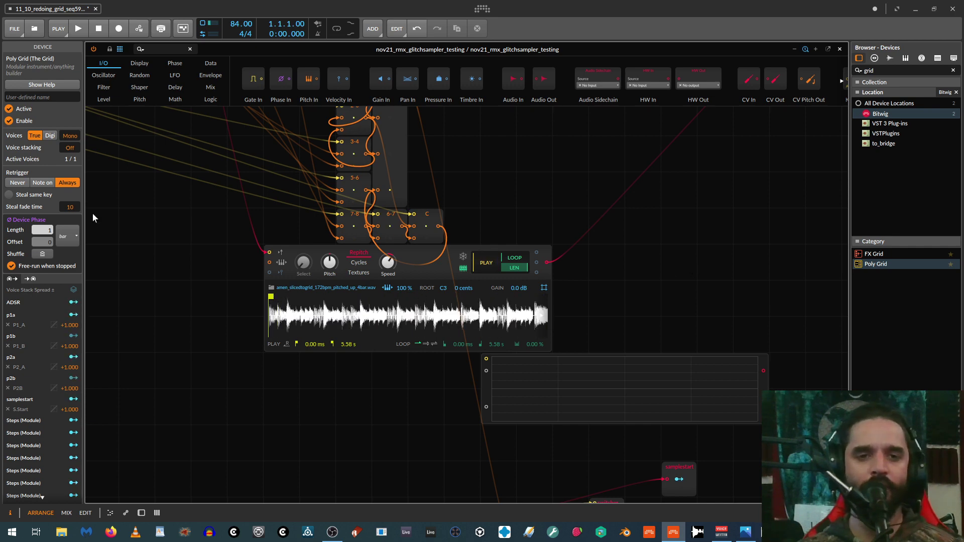
left_click_drag(216, 250, 734, 334)
left_click_drag(259, 209, 627, 387)
left_click_drag(96, 166, 517, 385)
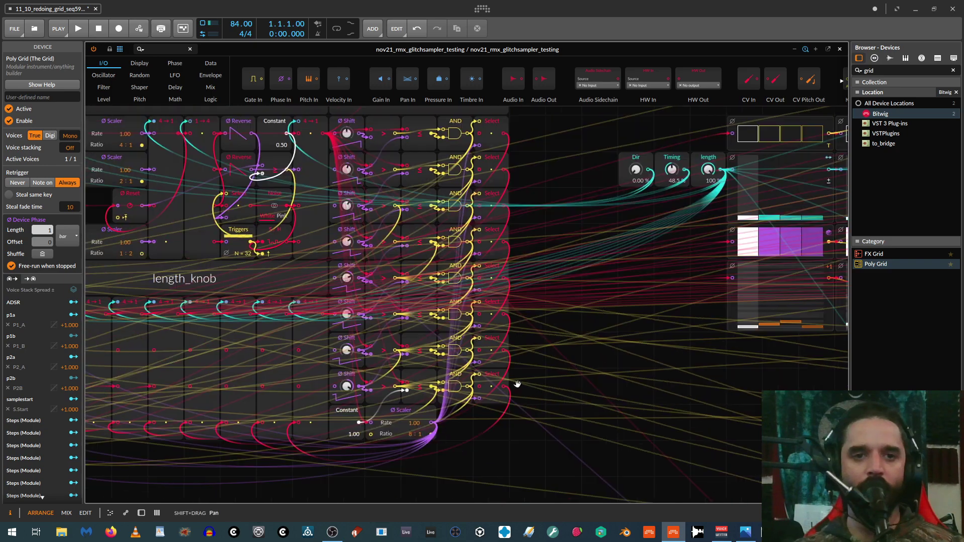
Lower the second step's pitch slightly in the fifth and sixth Pitches modules.
left_click_drag(797, 436, 40, 461)
left_click_drag(287, 460, 361, 458)
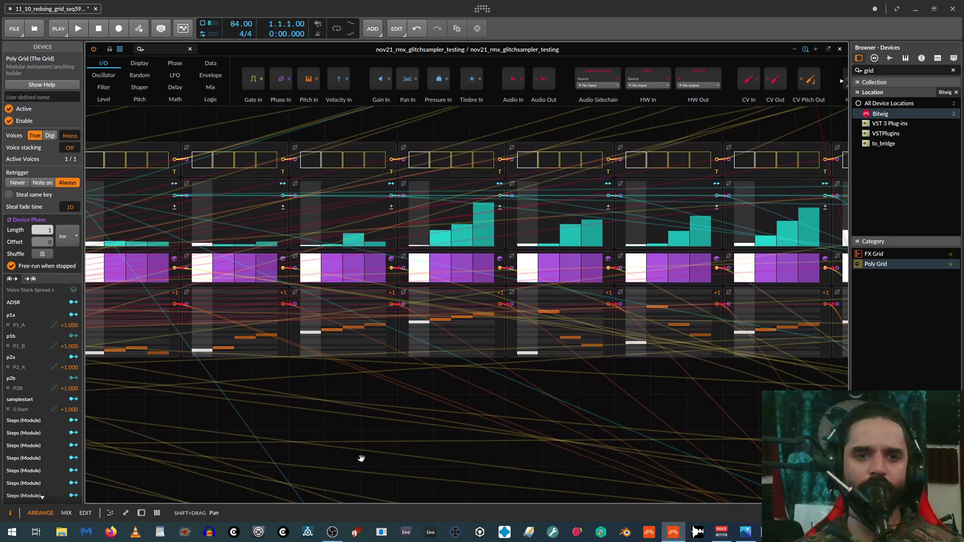
scroll(380, 449, "down", 1)
left_click_drag(500, 423, 430, 433)
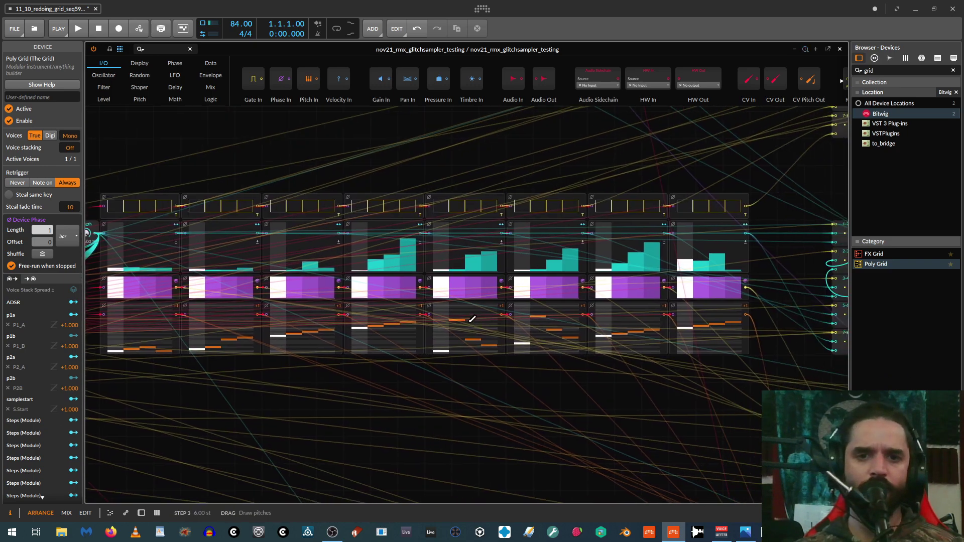
left_click_drag(451, 325, 452, 330)
left_click_drag(533, 317, 535, 320)
Set the Timing knob before the sequencer row to about 51 %.
left_click_drag(282, 418, 382, 425)
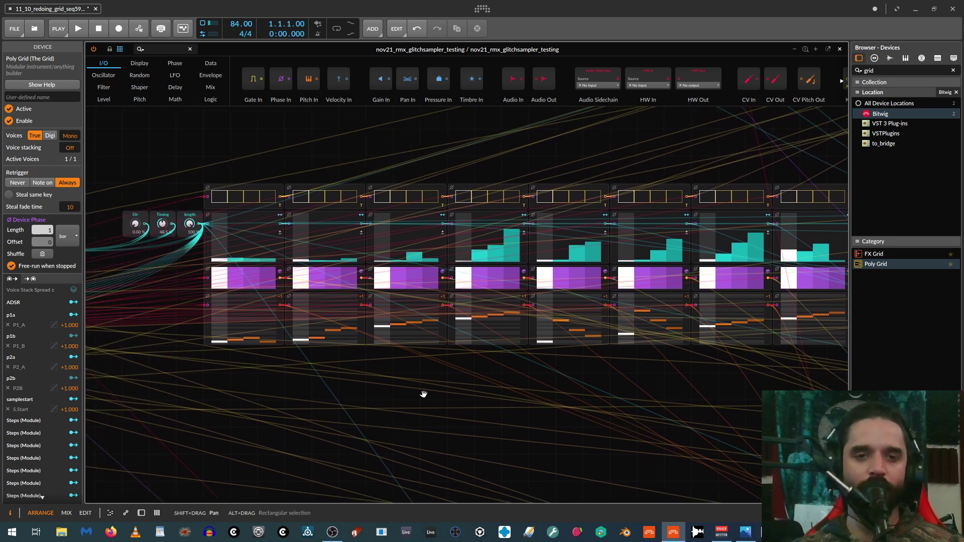
mouse_move(425, 394)
left_mouse_down()
mouse_move(379, 396)
mouse_move(410, 395)
left_mouse_up()
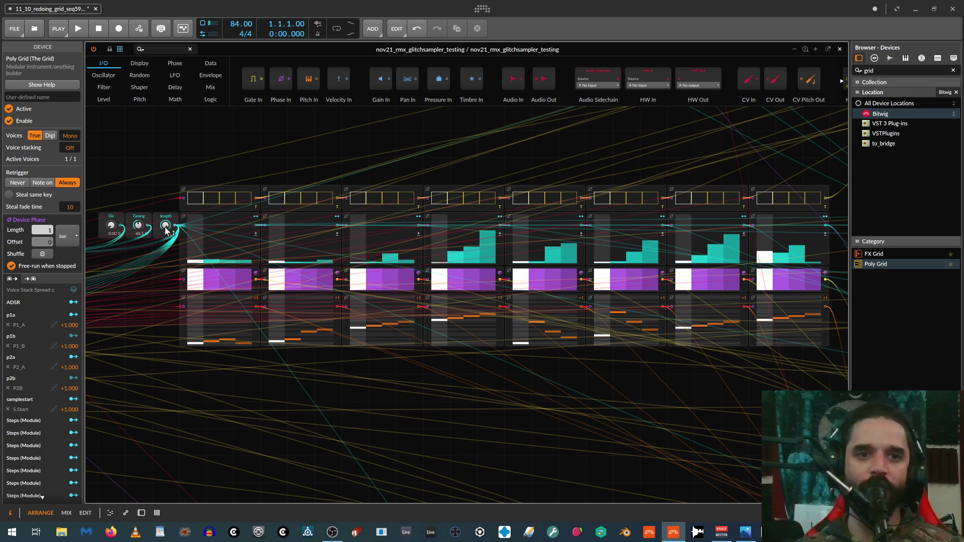
left_click_drag(138, 225, 138, 227)
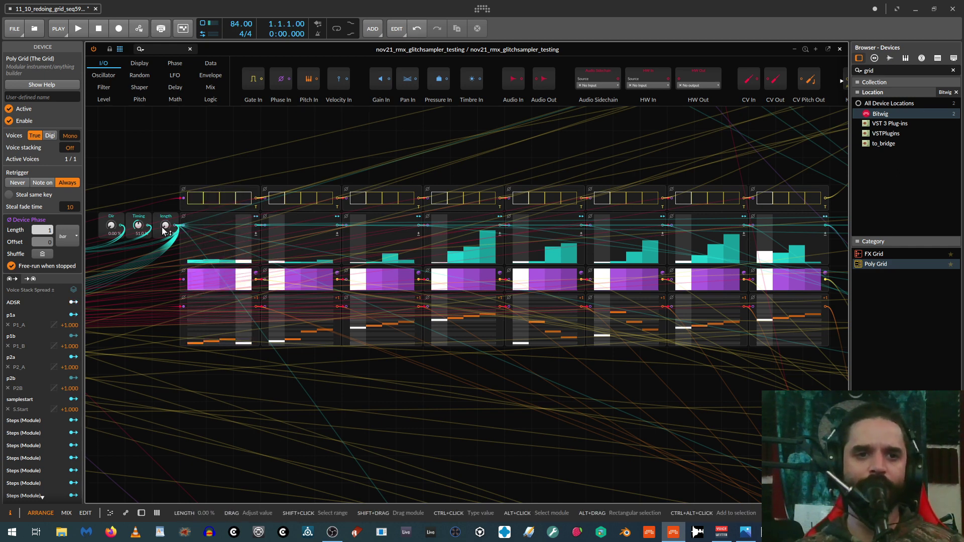
Set the length knob to about 56 % and the Dir knob to about 66.5 %.
left_click_drag(165, 225, 165, 211)
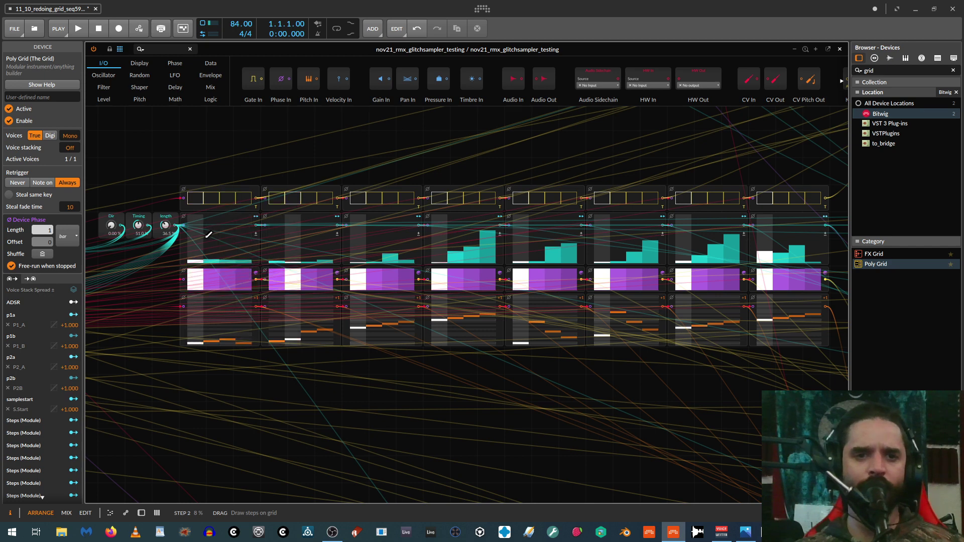
mouse_move(165, 225)
left_mouse_down()
mouse_move(165, 205)
mouse_move(165, 228)
left_mouse_up()
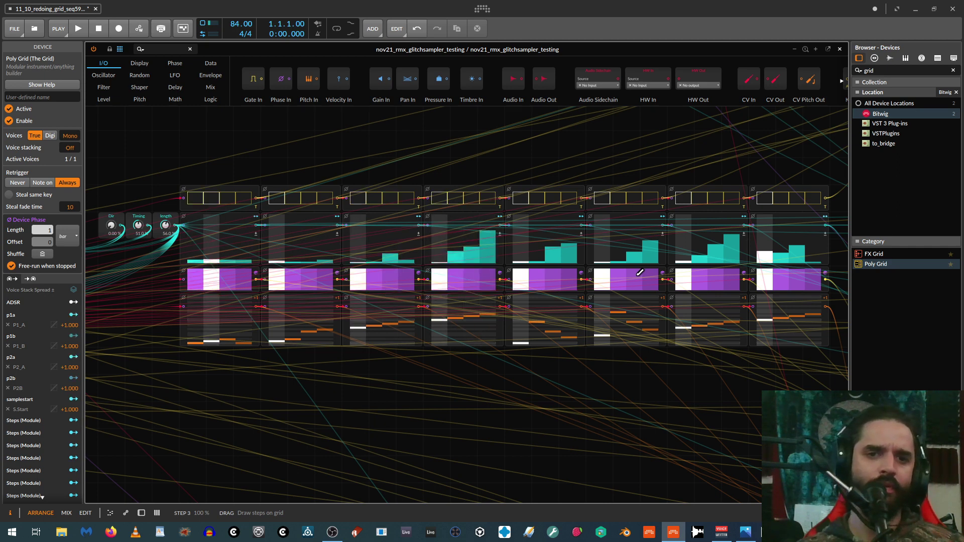
left_click_drag(111, 226, 111, 201)
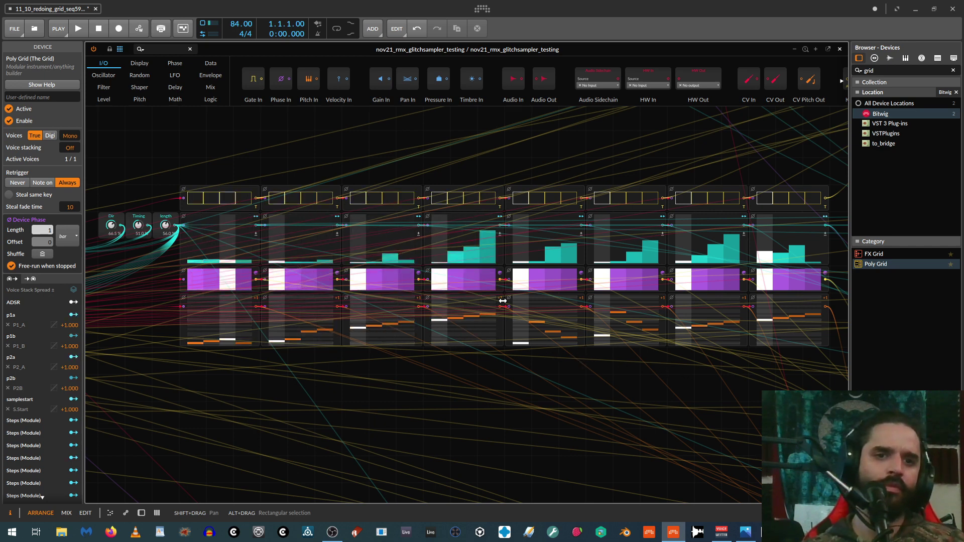
Even out the last three steps of the fourth Steps module at a low level and set the length knob to 100 %.
left_click_drag(474, 253, 488, 255)
left_click(460, 253)
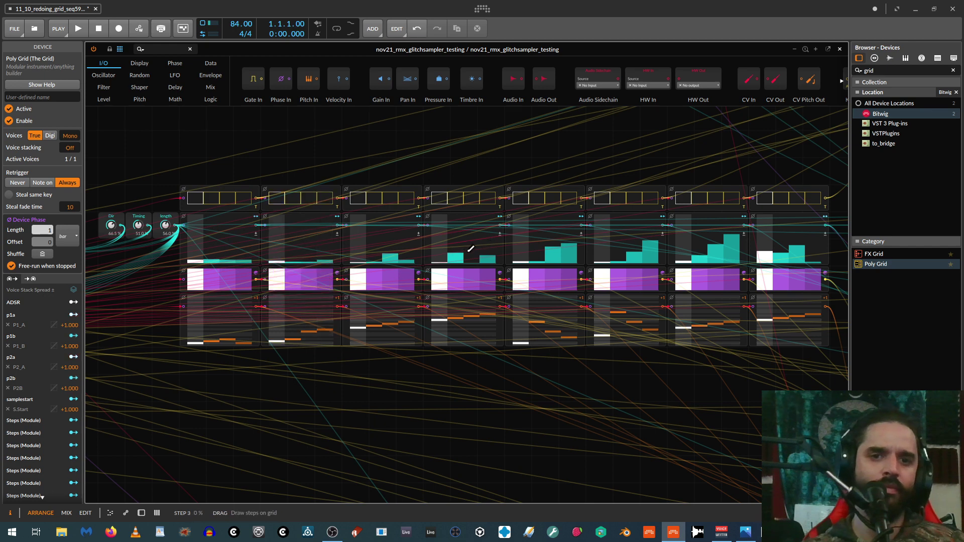
left_click(467, 252)
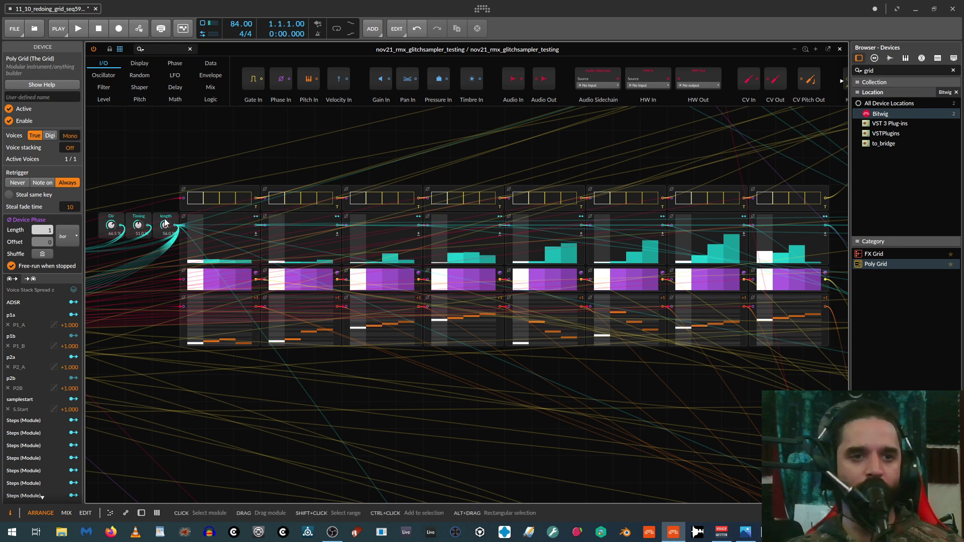
left_click_drag(166, 226, 166, 187)
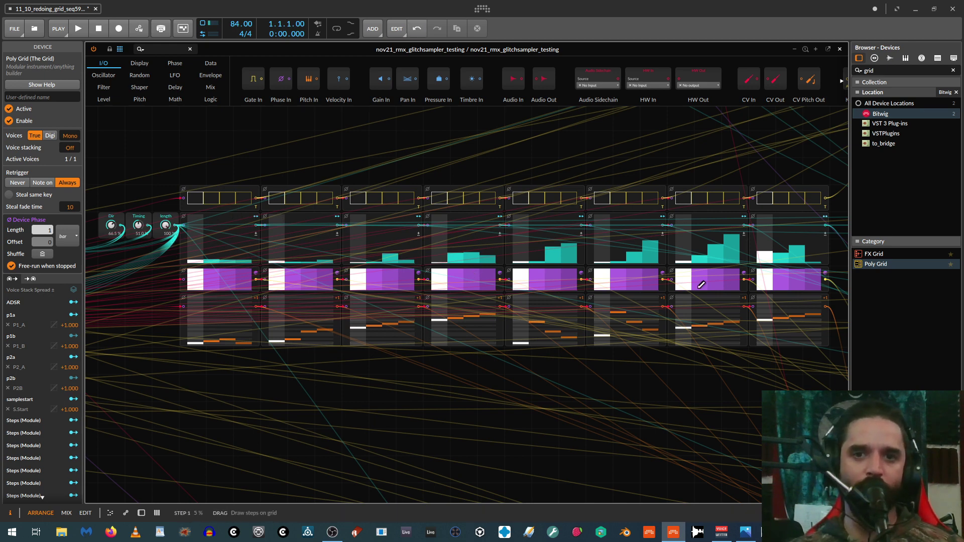
Leave the glitch sampler's grid, activate the seqtut2_trigs track and open its rtg_rate Poly Grid.
key("ctrl+minus")
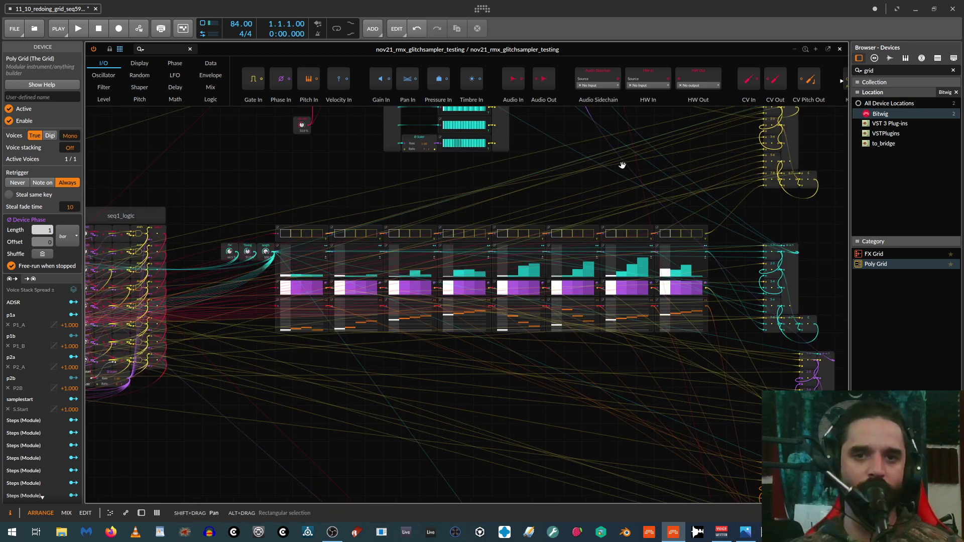
left_click_drag(622, 165, 571, 173)
left_click(840, 49)
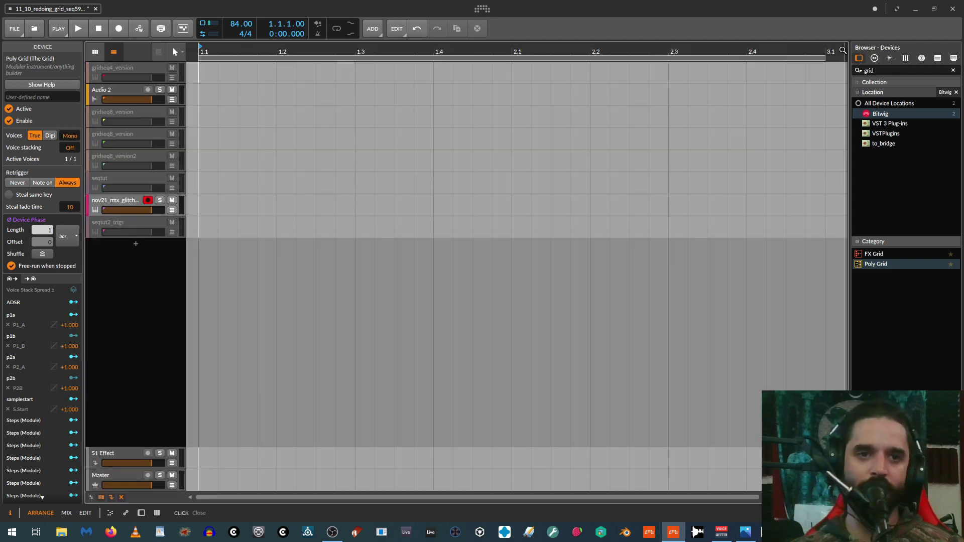
left_click(106, 206)
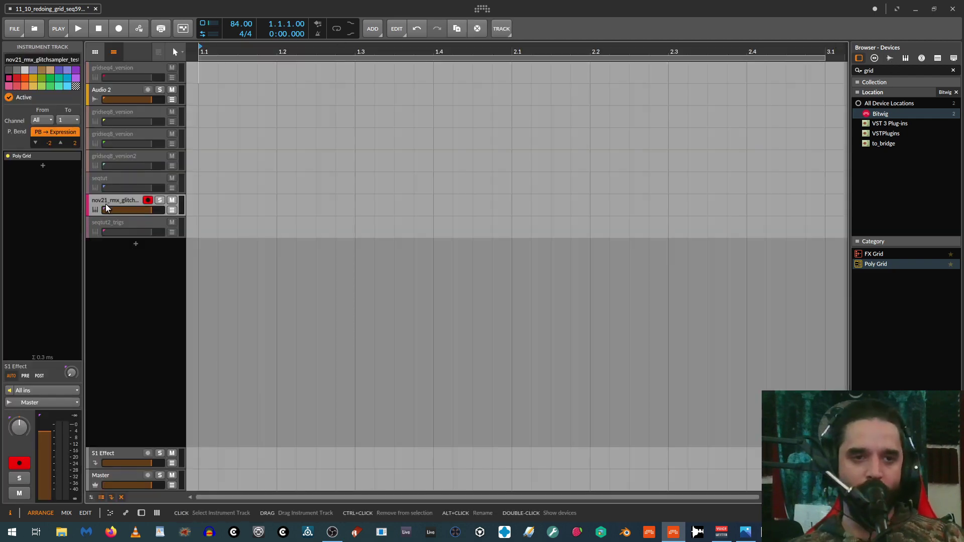
left_click(109, 224)
double_click(109, 225)
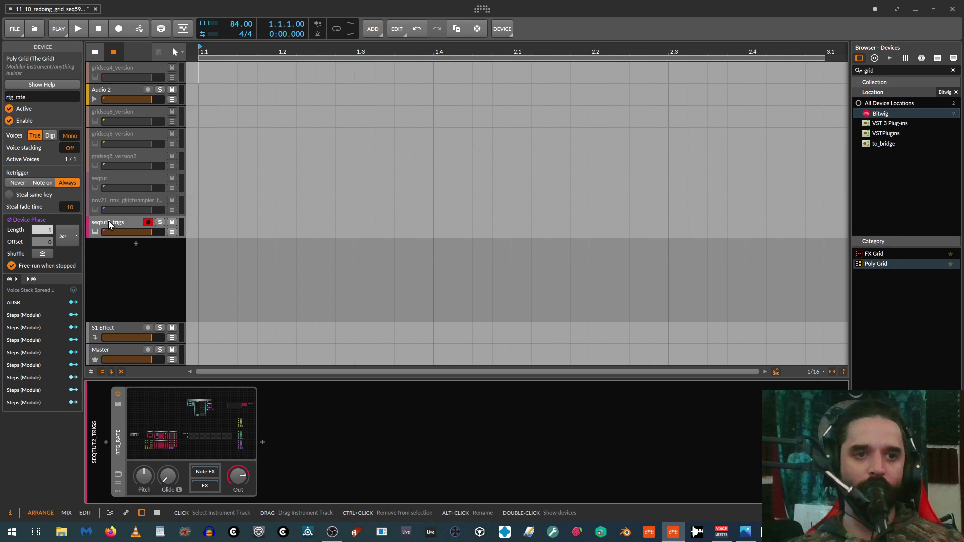
left_click(176, 435)
Raise the last three steps of the first and all steps of the sixth Probabilities module to maximum.
left_click_drag(409, 381, 425, 535)
left_click_drag(605, 195, 479, 495)
left_click_drag(777, 351, 38, 404)
left_click_drag(452, 361, 249, 132)
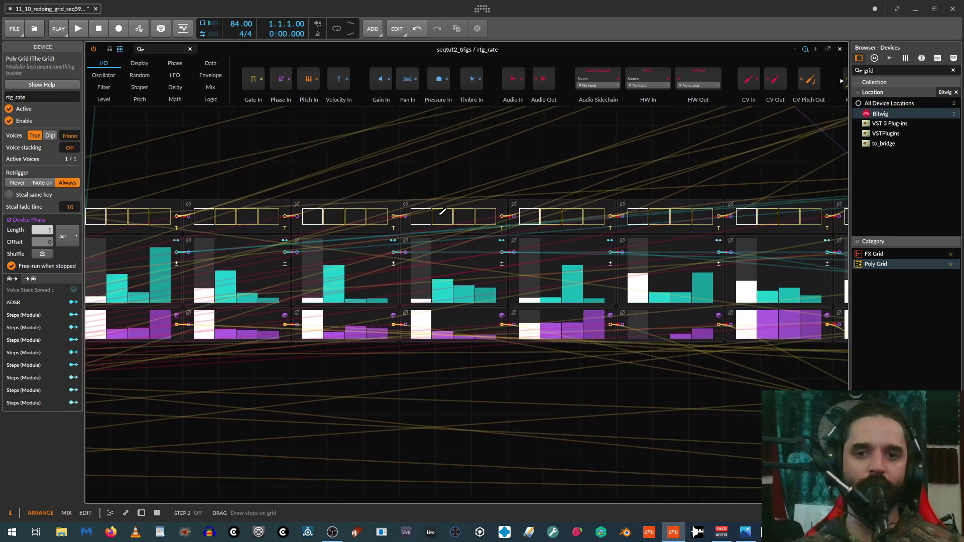
scroll(437, 199, "down", 1)
left_click_drag(452, 187, 420, 158)
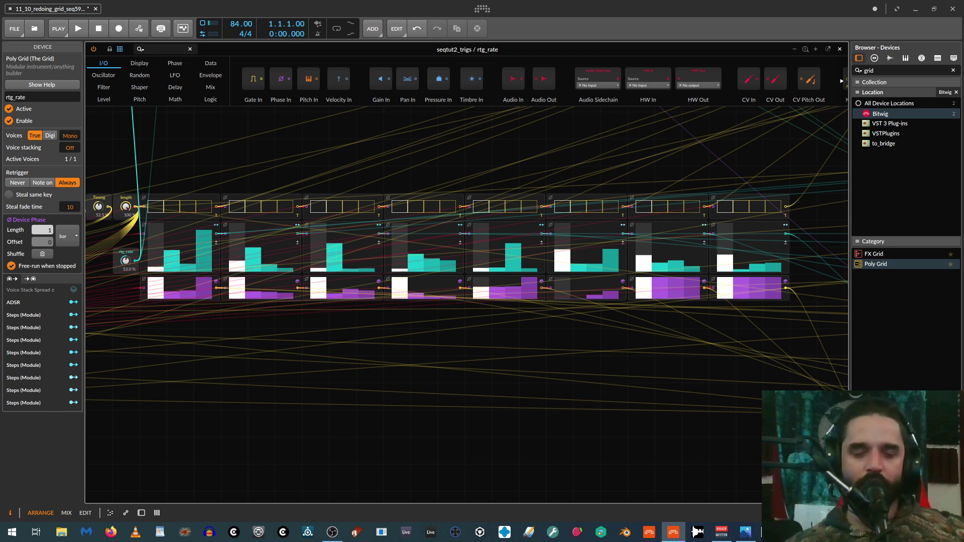
left_click_drag(171, 290, 217, 274)
left_click_drag(252, 288, 678, 278)
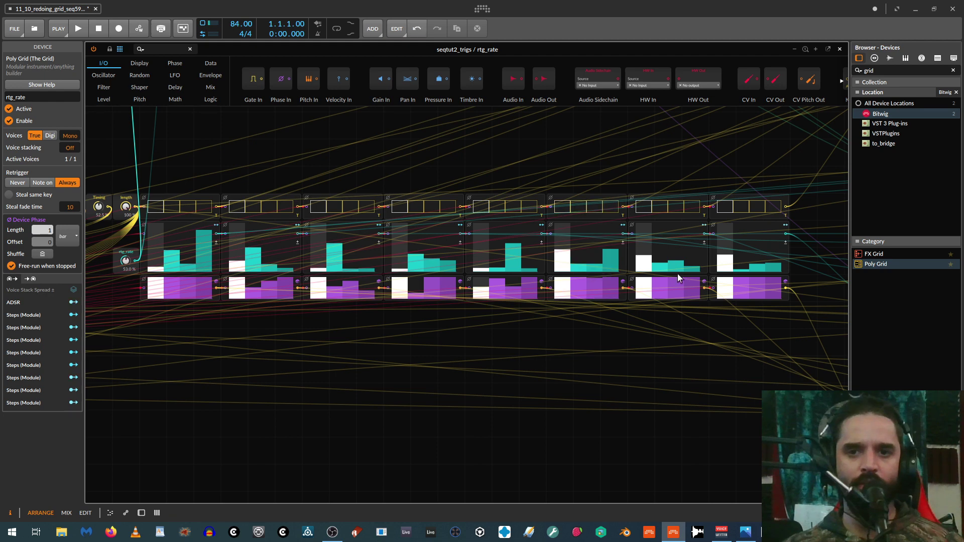
Raise the remaining low steps in the second to fifth Probabilities modules to maximum.
left_click_drag(371, 288, 322, 257)
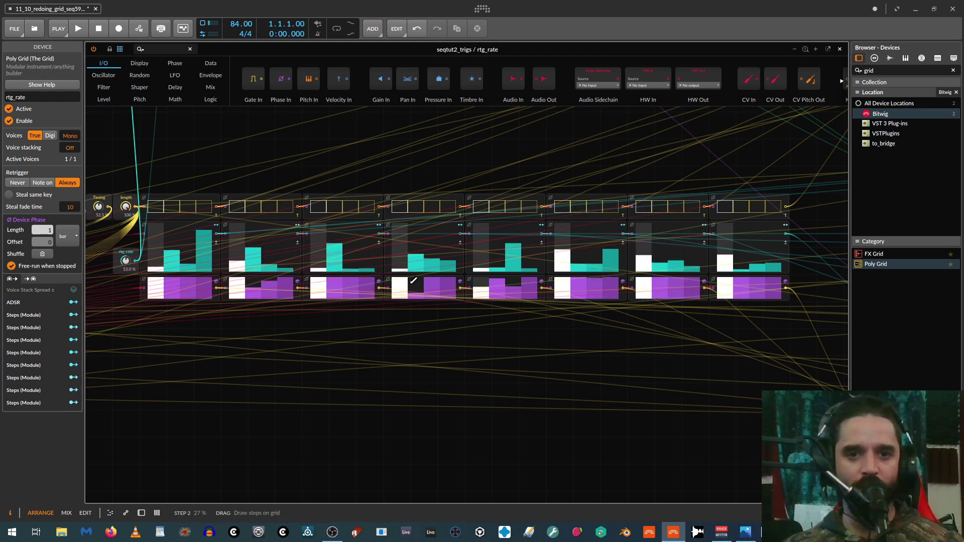
left_click_drag(413, 281, 417, 280)
left_click_drag(521, 288, 480, 284)
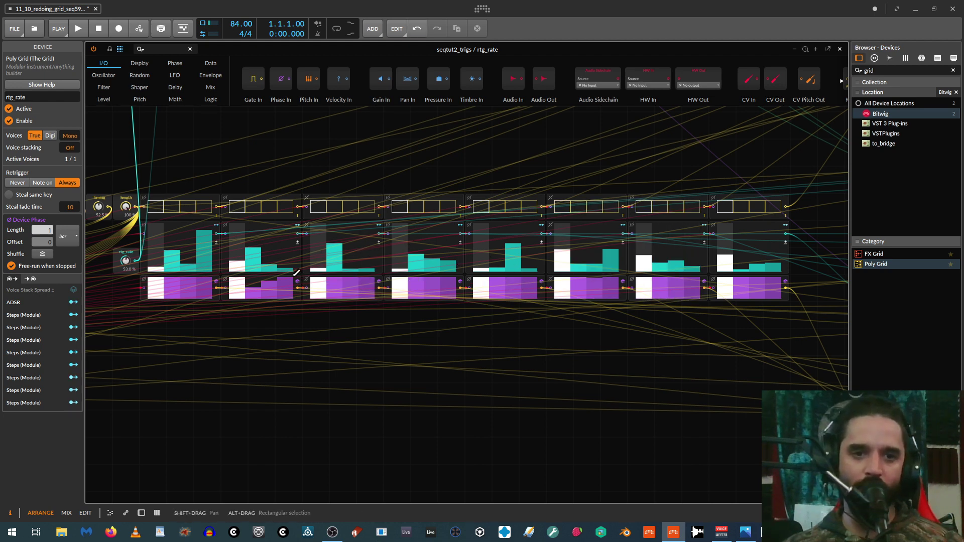
left_click_drag(296, 275, 241, 281)
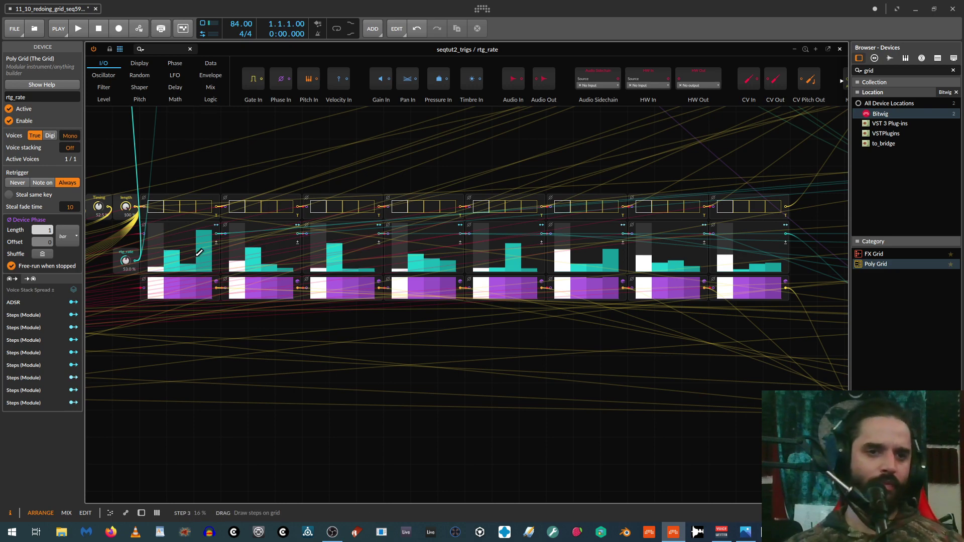
Select the sampler's Audio Out module and shorten the release of the ADSR beside it slightly.
scroll(611, 176, "up", 10)
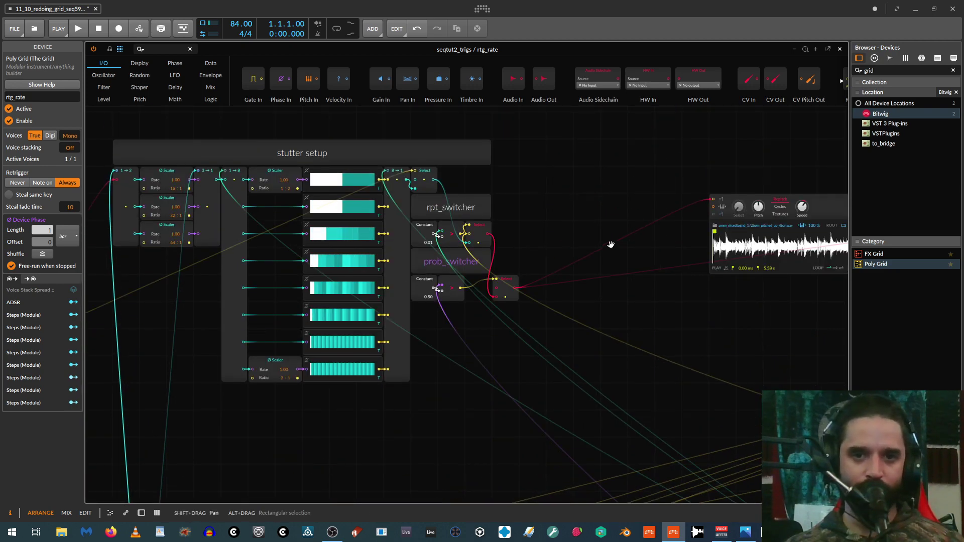
left_click_drag(611, 245, 215, 253)
left_click_drag(566, 237, 566, 191)
left_click(668, 205)
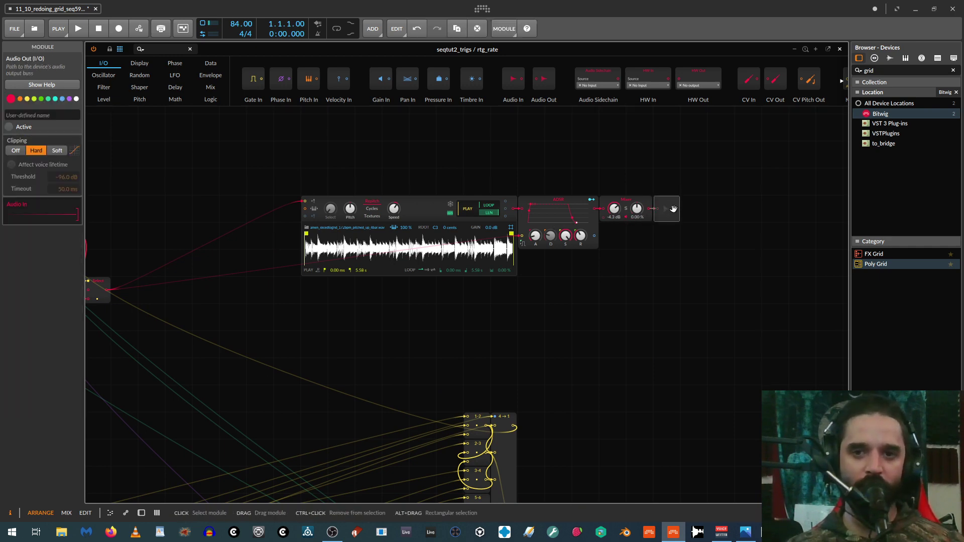
left_click_drag(580, 237, 580, 235)
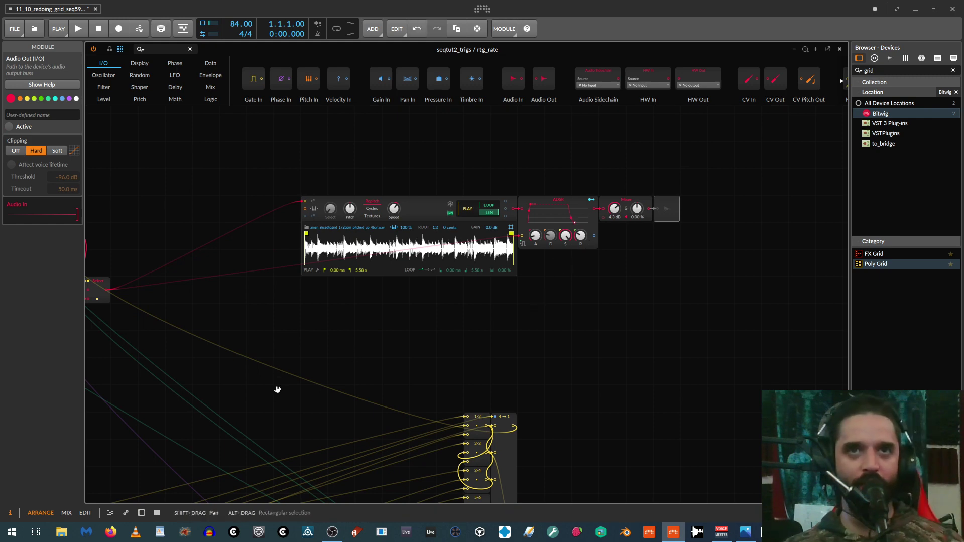
Move the purple switching block at the end of the Probabilities row up beside the yellow gate switching block.
left_click_drag(278, 390, 444, 51)
mouse_move(343, 484)
left_mouse_down()
mouse_move(434, 196)
mouse_move(466, 186)
left_mouse_up()
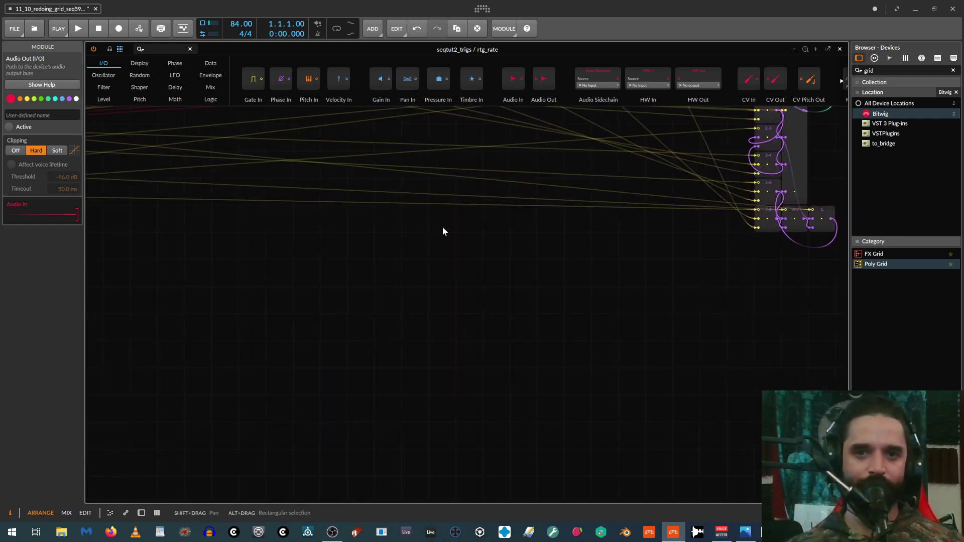
left_click_drag(443, 231, 404, 435)
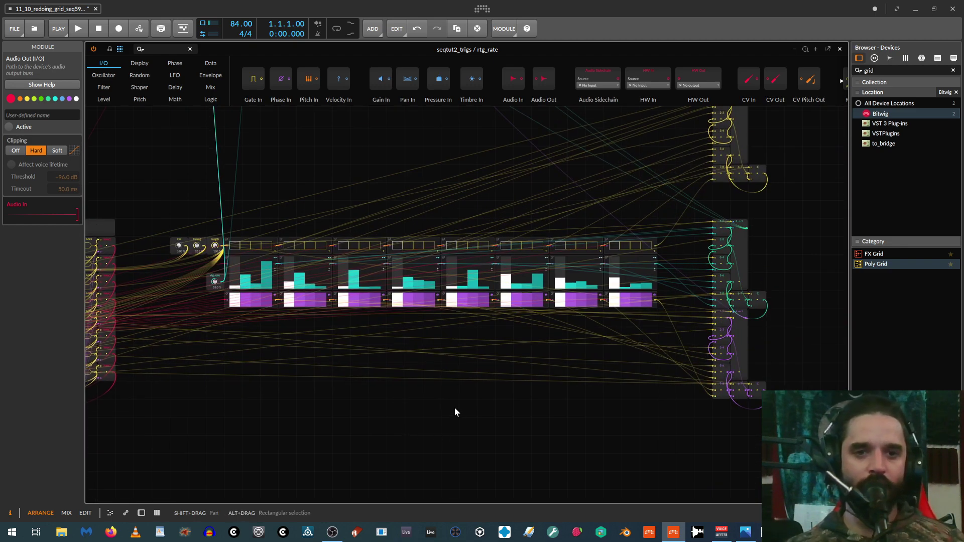
right_click(229, 308)
left_click(180, 341)
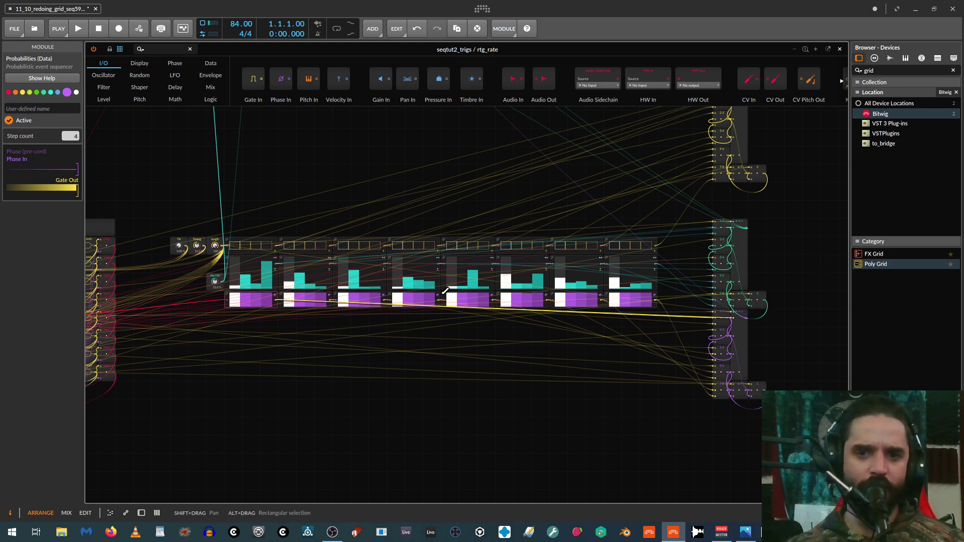
left_click_drag(695, 314, 825, 159)
left_click(795, 275)
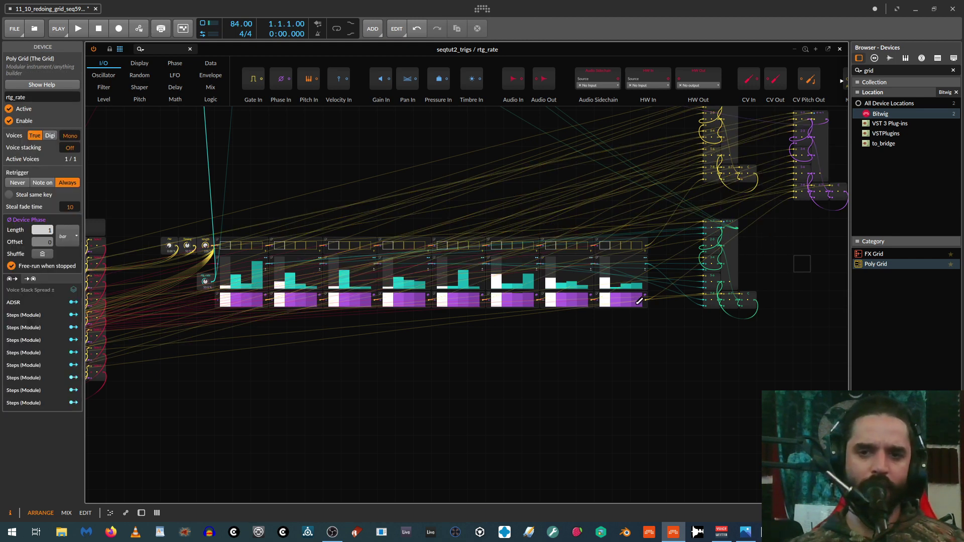
left_click_drag(665, 304, 210, 351)
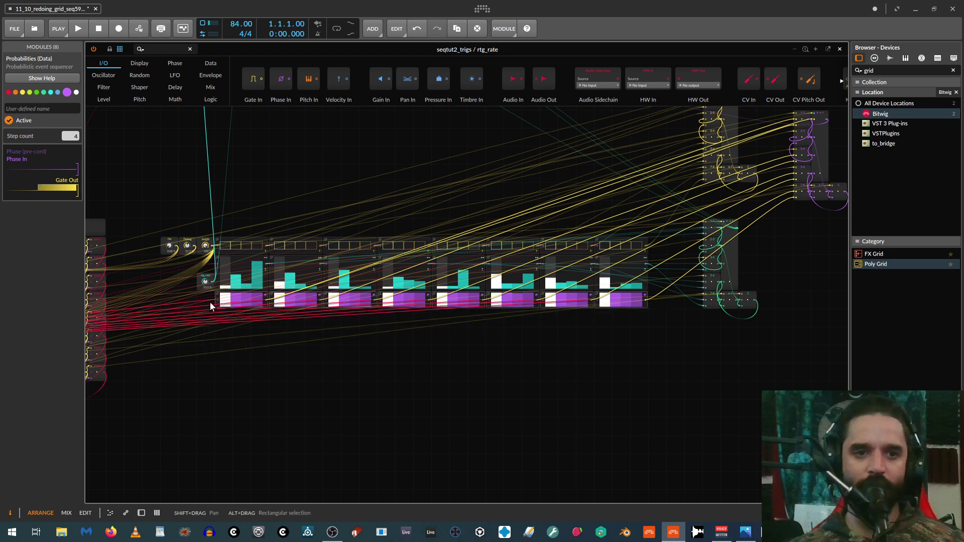
mouse_move(224, 299)
left_mouse_down()
mouse_move(213, 392)
mouse_move(223, 381)
left_mouse_up()
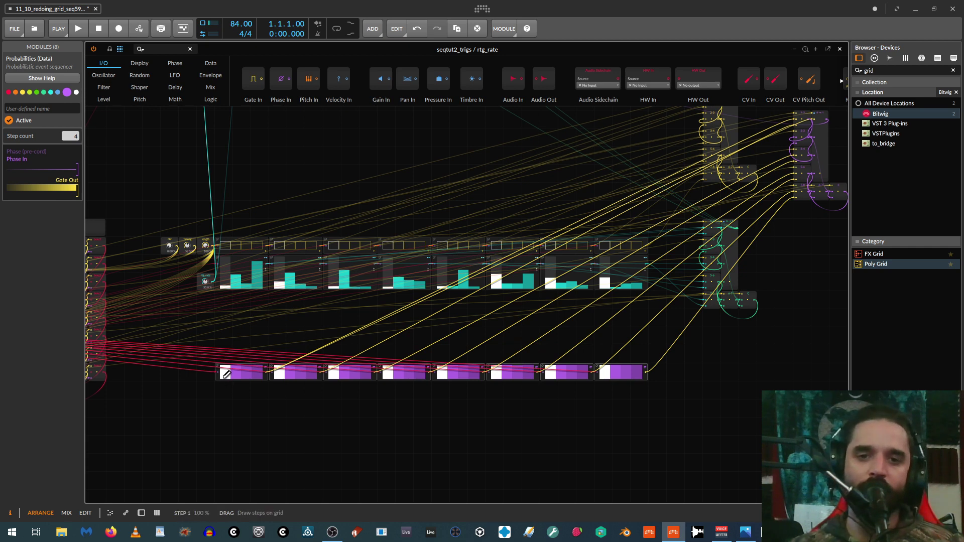
left_click_drag(674, 239, 179, 159)
key("ctrl+z")
key("ctrl+z")
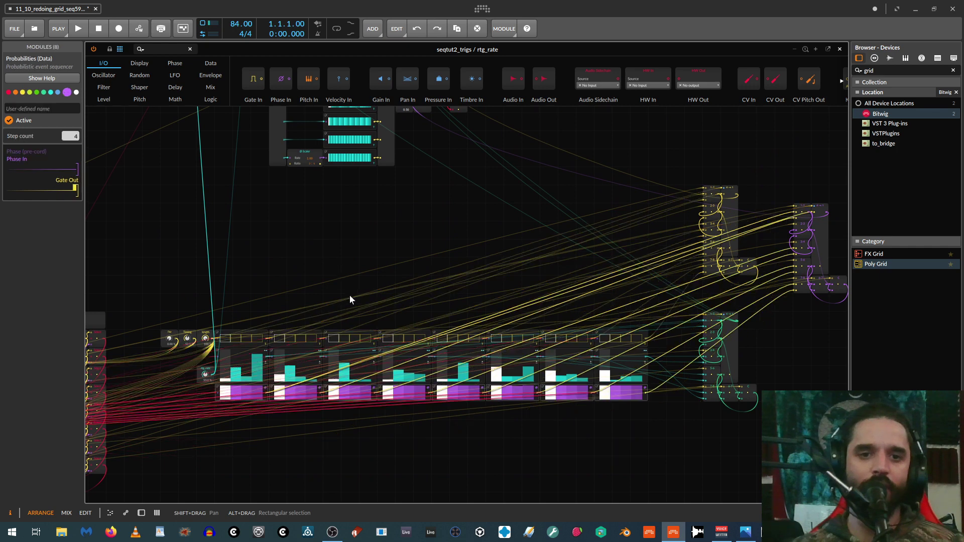
Select the eight Gates modules and move the row well above the Steps modules.
left_click(150, 304)
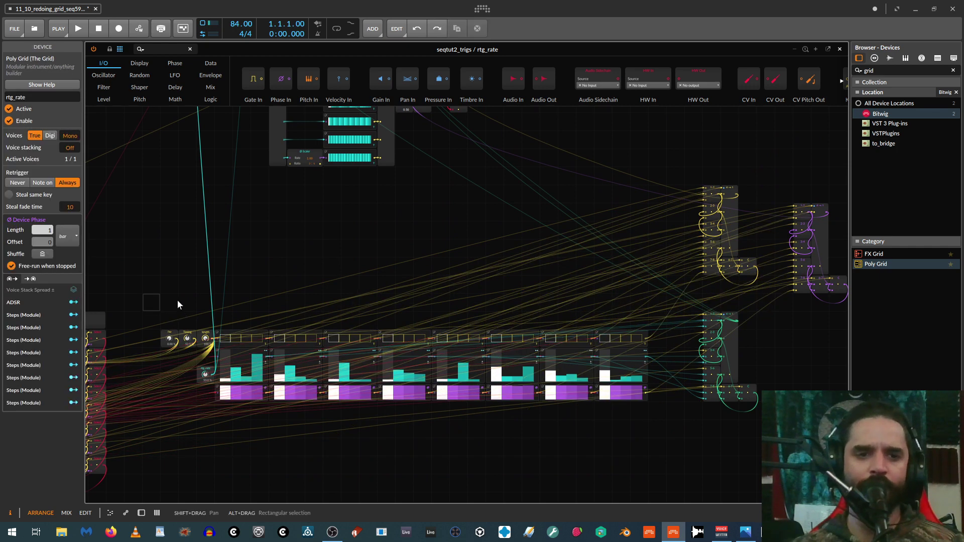
left_click_drag(224, 297, 644, 330)
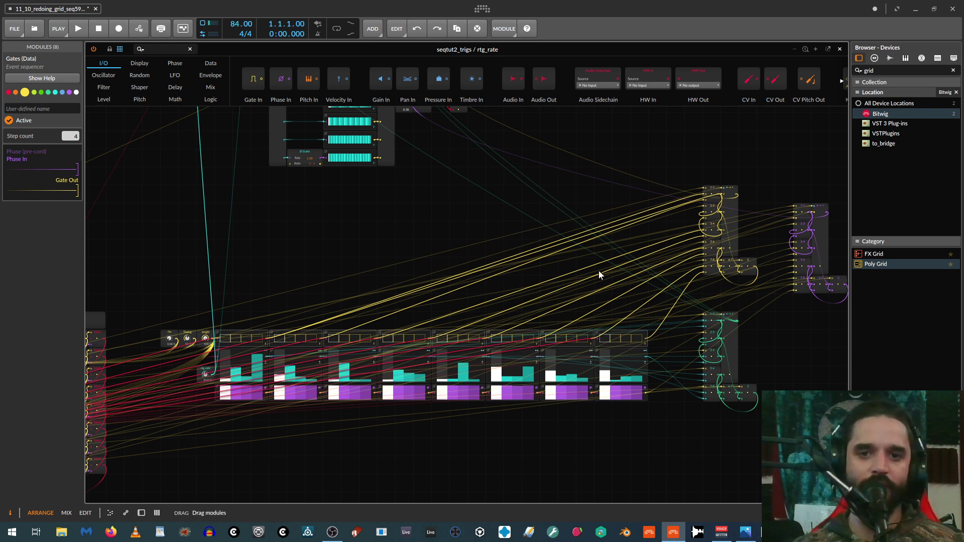
key("plus")
left_click_drag(691, 348, 700, 147)
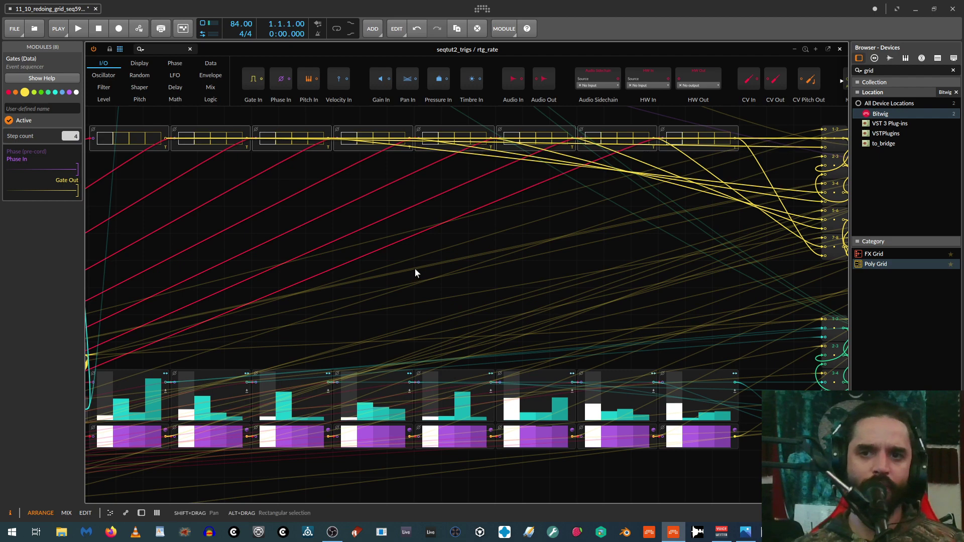
Move the eight Probabilities modules to the lower right of the sequencer and the rtg_rate knob up beside the Gates row.
scroll(415, 267, "down", 1)
key("ctrl+minus")
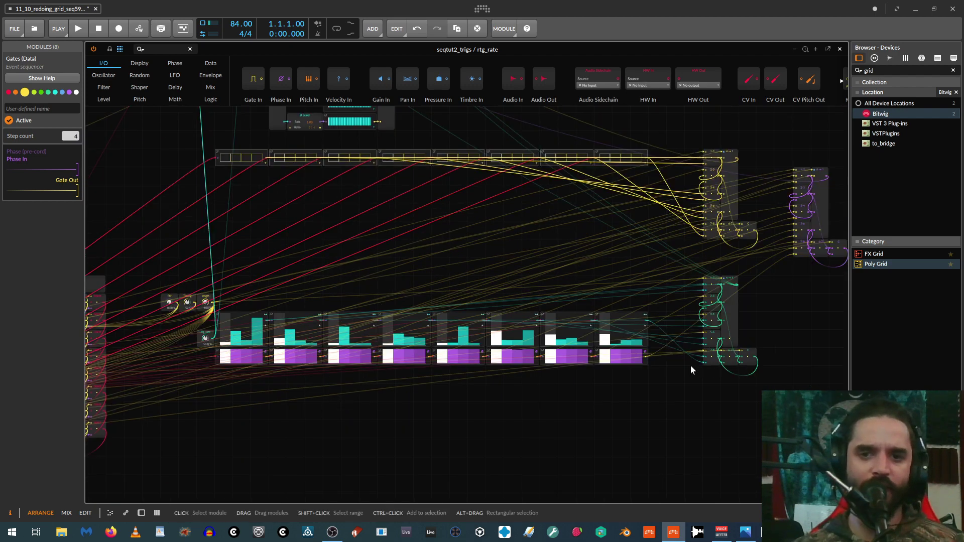
left_click_drag(674, 356, 196, 401)
left_click_drag(220, 361, 773, 433)
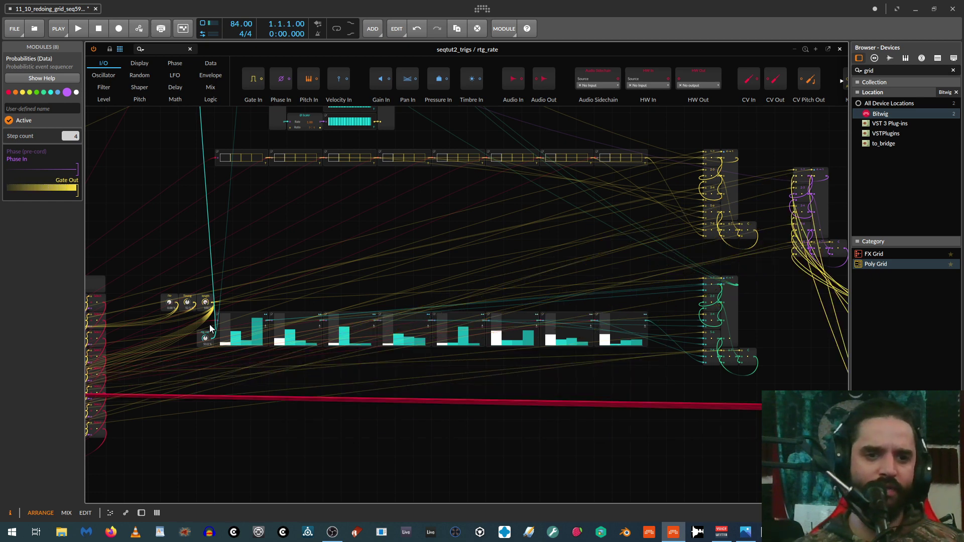
left_click_drag(208, 329, 172, 175)
left_click_drag(360, 446, 565, 414)
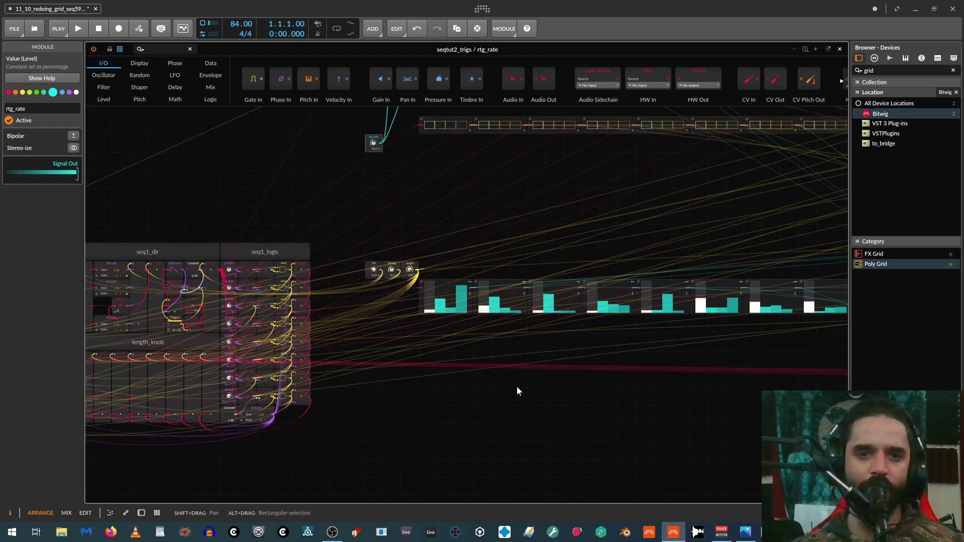
left_click_drag(494, 353, 250, 362)
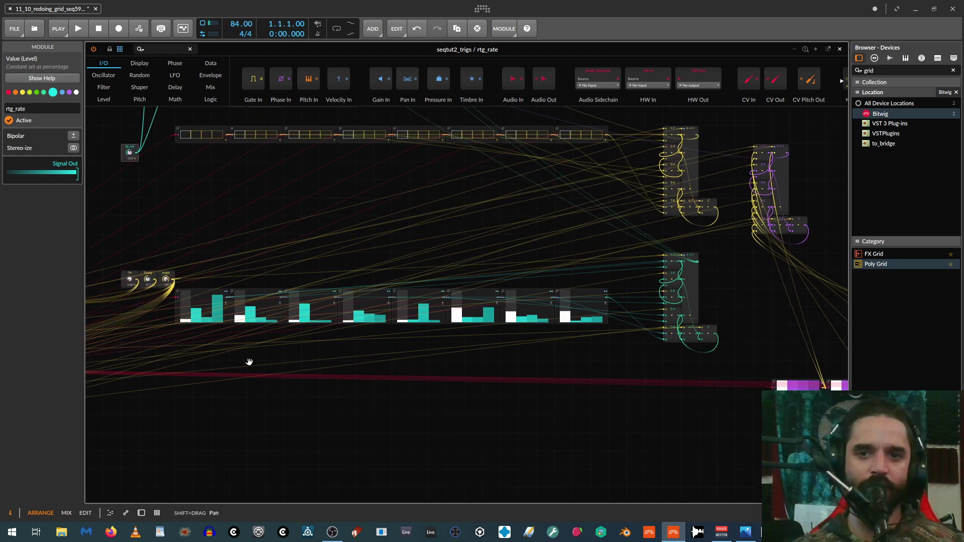
Select the seq1 time, direction and logic modules with their knobs, Steps row and teal switching block, and place a copy below.
left_click_drag(734, 242, 173, 496)
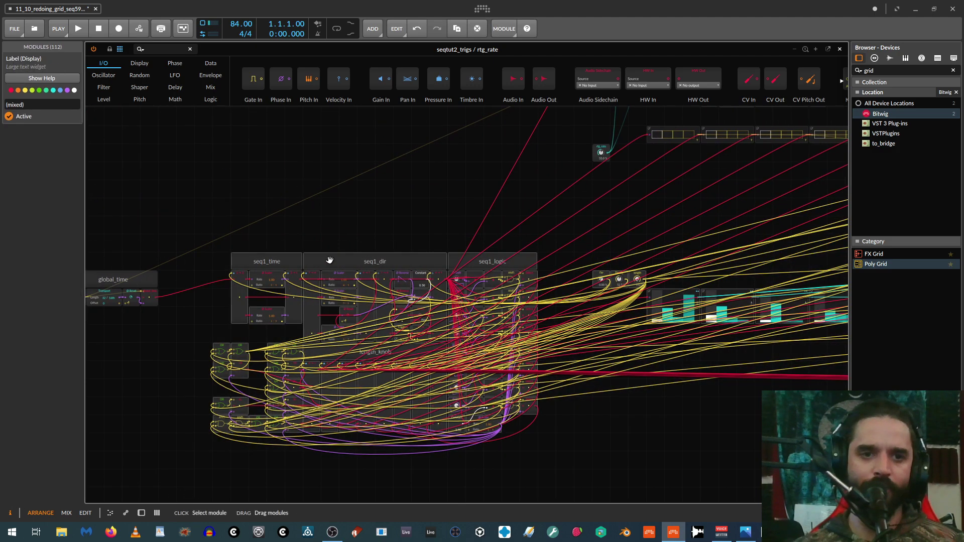
left_click_drag(339, 403, 316, 476)
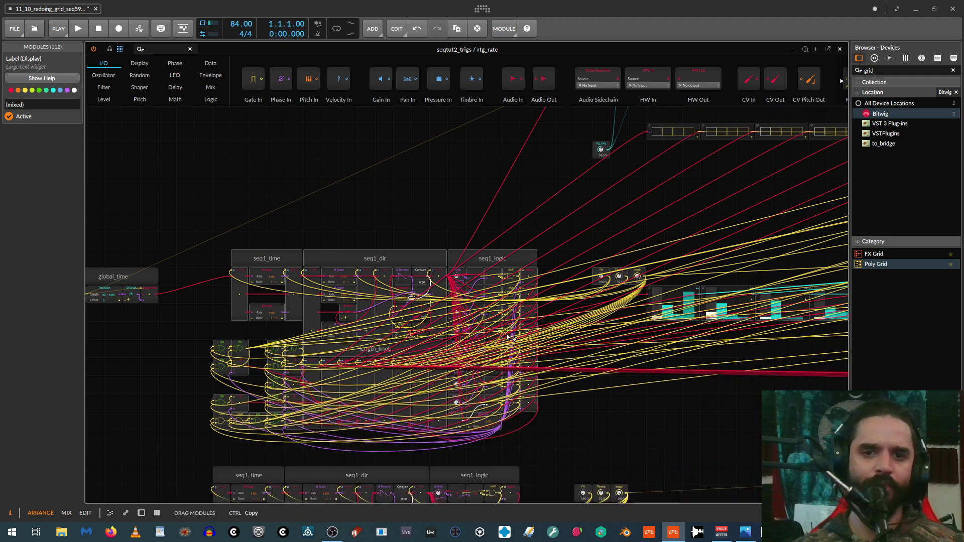
left_click_drag(560, 408, 565, 405)
left_click_drag(620, 428, 215, 249)
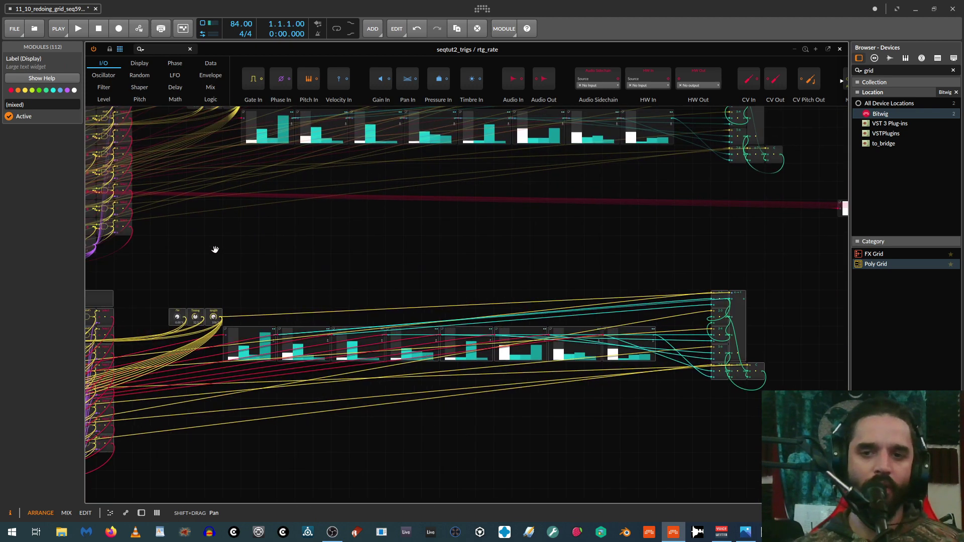
Move the Gates row back directly above the original Steps modules and return the rtg_rate knob to the start of the Steps row.
scroll(391, 347, "up", 8)
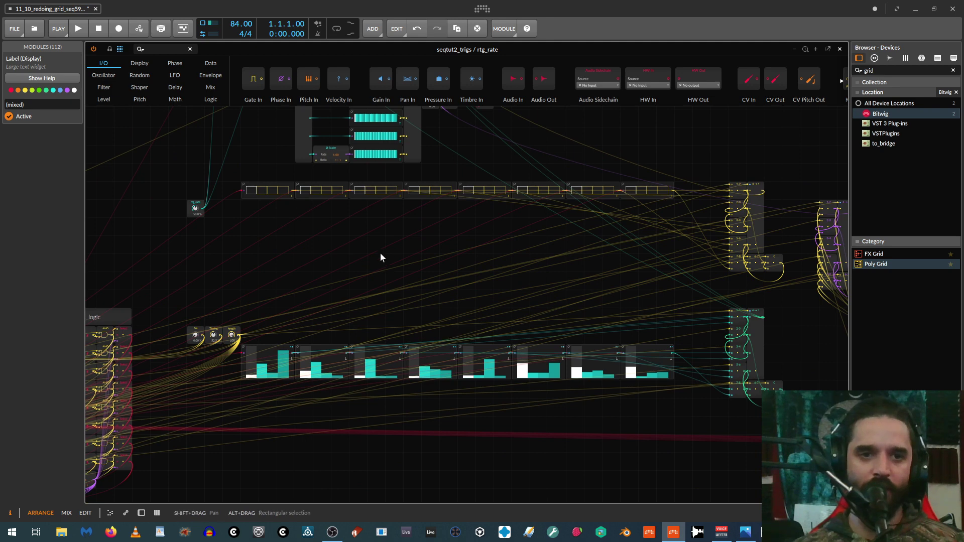
left_click_drag(689, 157, 335, 235)
left_click_drag(697, 190, 250, 337)
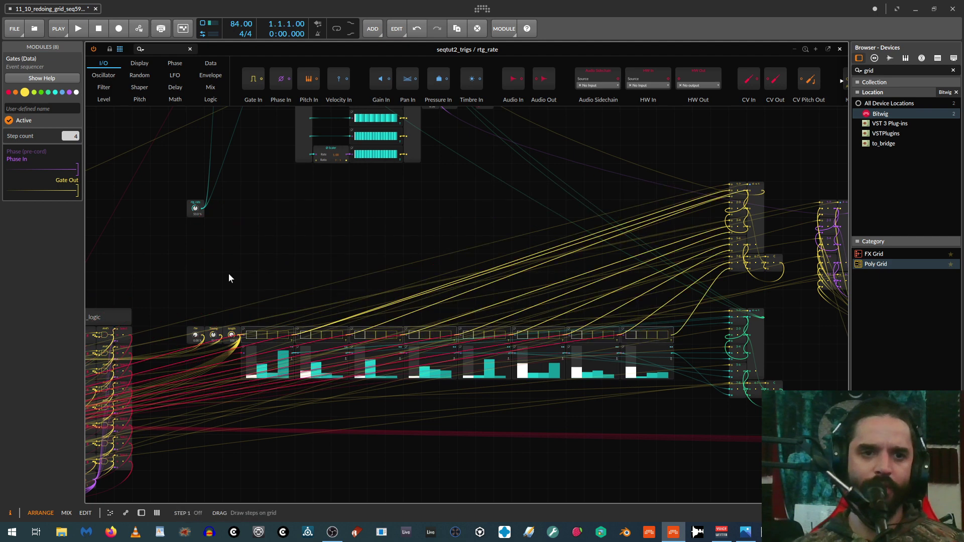
left_click(201, 210)
left_click_drag(207, 215, 227, 362)
Move the eight Probabilities modules back directly beneath the original Steps row.
left_click_drag(517, 273, 154, 130)
left_click_drag(692, 218, 421, 197)
left_click_drag(701, 282, 626, 366)
left_click_drag(657, 326, 219, 279)
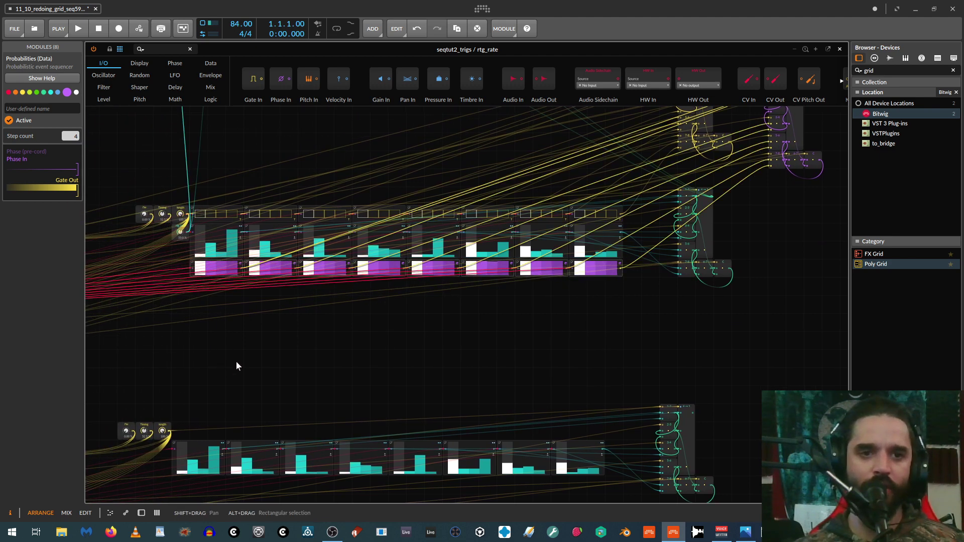
Replace the first four Steps modules in the duplicated lower sequencer row with Pitches modules.
scroll(246, 371, "up", 2)
scroll(259, 377, "down", 2)
left_click_drag(281, 379, 353, 299)
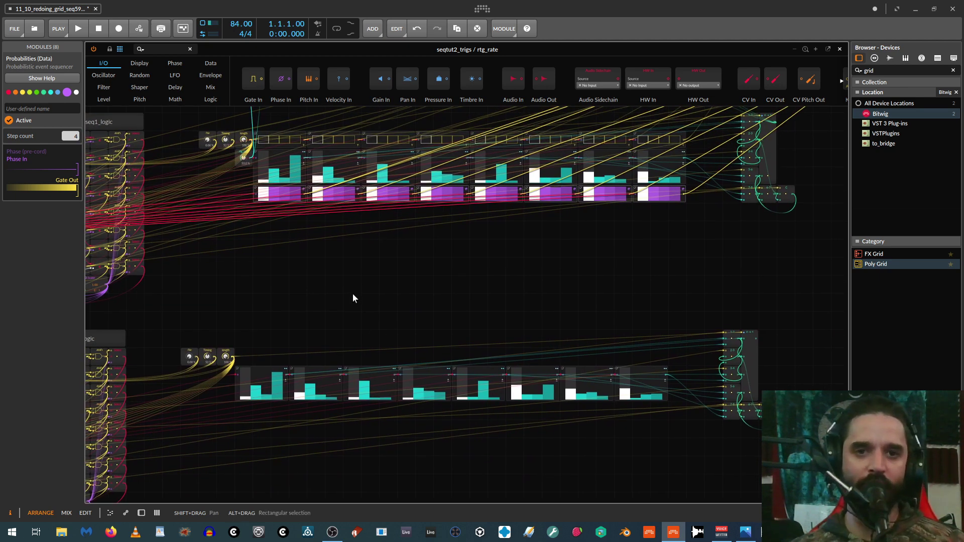
left_click(240, 398)
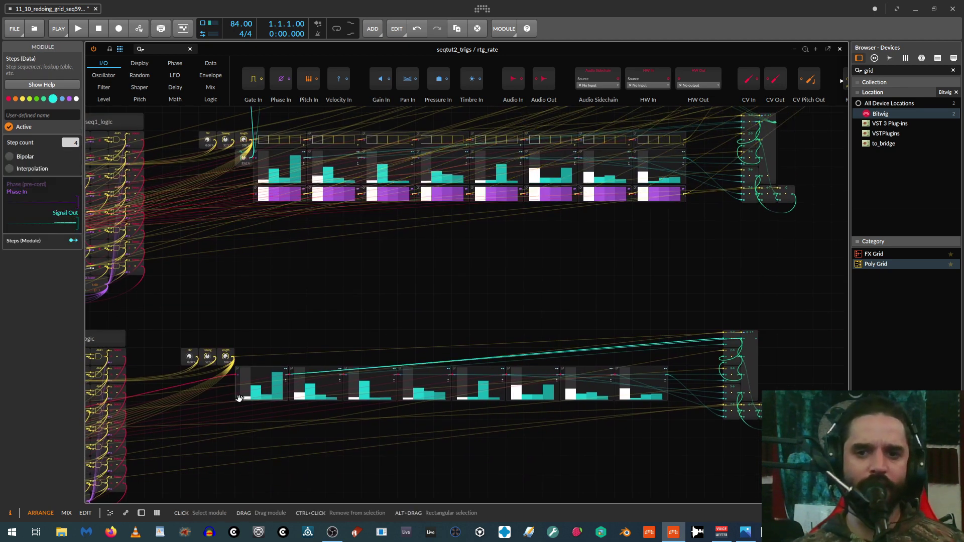
scroll(253, 402, "down", 3)
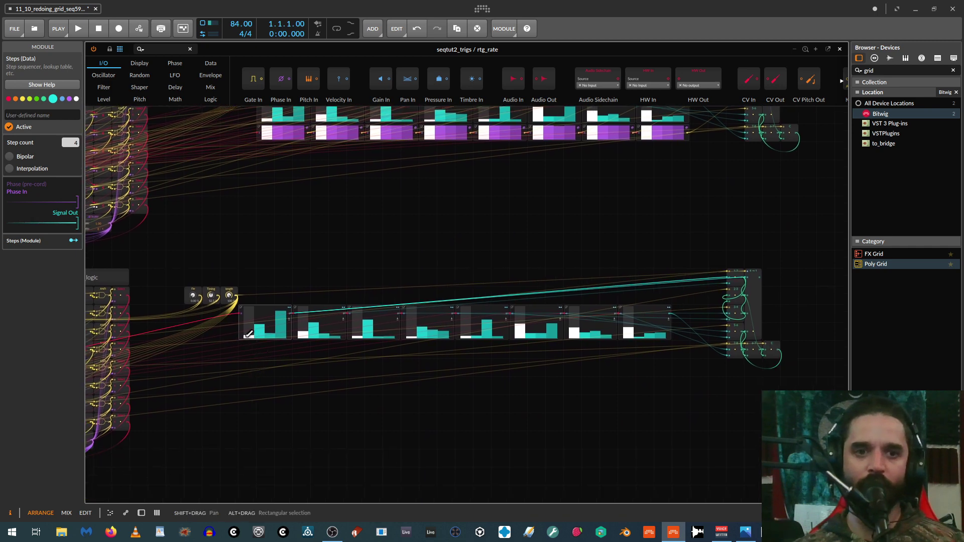
right_click(240, 335)
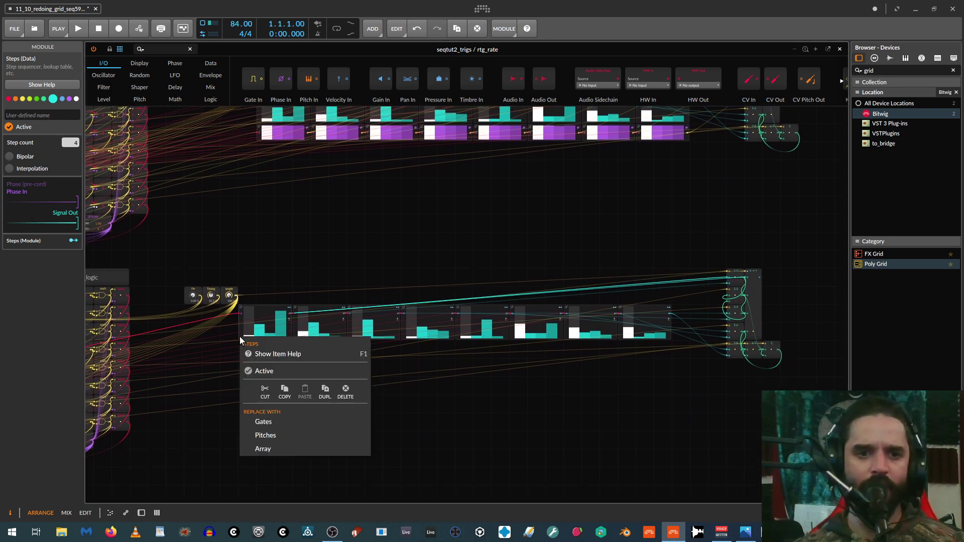
left_click(284, 436)
left_click(322, 433)
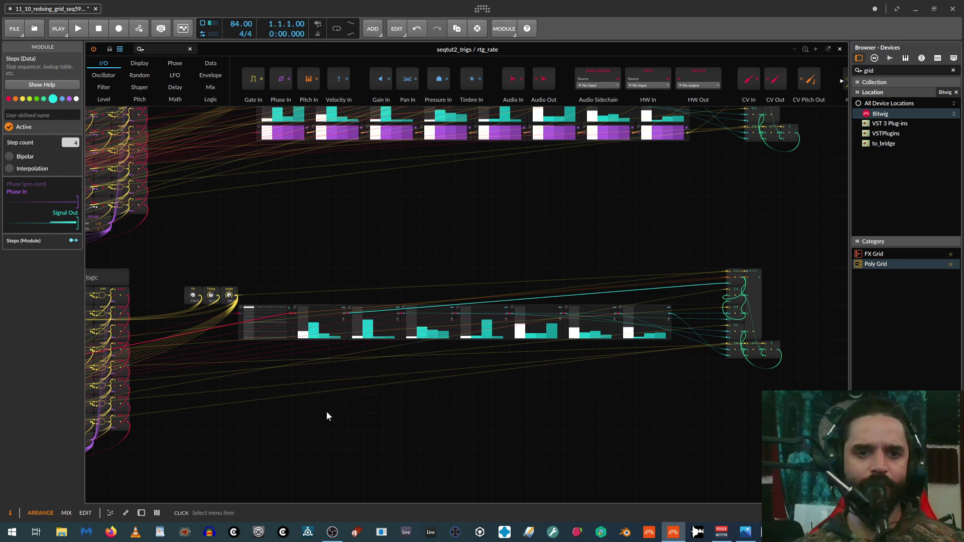
right_click(350, 336)
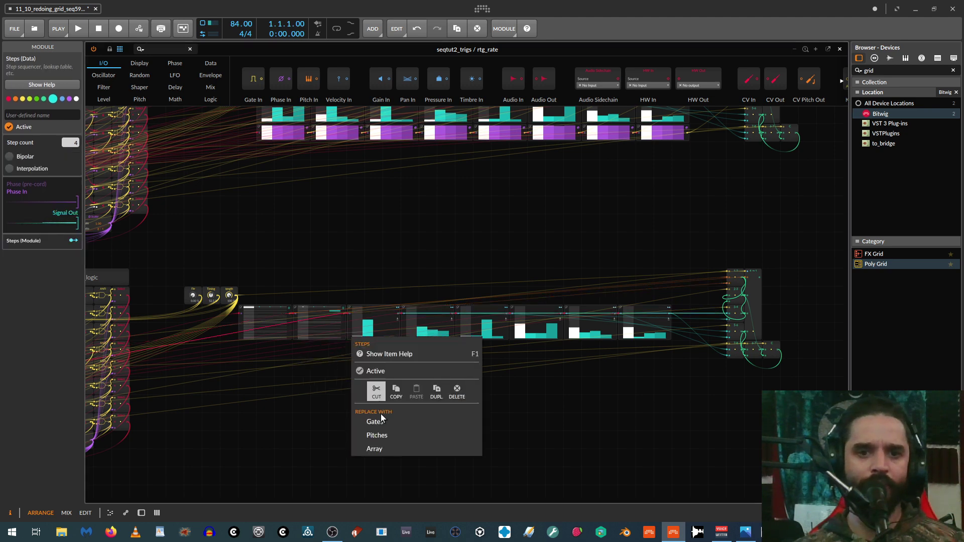
left_click(376, 435)
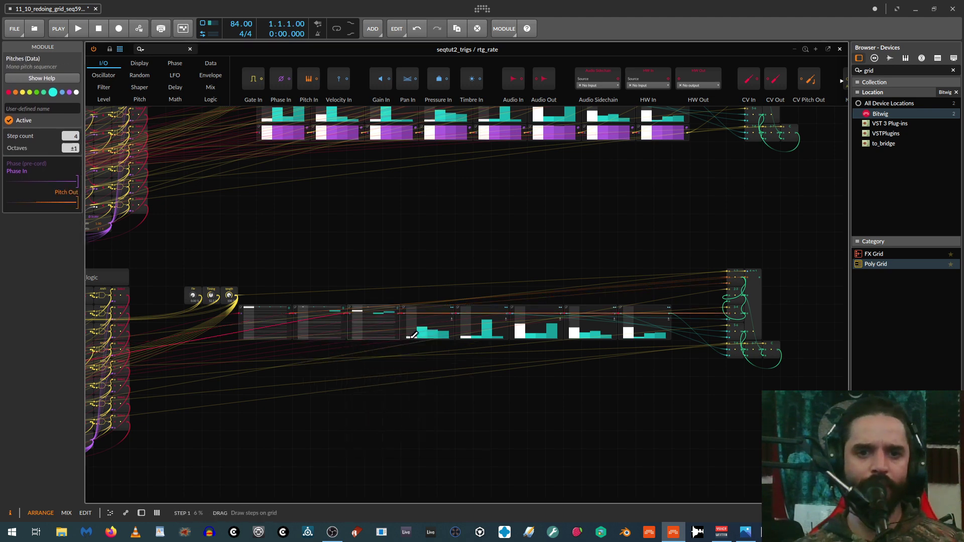
right_click(403, 336)
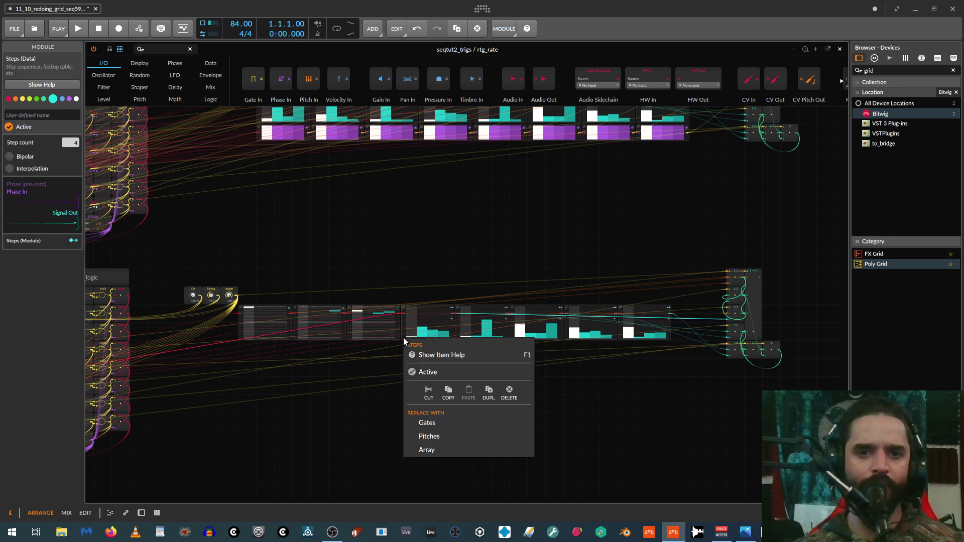
left_click(420, 431)
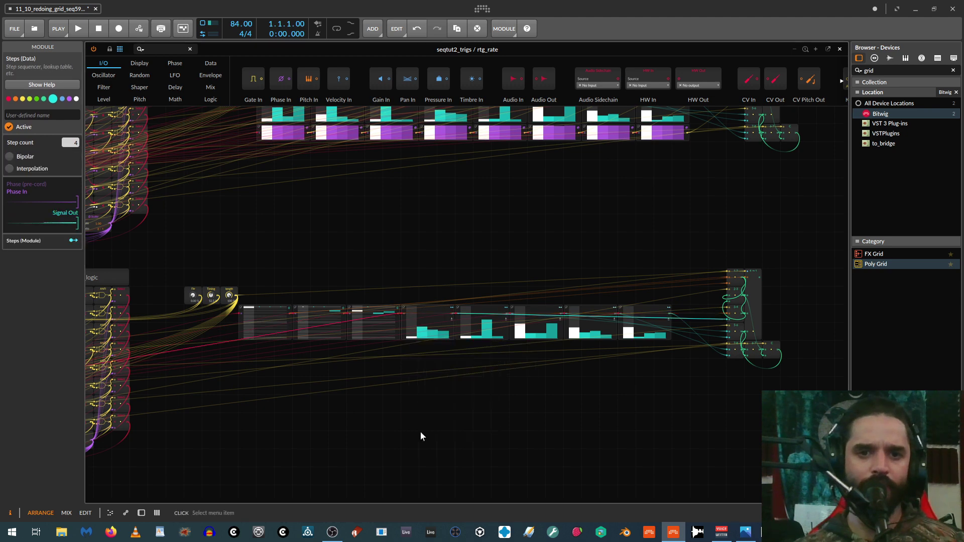
Replace the fifth through eighth Steps modules in the duplicated lower row with Pitches modules.
right_click(458, 337)
left_click(477, 431)
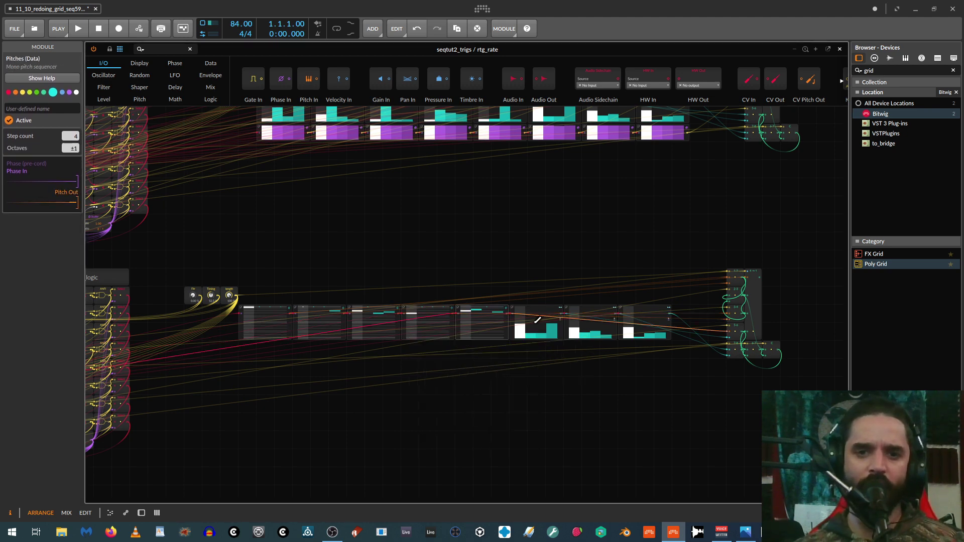
left_click(514, 337)
right_click(513, 339)
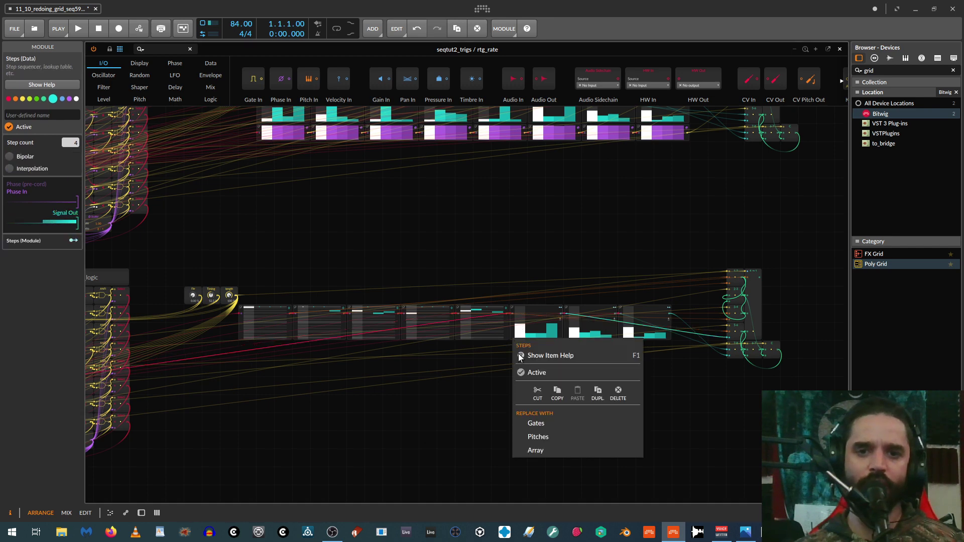
left_click(538, 438)
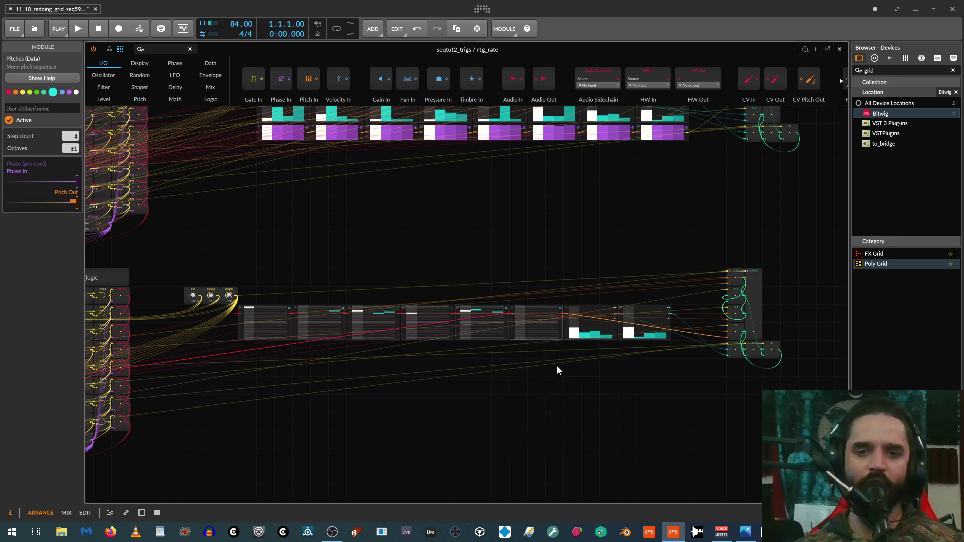
left_click(568, 337)
right_click(568, 337)
left_click(591, 437)
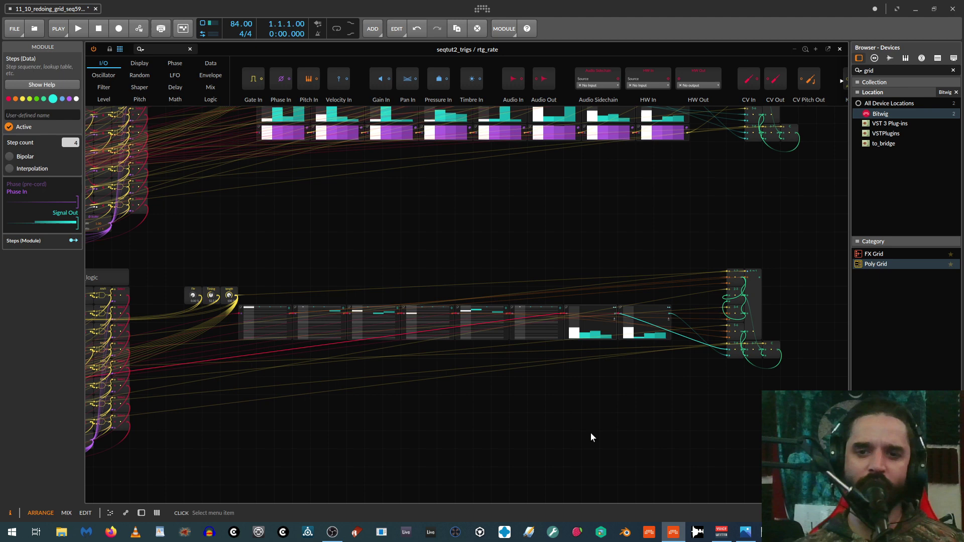
left_click(625, 334)
right_click(625, 336)
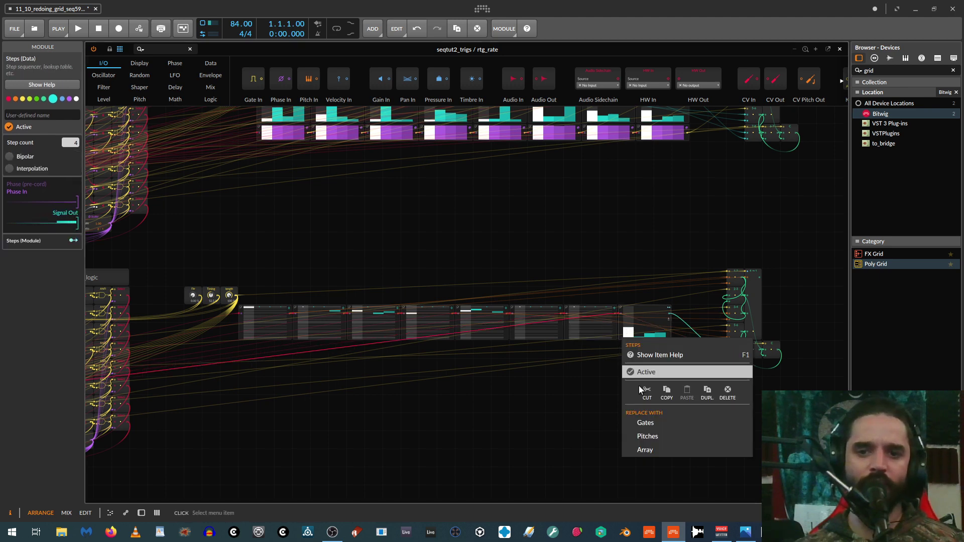
left_click(641, 435)
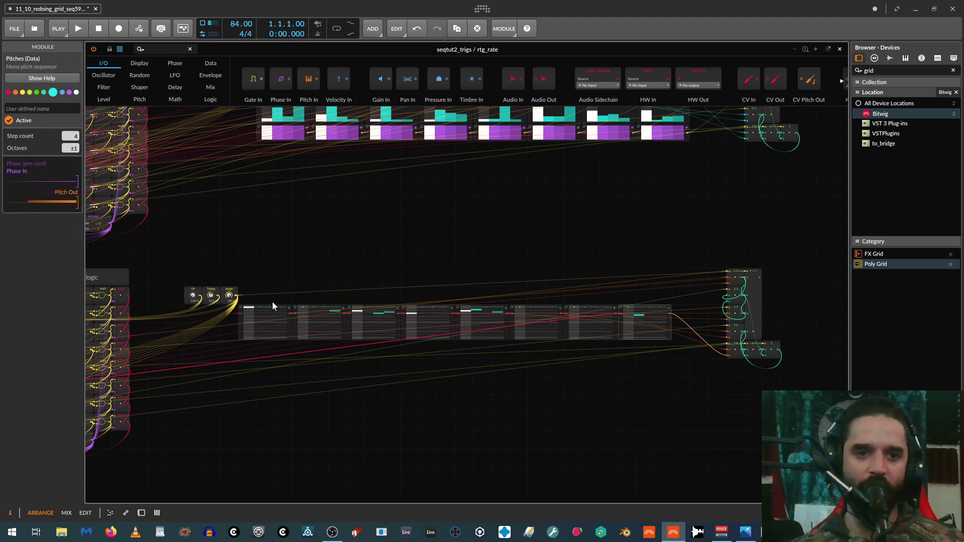
Set the display octave offset of the first four Pitches modules to +1.
scroll(303, 348, "up", 5)
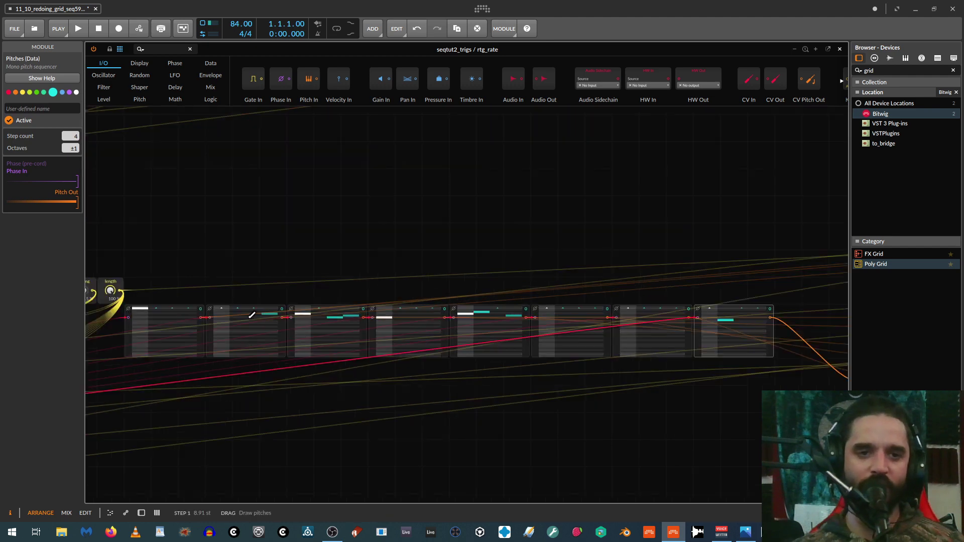
left_click_drag(170, 263, 518, 266)
left_click_drag(372, 317, 372, 305)
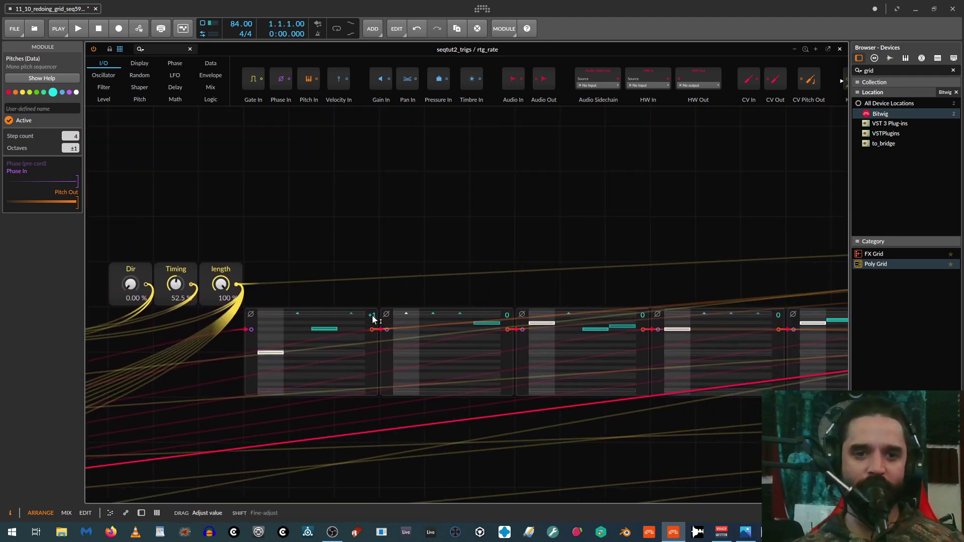
left_click_drag(504, 317, 504, 308)
left_click_drag(544, 271, 305, 249)
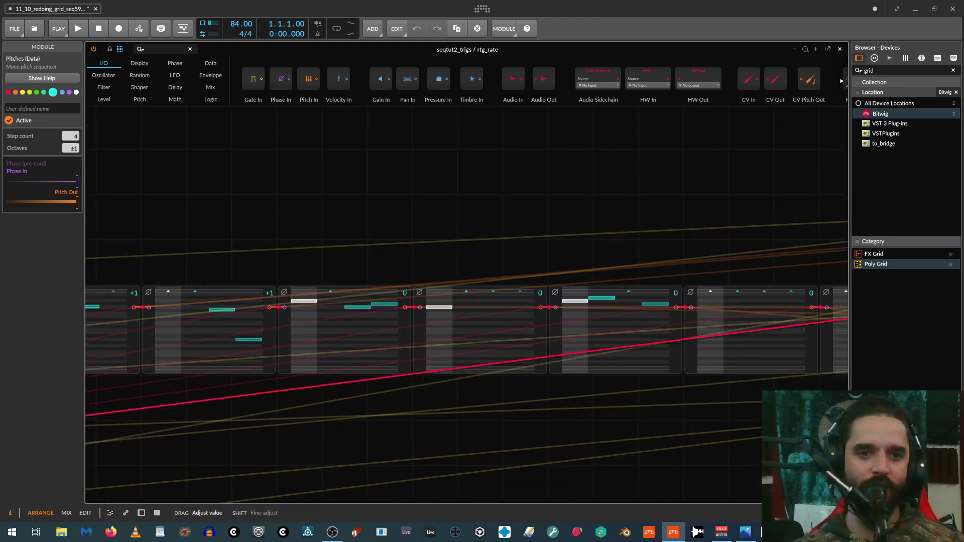
left_click_drag(405, 293, 405, 281)
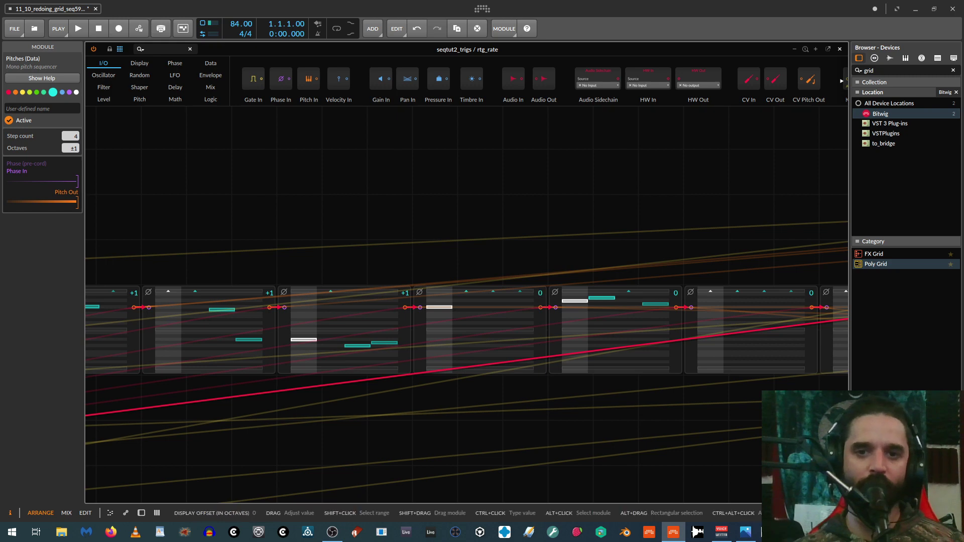
left_click_drag(541, 293, 541, 284)
Set the display octave offset of the fifth through seventh Pitches modules to +1 and raise the eighth module's offset.
left_click_drag(633, 247, 367, 231)
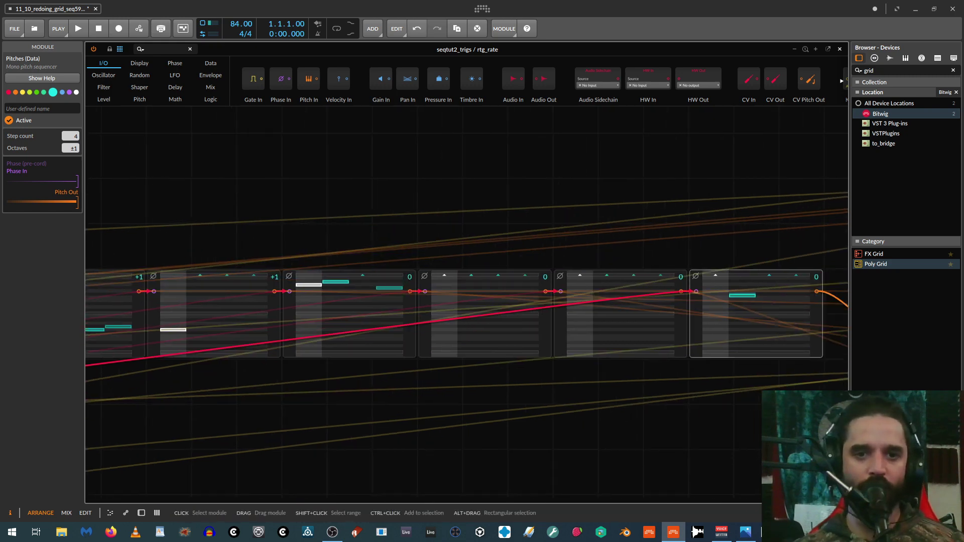
left_click_drag(410, 278, 410, 266)
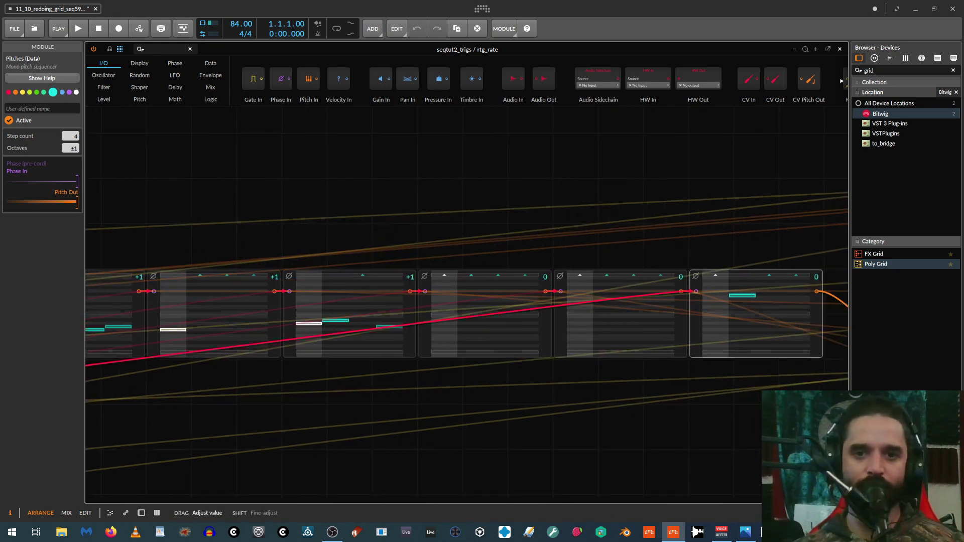
left_click_drag(545, 269, 546, 274)
left_click_drag(681, 278, 490, 244)
left_click_drag(600, 263, 600, 261)
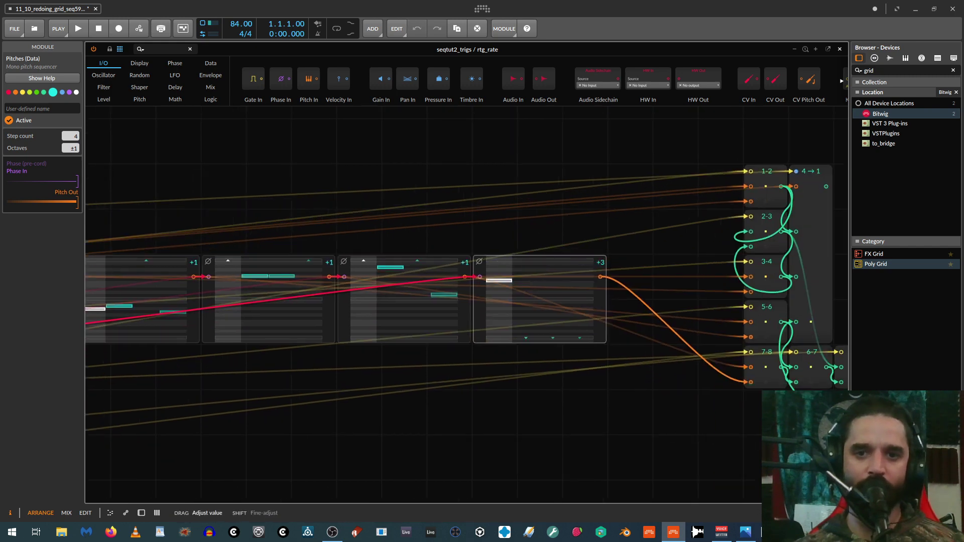
Draw rising semitone pitches in the first two Pitches modules, 0 to 3 st in the first and 4 to 7 st in the second.
left_click_drag(355, 200, 797, 180)
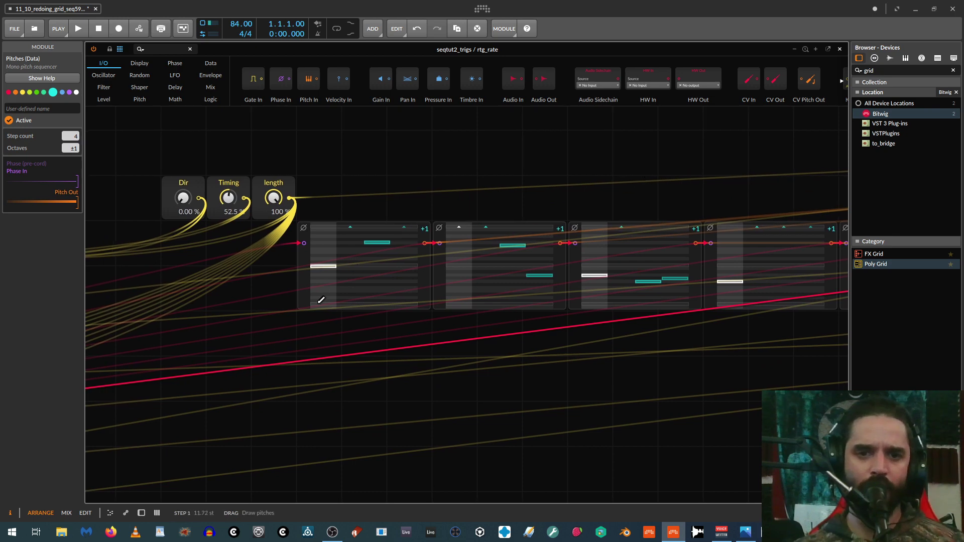
left_click_drag(321, 300, 474, 286)
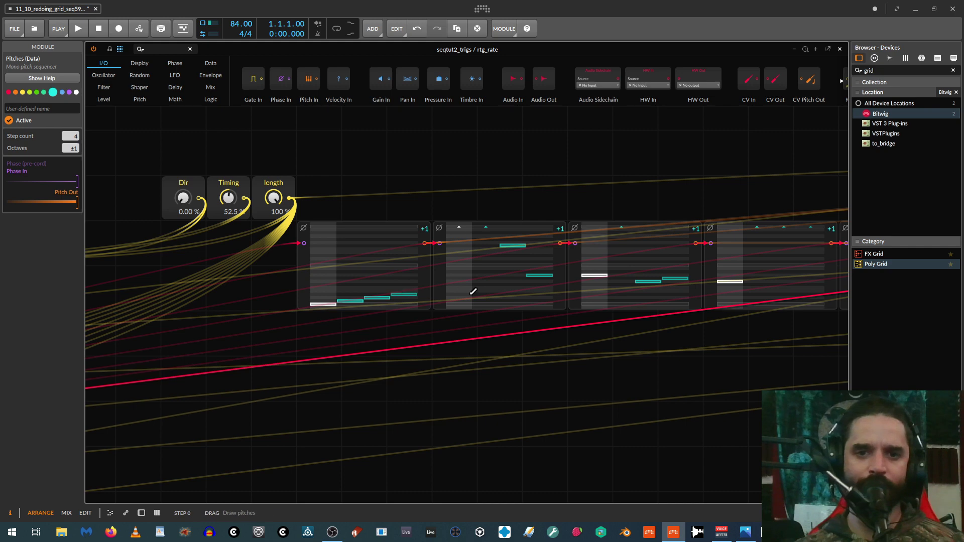
scroll(462, 290, "up", 4)
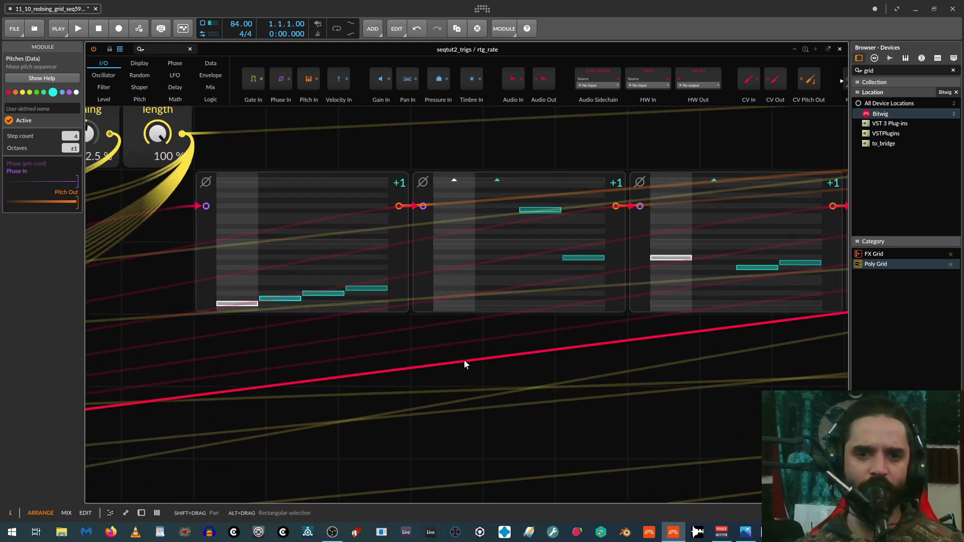
left_click_drag(442, 279, 567, 270)
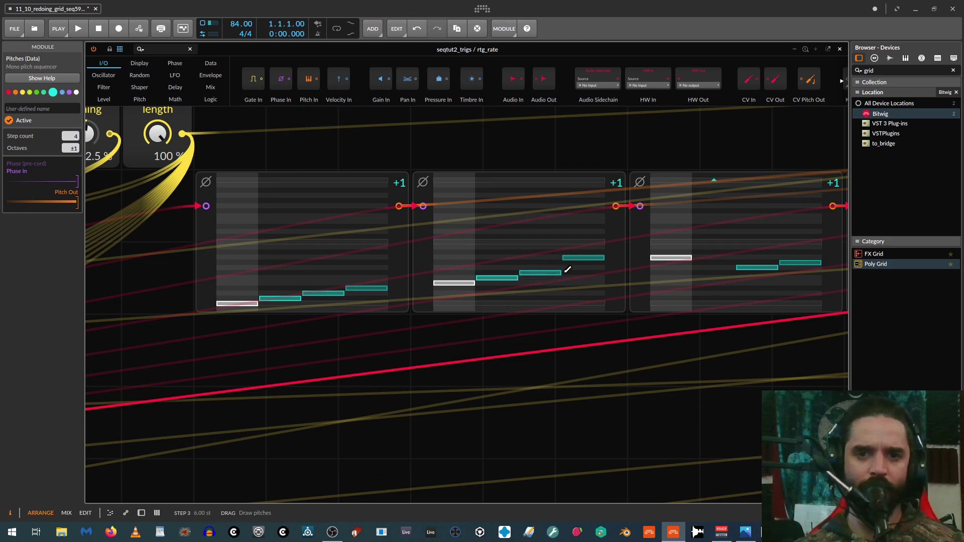
left_click(577, 266)
Draw rising semitone pitches in the third and fourth Pitches modules, 8 to 11 st and 12 to 15 st respectively.
left_click_drag(596, 350, 272, 365)
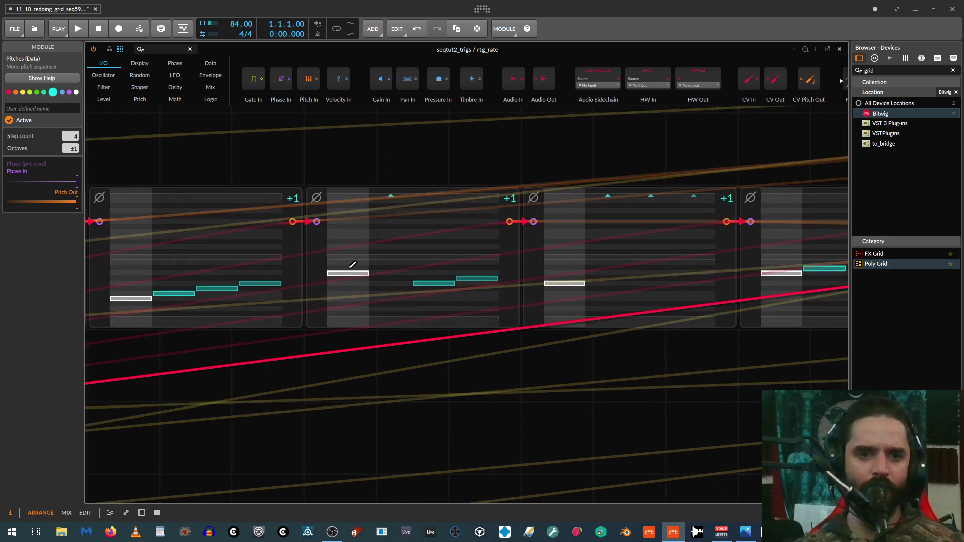
left_click_drag(351, 271, 477, 260)
scroll(484, 301, "down", 3)
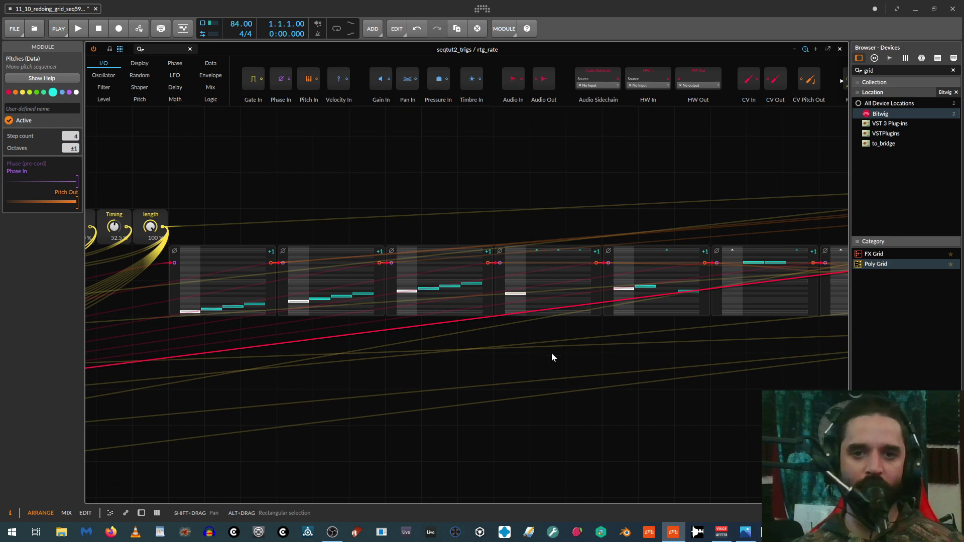
scroll(534, 357, "up", 1)
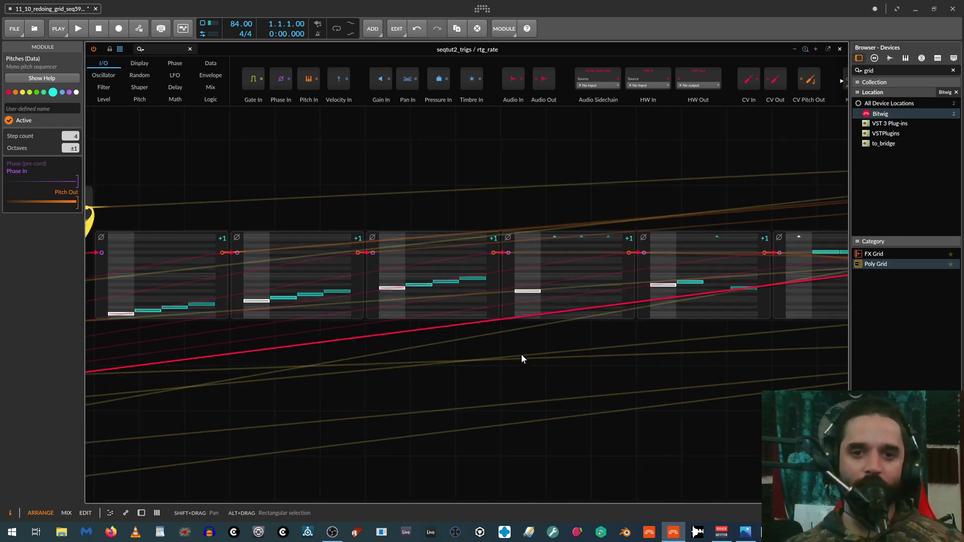
scroll(523, 354, "up", 2)
scroll(575, 376, "up", 1)
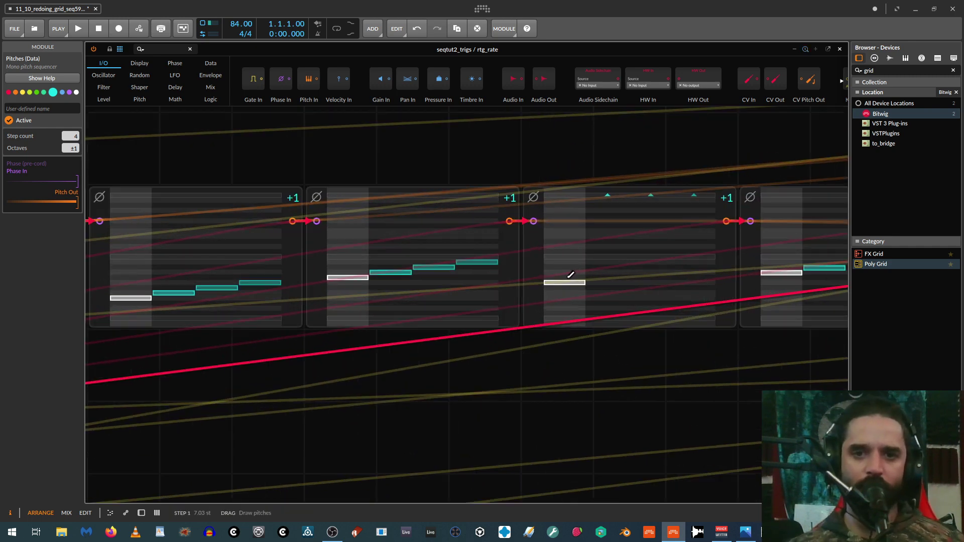
mouse_move(564, 278)
left_mouse_down()
mouse_move(565, 250)
mouse_move(564, 259)
mouse_move(694, 236)
left_mouse_up()
mouse_move(655, 351)
left_mouse_down()
mouse_move(172, 448)
mouse_move(197, 384)
left_mouse_up()
left_click_drag(318, 279, 319, 271)
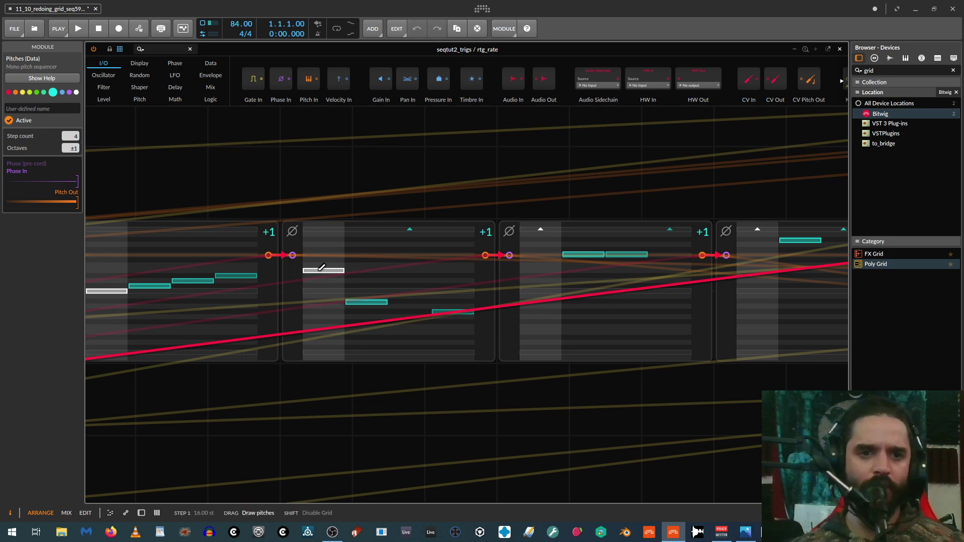
left_click(362, 265)
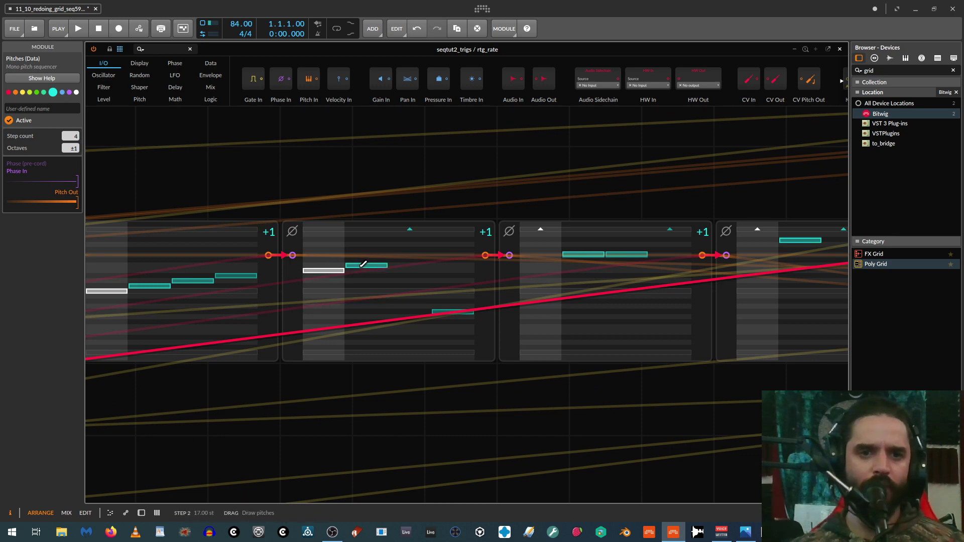
Draw rising semitone pitches in the fifth and sixth Pitches modules, 0 to 3 st and 4 to 7 st respectively.
left_click(324, 352)
left_click(371, 347)
left_click(401, 342)
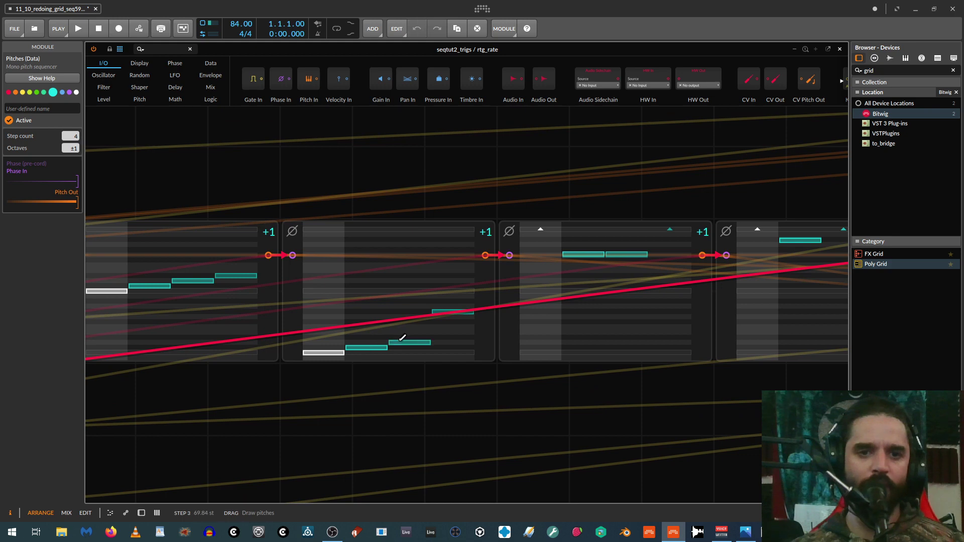
left_click(449, 337)
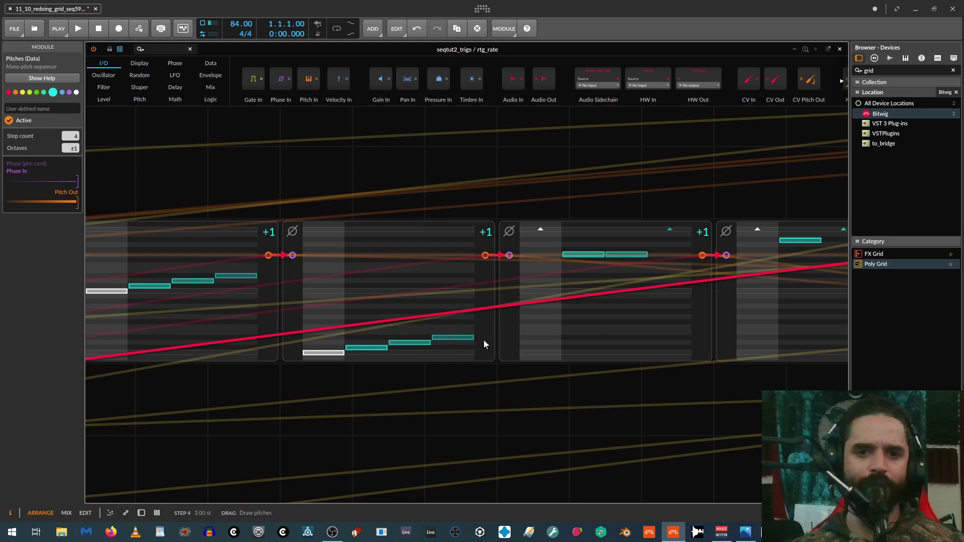
left_click(530, 331)
left_click(581, 326)
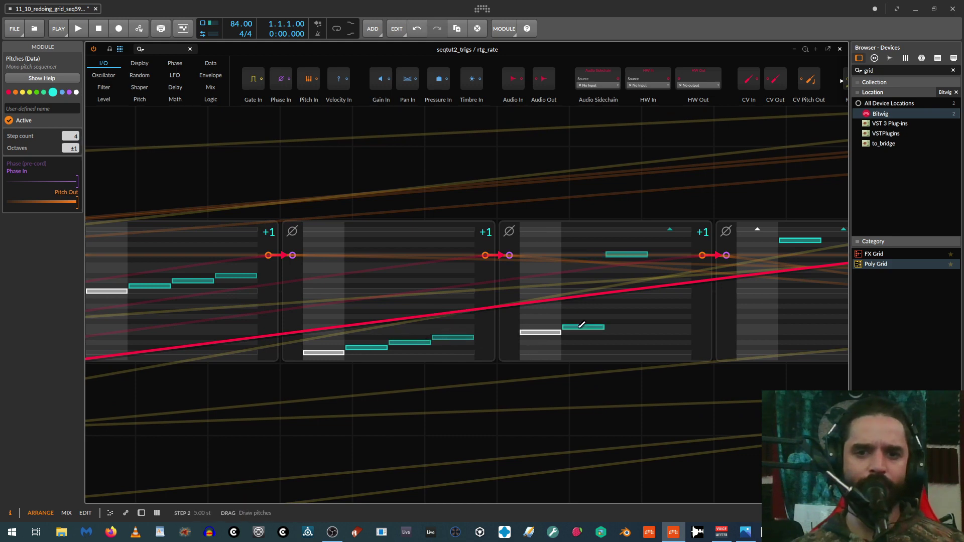
left_click(627, 321)
left_click(669, 316)
Draw rising semitone pitches in the seventh and eighth Pitches modules, 8 to 11 st and 12 to 15 st respectively.
left_click_drag(720, 181, 375, 188)
left_click(403, 318)
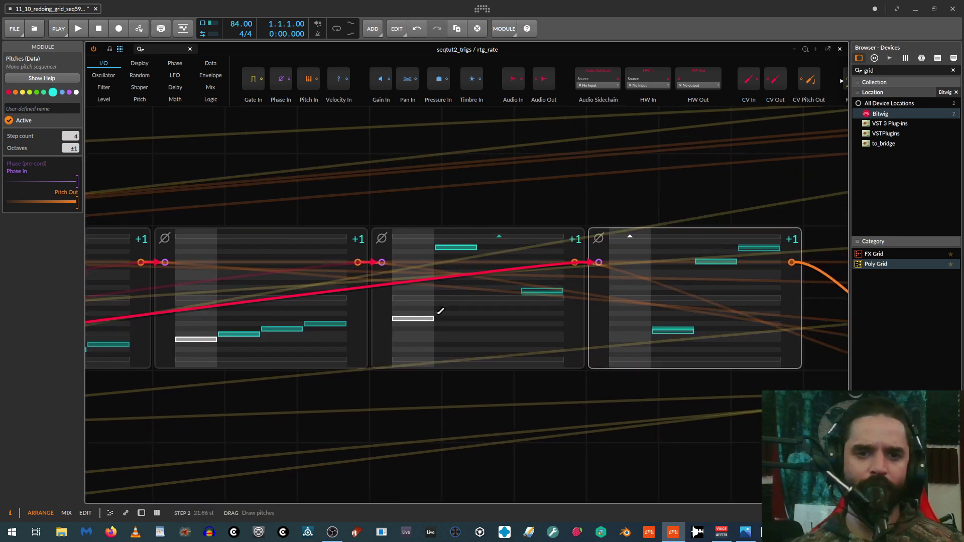
left_click(441, 314)
left_click(502, 308)
left_click(542, 302)
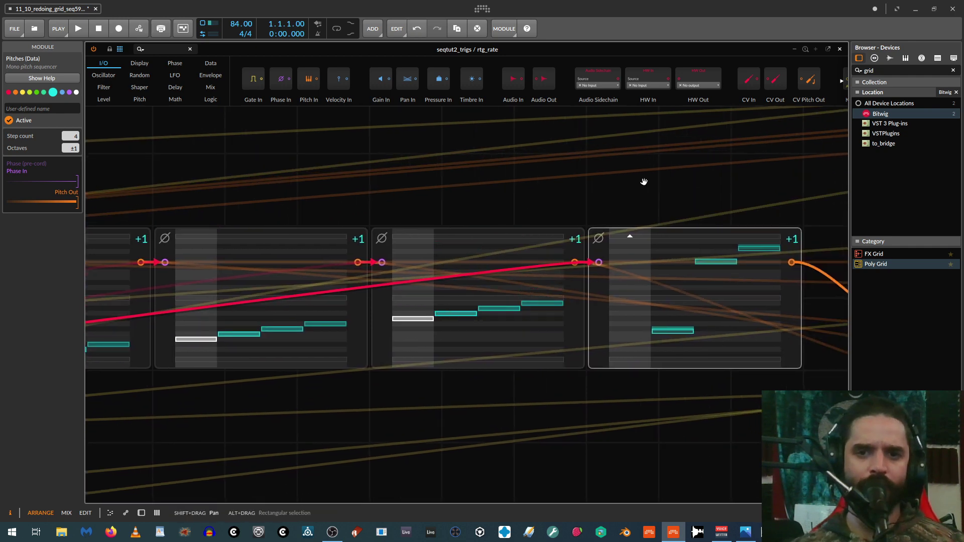
left_click_drag(644, 182, 470, 182)
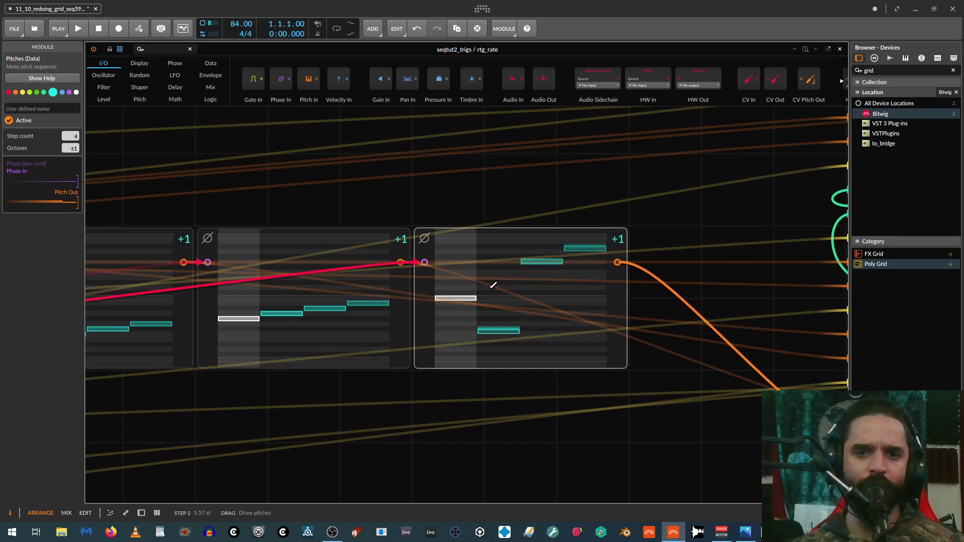
left_click_drag(493, 285, 586, 278)
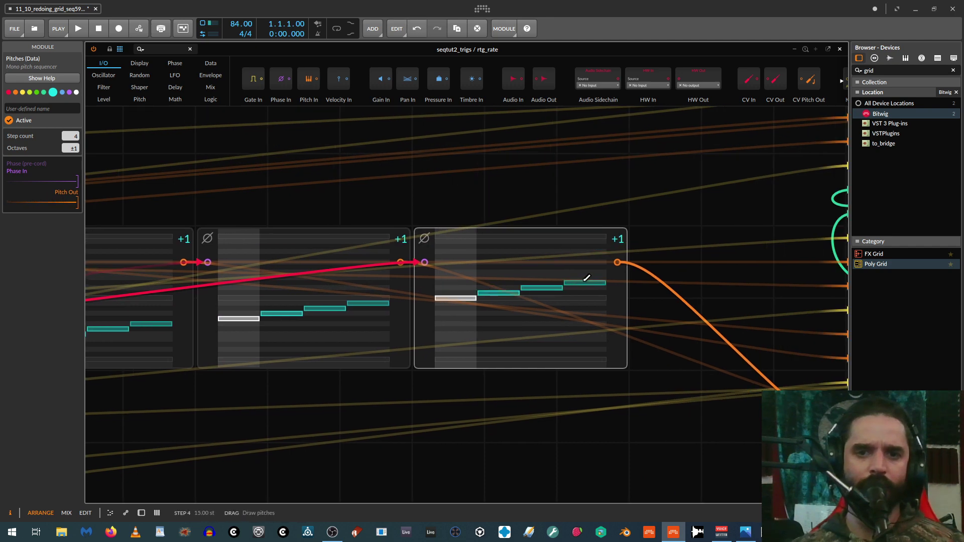
Colour the second sequencer's Pitches modules, value knobs and Merge modules orange.
scroll(452, 195, "down", 8)
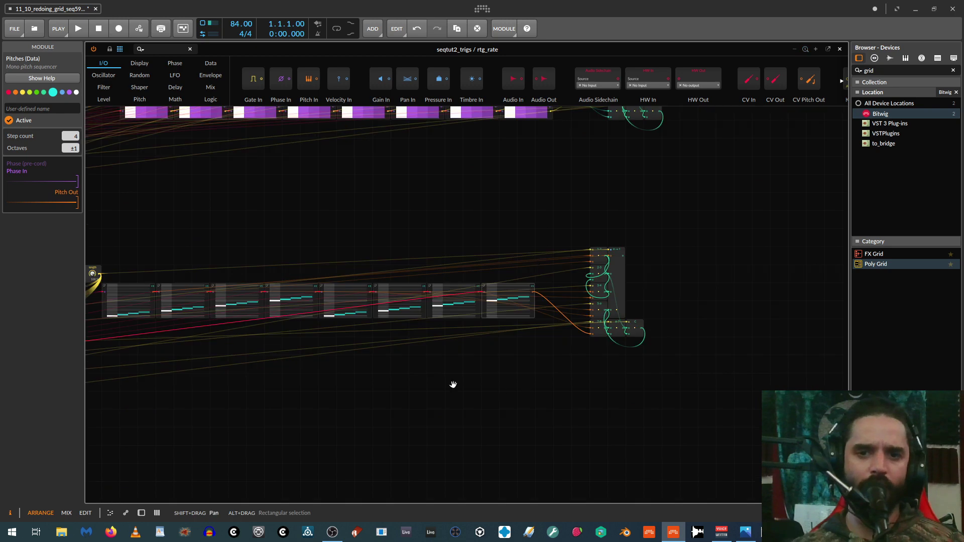
left_click_drag(322, 258, 824, 382)
left_click_drag(234, 264, 850, 391)
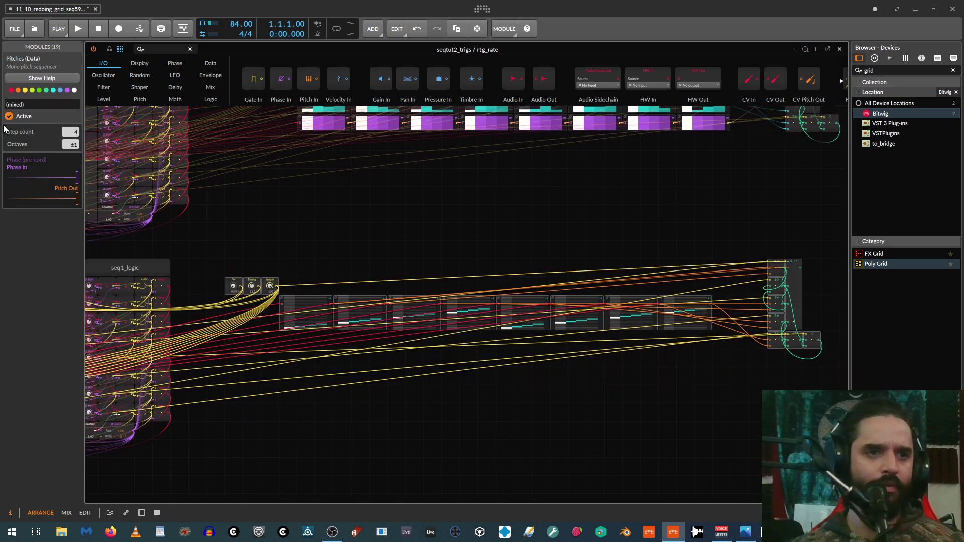
left_click(18, 91)
left_click(386, 212)
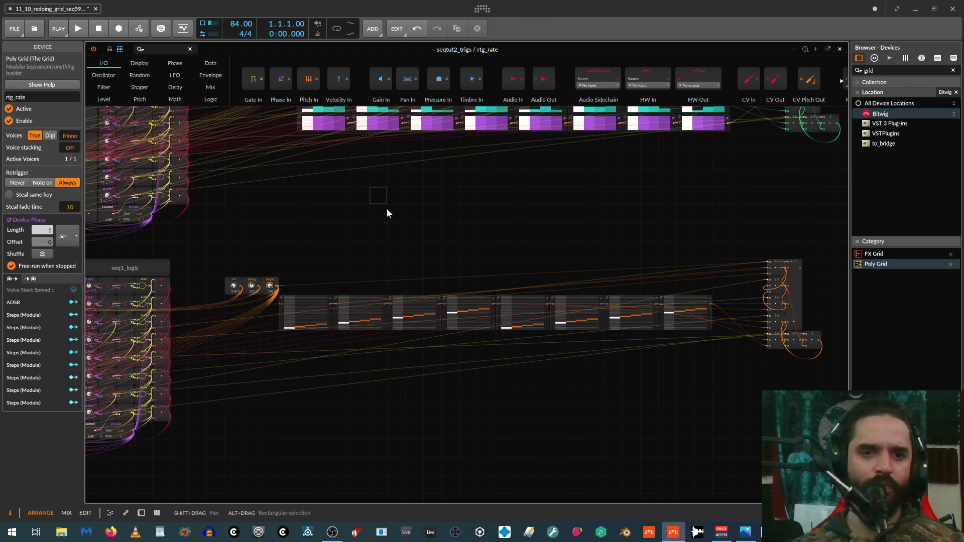
Move the whole orange pitch sequencer group up beneath the first sequencer's step modules, with its Merge modules below the teal ones.
left_click_drag(601, 223, 457, 276)
left_click_drag(213, 270, 317, 265)
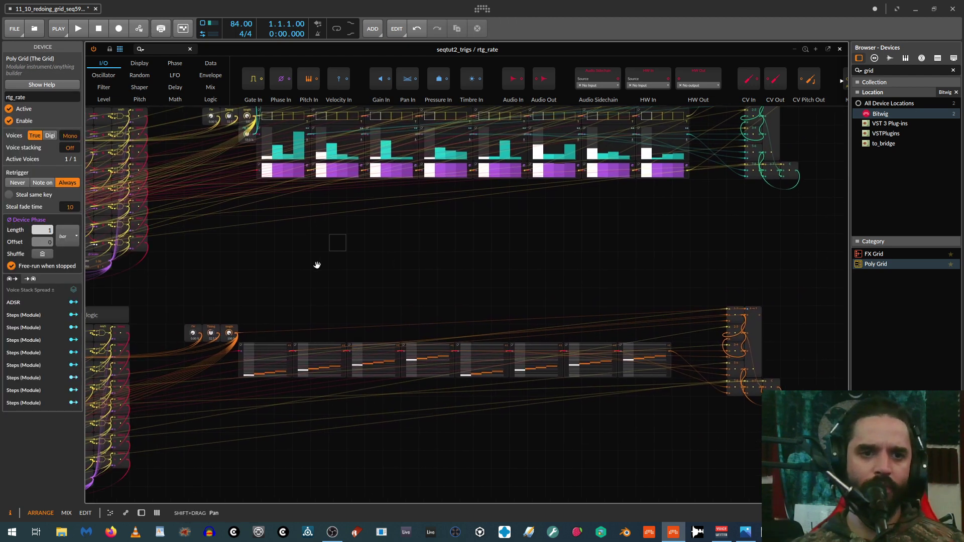
left_click_drag(173, 307, 810, 420)
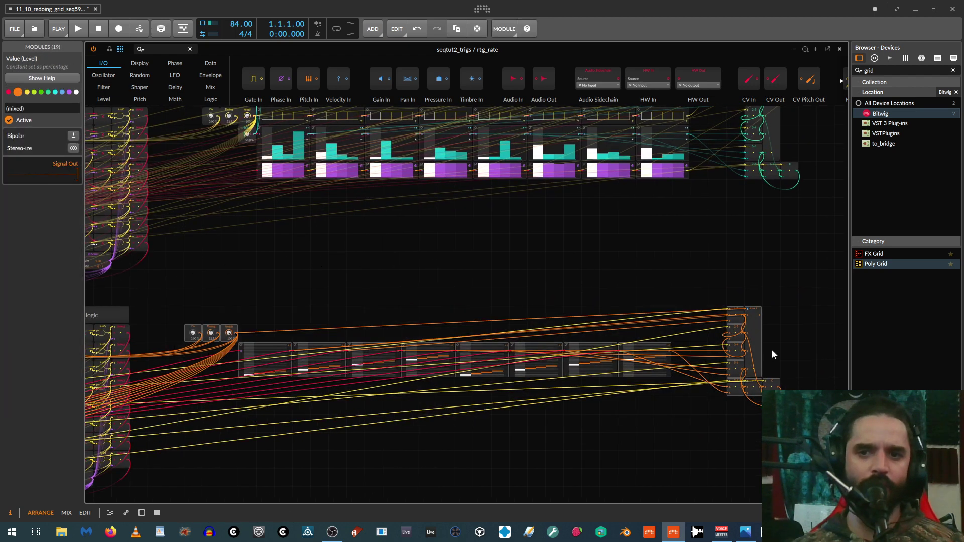
left_click_drag(755, 349, 773, 222)
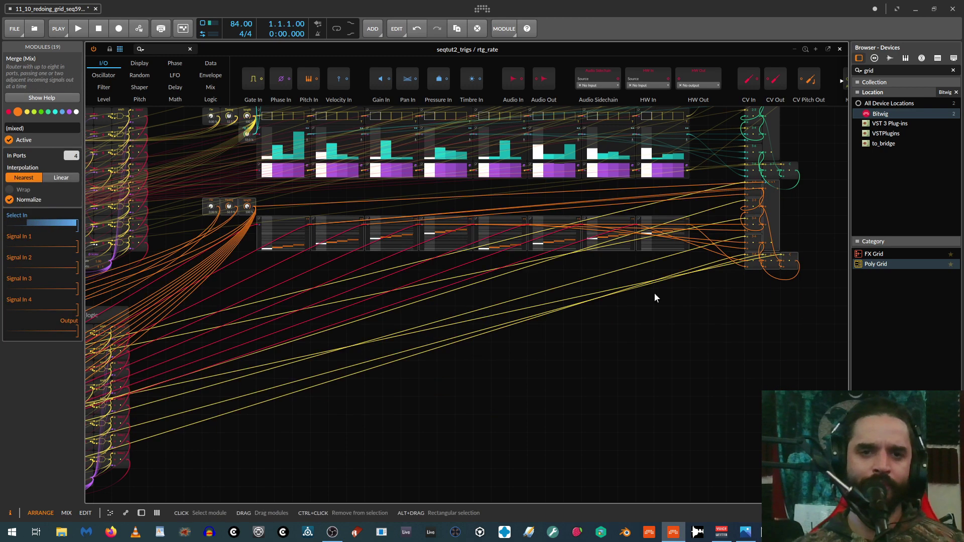
Move only the row of eight Pitches modules up until it sits directly beneath the purple step row.
scroll(481, 327, "up", 4)
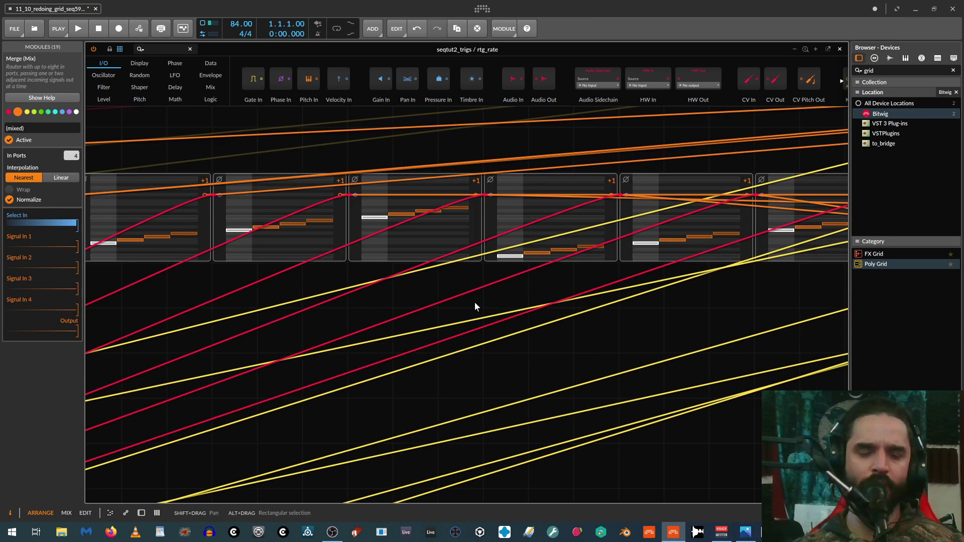
scroll(474, 307, "down", 4)
left_click_drag(813, 245, 161, 358)
left_click_drag(128, 306, 128, 251)
left_click_drag(195, 335, 480, 361)
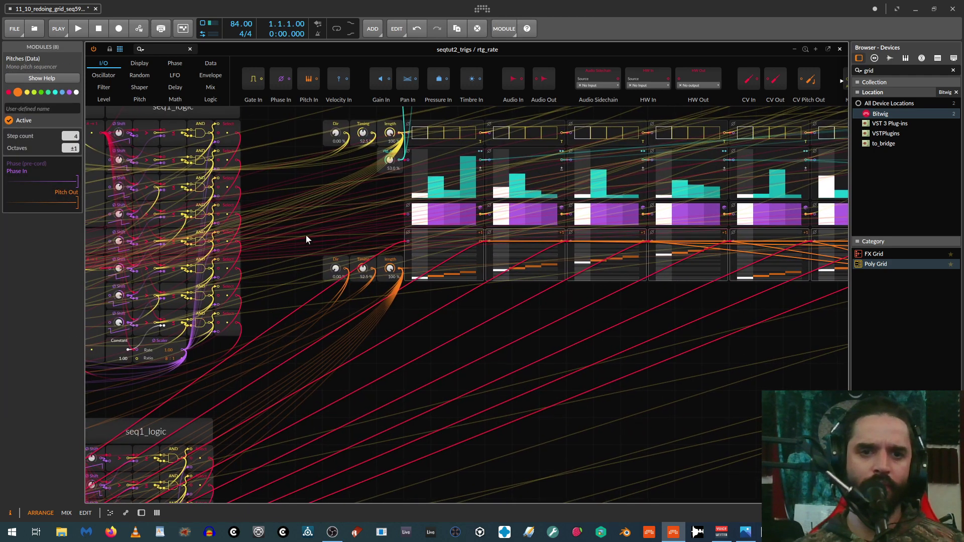
left_click_drag(307, 239, 324, 280)
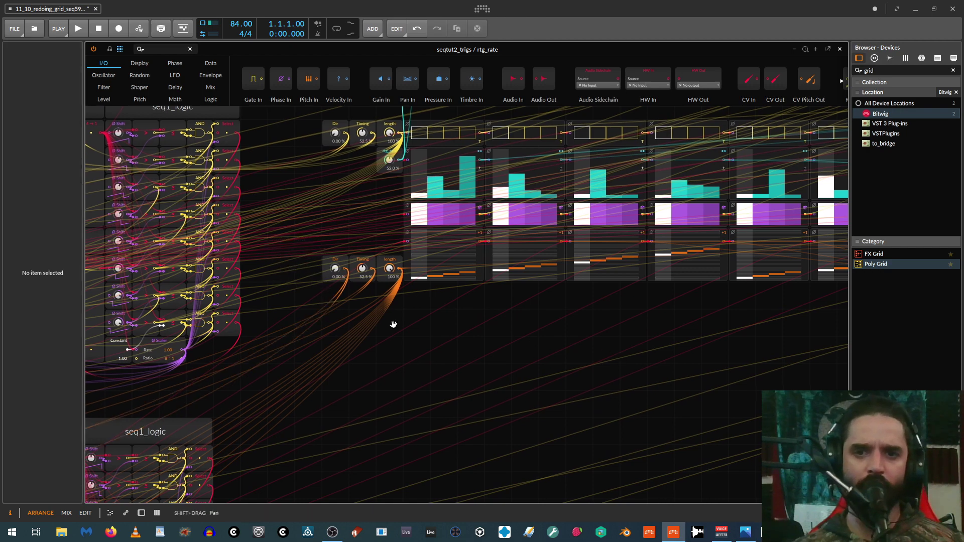
Add a Merge module and a Split module side by side in the empty area below the orange pitch sequencer.
scroll(393, 325, "right", 5)
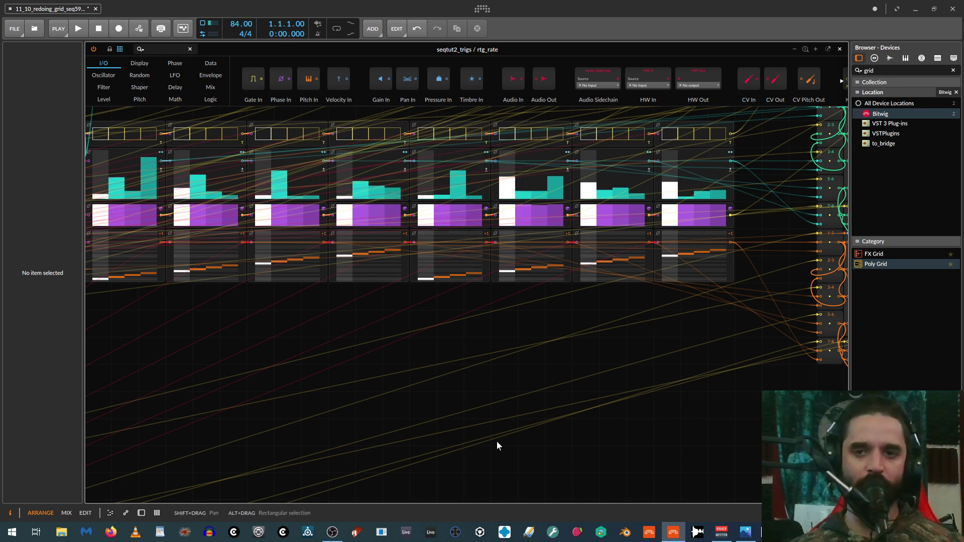
scroll(504, 429, "down", 2)
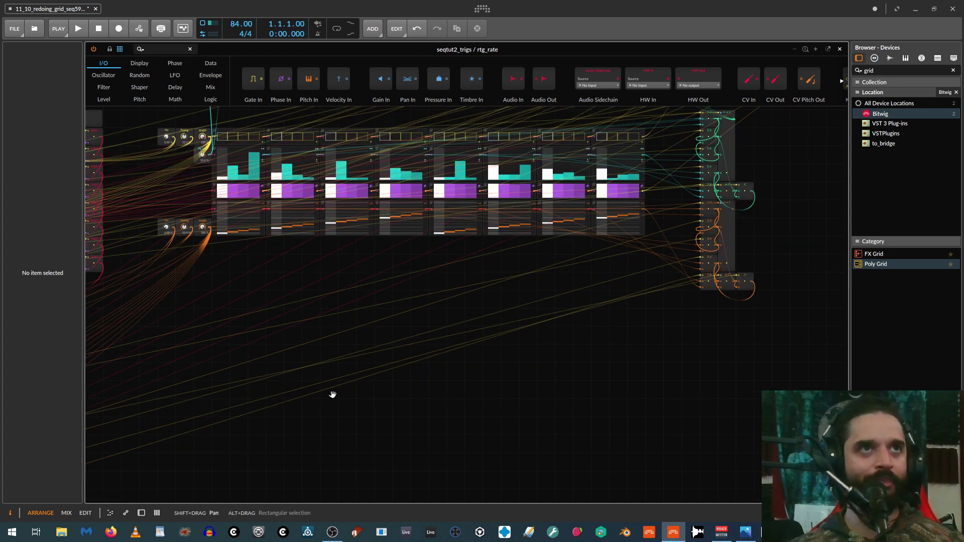
left_click_drag(332, 394, 391, 304)
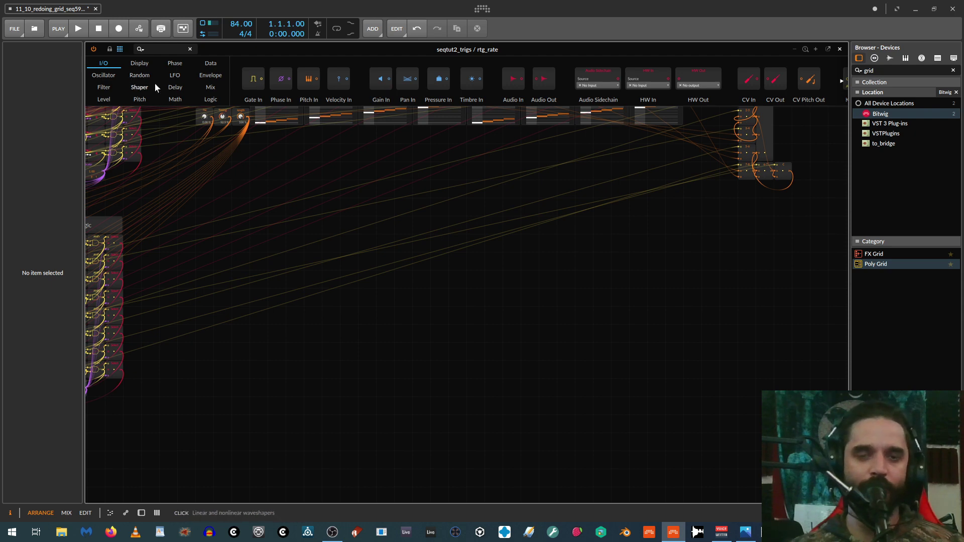
left_click(210, 86)
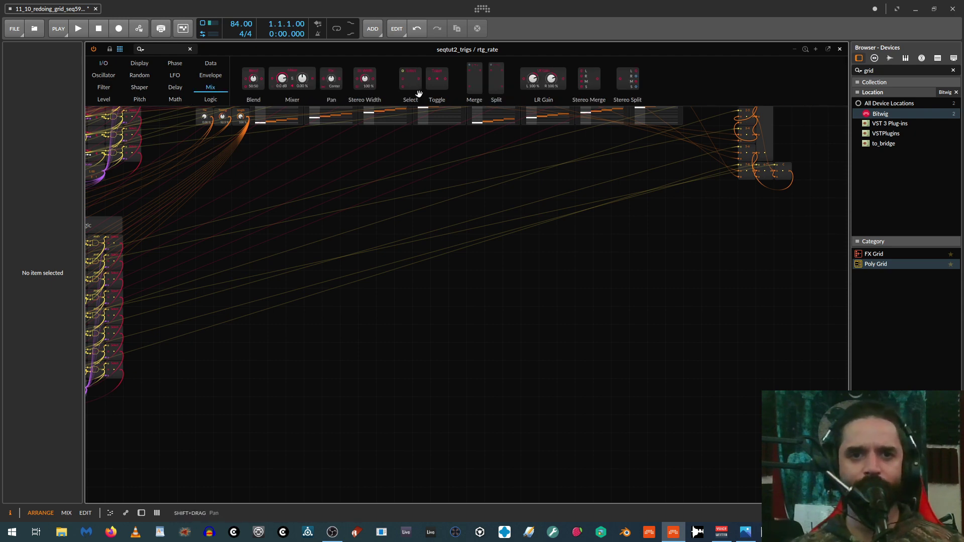
left_click_drag(474, 80, 403, 252)
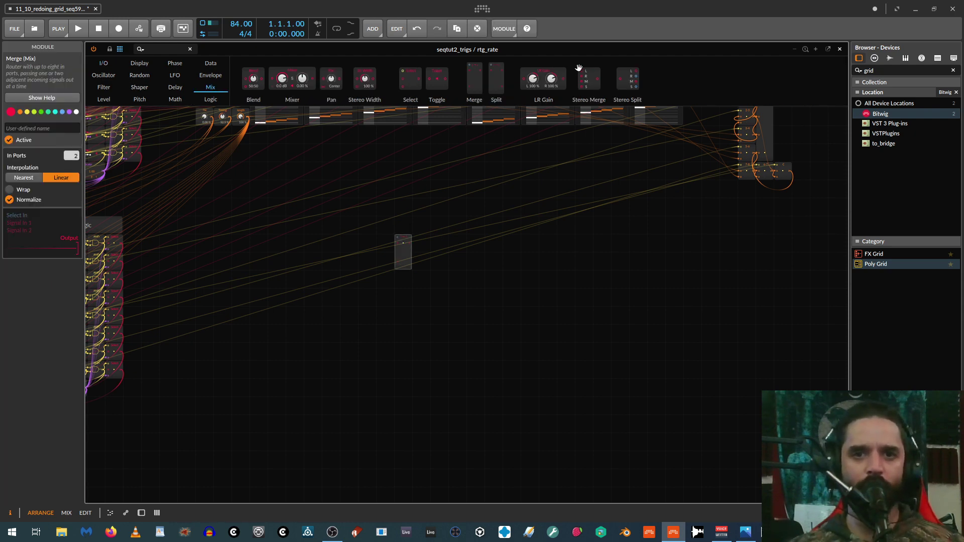
left_click_drag(496, 80, 442, 252)
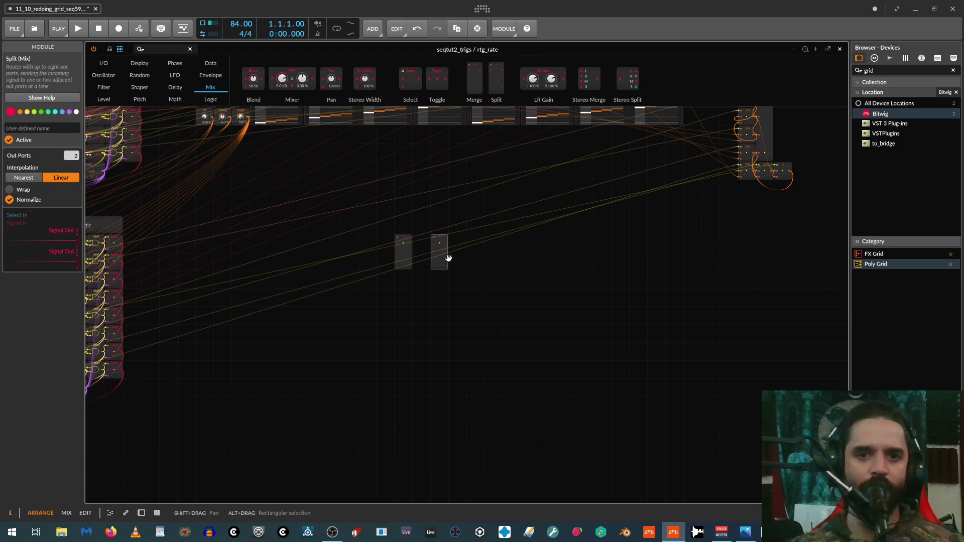
Set the Merge module to 8 in ports and the Split module to 8 out ports with Nearest interpolation.
scroll(440, 260, "up", 3)
left_click_drag(359, 245, 396, 384)
left_click(291, 297)
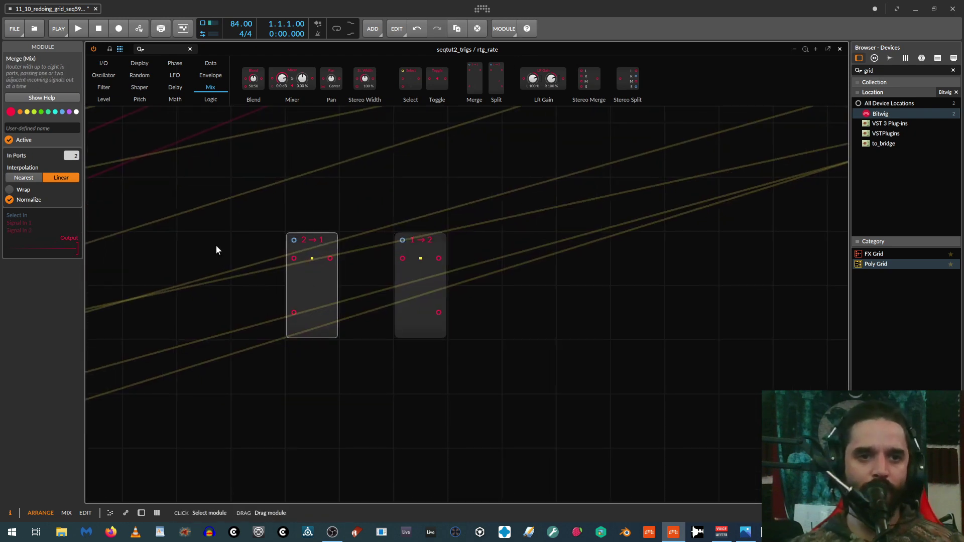
left_click_drag(71, 156, 70, 145)
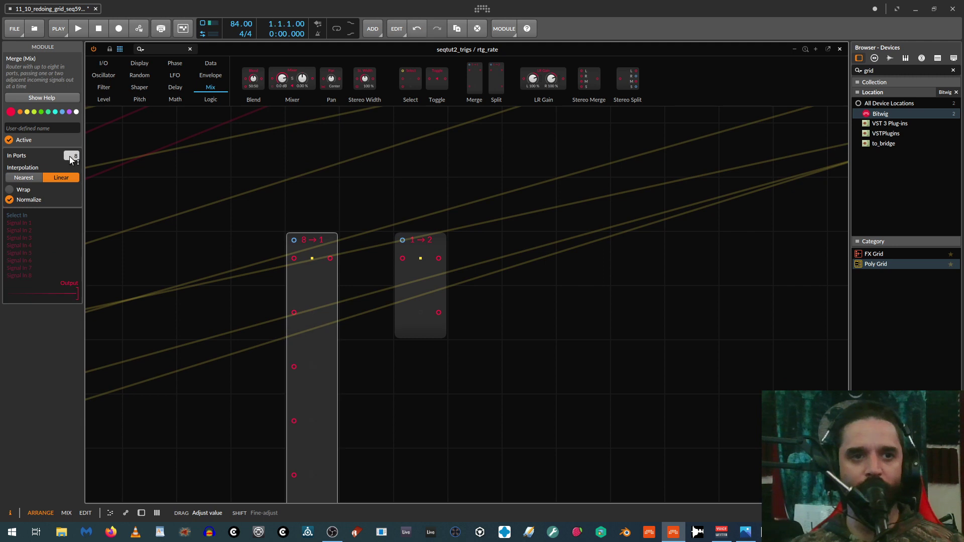
left_click(400, 286)
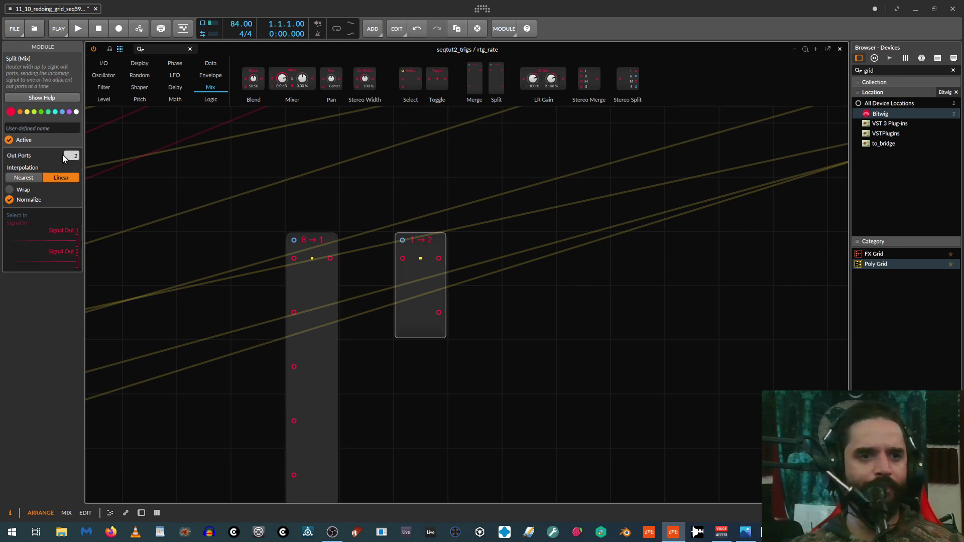
left_click_drag(62, 154, 63, 143)
left_click(20, 178)
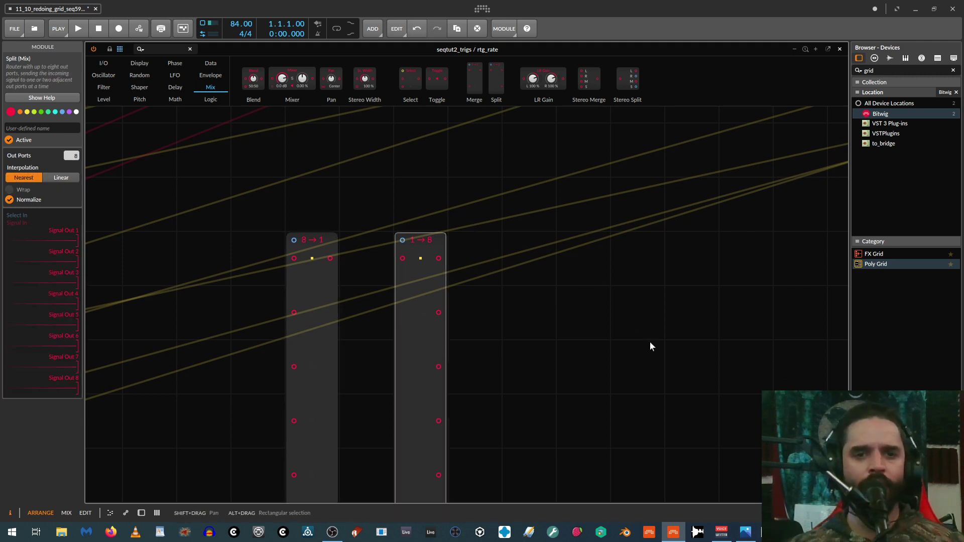
scroll(550, 360, "down", 1)
left_click_drag(434, 356, 480, 357)
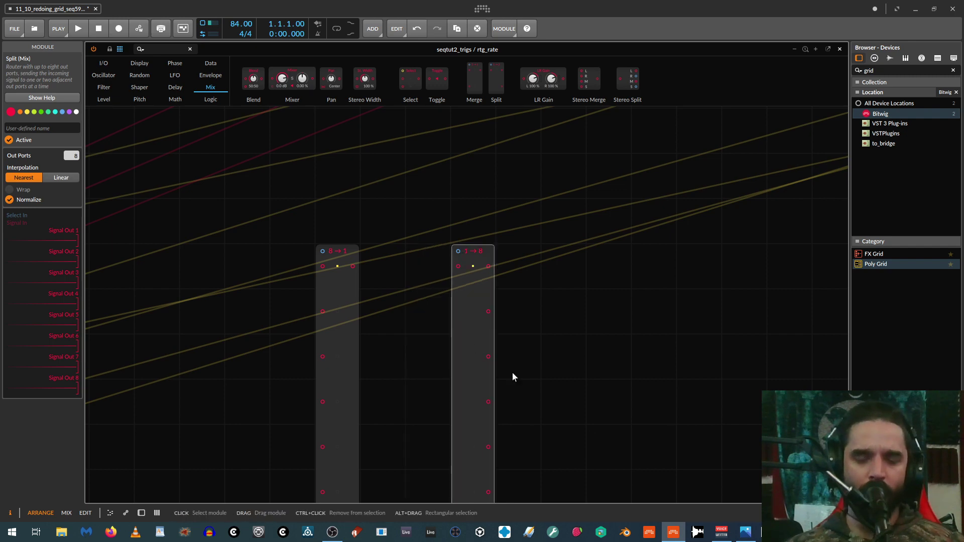
scroll(569, 422, "down", 3)
scroll(565, 420, "up", 2)
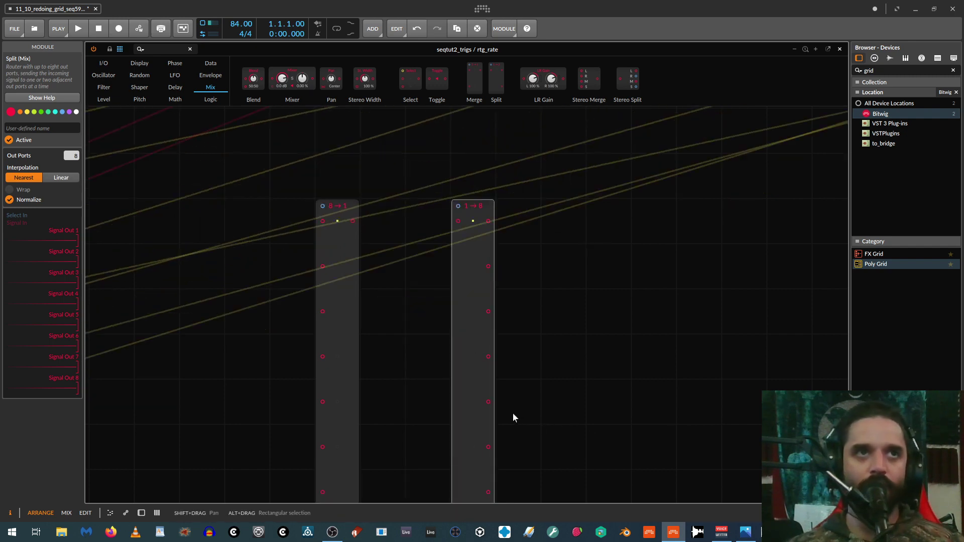
left_click_drag(484, 279, 437, 279)
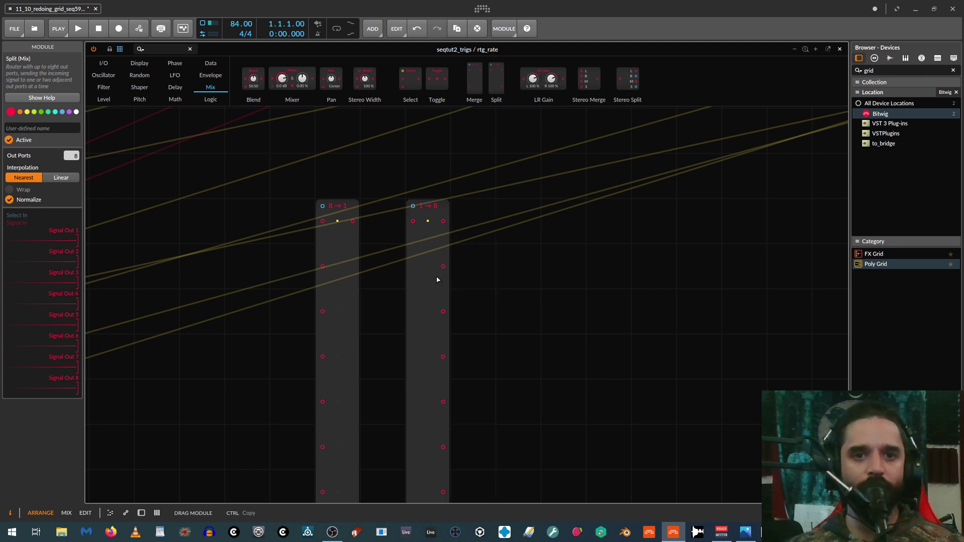
Add a Ø Shift phase module directly in front of the Merge module's first signal input.
left_click(178, 67)
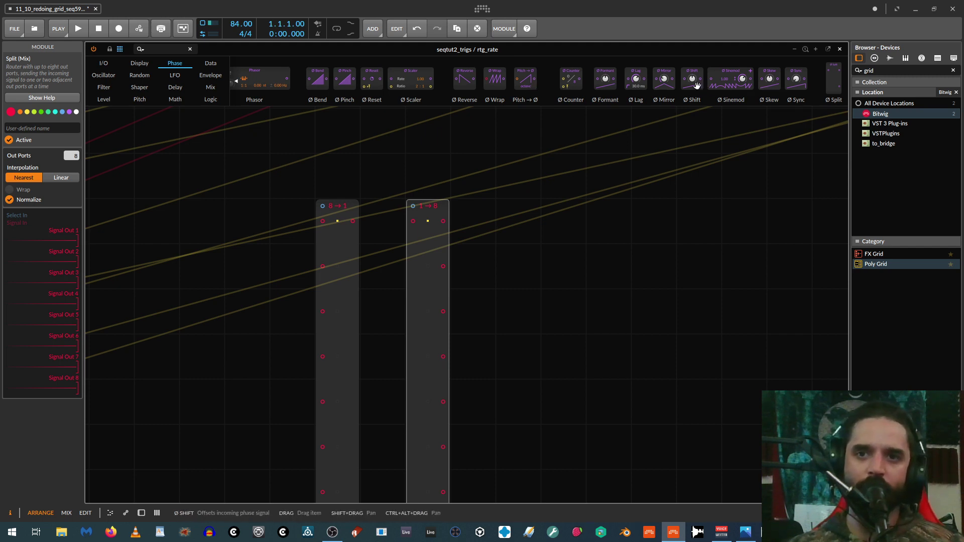
left_click(231, 222)
left_click_drag(231, 221, 291, 230)
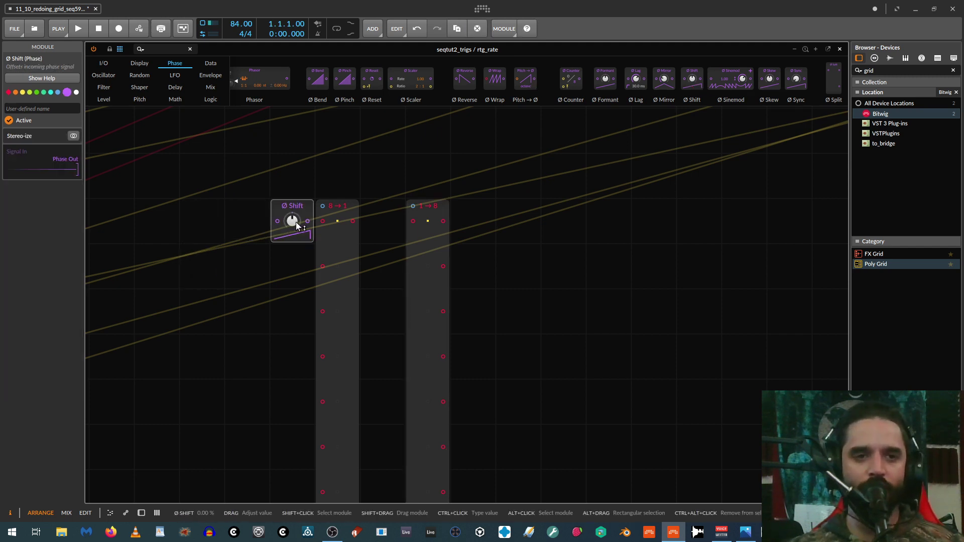
scroll(288, 227, "up", 1)
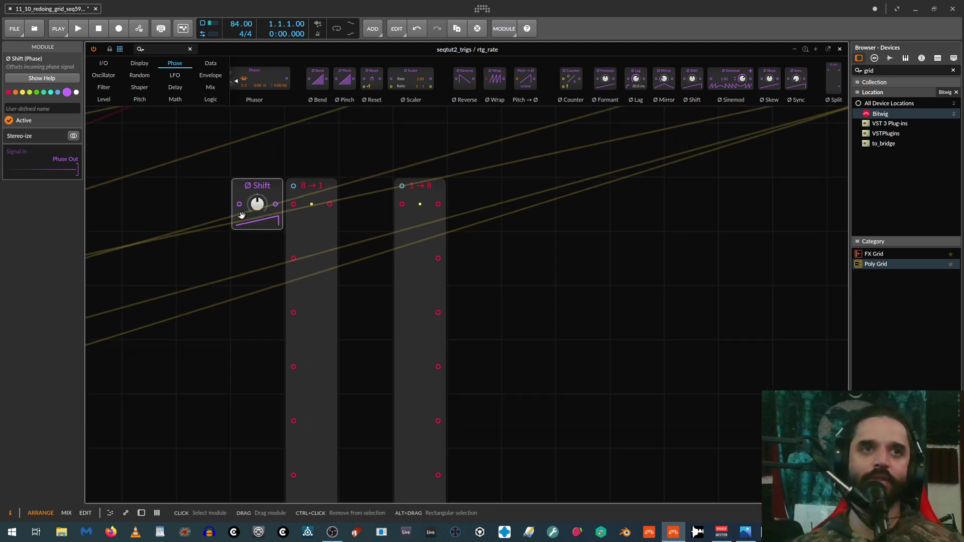
Try an 11 % shift on the Ø Shift module, reset it, and move the module down beside Merge's second input.
mouse_move(257, 203)
left_mouse_down()
mouse_move(258, 190)
mouse_move(257, 207)
left_mouse_up()
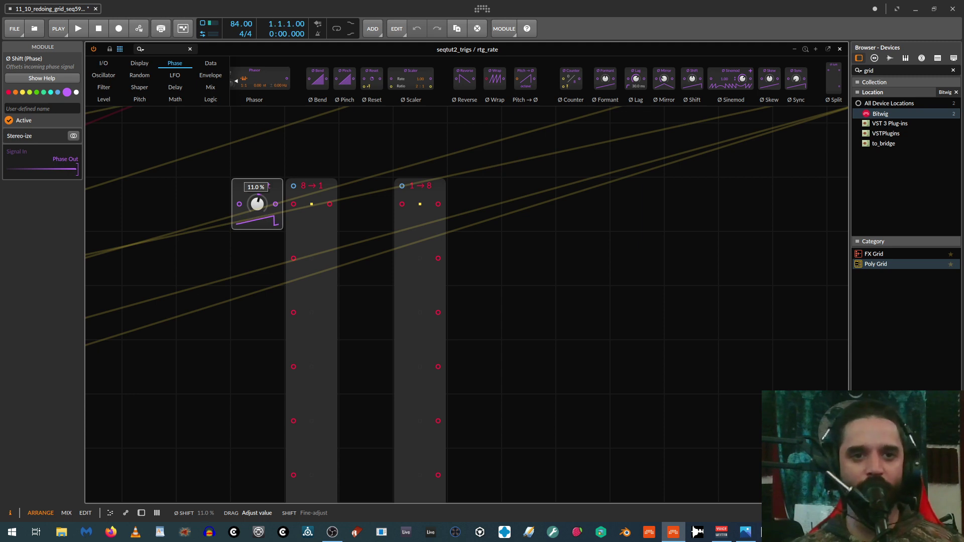
double_click(257, 207)
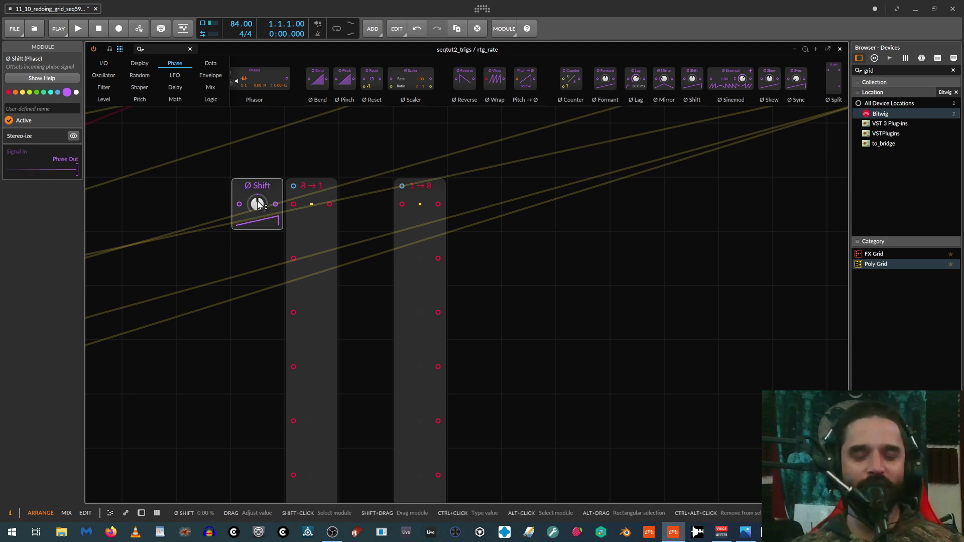
left_click_drag(258, 204, 260, 256)
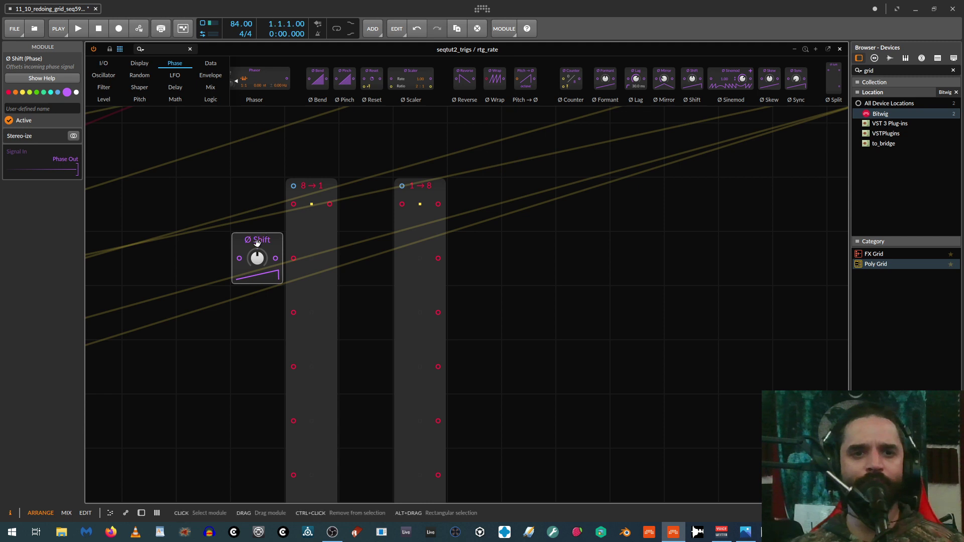
Duplicate the Ø Shift module so one sits at each of Merge's first two inputs, and set the second one's shift to 6.25 %.
key("ctrl+d")
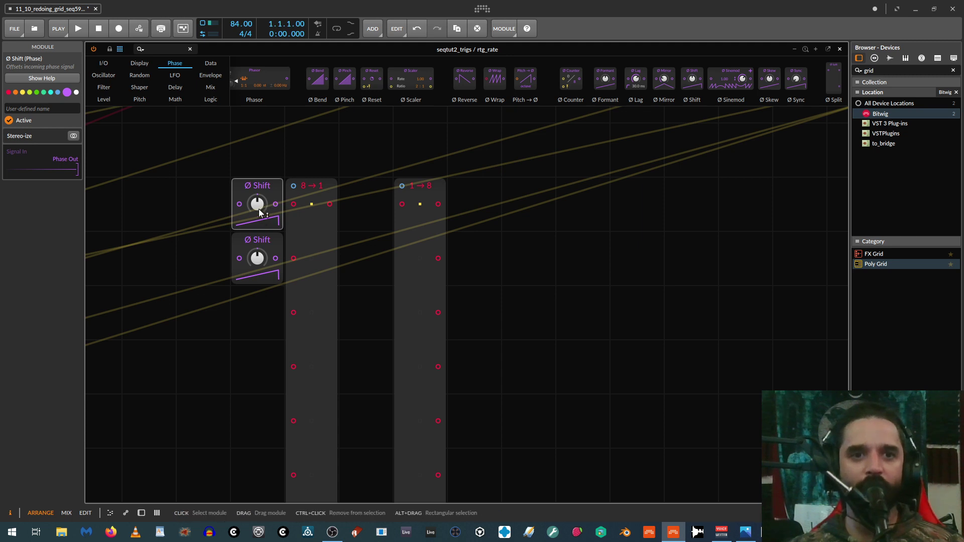
left_click(257, 259, "ctrl")
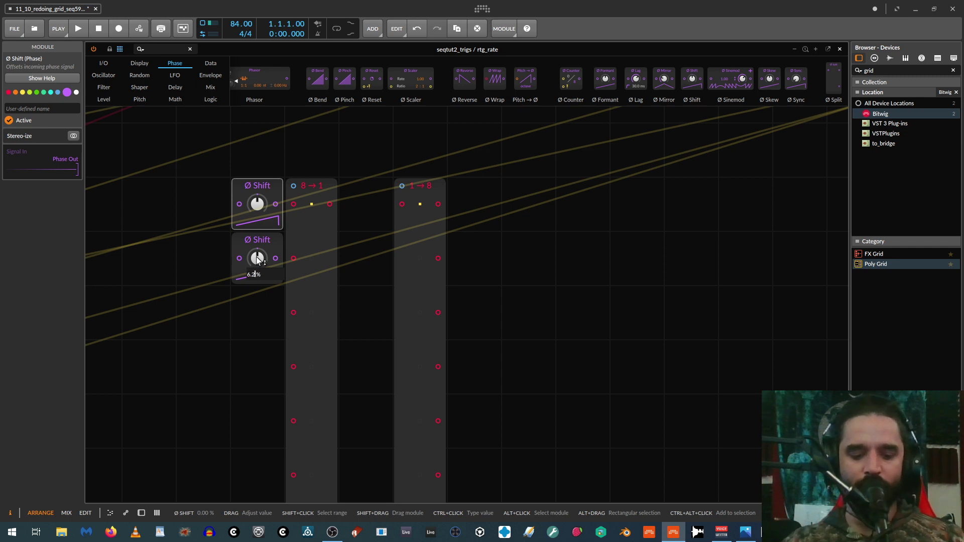
type("6.25")
key("Return")
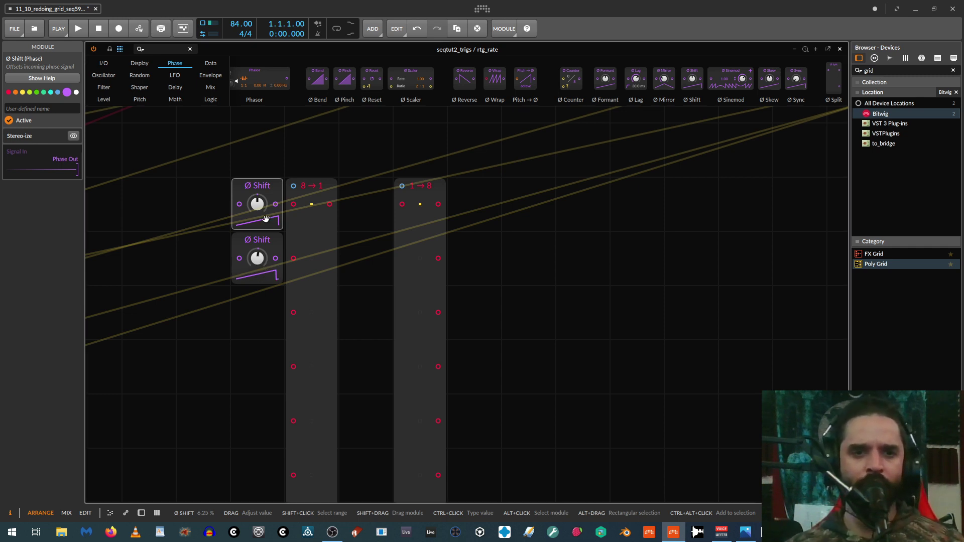
Add a third Ø Shift copy beside Merge's third input and set its shift to 12.5 %.
left_click_drag(260, 245, 258, 313)
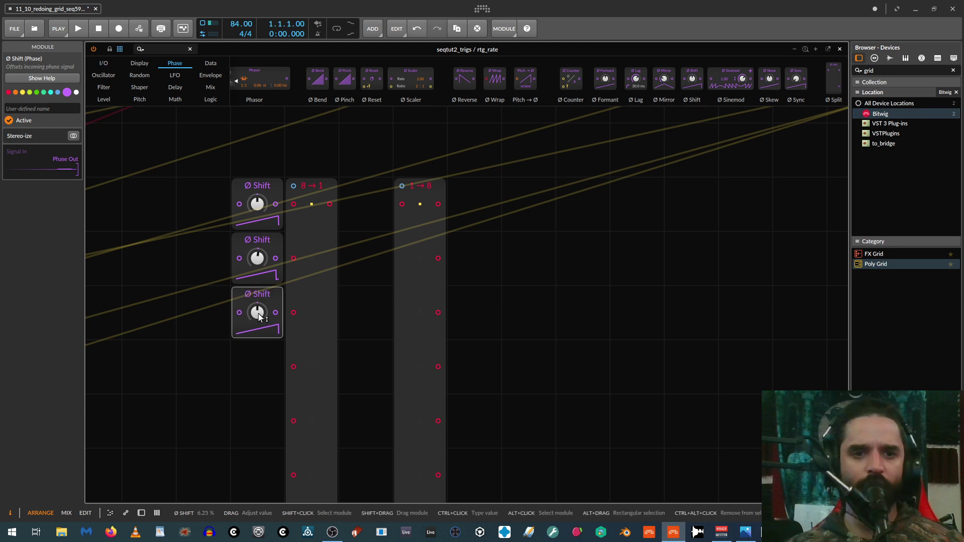
left_click(258, 313, "ctrl")
type("12.")
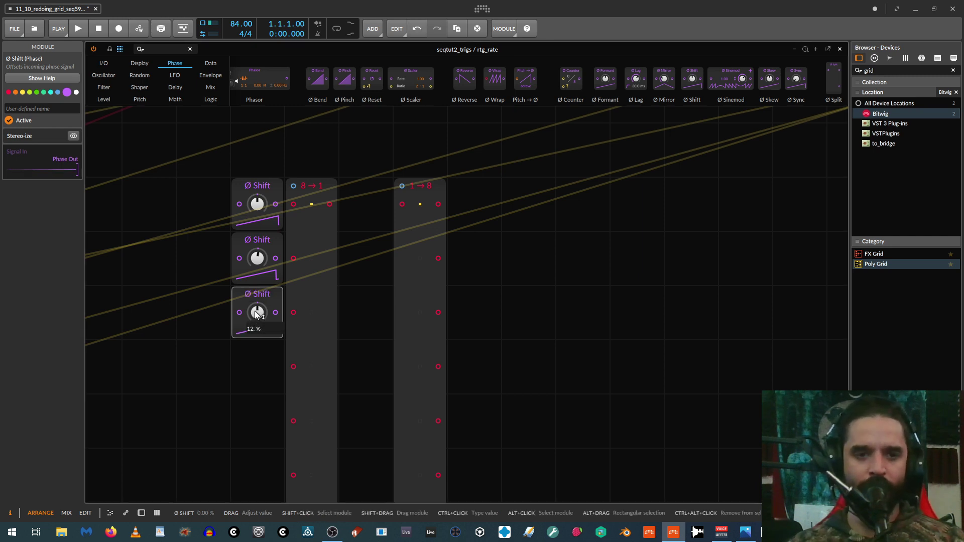
type("5")
key("Return")
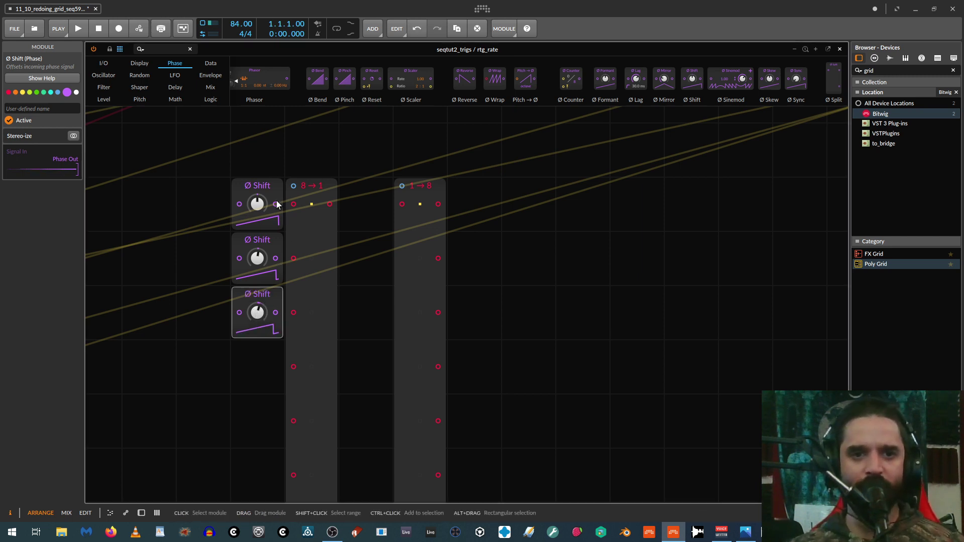
Connect the outputs of the three Ø Shift modules to the Merge module's first, second and third signal inputs.
left_click_drag(275, 204, 293, 204)
left_click_drag(275, 258, 293, 258)
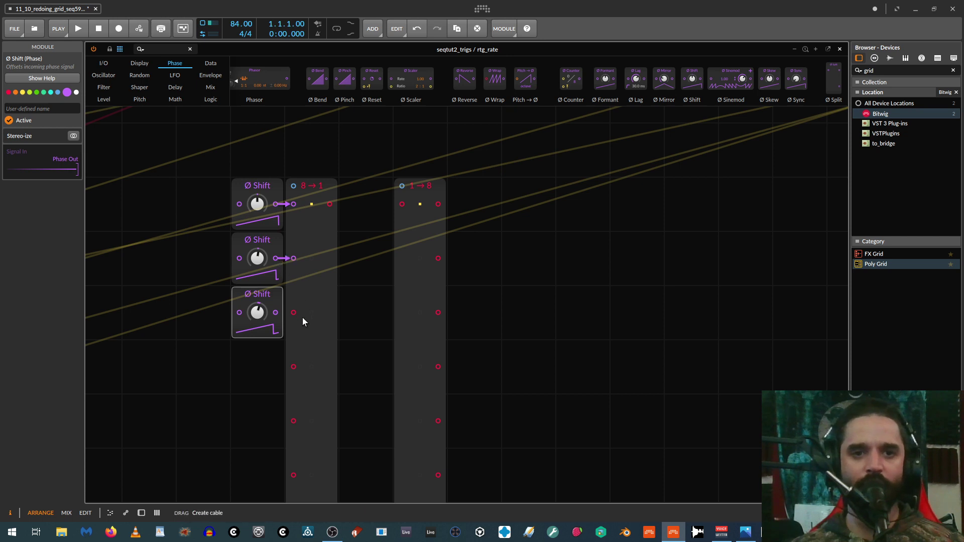
left_click_drag(275, 312, 293, 313)
scroll(293, 313, "down", 2)
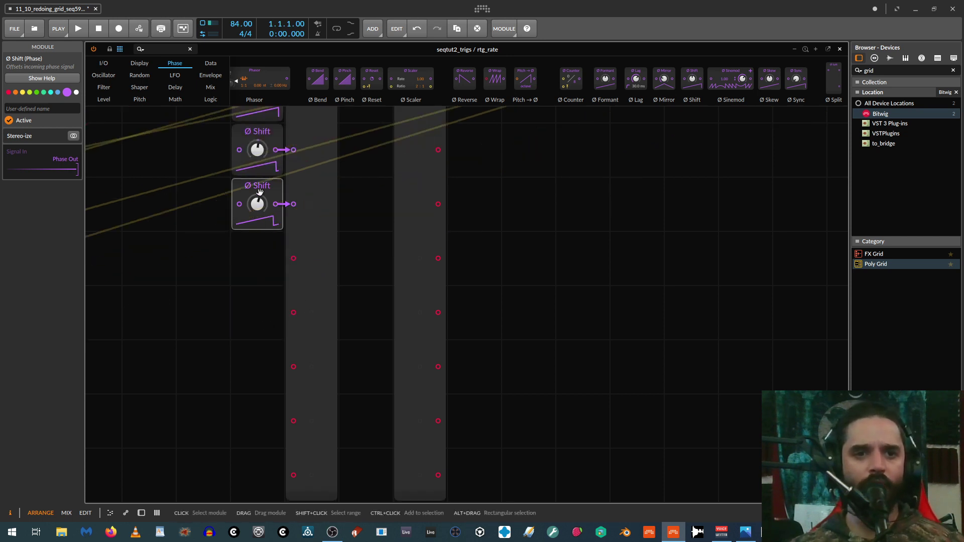
Duplicate the Ø Shift module for Merge's fourth input, connect it there and set its shift to 18.75 %.
key("ctrl+d")
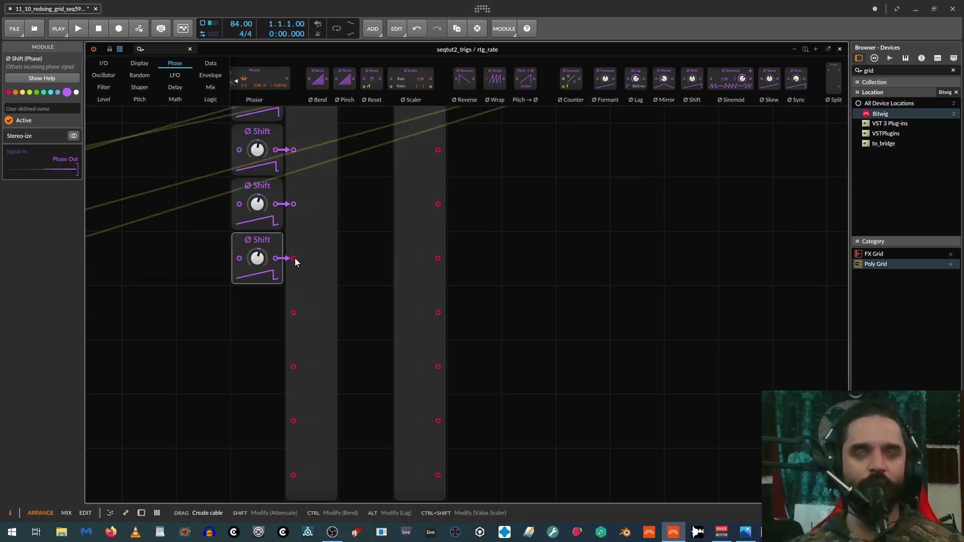
left_click_drag(275, 258, 290, 258)
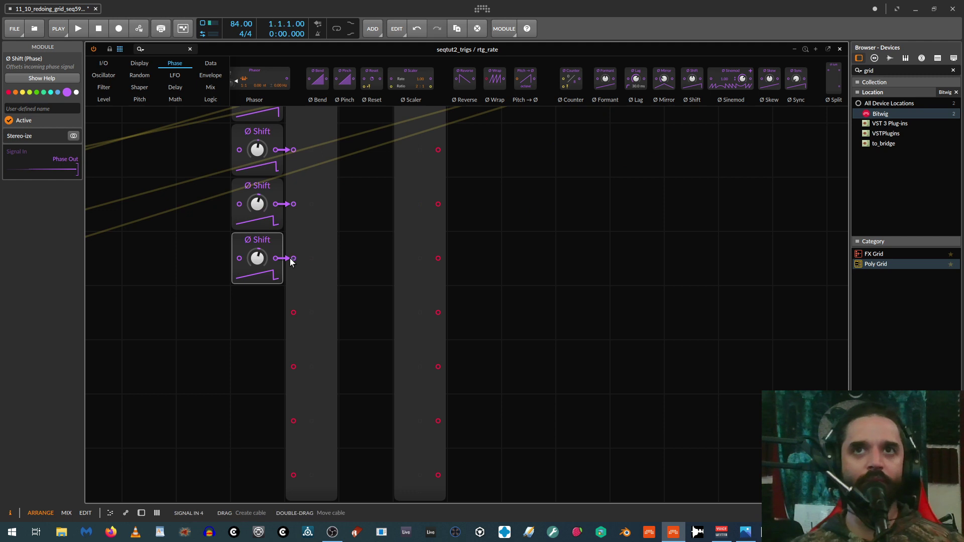
left_click(259, 258, "ctrl")
type("18")
key("Return")
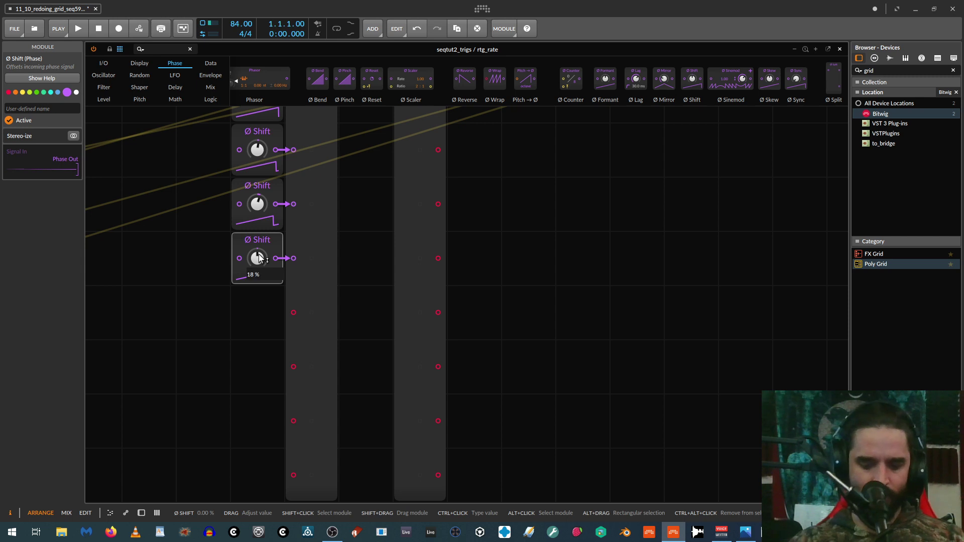
type(".75")
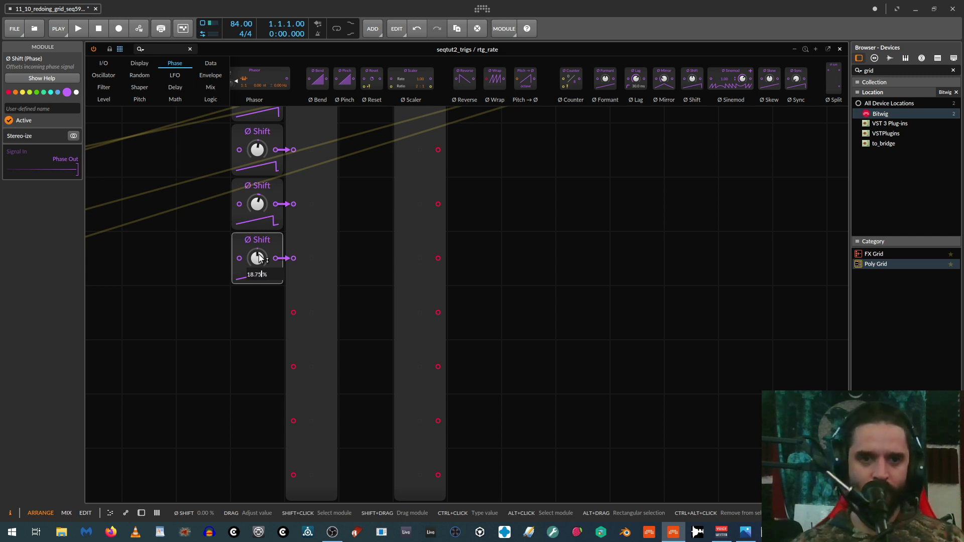
key("Return")
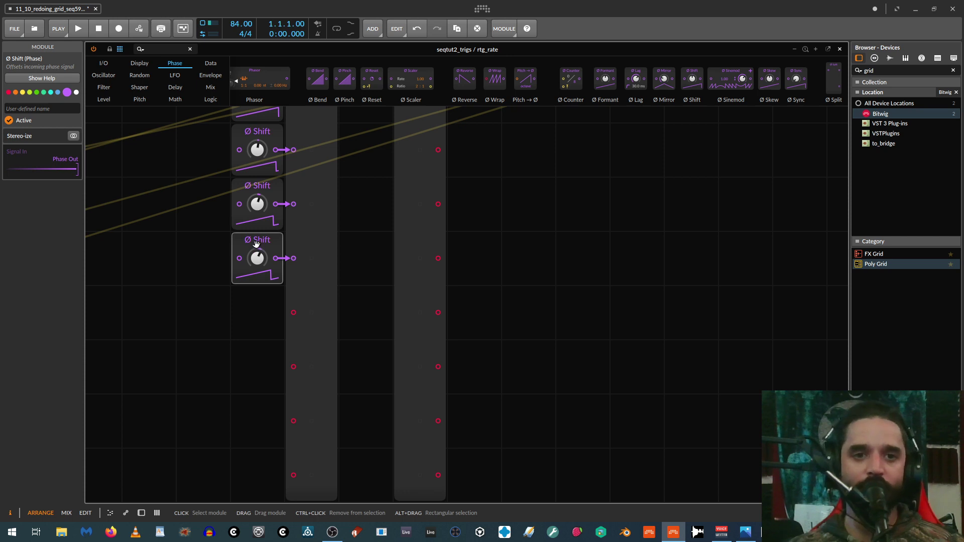
Add a fifth Ø Shift copy, connect it to Merge's fifth input and set its shift to 25 %.
key("ctrl+d")
left_click_drag(277, 312, 294, 312)
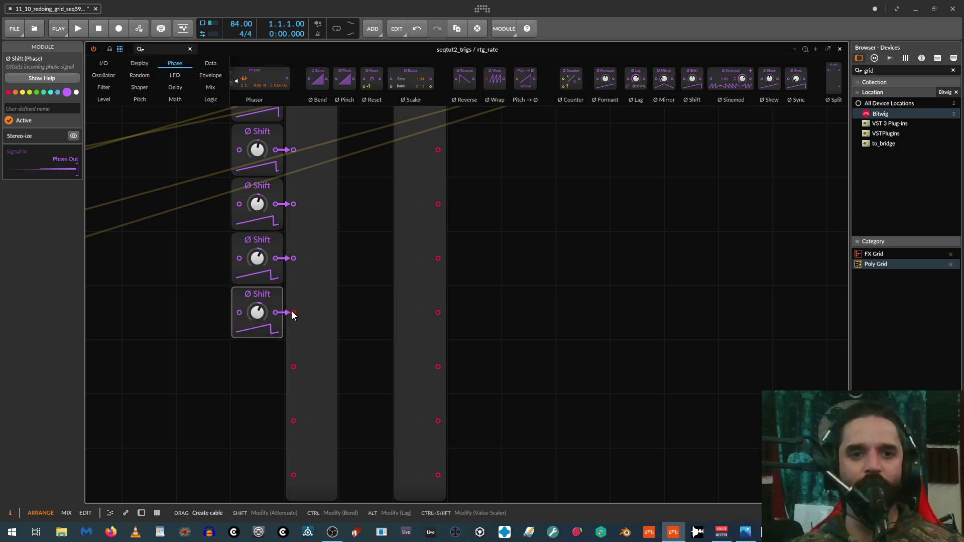
left_click(258, 312, "ctrl")
type("25")
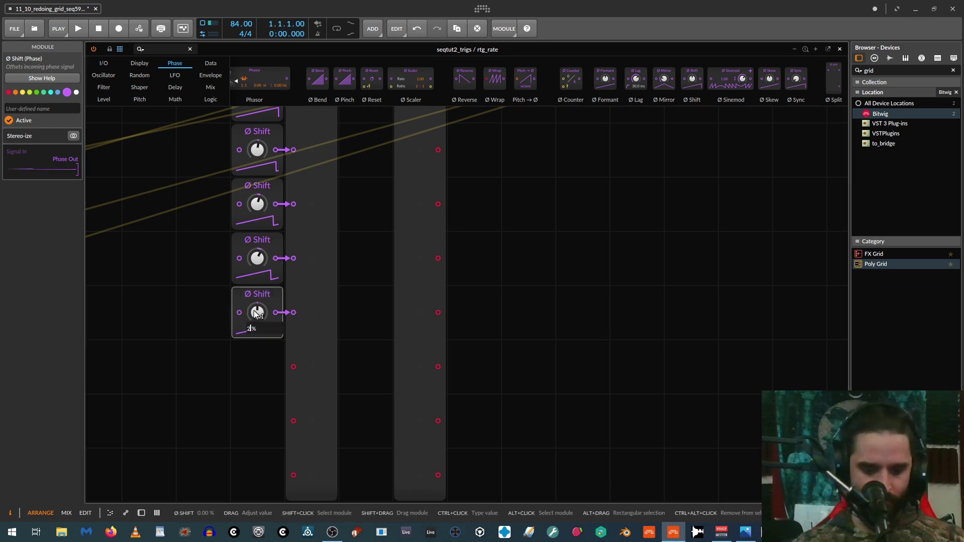
key("Return")
Add a sixth Ø Shift copy, connect it to Merge's sixth input and set its shift to 31.25 %.
key("ctrl+d")
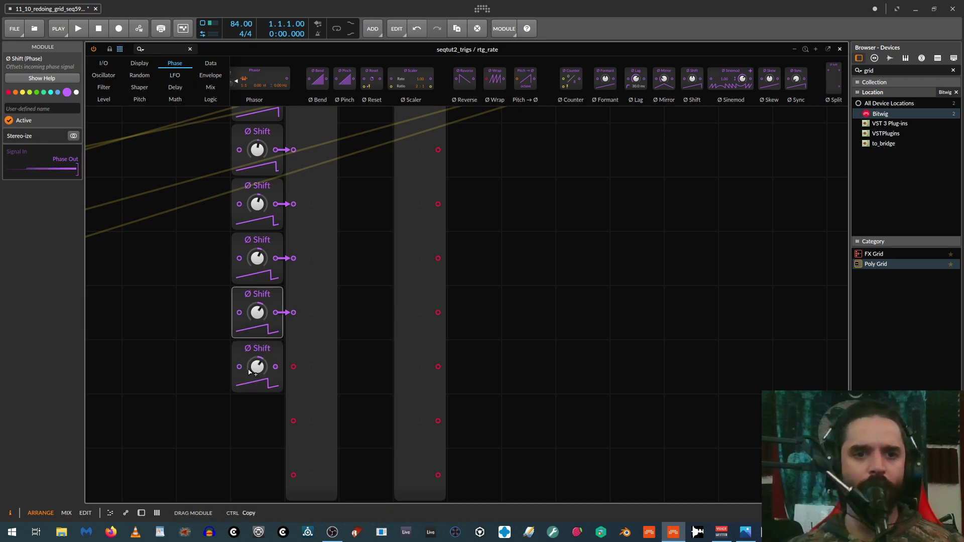
left_click_drag(277, 366, 292, 365)
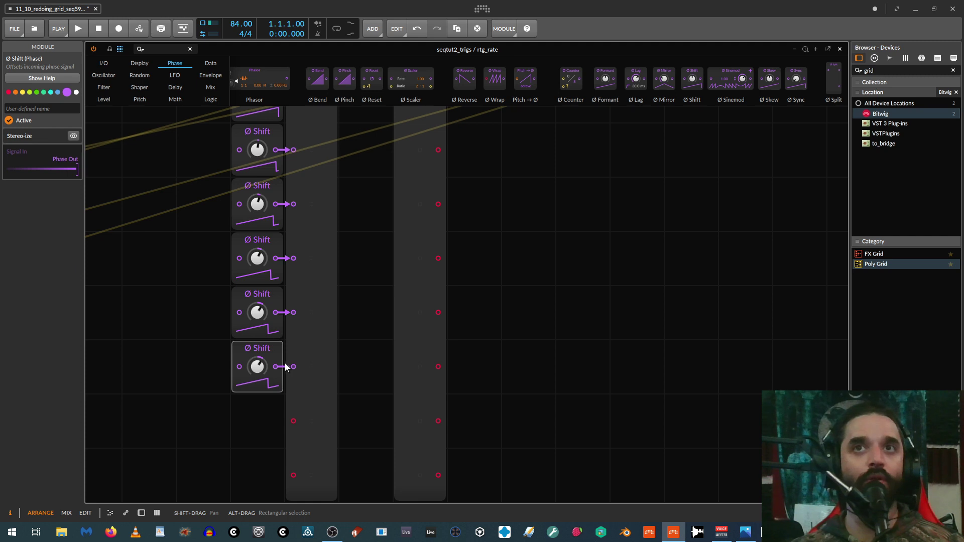
key("Delete")
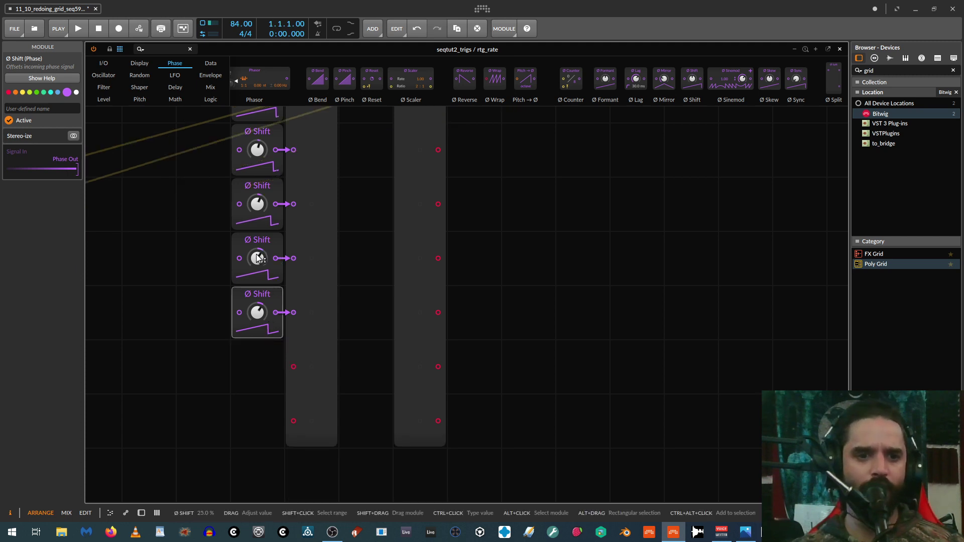
left_click(260, 312, "ctrl")
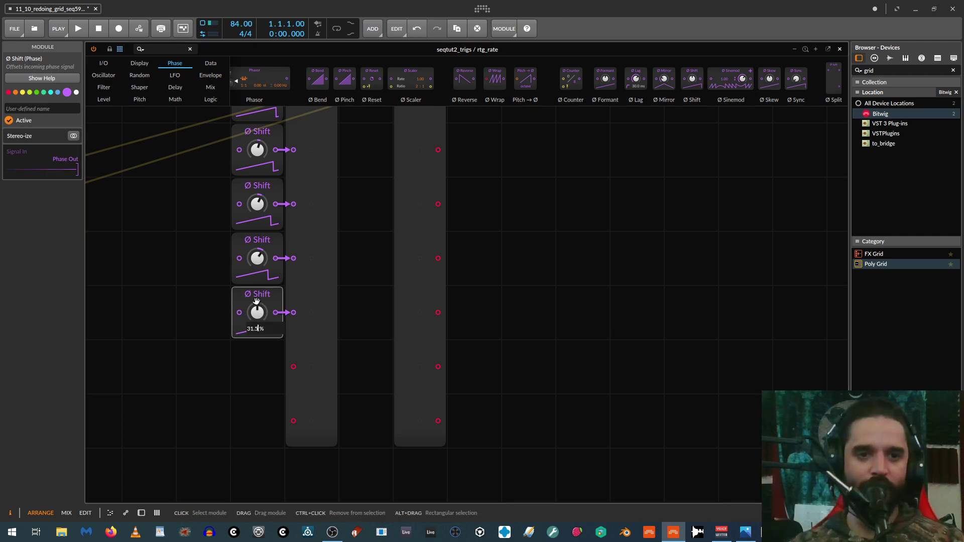
key("Return")
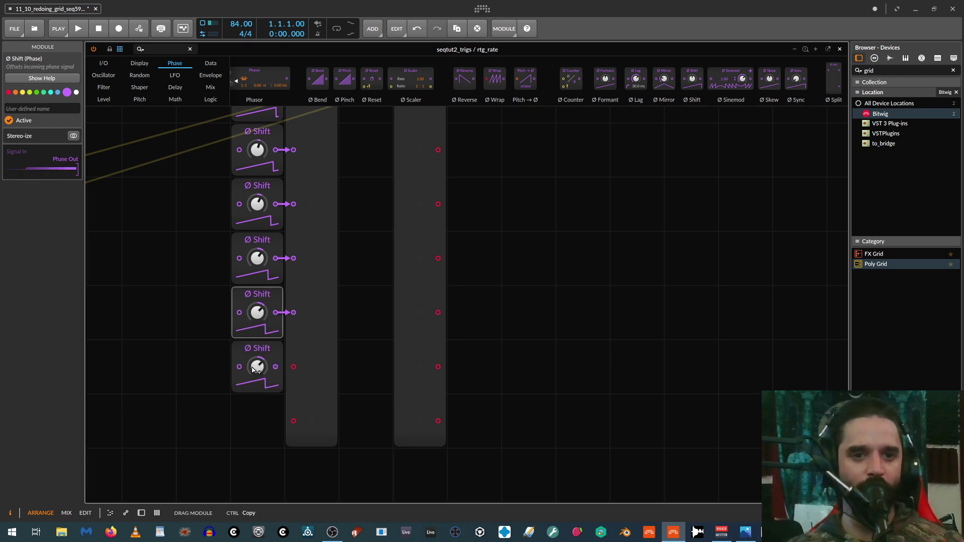
Add a seventh Ø Shift copy, connect it to Merge's seventh input and set its shift to about 37.8 %.
key("ctrl+d")
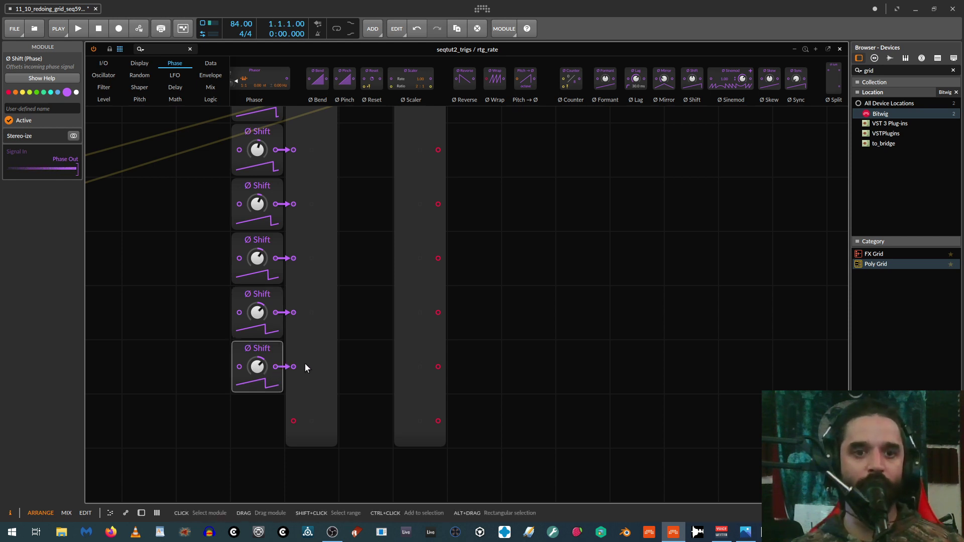
double_click(256, 368)
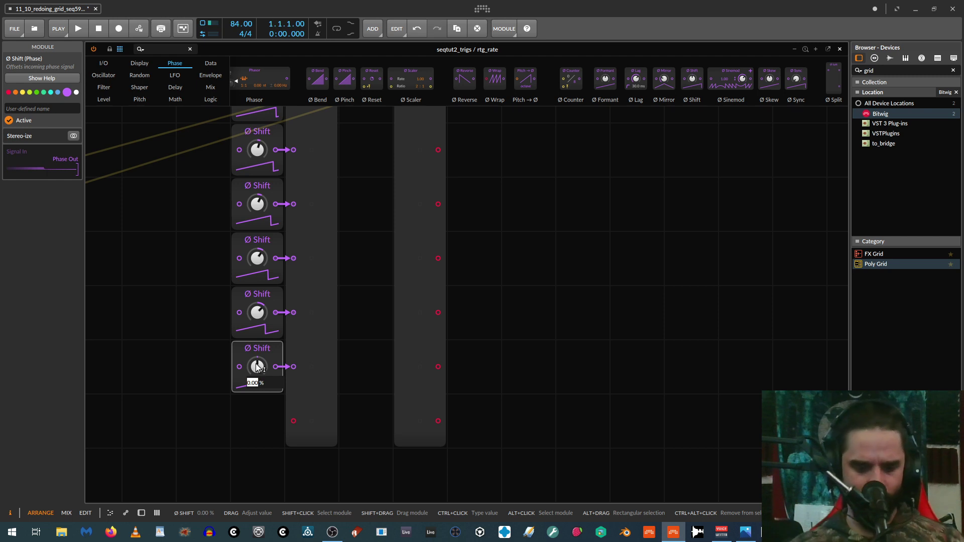
type("37")
key("Return")
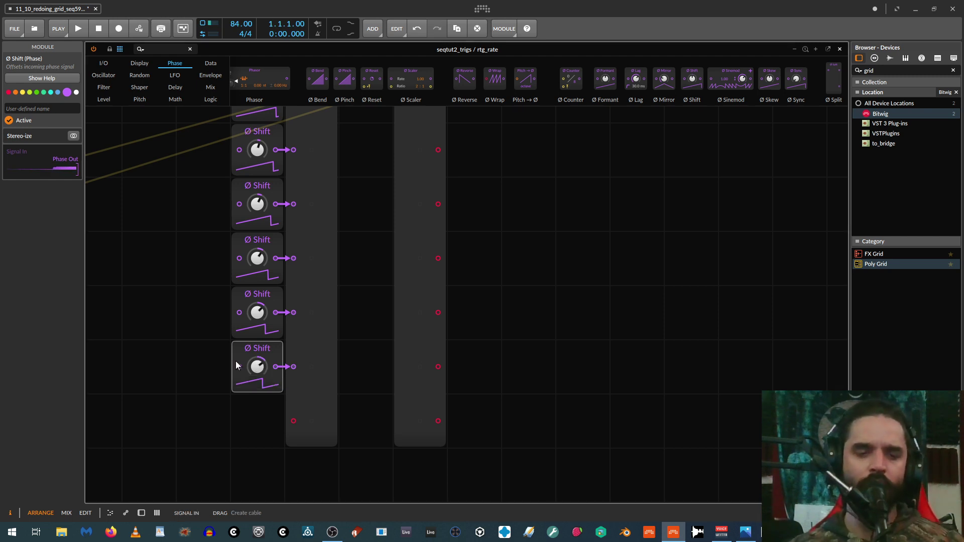
Duplicate the seventh Ø Shift module to the slot beside Merge's eighth input.
key("ctrl+d")
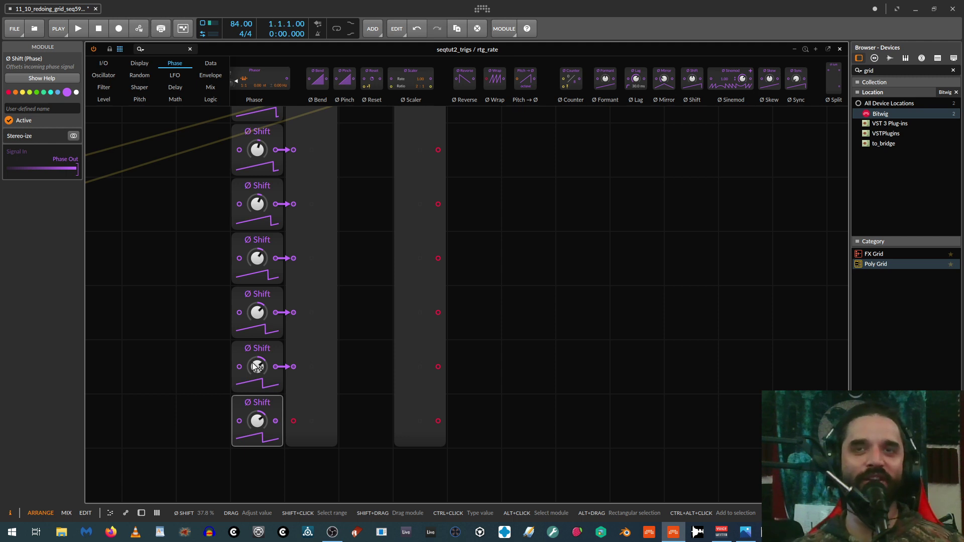
left_click_drag(257, 368, 259, 361)
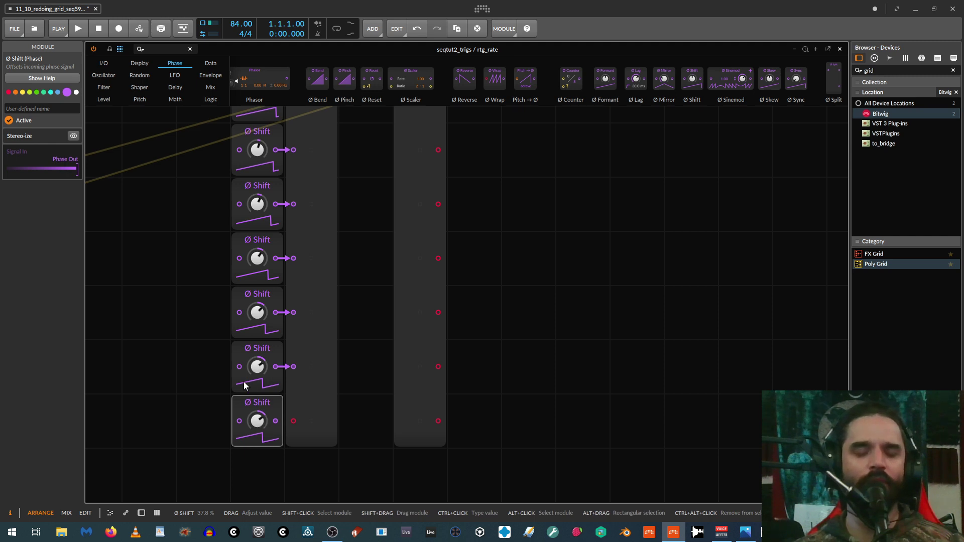
scroll(404, 447, "up", 2)
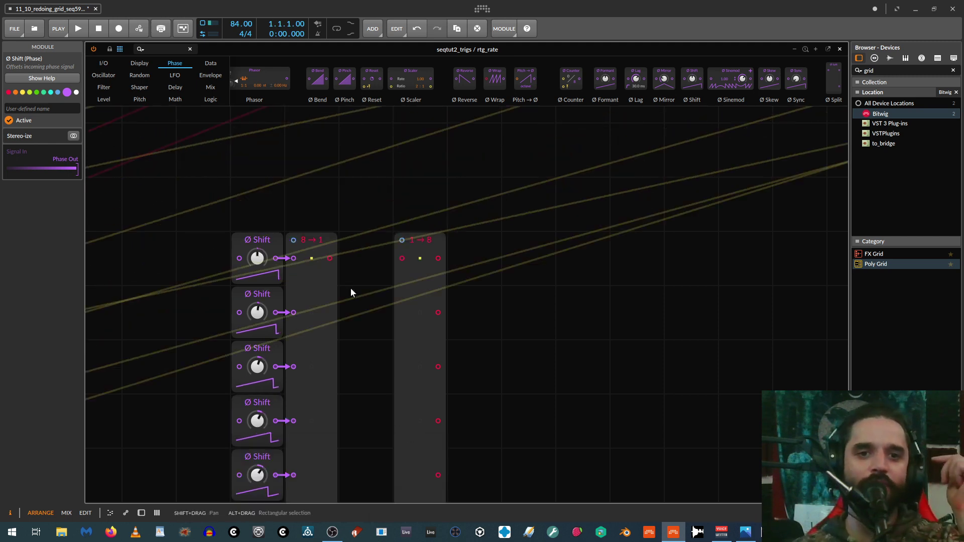
scroll(350, 292, "down", 1)
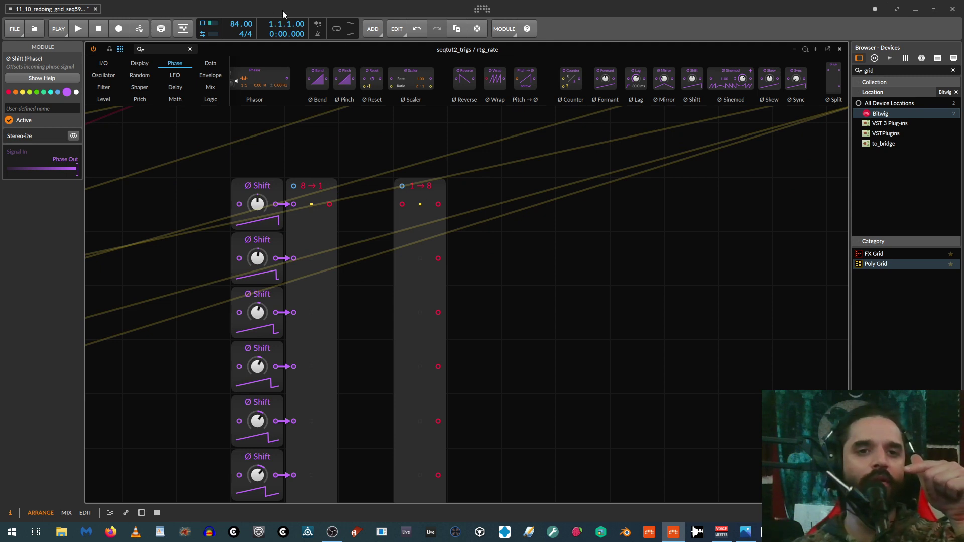
Open the Poly Grid of the nov21_rmx_glitchsampler_testing track and copy a column of eight Ø Shift modules from below its sequencer logic.
left_click(839, 49)
left_click(107, 204)
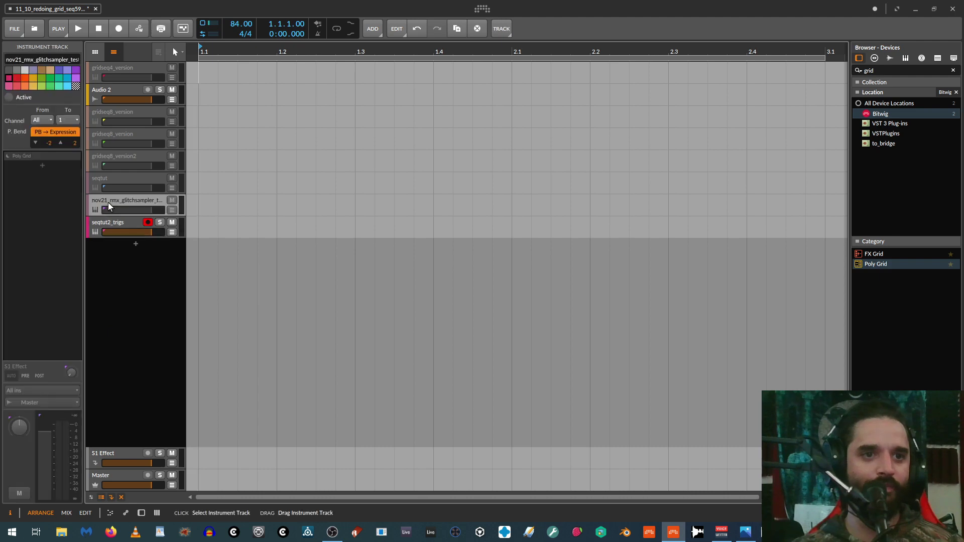
left_click(195, 406)
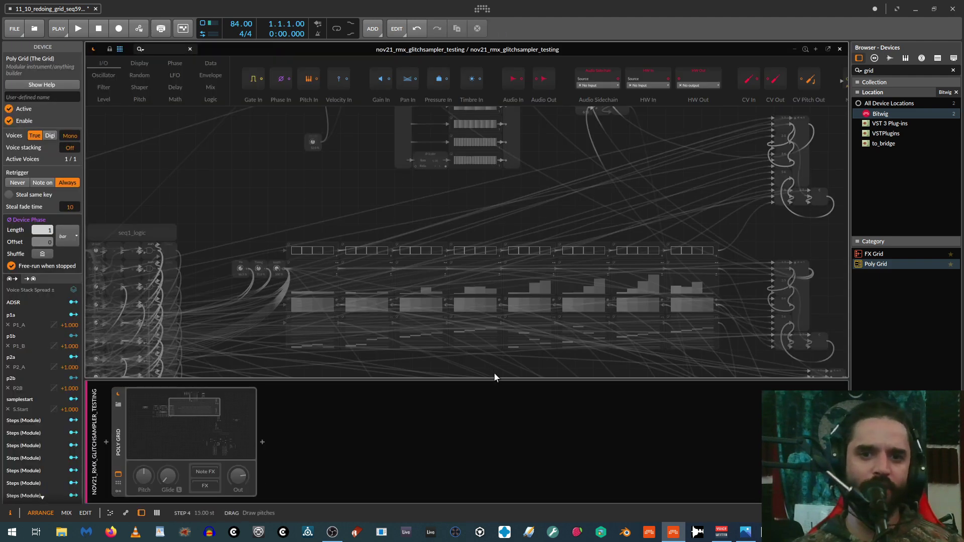
left_click_drag(494, 380, 505, 468)
left_click_drag(277, 296, 72, 215)
left_click_drag(442, 431, 162, 175)
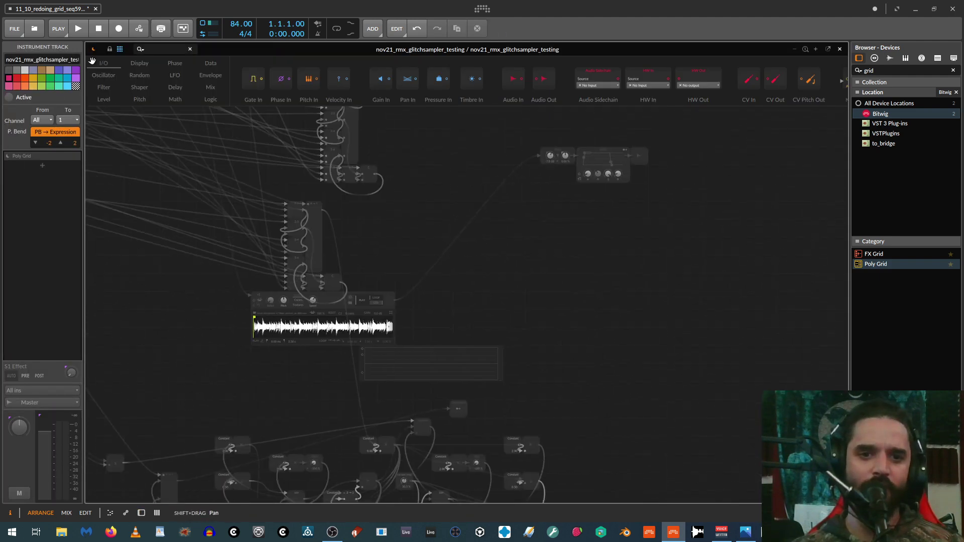
left_click_drag(185, 369, 271, 194)
left_click_drag(296, 393, 367, 357)
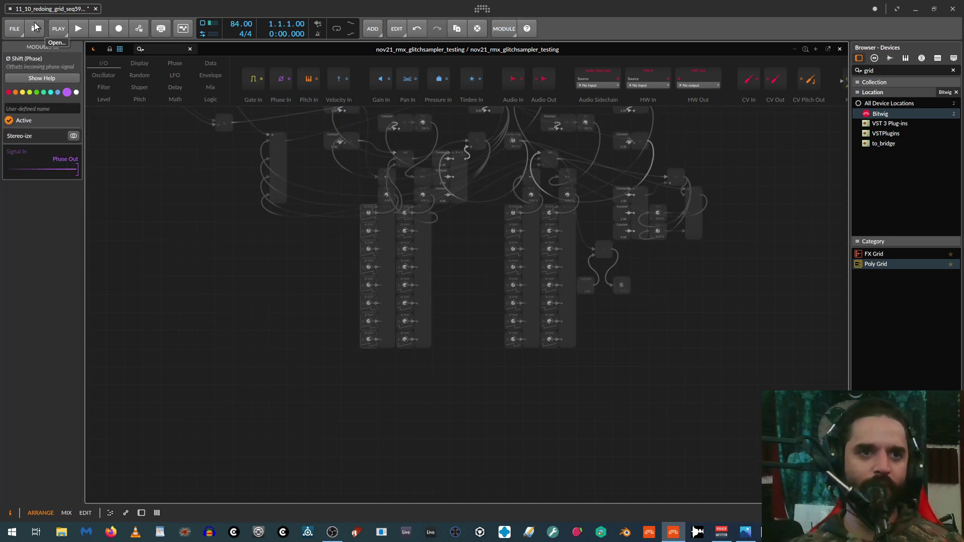
Return to the seqtut2_trigs track's Poly Grid and paste the eight copied Ø Shift modules as a column in front of the existing Ø Shift stack.
left_click(839, 49)
left_click(119, 229)
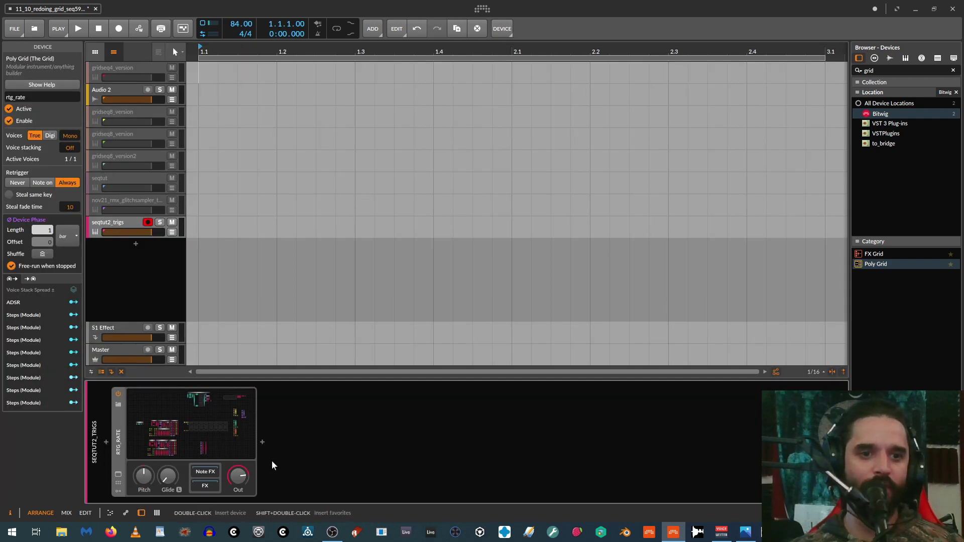
left_click(191, 416)
left_click_drag(315, 314, 237, 95)
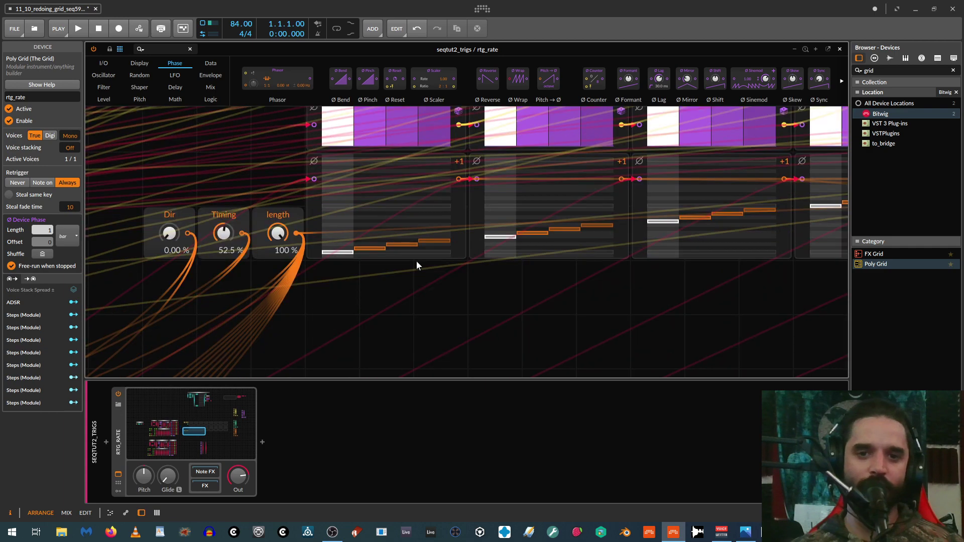
scroll(416, 261, "down", 2)
left_click_drag(394, 179, 384, 138)
left_click_drag(315, 313, 450, 186)
scroll(420, 217, "down", 1)
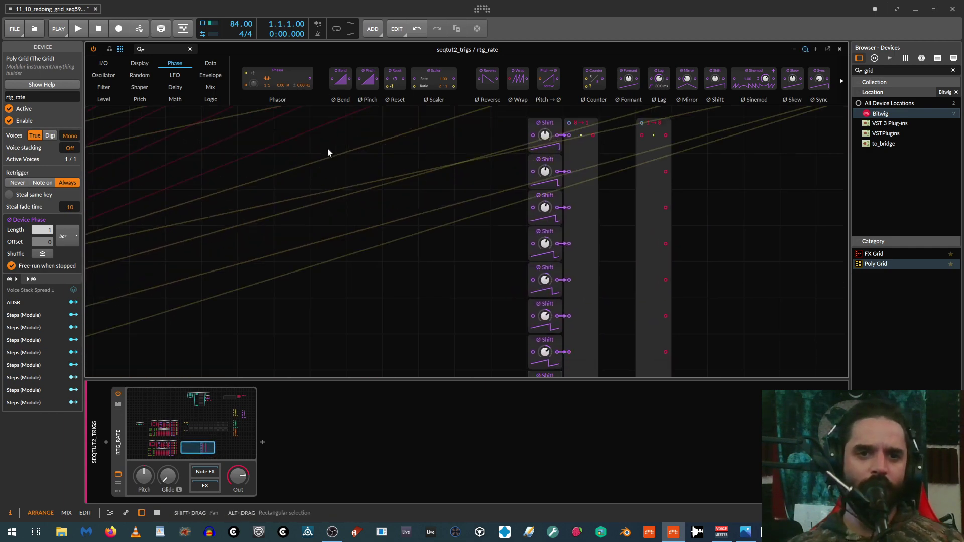
left_click(411, 137)
key("ctrl+v")
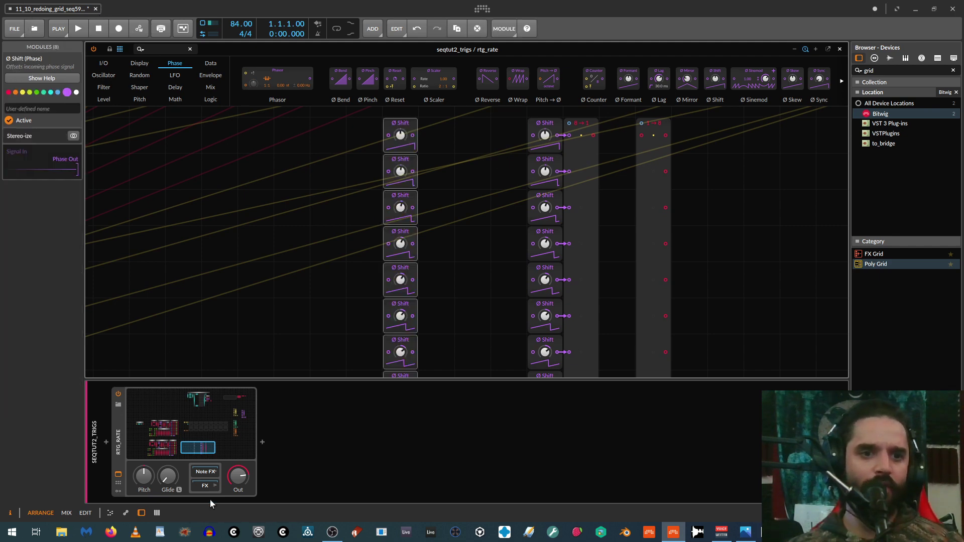
Reopen the nov21_rmx_glitchsampler_testing track's Poly Grid and copy the second column of eight Ø Shift modules below its sequencer logic.
left_click(186, 420)
left_click_drag(513, 252, 595, 378)
left_click_drag(479, 255, 656, 270)
left_click(839, 49)
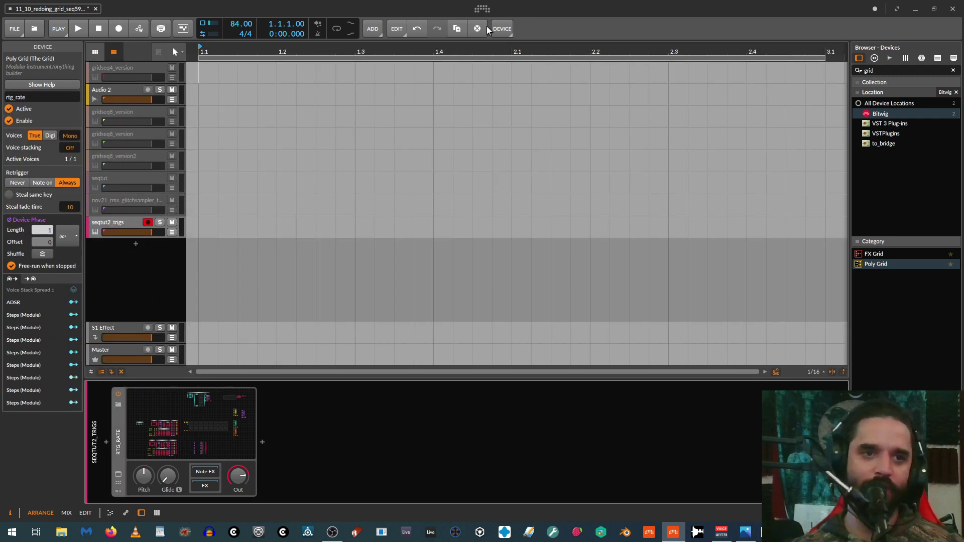
left_click(120, 206)
left_click(195, 433)
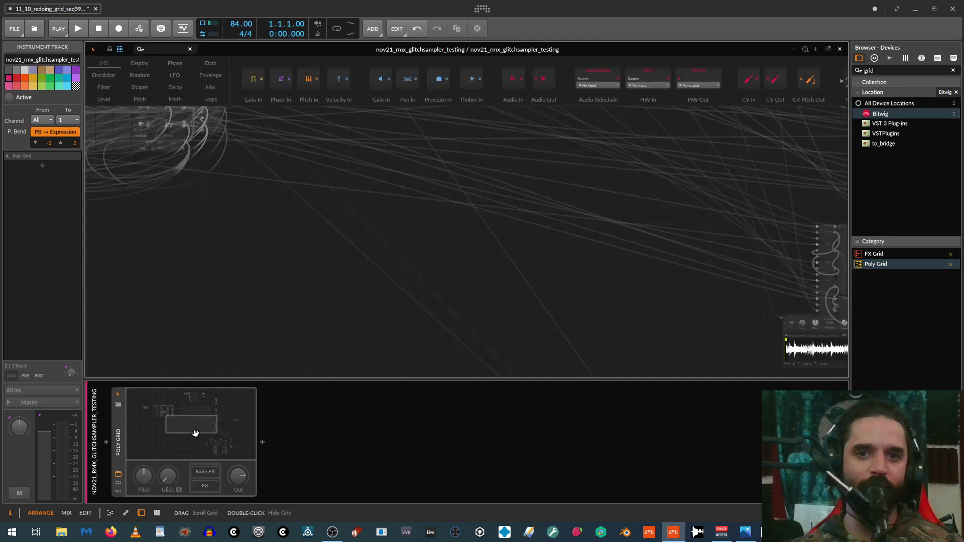
left_click_drag(379, 215, 85, 101)
left_click_drag(533, 305, 490, 202)
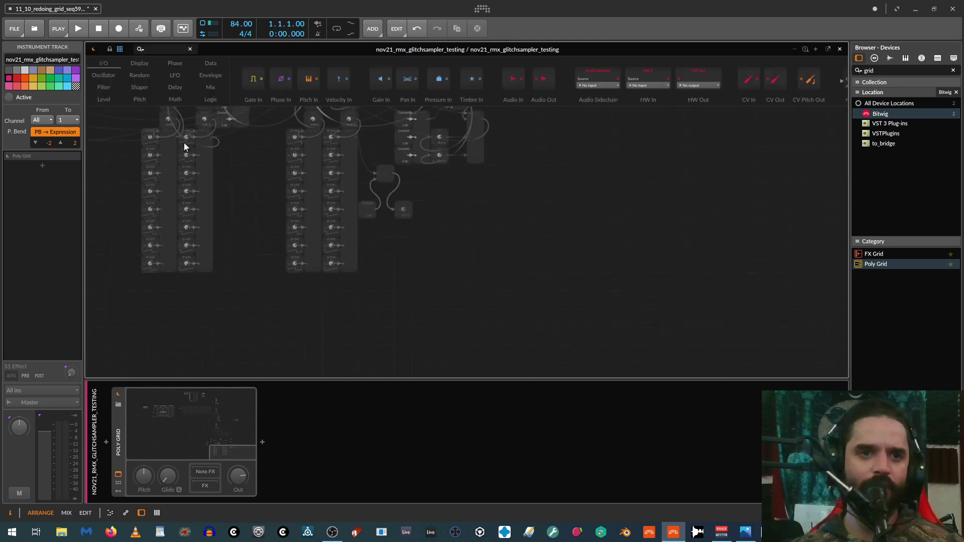
left_click_drag(185, 117, 183, 281)
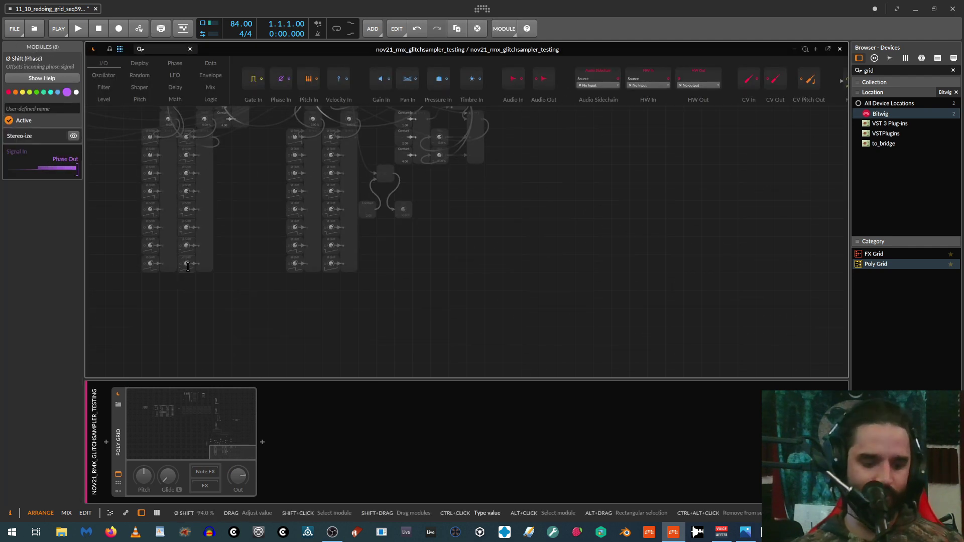
Return to the seqtut2_trigs track's Poly Grid and paste the second column of eight Ø Shift modules in the empty area beyond Split.
left_click(840, 51)
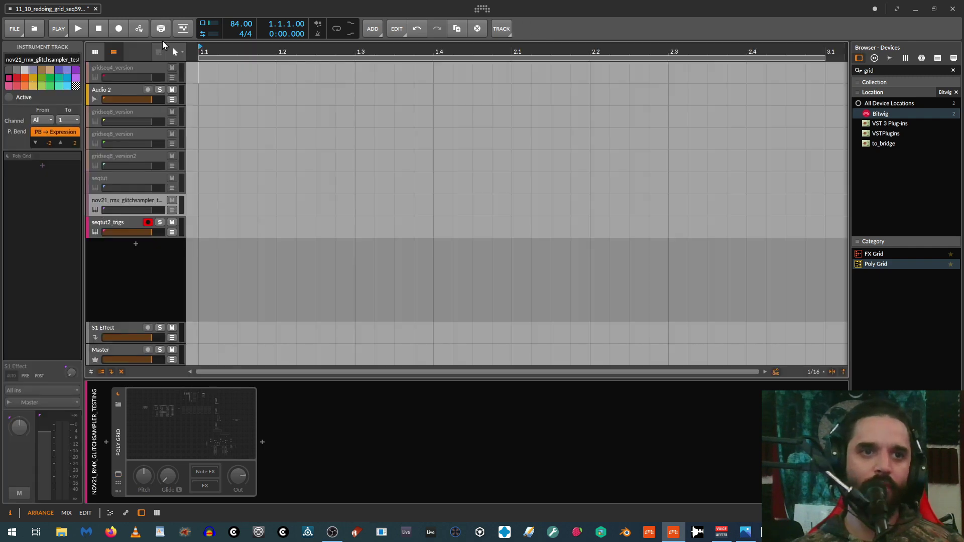
left_click(128, 225)
left_click(201, 425)
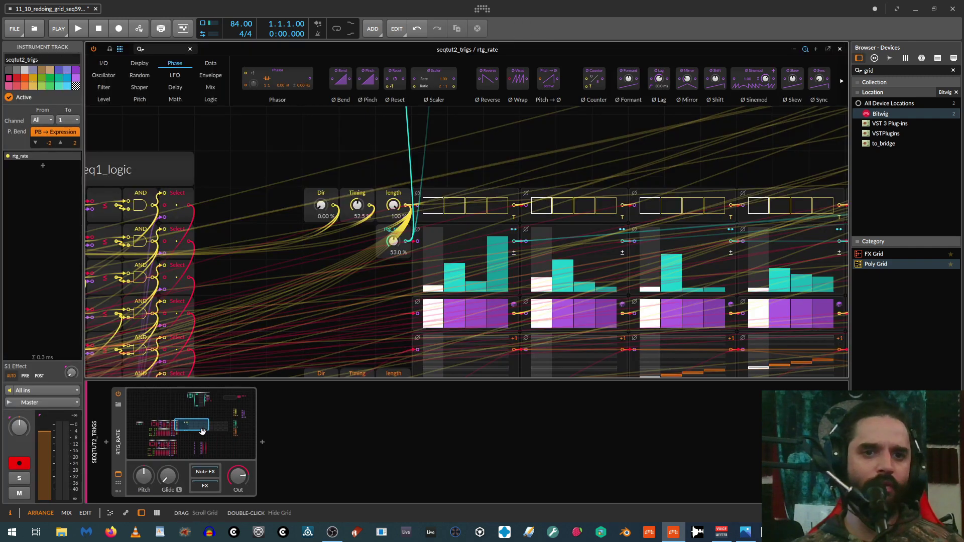
left_click_drag(299, 209, 295, 110)
left_click_drag(459, 354, 386, 122)
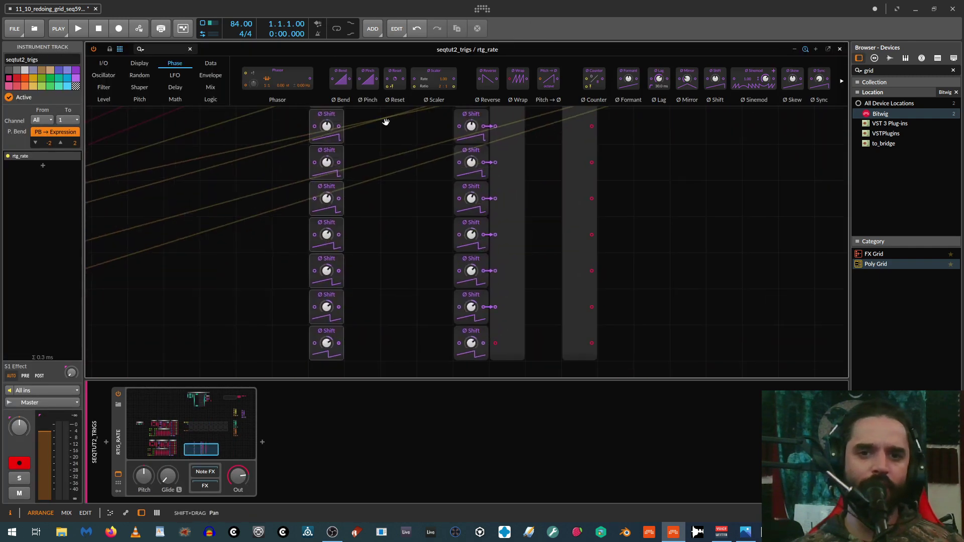
left_click(724, 222)
key("ctrl+v")
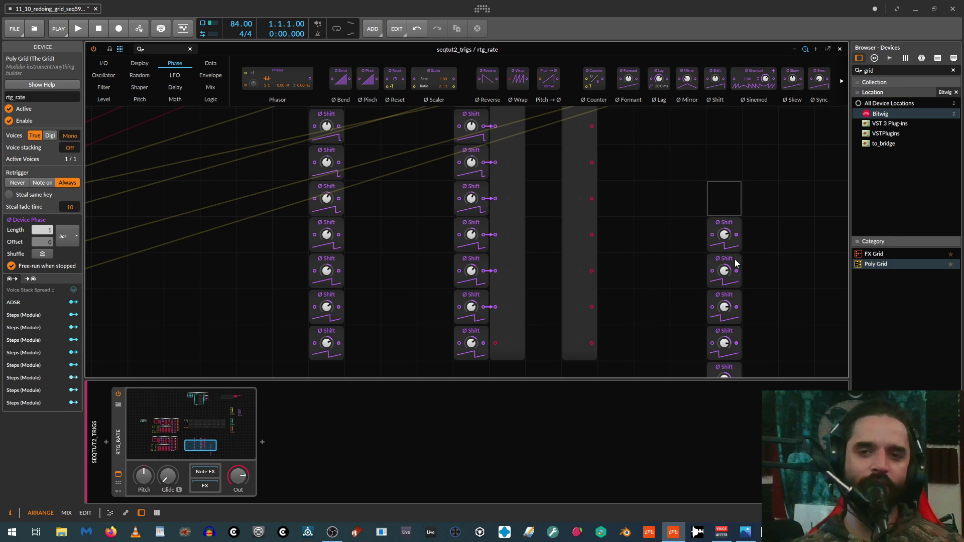
Move the newly pasted Ø Shift column up by three grid rows, closer to the level of the Merge and Split modules.
scroll(673, 251, "down", 1)
scroll(526, 177, "up", 2)
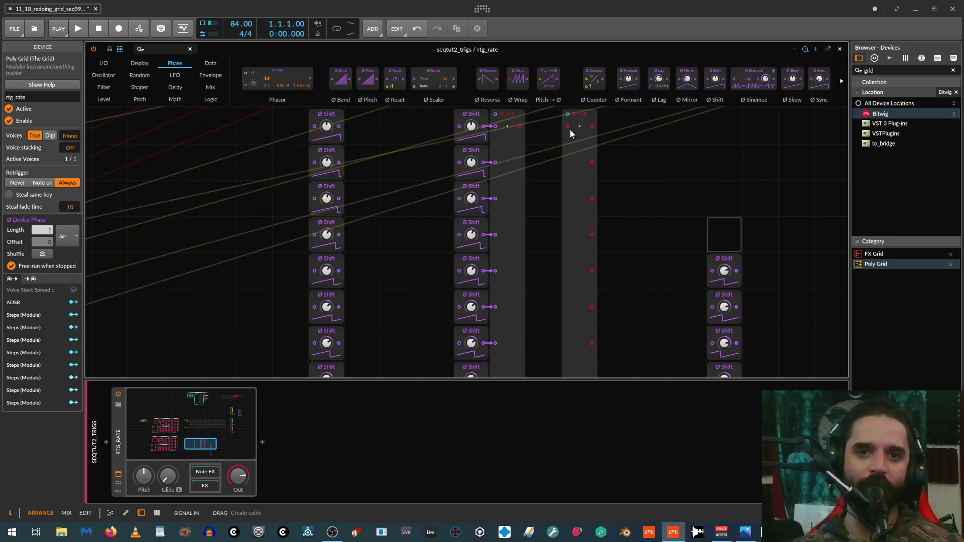
scroll(349, 276, "down", 2)
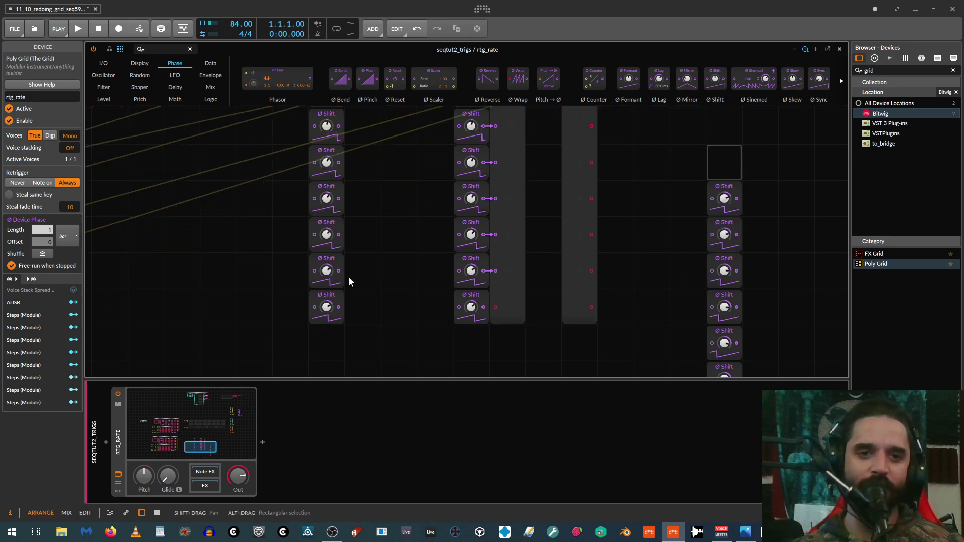
scroll(727, 308, "up", 1)
scroll(688, 142, "down", 2)
left_click_drag(693, 140, 746, 377)
scroll(719, 237, "up", 2)
left_click_drag(719, 237, 737, 195)
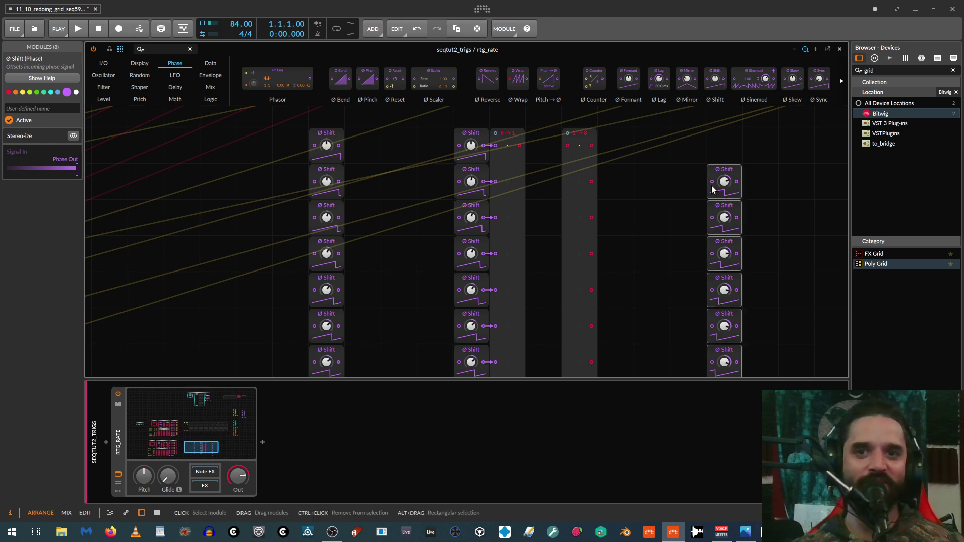
Delete the Split module and move the newly pasted Ø Shift column directly beside the first pasted column, with their rows aligned.
left_click(576, 208)
key("Delete")
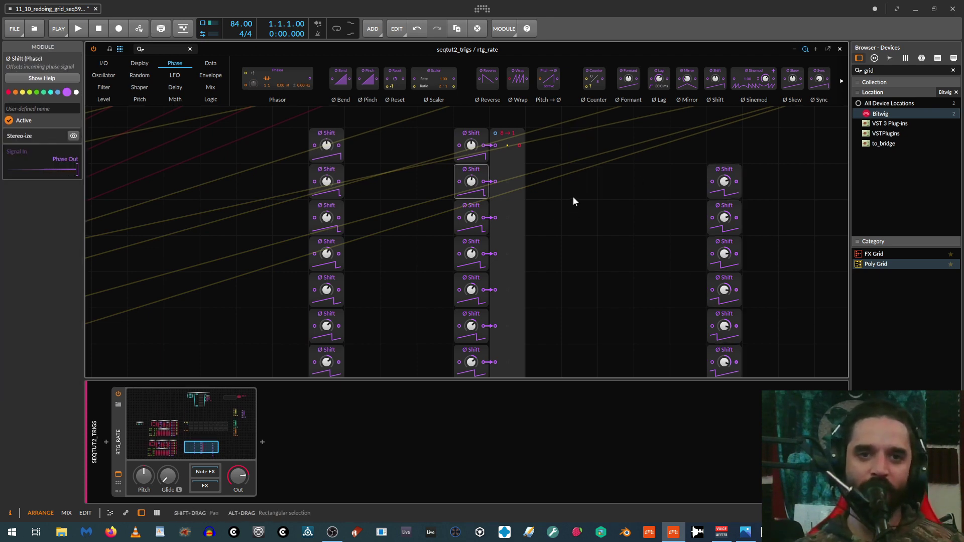
scroll(689, 157, "down", 2)
scroll(690, 157, "up", 1)
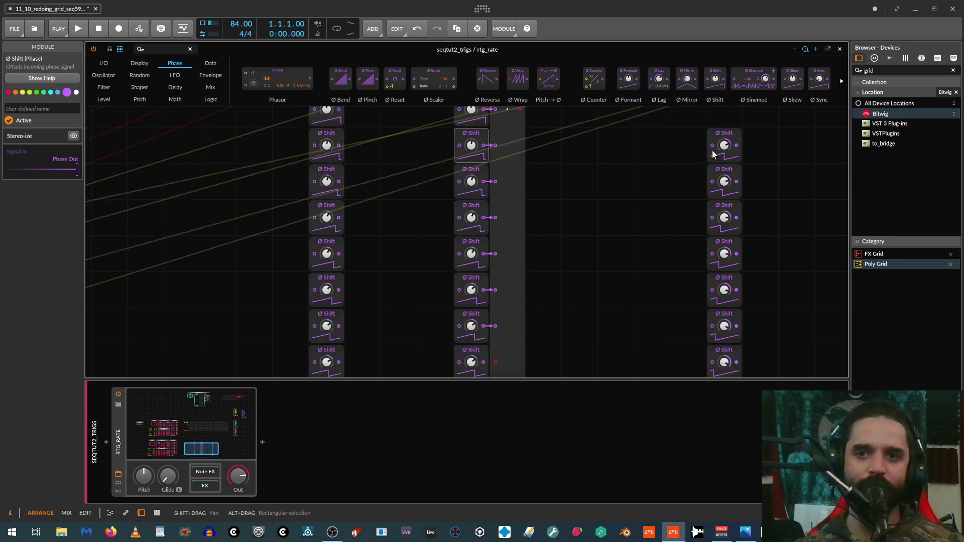
left_click_drag(700, 124, 768, 377)
scroll(723, 249, "up", 2)
left_click_drag(724, 248, 365, 153)
scroll(352, 226, "down", 1)
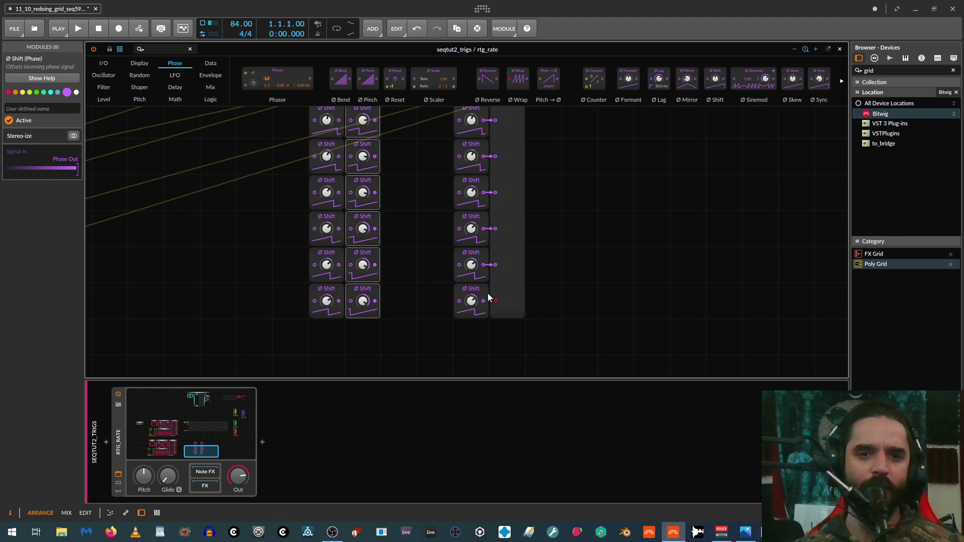
Duplicate the stack of eight Ø Shift modules together with its Merge into the space directly beside the original Merge.
double_click(470, 303)
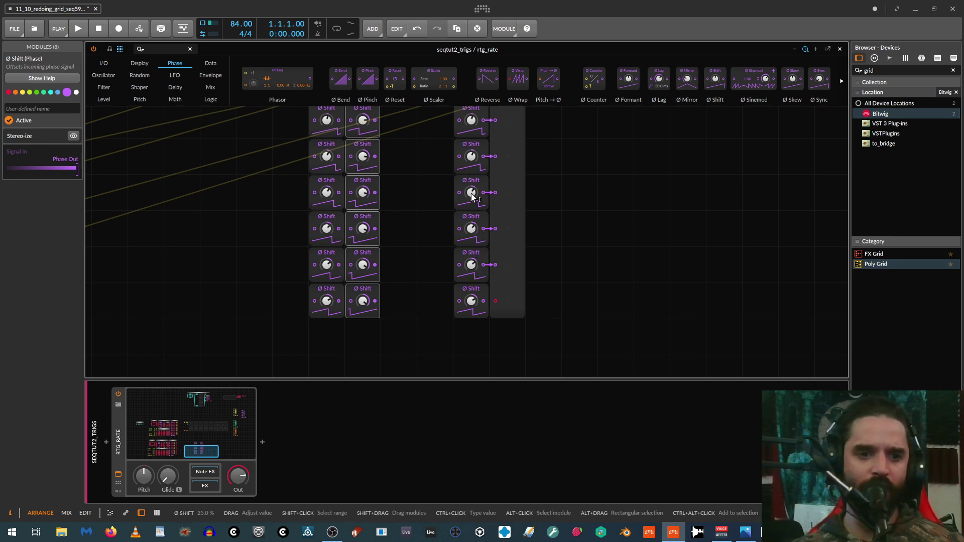
scroll(475, 191, "up", 4)
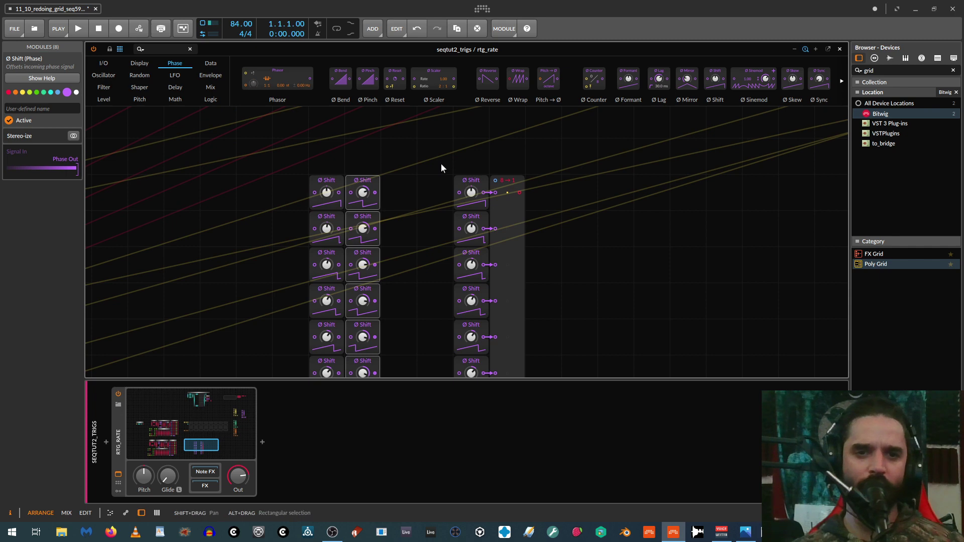
left_click_drag(441, 161, 548, 369)
scroll(528, 291, "up", 5)
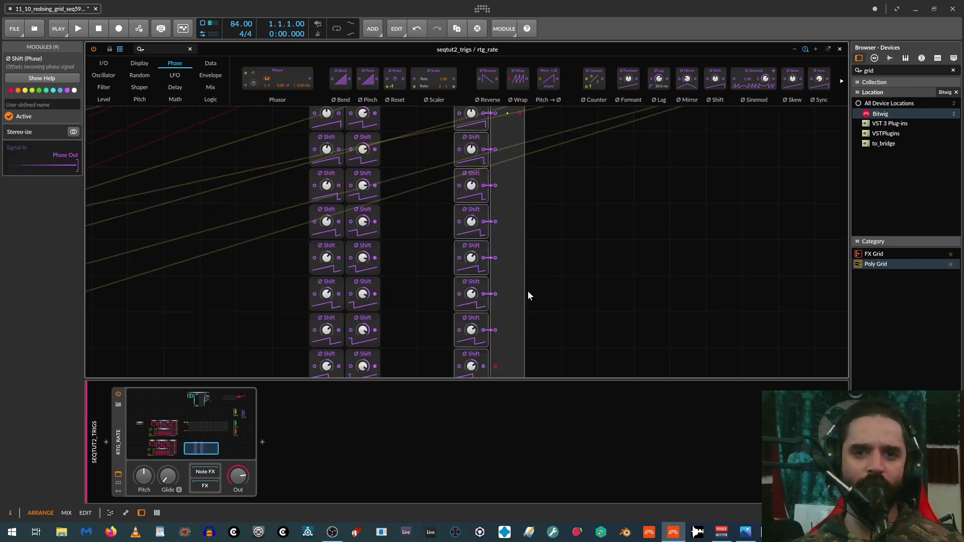
left_click_drag(506, 302, 584, 299)
scroll(654, 276, "down", 3)
scroll(653, 278, "up", 4)
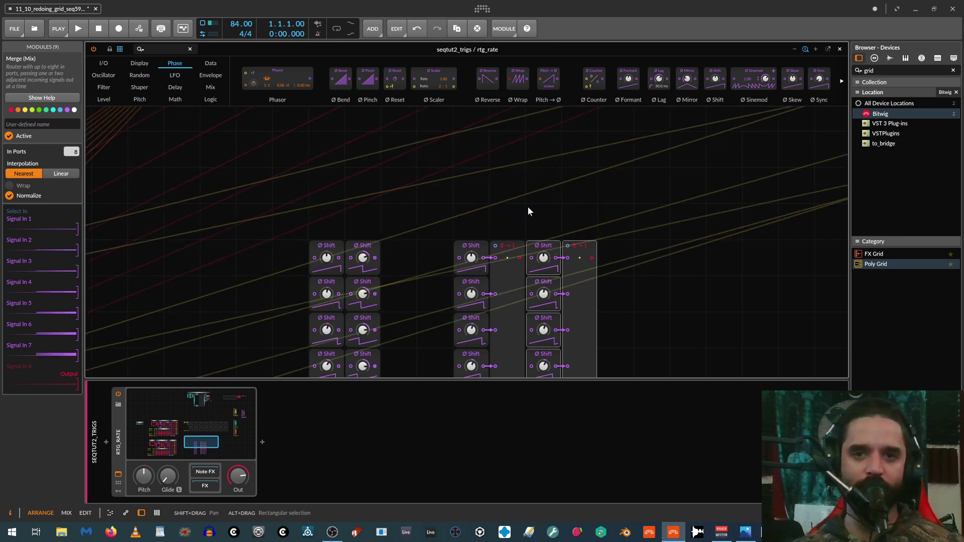
In the duplicated stack, set the first Ø Shift to about 50 % and the second to 56.5 %.
left_click(541, 259, "ctrl")
type("50")
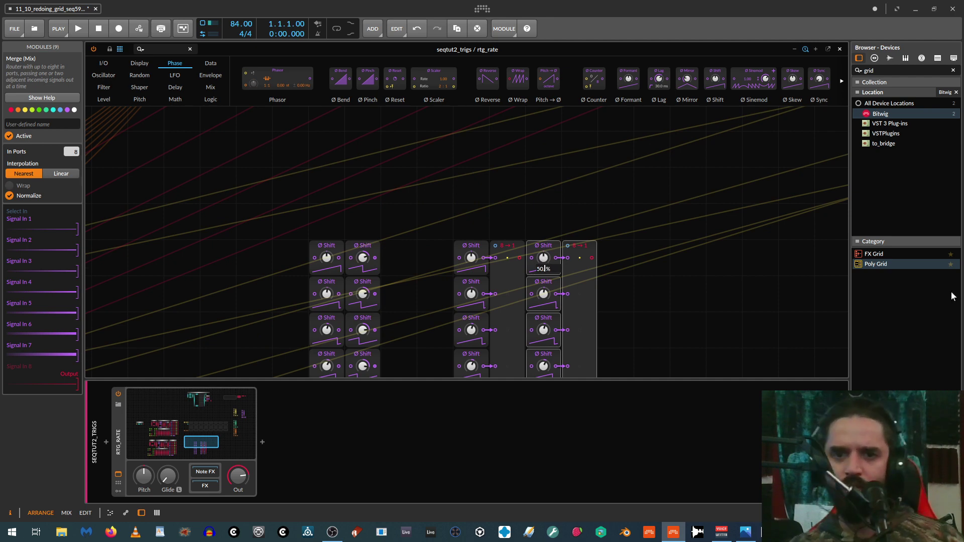
type(".")
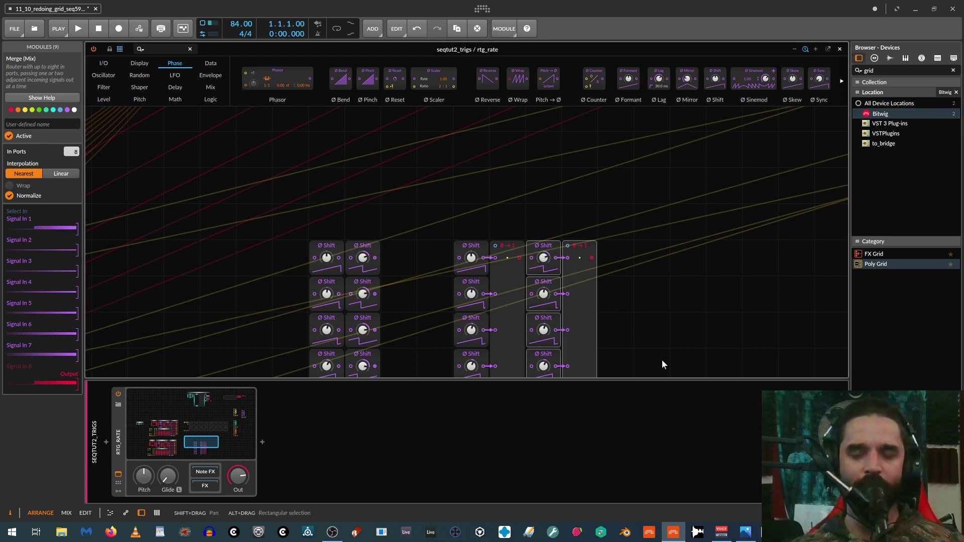
double_click(543, 290)
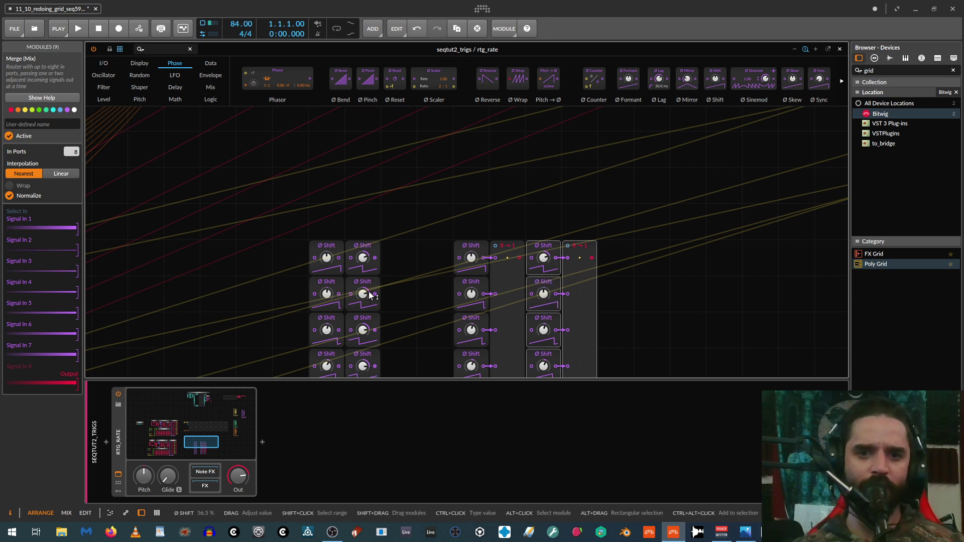
left_click(545, 293, "ctrl")
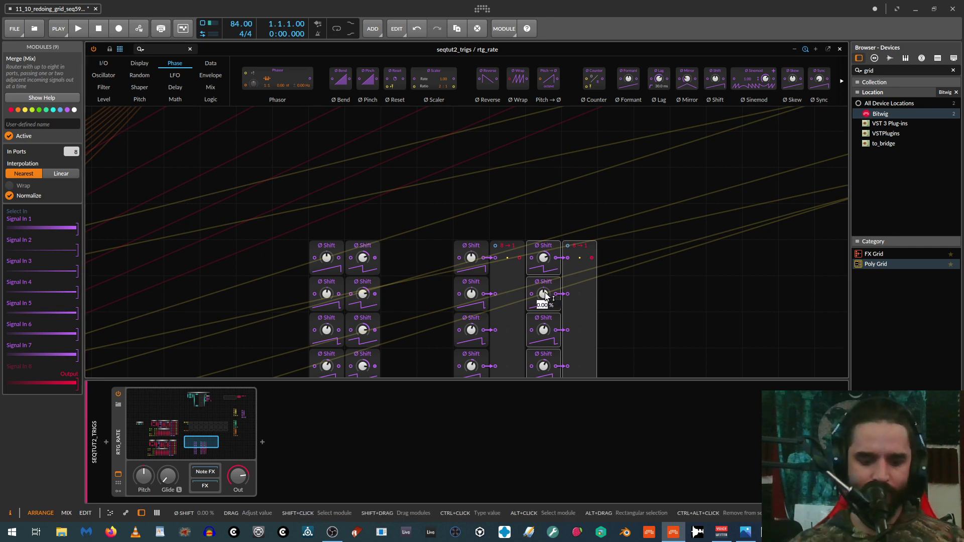
type("56")
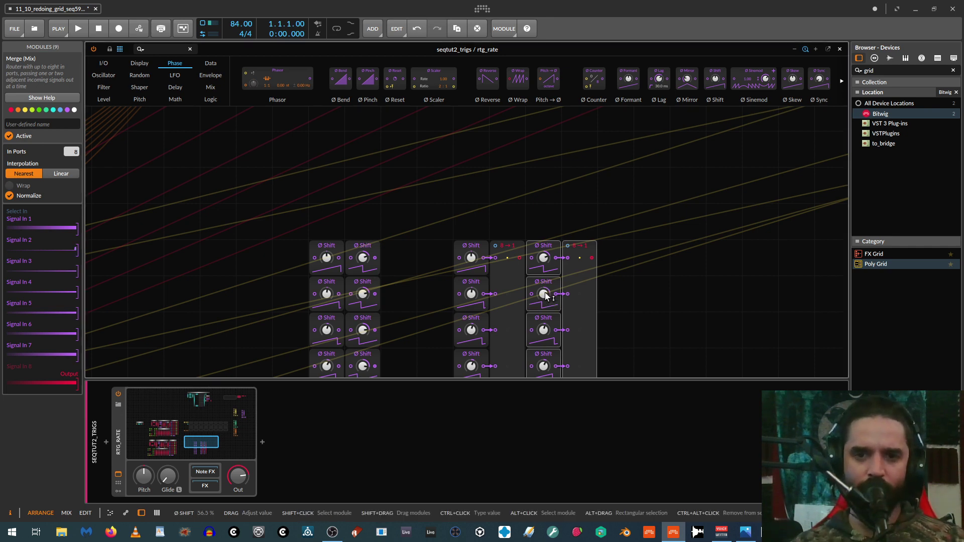
key("Return")
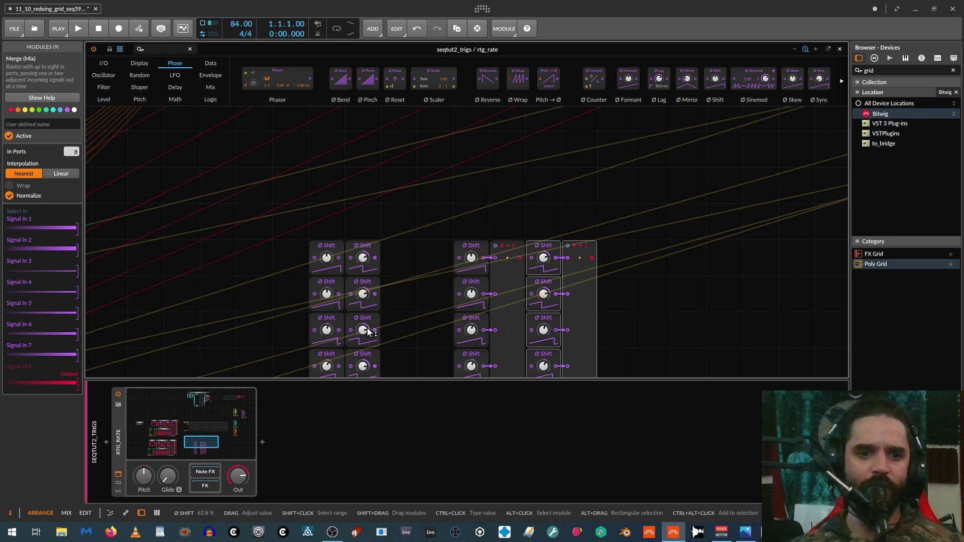
Set the duplicated stack's third Ø Shift to about 62.8 % and its fourth to 69.0 %.
double_click(543, 331)
left_click(542, 331, "ctrl")
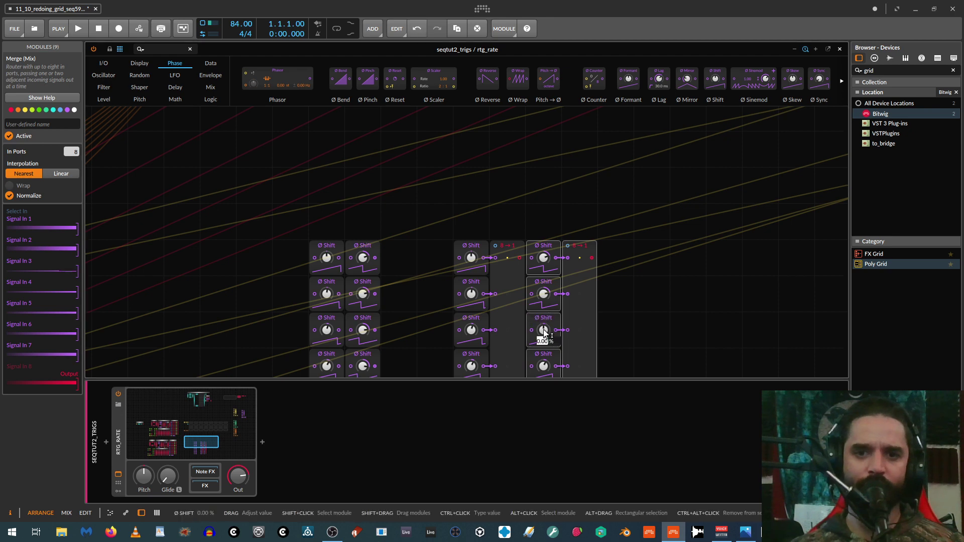
type("62")
key("Return")
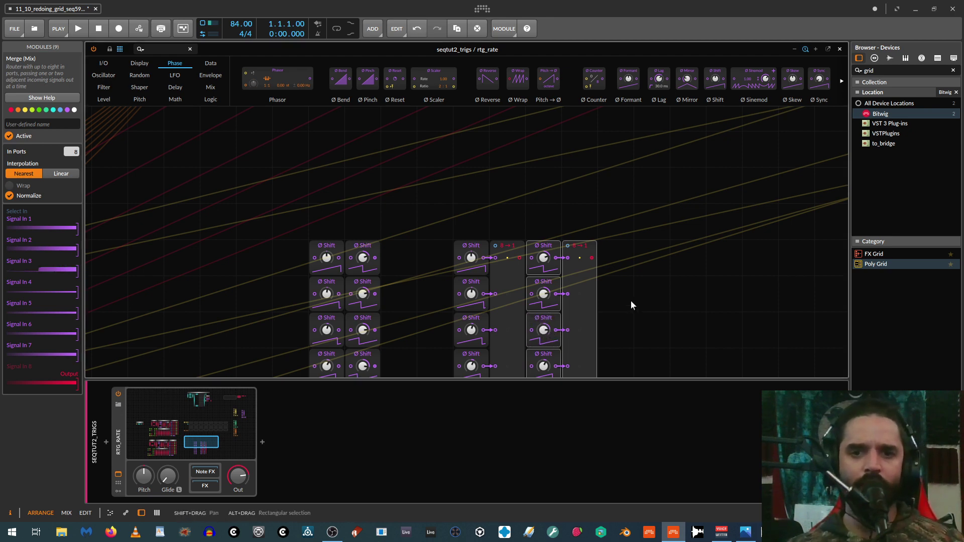
scroll(574, 315, "down", 2)
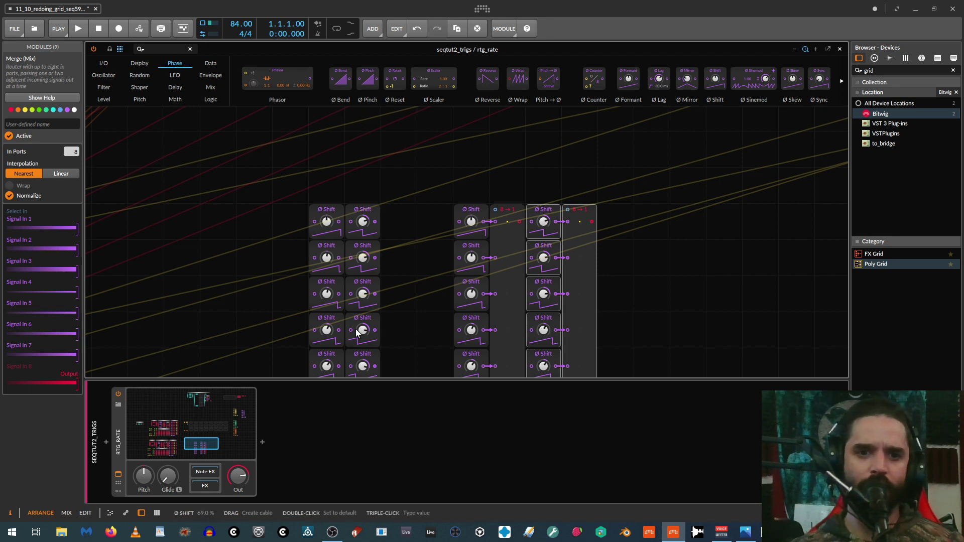
double_click(543, 331)
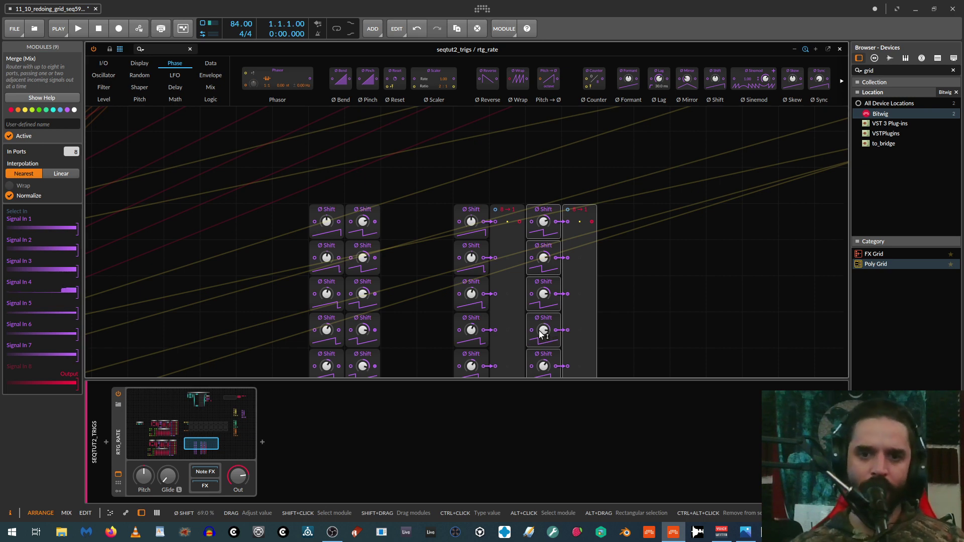
Set the duplicated stack's fifth Ø Shift to 75.25 % and its sixth to 81.5 %.
scroll(553, 320, "down", 1)
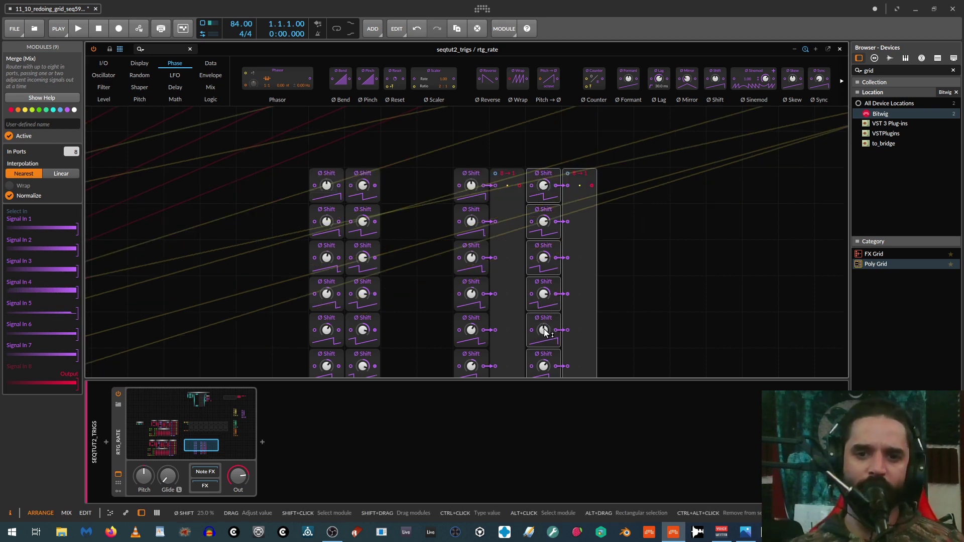
double_click(545, 331)
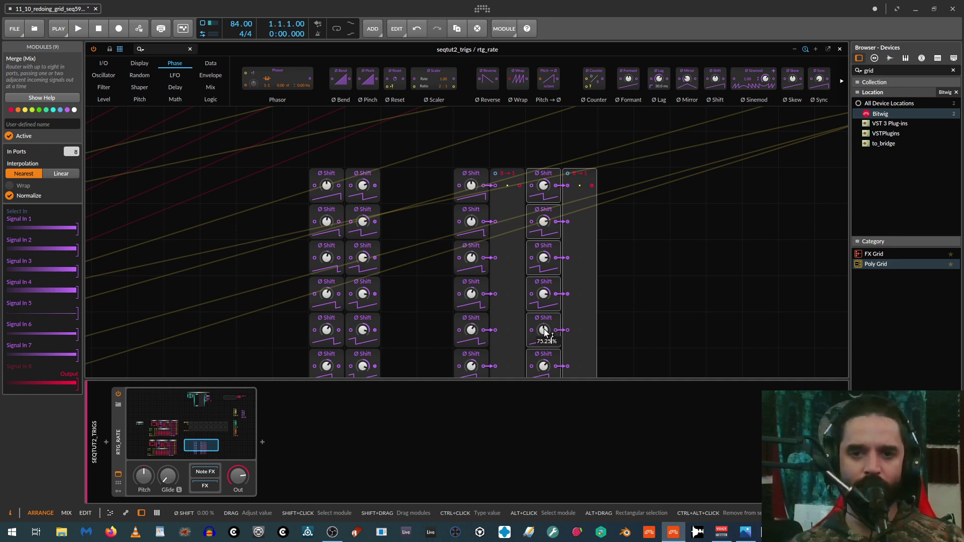
type("75.25")
key("Return")
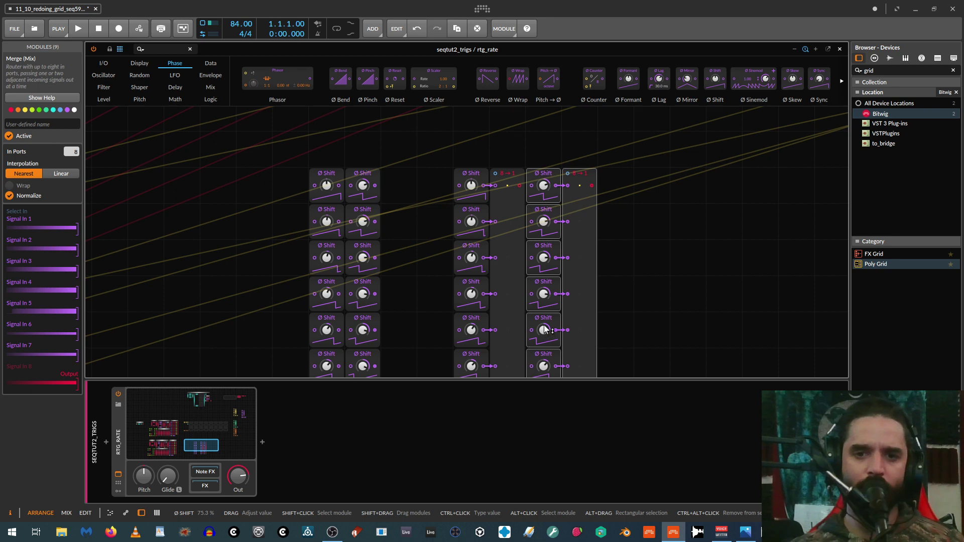
scroll(545, 329, "down", 1)
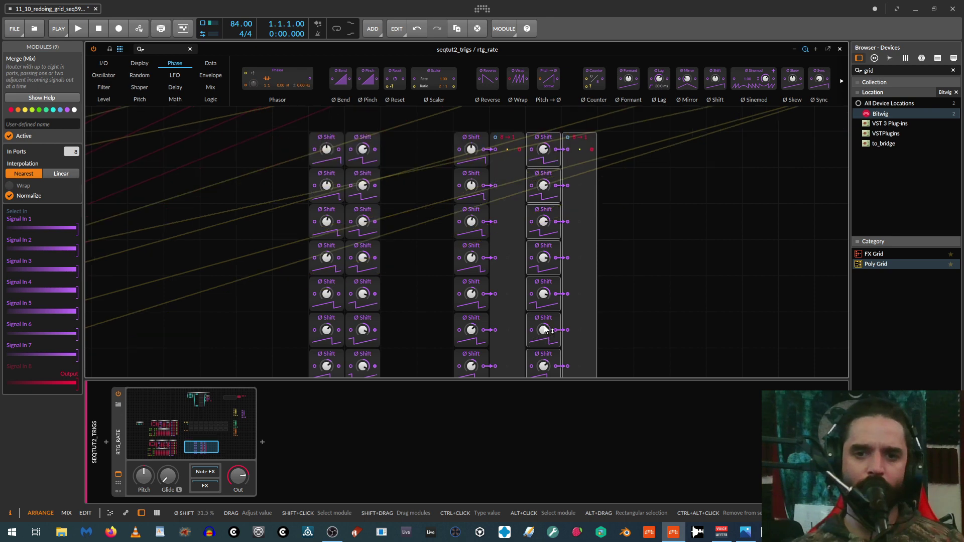
double_click(545, 332)
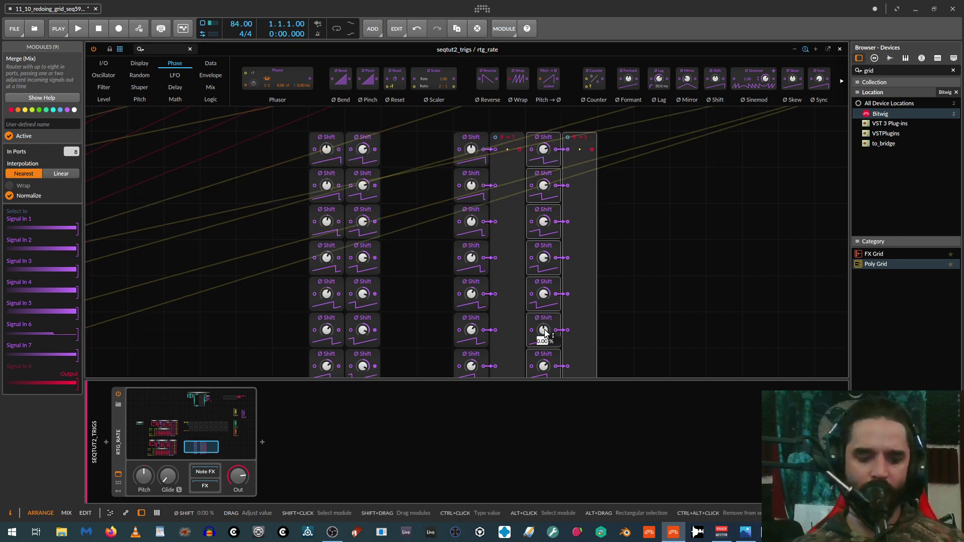
type("8")
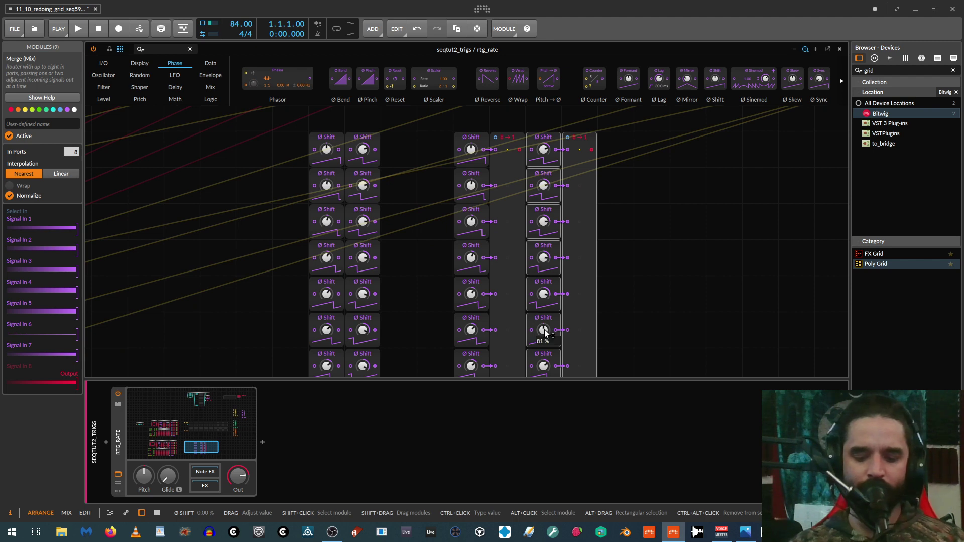
type("1.5")
key("Return")
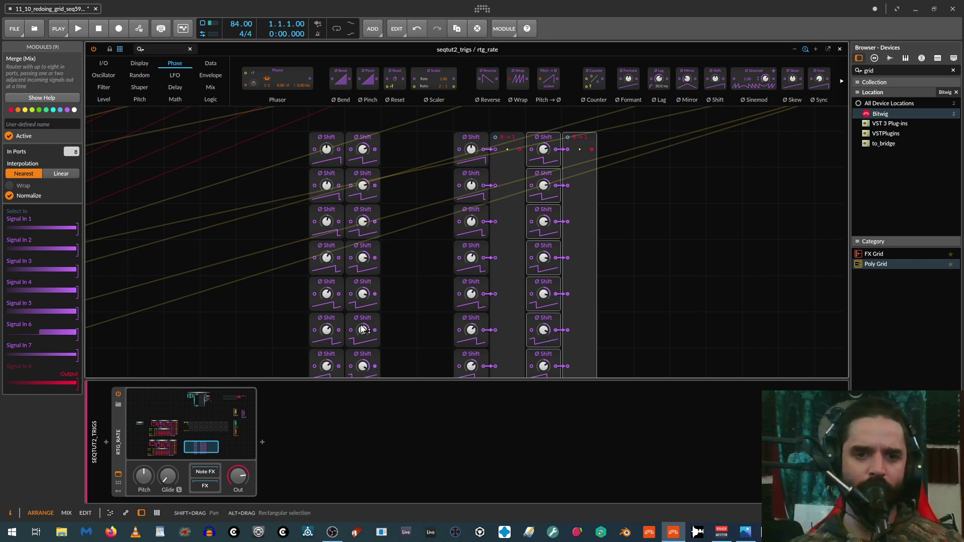
Set the duplicated stack's seventh Ø Shift to 87.8 % and adjust the phase amount of its eighth Ø Shift.
scroll(544, 334, "down", 1)
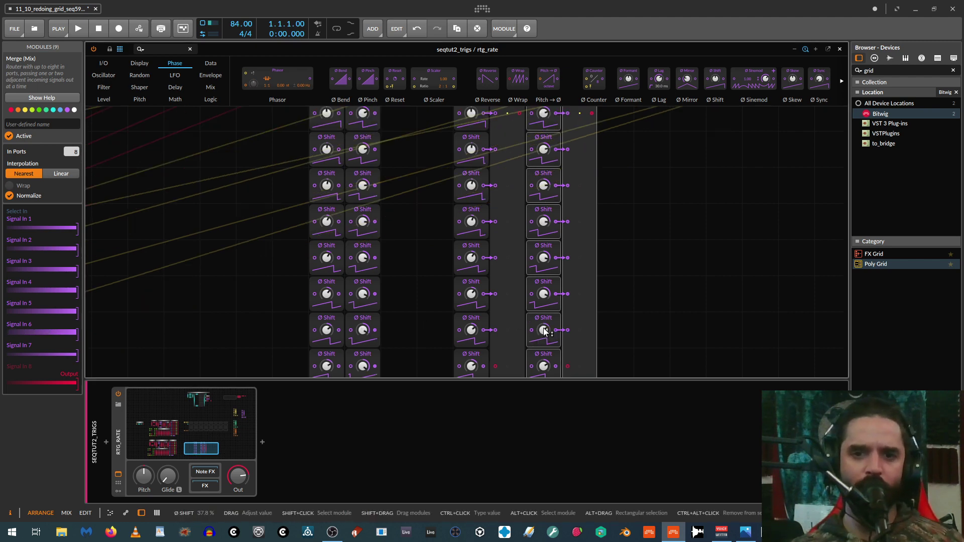
double_click(543, 330)
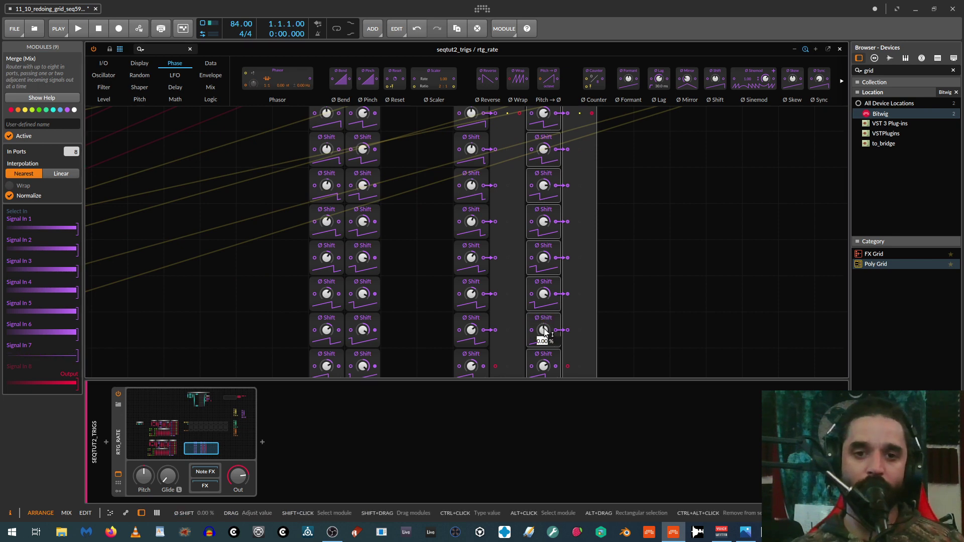
type("87")
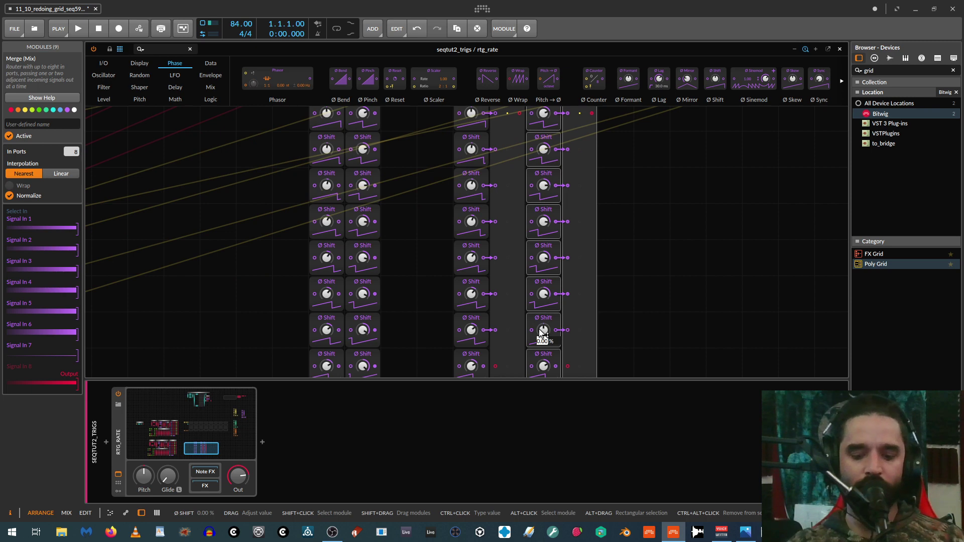
type(".")
key("Return")
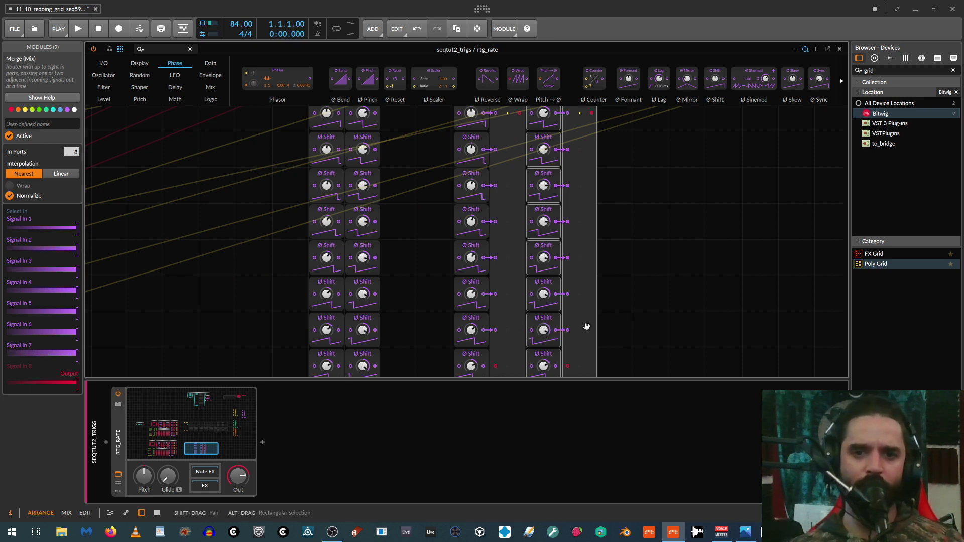
scroll(571, 333, "down", 1)
double_click(544, 327)
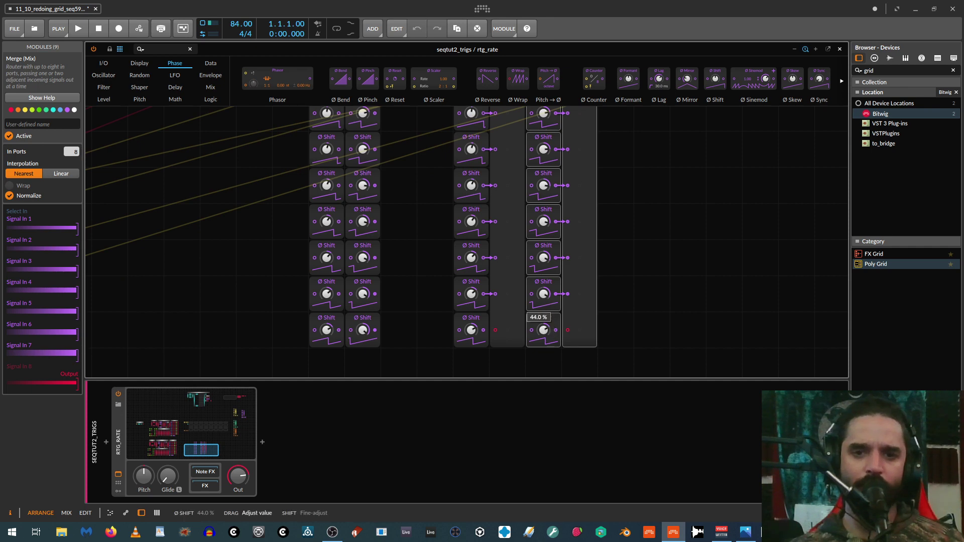
left_click_drag(545, 330, 550, 335)
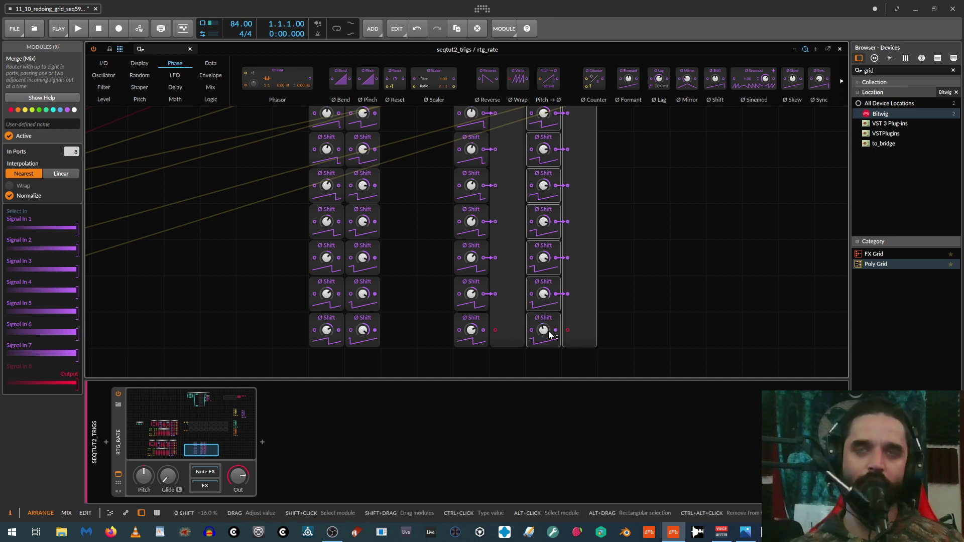
double_click(542, 330)
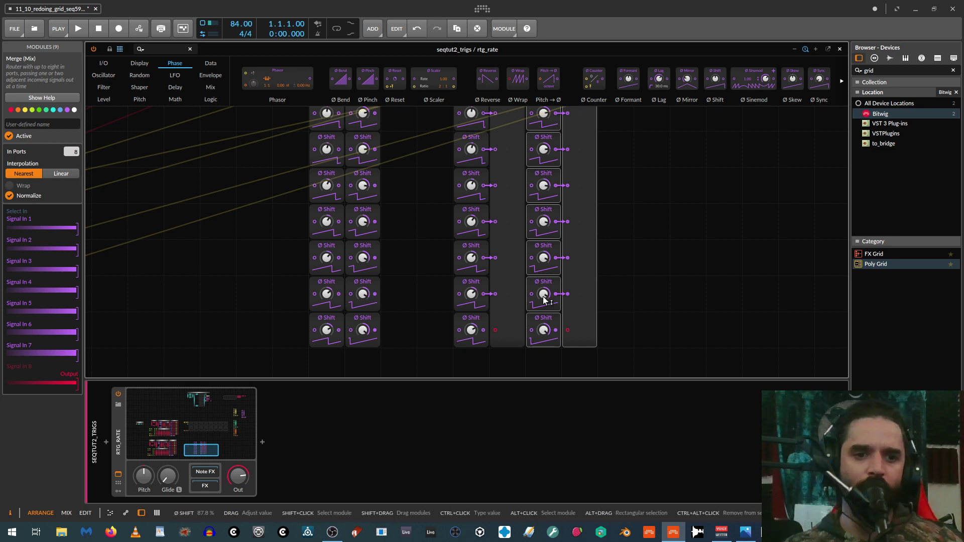
Delete the sixteen leftover unconnected Ø Shift modules standing beside the two merged stacks.
scroll(623, 301, "up", 2)
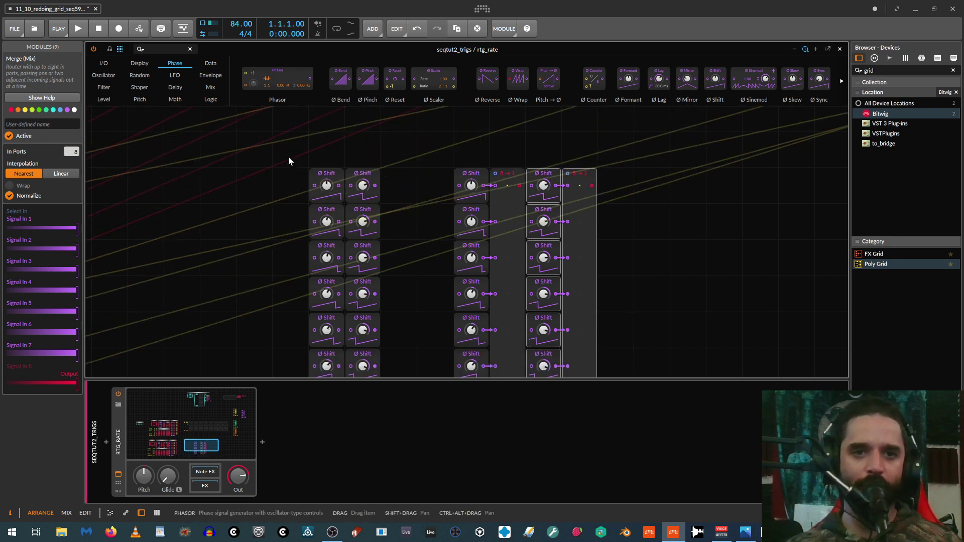
left_click_drag(286, 167, 319, 257)
left_click_drag(378, 432, 387, 267)
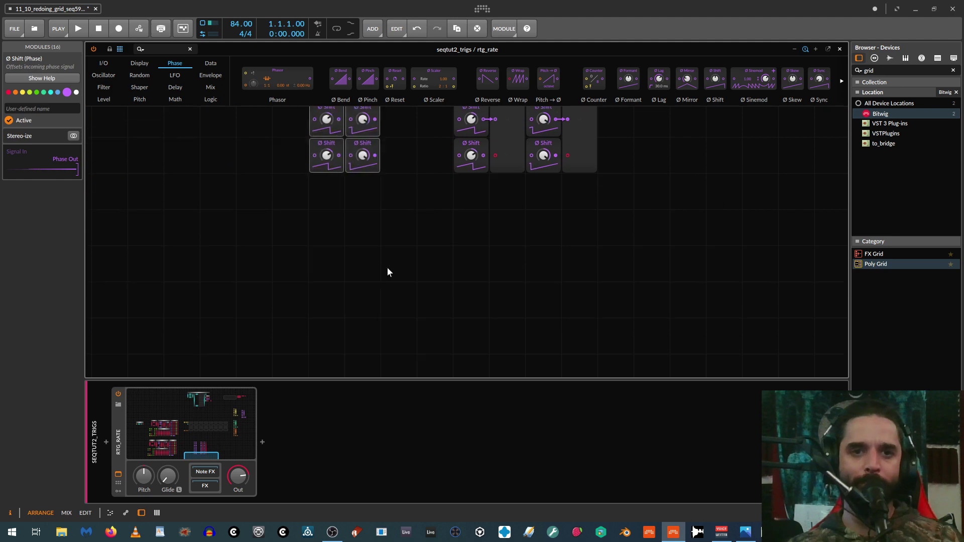
key("Delete")
Enlarge the Grid editor area until both Ø Shift and Merge stacks fit in it at full height.
scroll(401, 254, "up", 3)
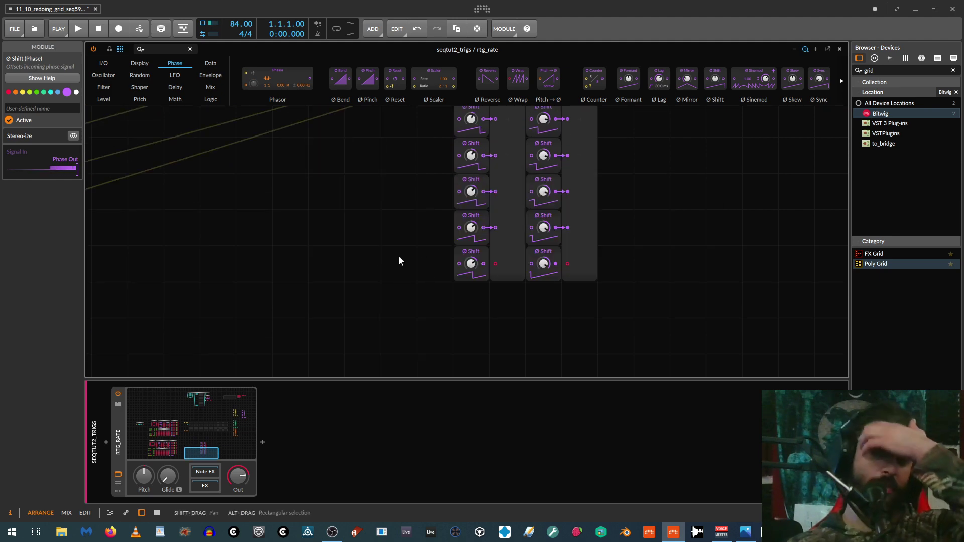
scroll(432, 279, "up", 3)
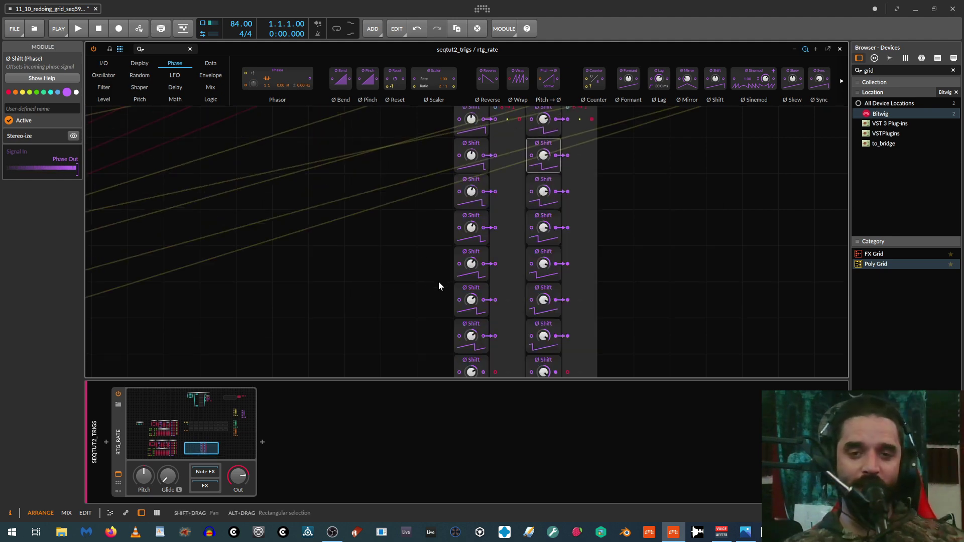
left_click_drag(643, 379, 648, 467)
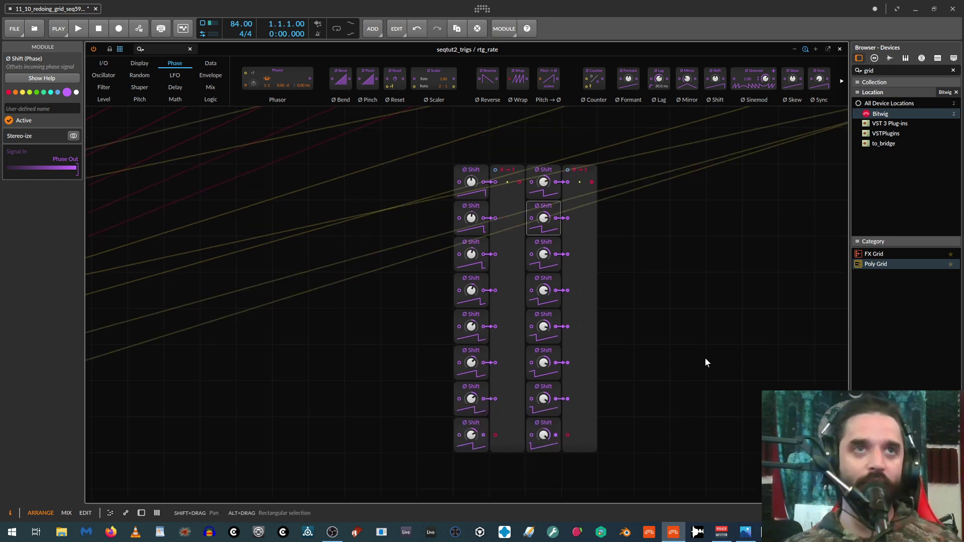
left_click_drag(713, 362, 640, 368)
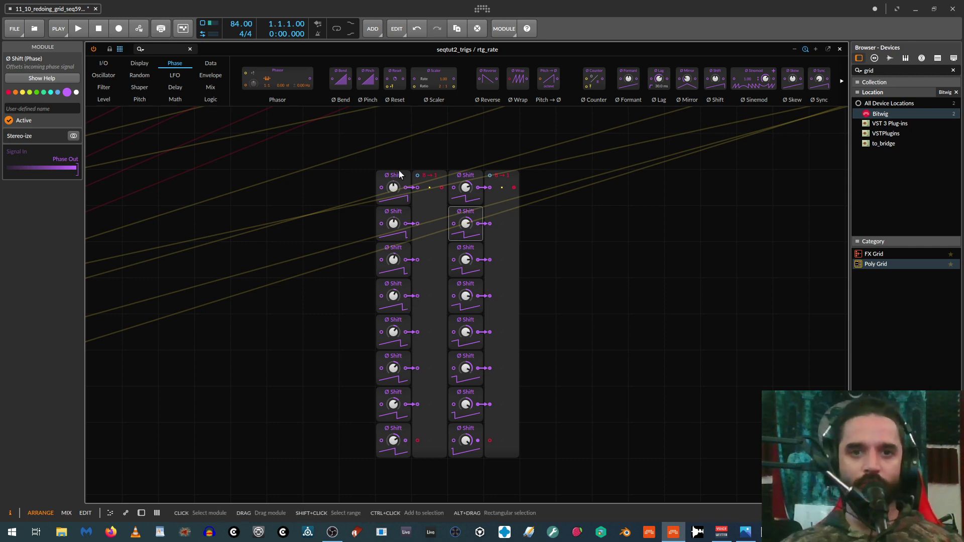
Add a Value module above each Merge stack and cable each one to its Merge's select input.
scroll(456, 264, "down", 6)
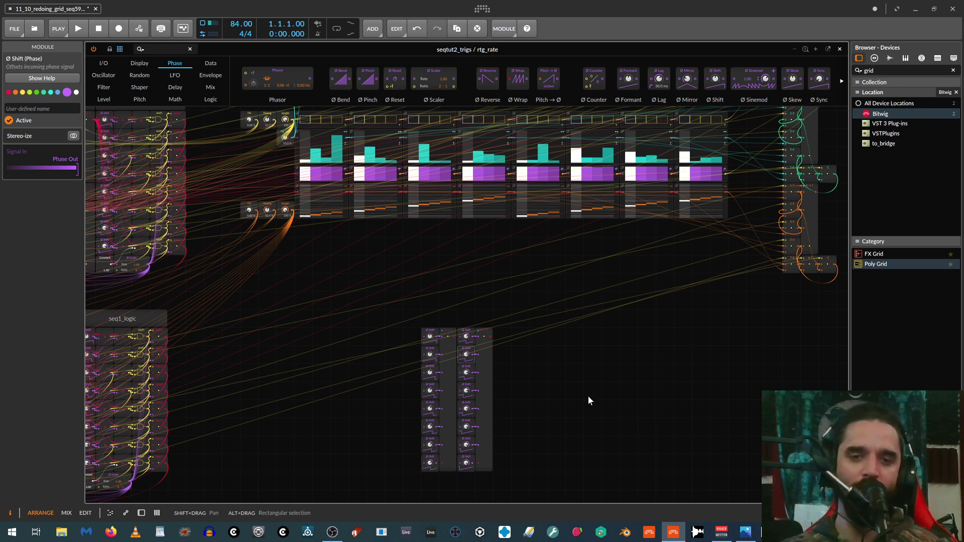
scroll(607, 414, "up", 3)
scroll(521, 269, "up", 3)
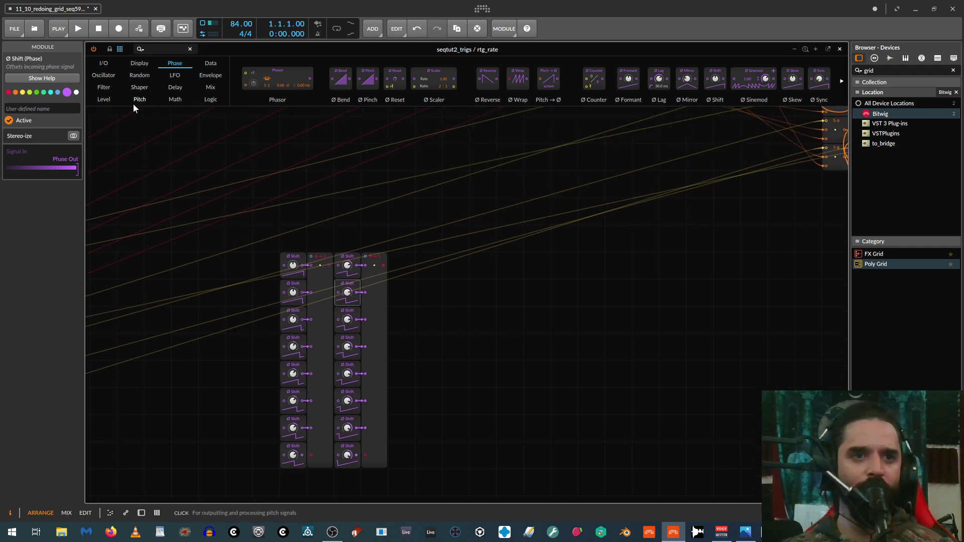
left_click(104, 99)
mouse_move(283, 83)
left_mouse_down()
mouse_move(331, 250)
mouse_move(328, 239)
mouse_move(313, 256)
mouse_move(350, 235)
mouse_move(365, 255)
left_mouse_up()
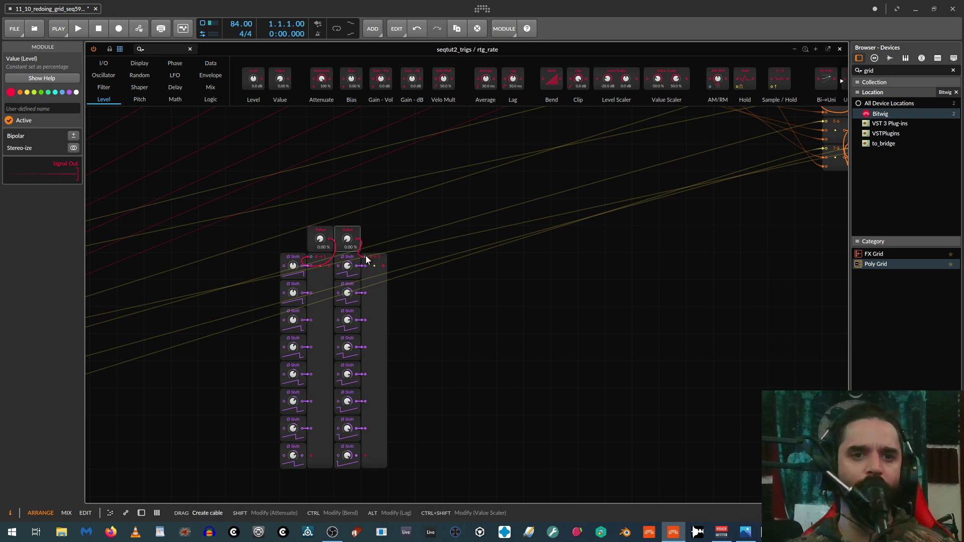
Name the first stack's Value module P1A and the second stack's Value module P1B.
scroll(368, 325, "up", 2)
left_click_drag(470, 323, 693, 297)
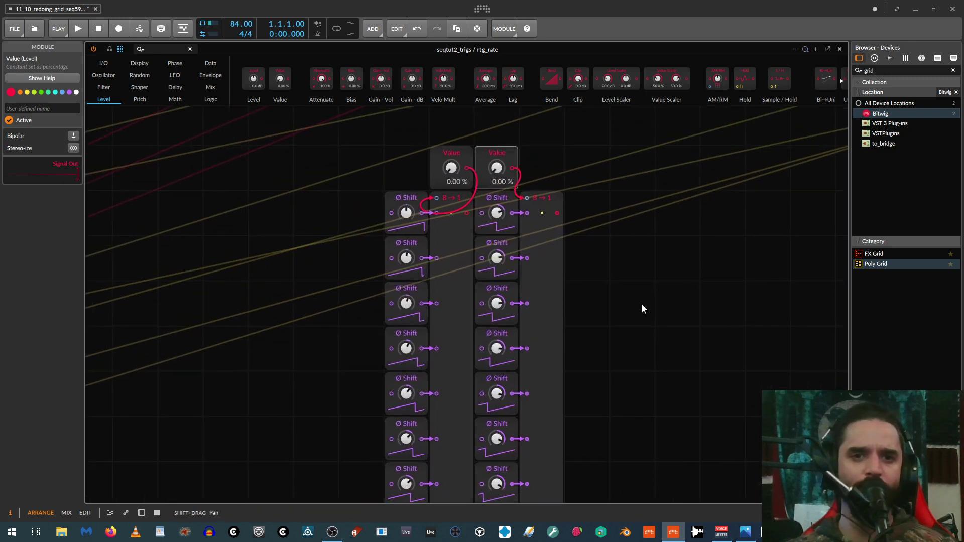
left_click(448, 153)
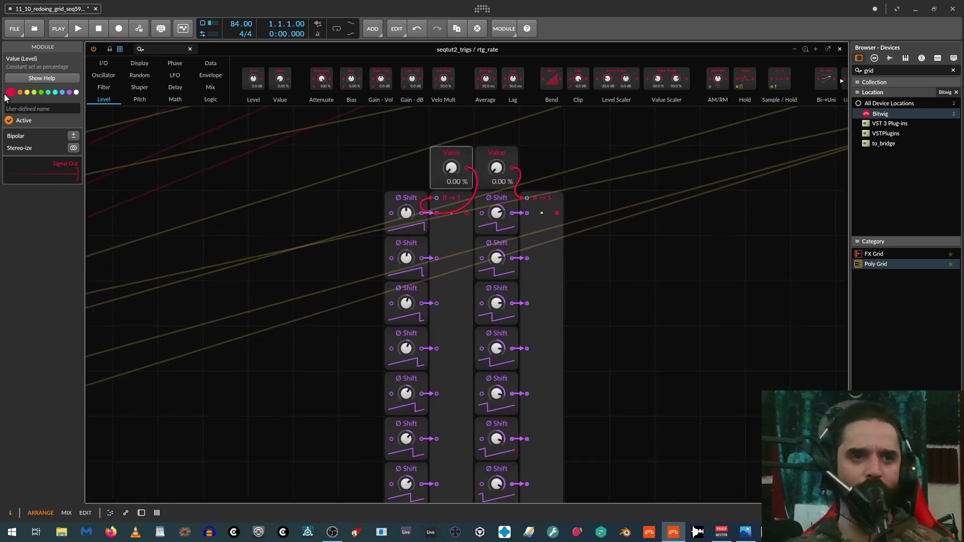
left_click(41, 110)
type("P1A")
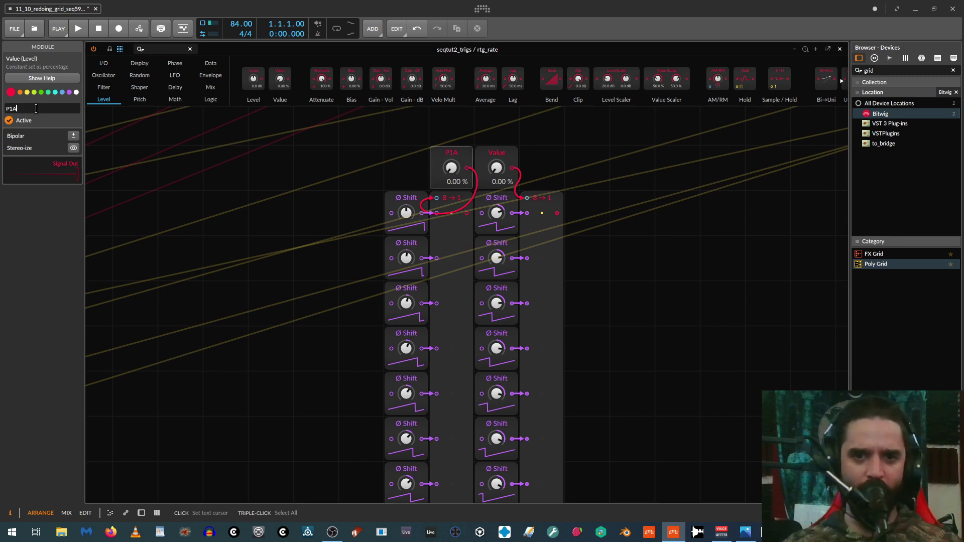
left_click(501, 153)
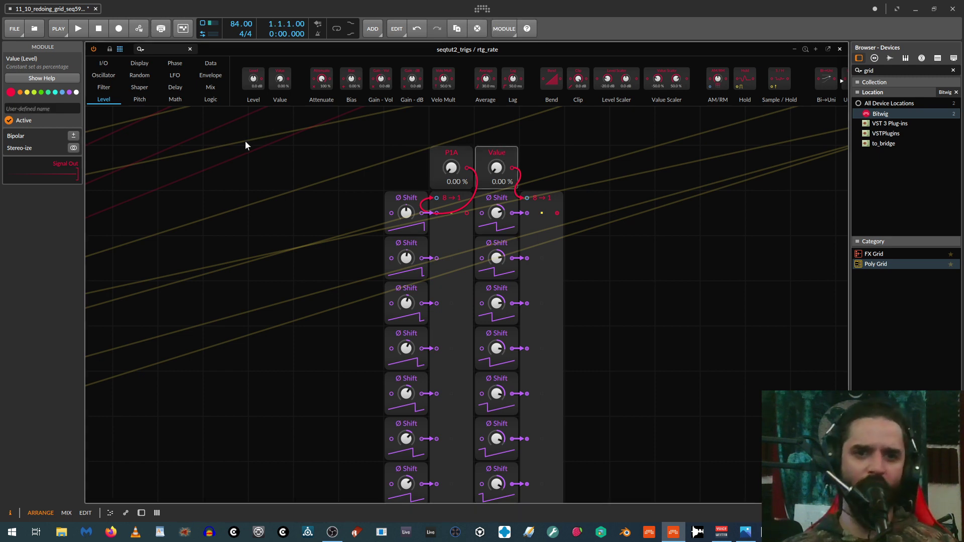
left_click(42, 109)
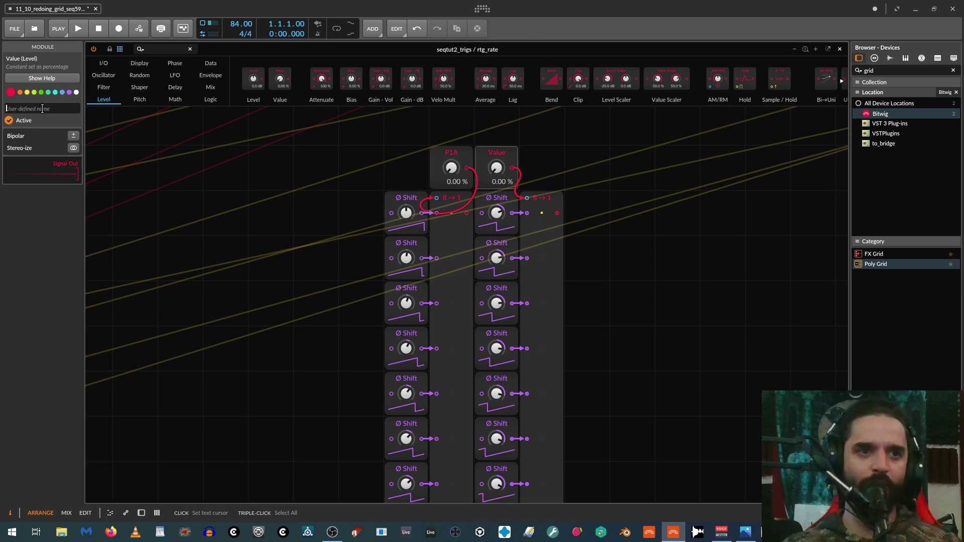
type("P1B")
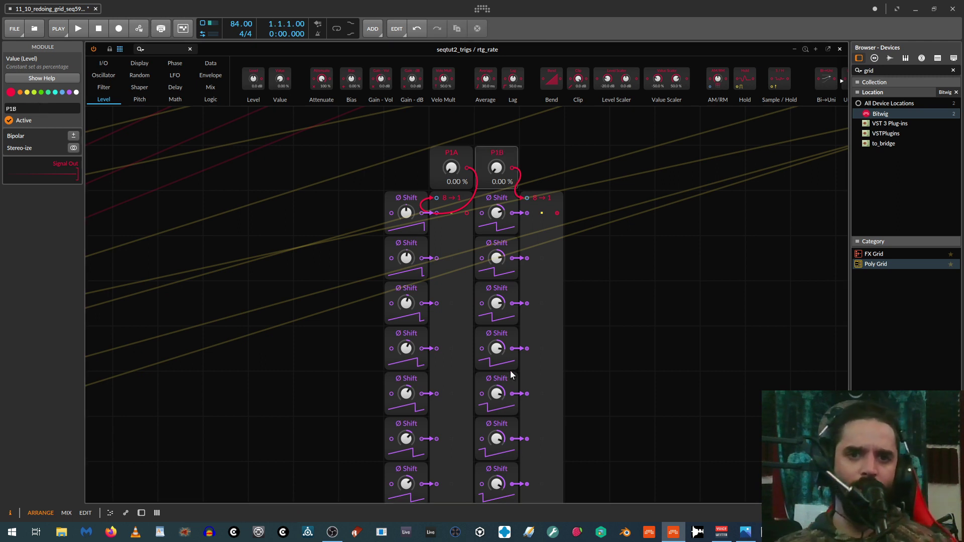
Duplicate both Ø Shift and Merge stacks together with their Value modules into the empty space beside them.
scroll(510, 371, "down", 3)
left_click_drag(386, 176, 637, 499)
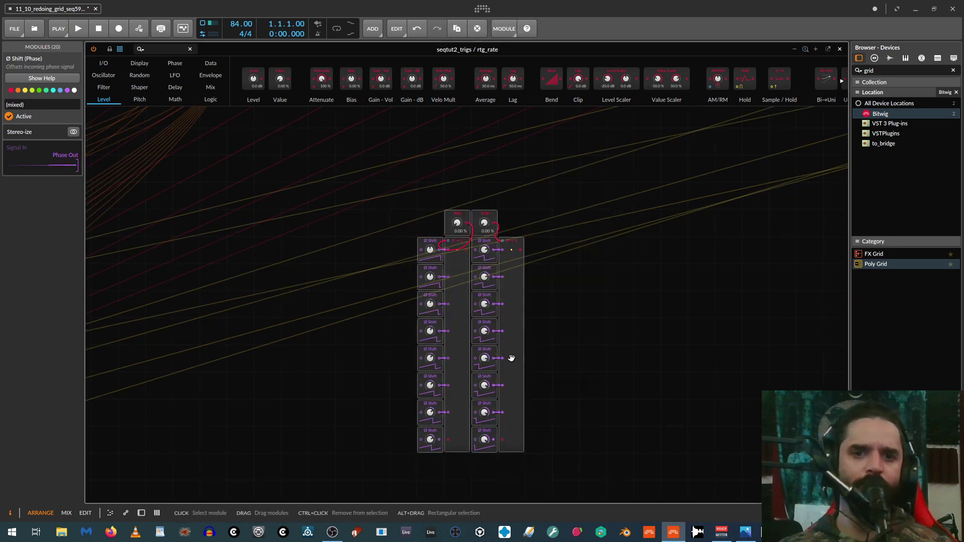
left_click_drag(512, 352, 569, 302)
scroll(535, 224, "up", 1)
Rename the duplicated block's two Value modules as P2A and P2B.
left_click(520, 177)
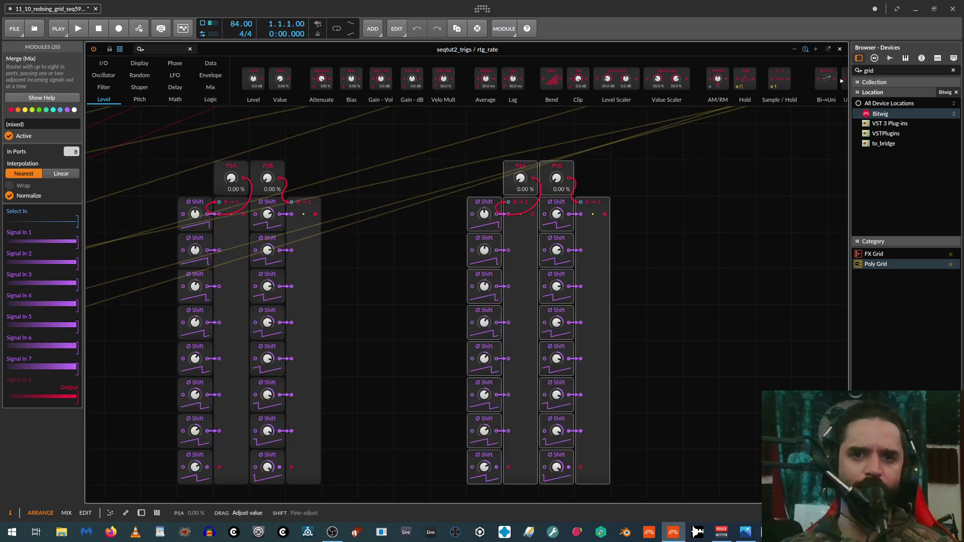
left_click(519, 166)
left_click(47, 106)
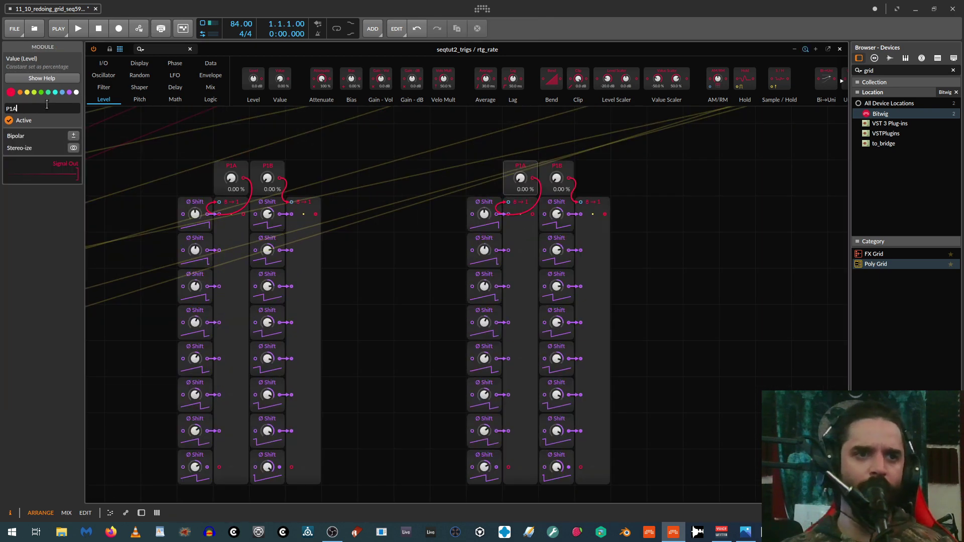
left_click(13, 110)
key("BackSpace")
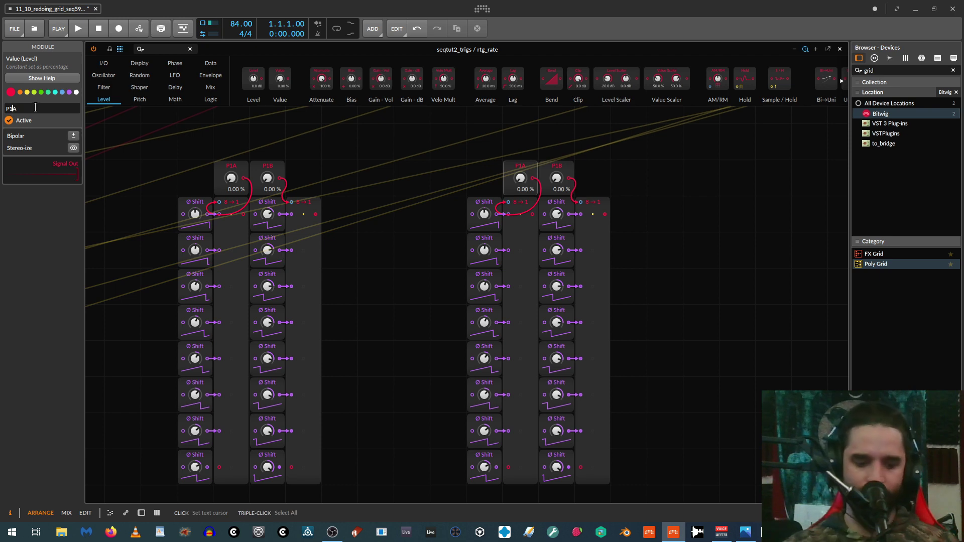
type("2")
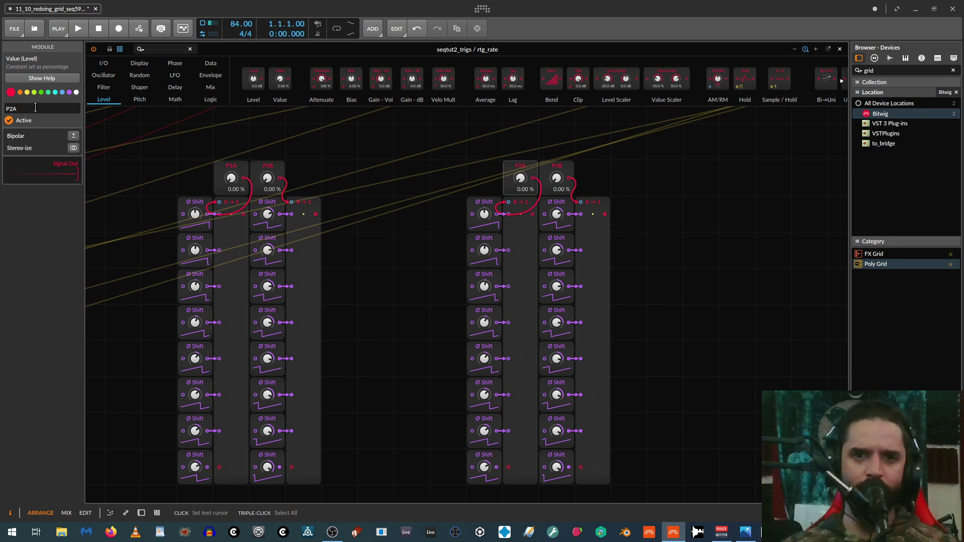
left_click(549, 168)
left_click(30, 108)
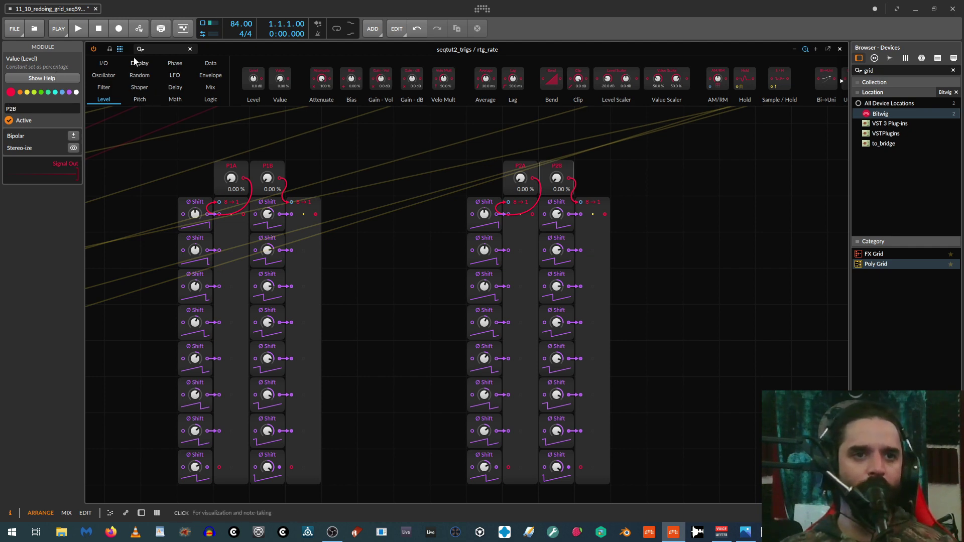
Place a Modulator Out module above each of the four Value modules P1A, P1B, P2A and P2B.
left_click(103, 63)
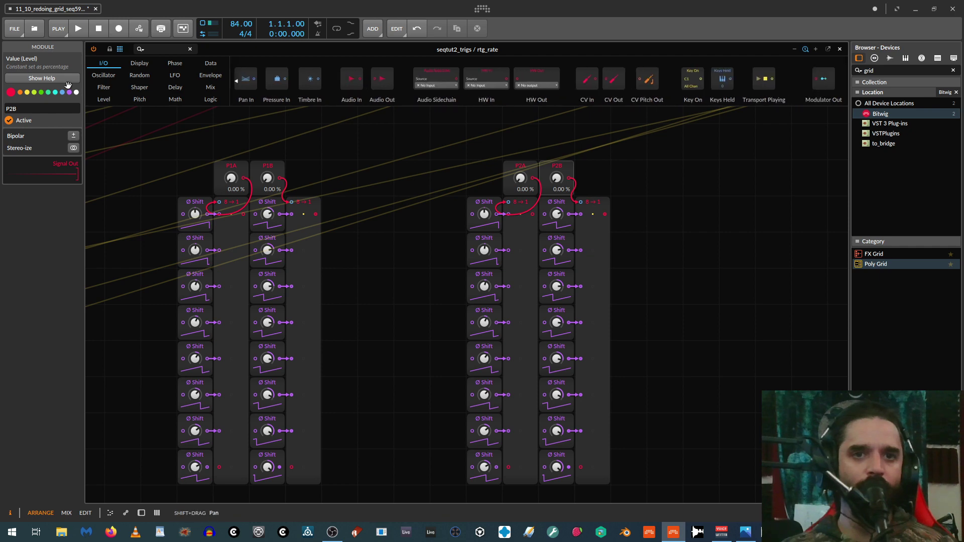
left_click_drag(451, 128, 452, 131)
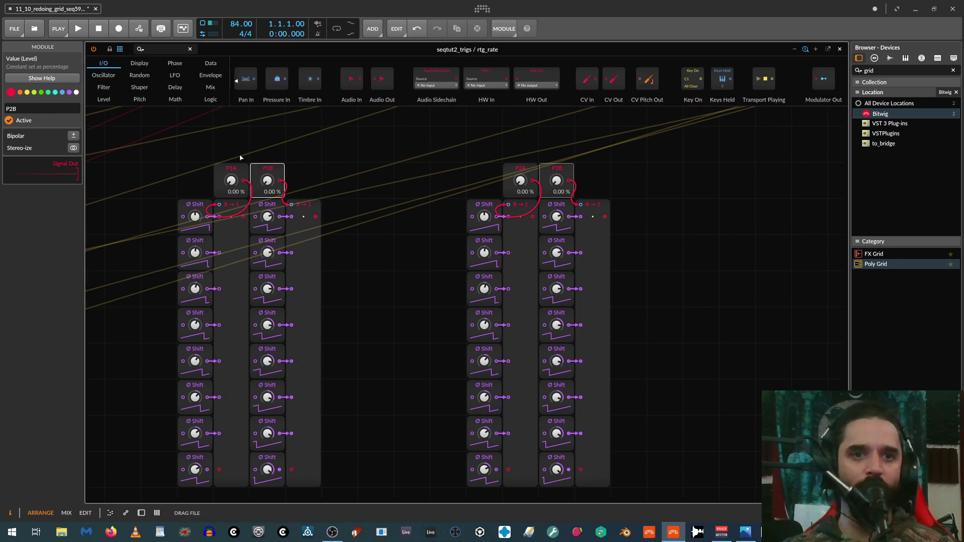
left_click_drag(240, 158, 556, 134)
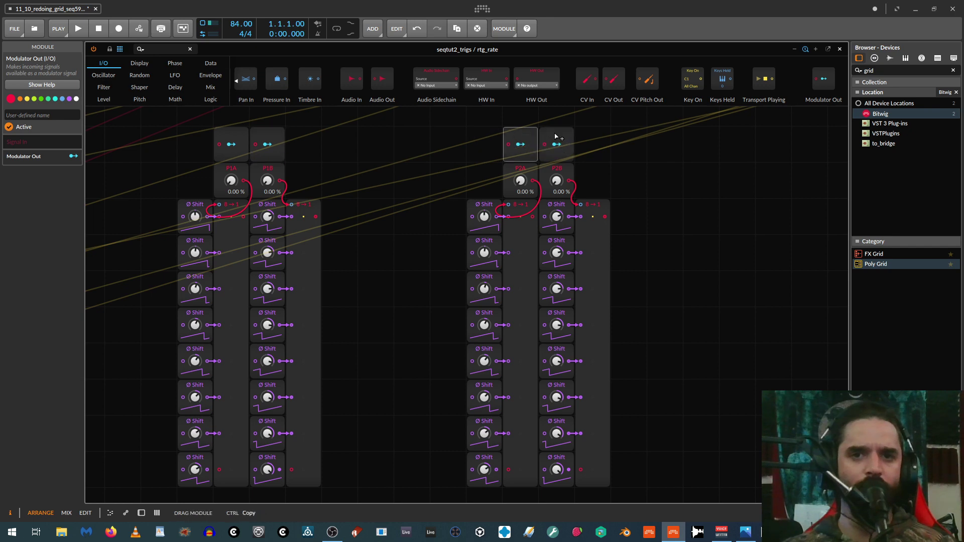
Name the Modulator Out modules above P1A and P1B as p1a and p1b.
left_click(15, 112)
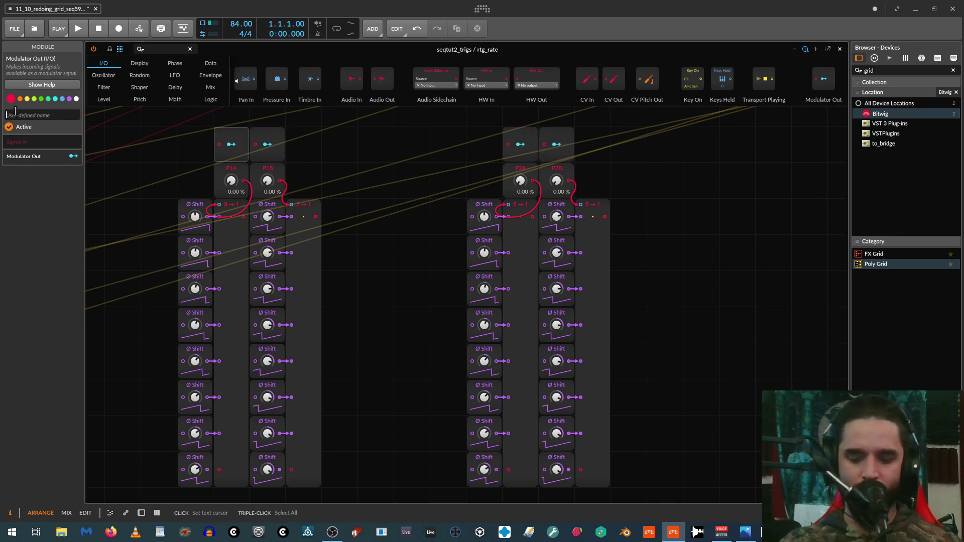
type("p1a")
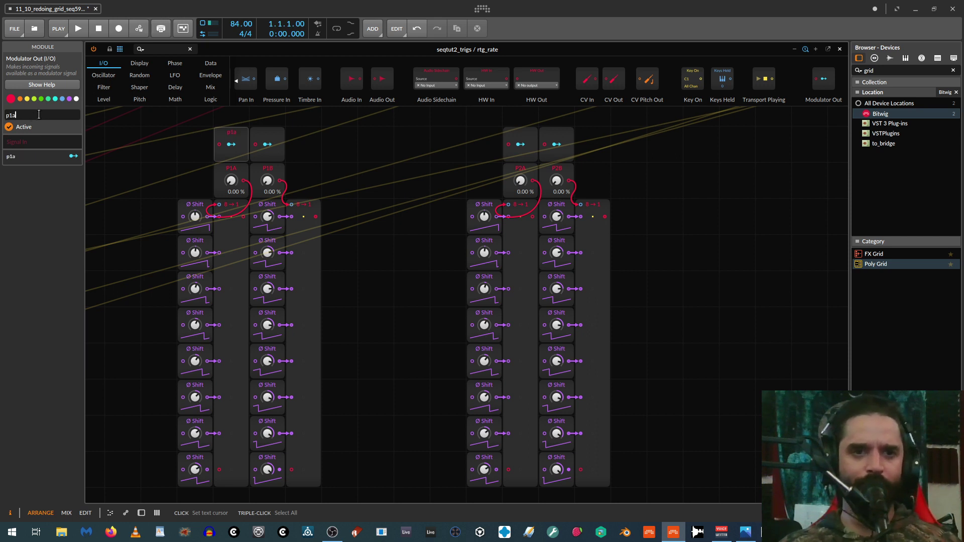
left_click(267, 131)
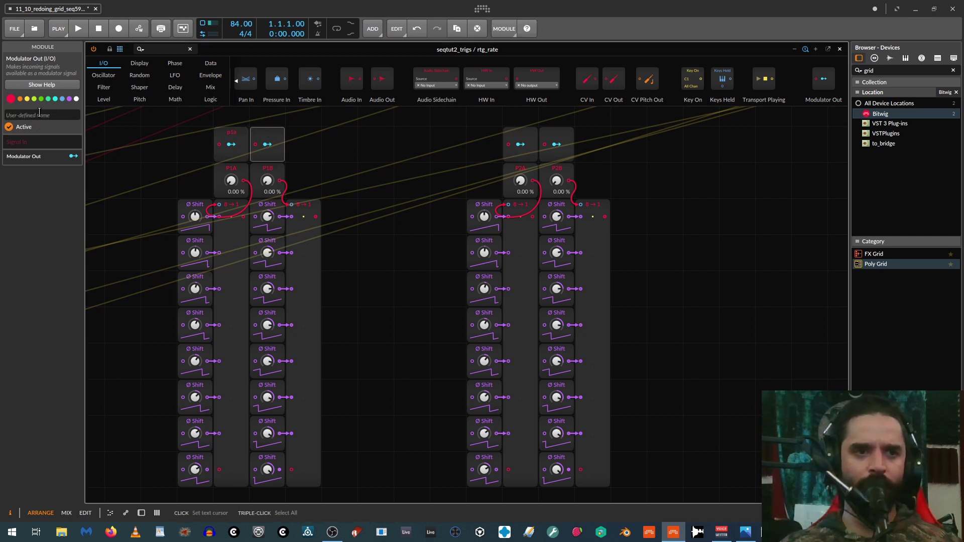
left_click(34, 114)
type("p1b")
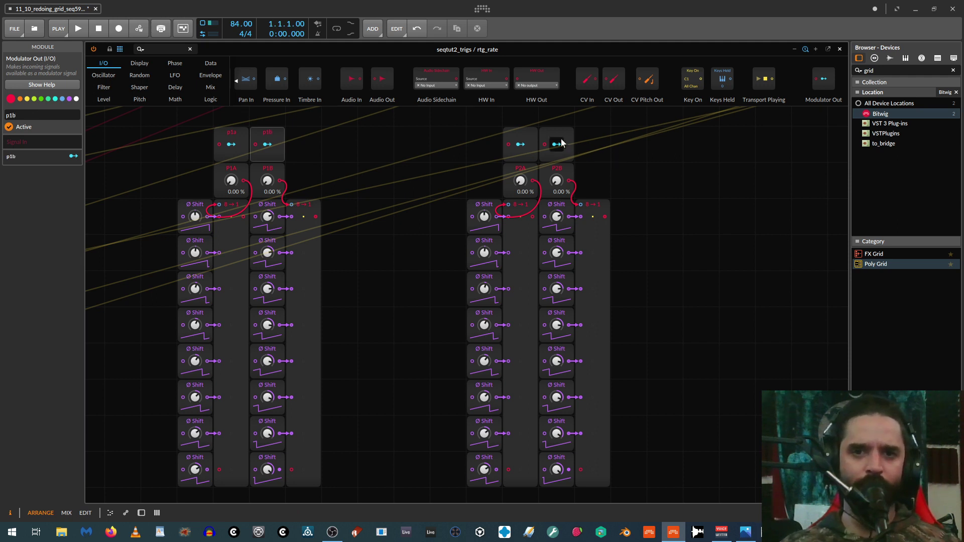
Name the Modulator Out modules above P2A and P2B as p2a and p2b.
left_click(520, 144)
left_click(19, 114)
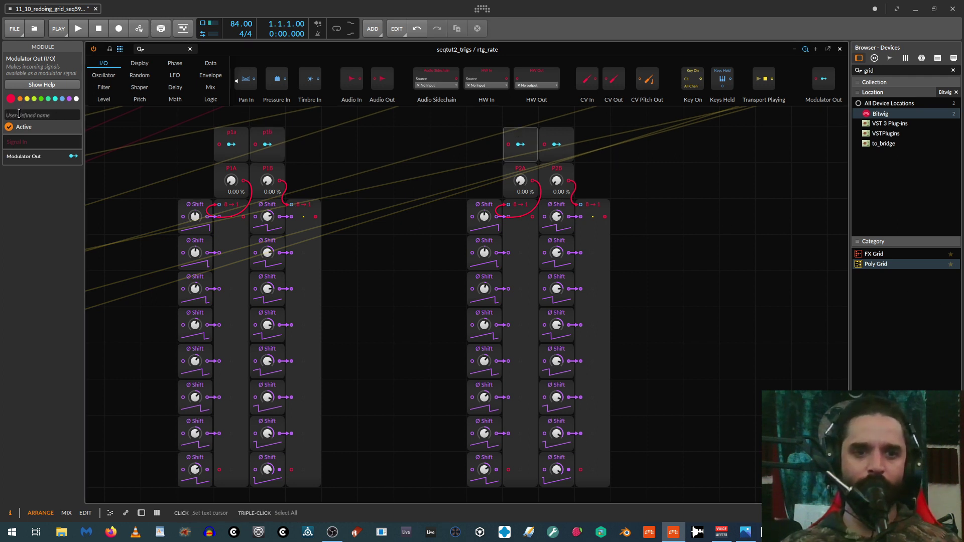
type("p2a")
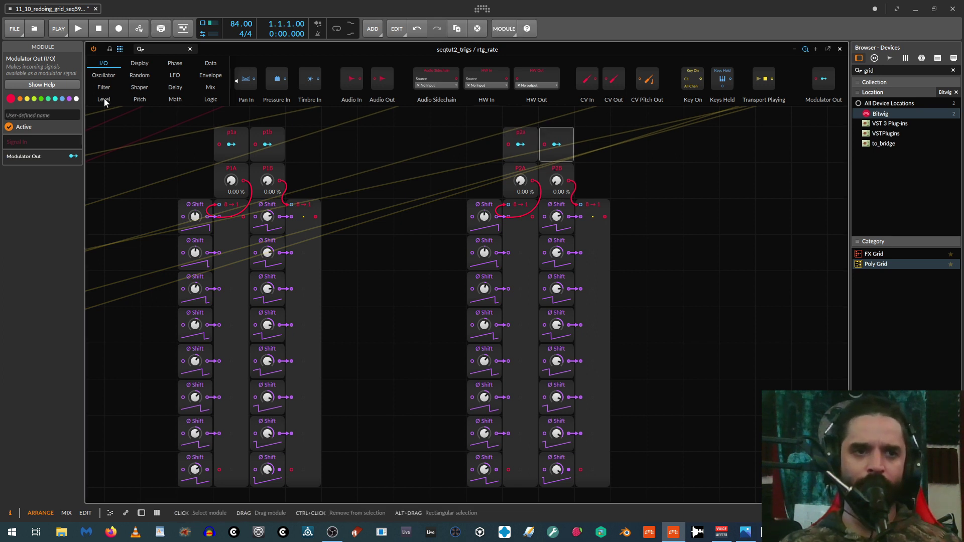
left_click(44, 115)
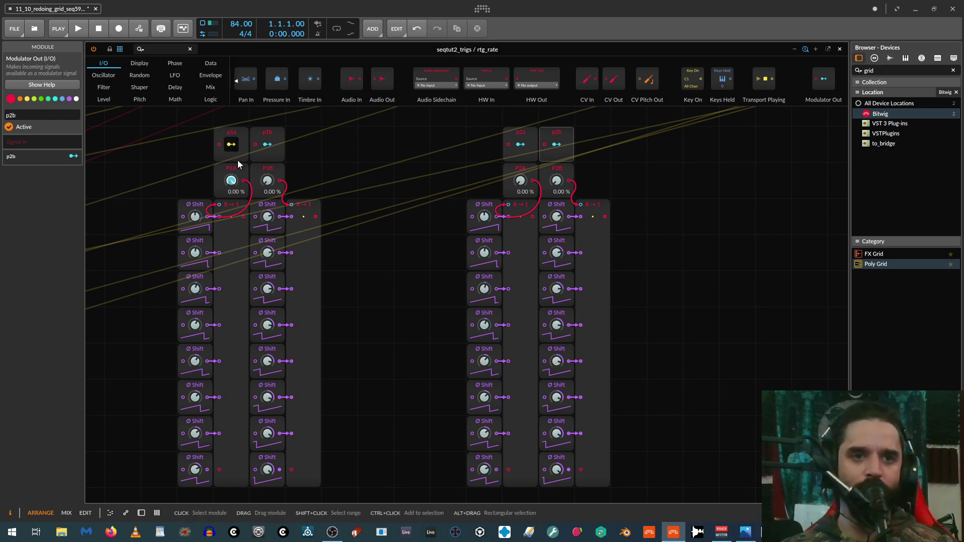
Map each Modulator Out to the Value module directly beneath it with a modulation amount of +1.000.
left_click(269, 149)
left_click(270, 148)
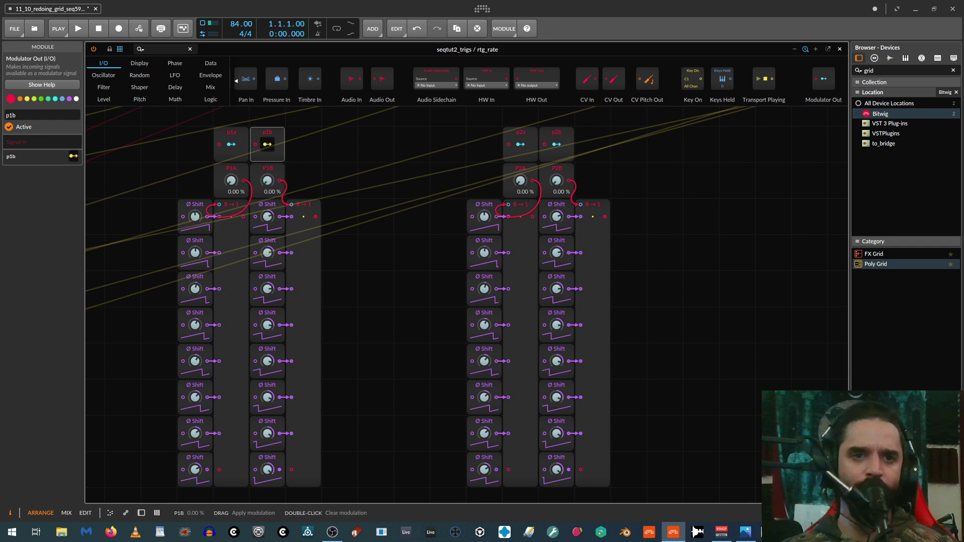
left_click(268, 186)
left_click(519, 144)
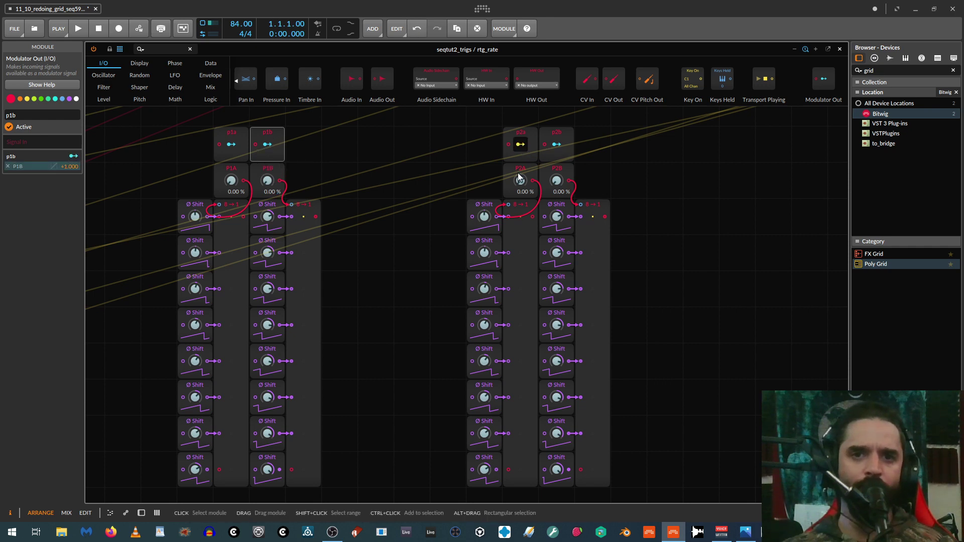
left_click_drag(519, 179, 519, 115)
left_click(557, 144)
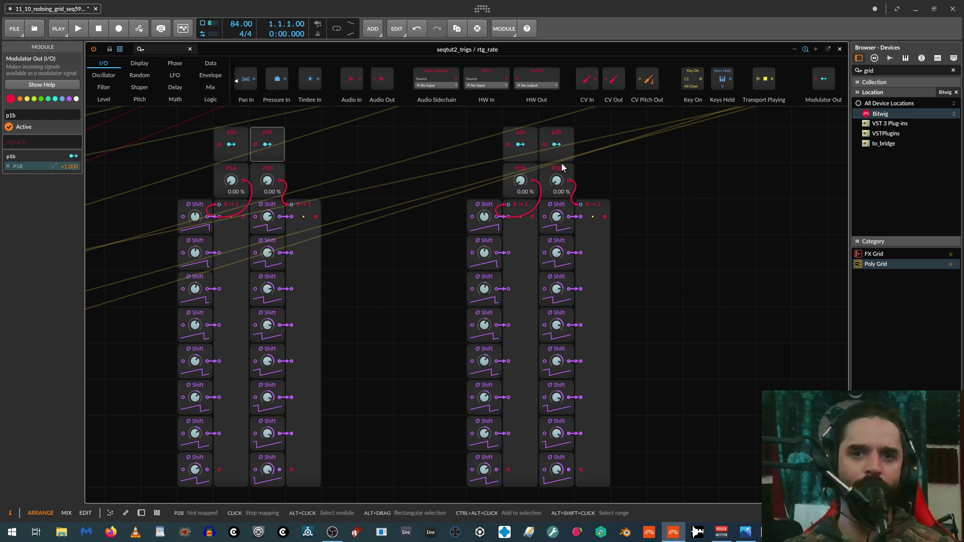
left_click(560, 182)
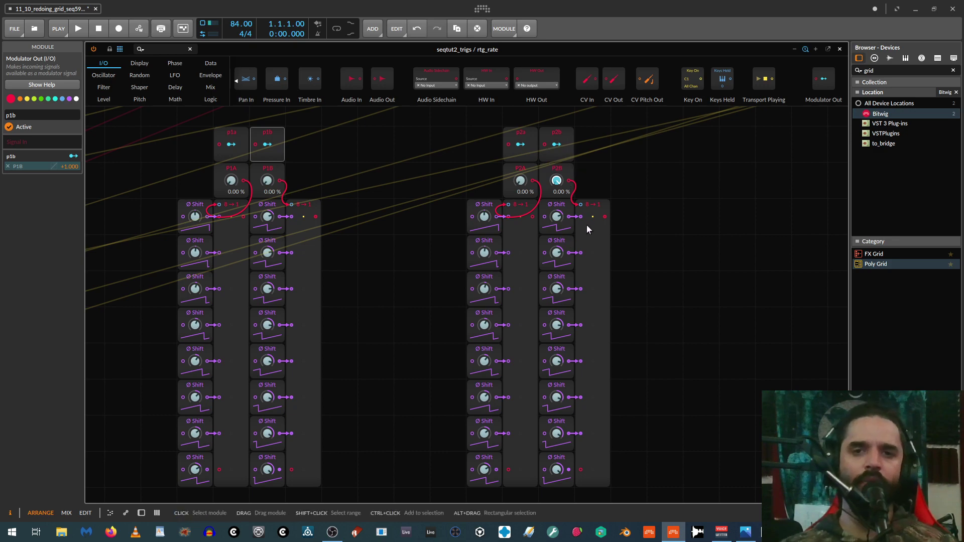
left_click(556, 145)
Place an Oscilloscope above the P1 stack, set its mode to Slow and widen it.
left_click_drag(341, 160, 517, 403)
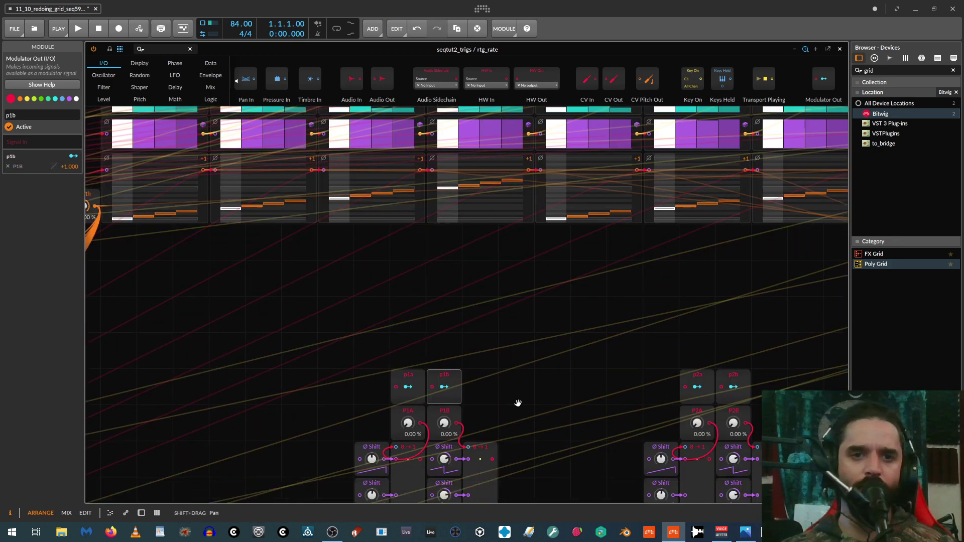
scroll(517, 348, "down", 5)
left_click_drag(743, 391, 620, 337)
left_click(133, 63)
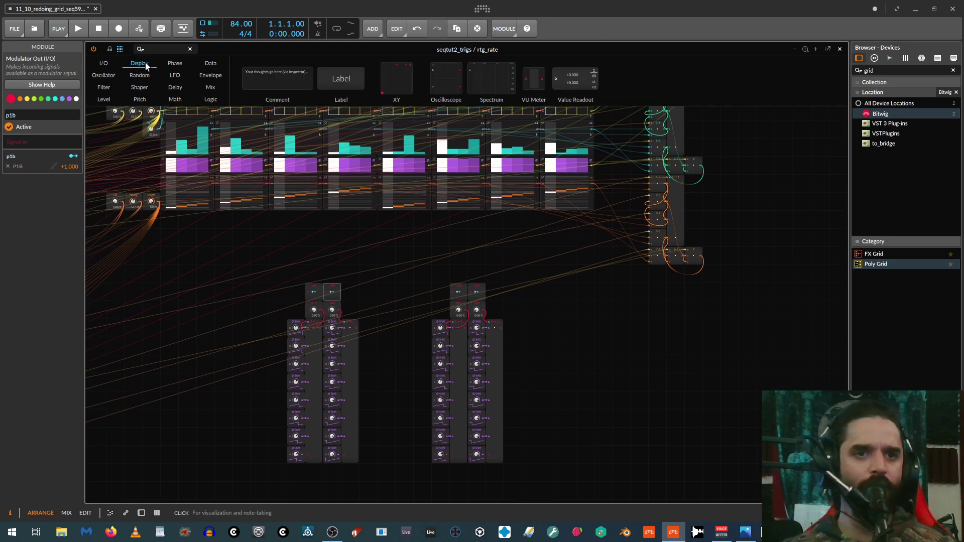
left_click_drag(396, 79, 338, 236)
left_click(17, 146)
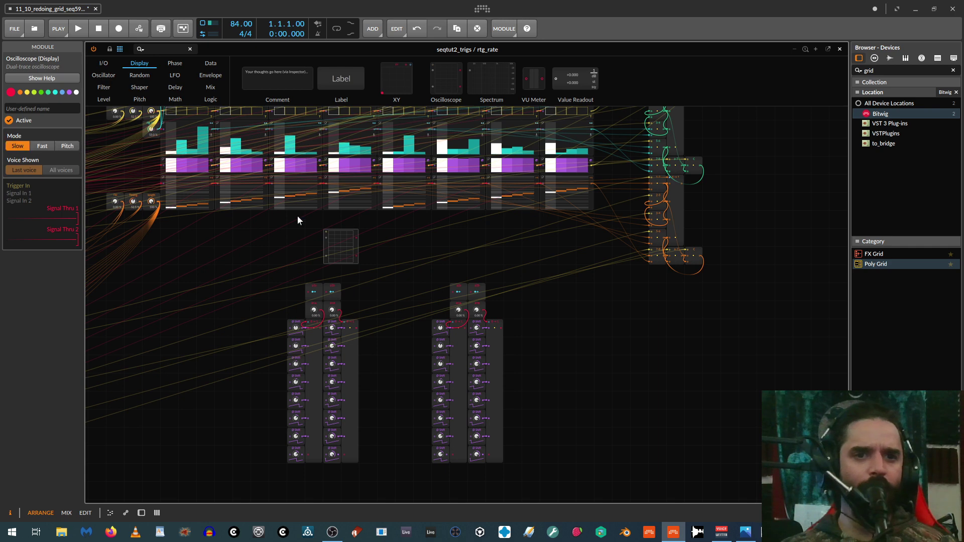
left_click_drag(357, 247, 393, 249)
Connect the output of the orange 4 → 1 Merge to the Oscilloscope's first signal input and inspect the wiring.
left_click_drag(684, 188, 327, 242)
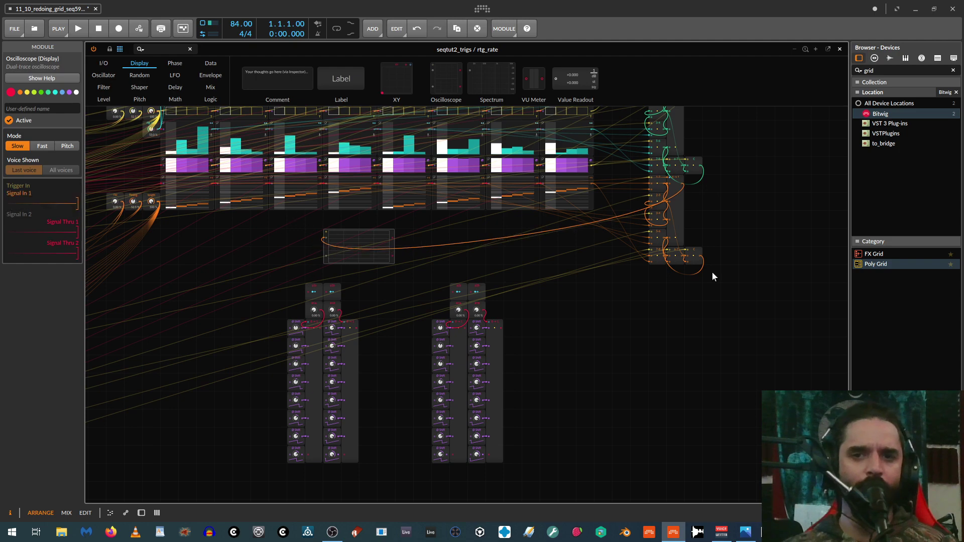
scroll(692, 243, "up", 5)
left_click_drag(731, 265, 252, 327)
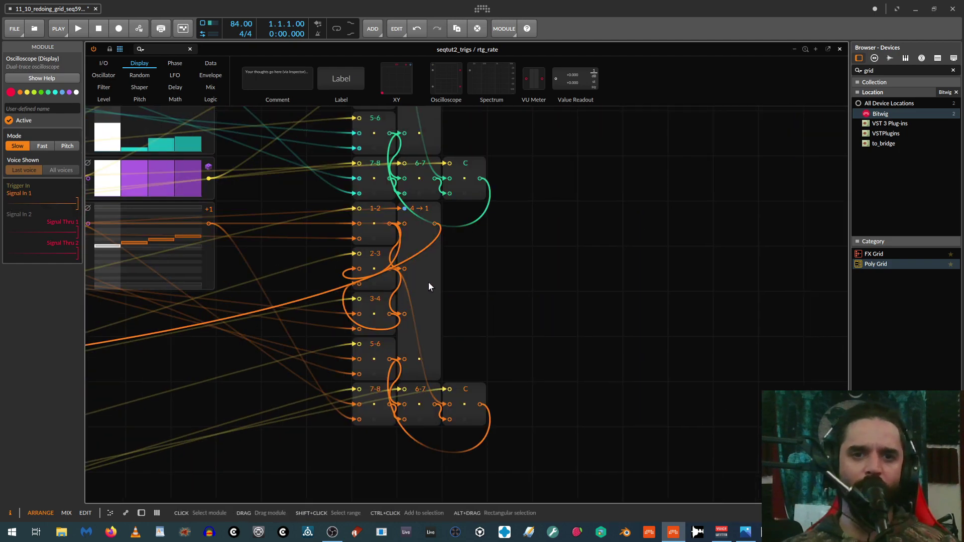
left_click_drag(415, 369, 749, 259)
left_click_drag(363, 336, 522, 343)
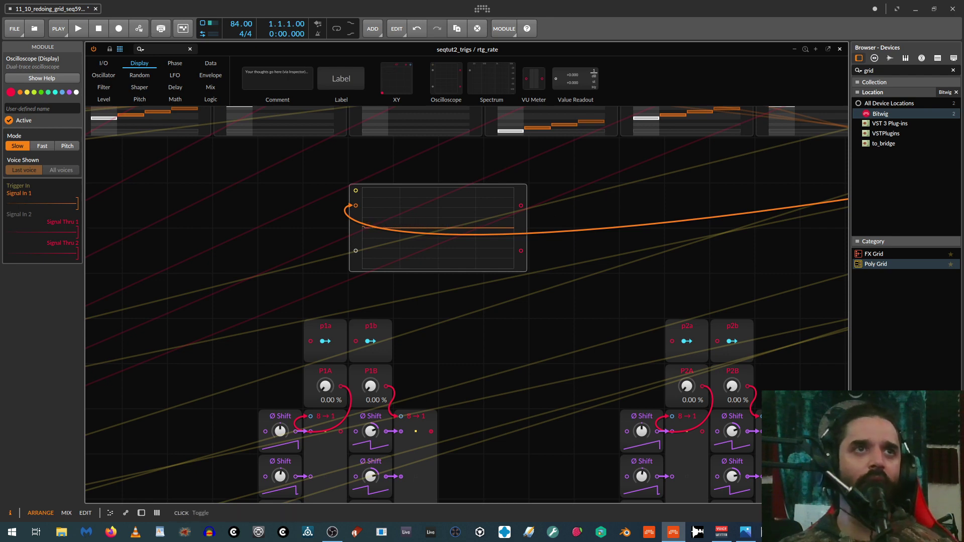
key("alt+Tab")
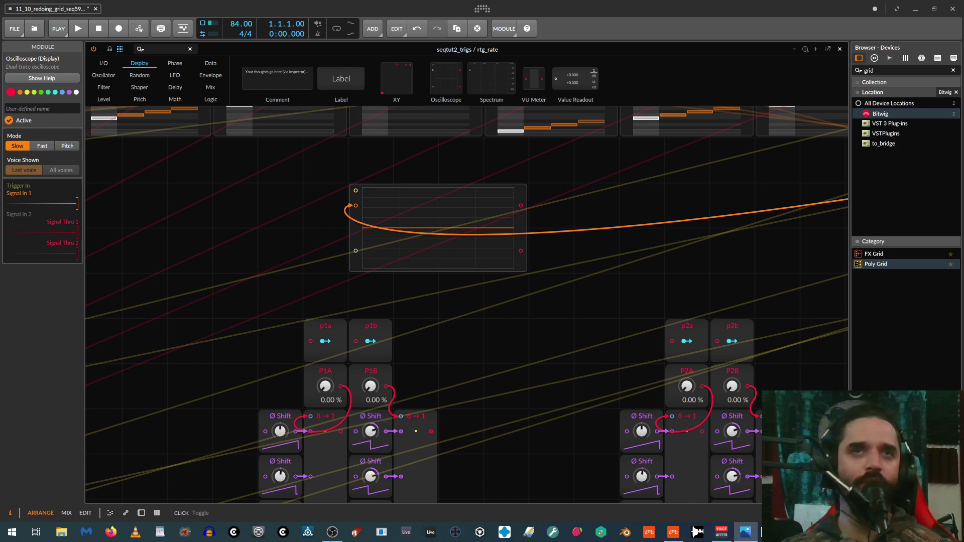
key("alt+Tab")
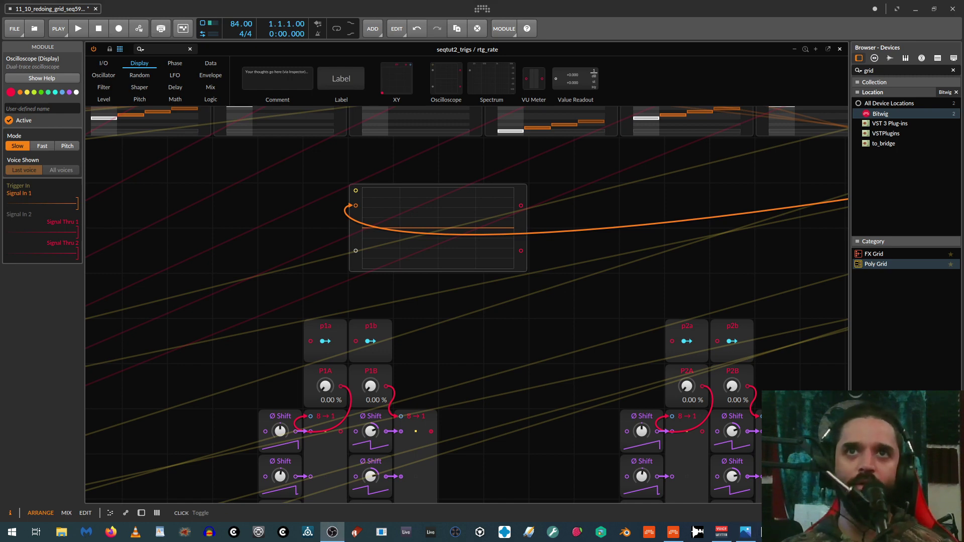
key("alt+Tab")
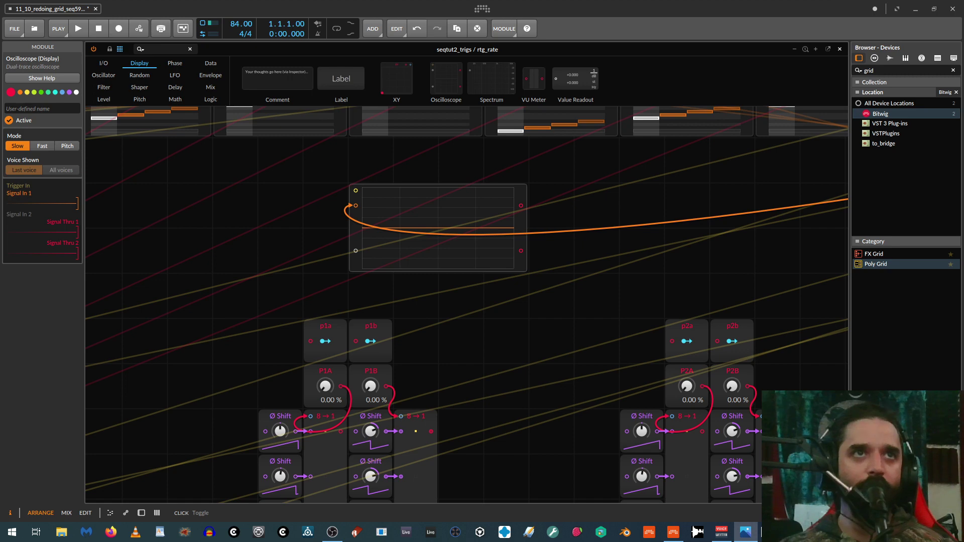
left_click(362, 231)
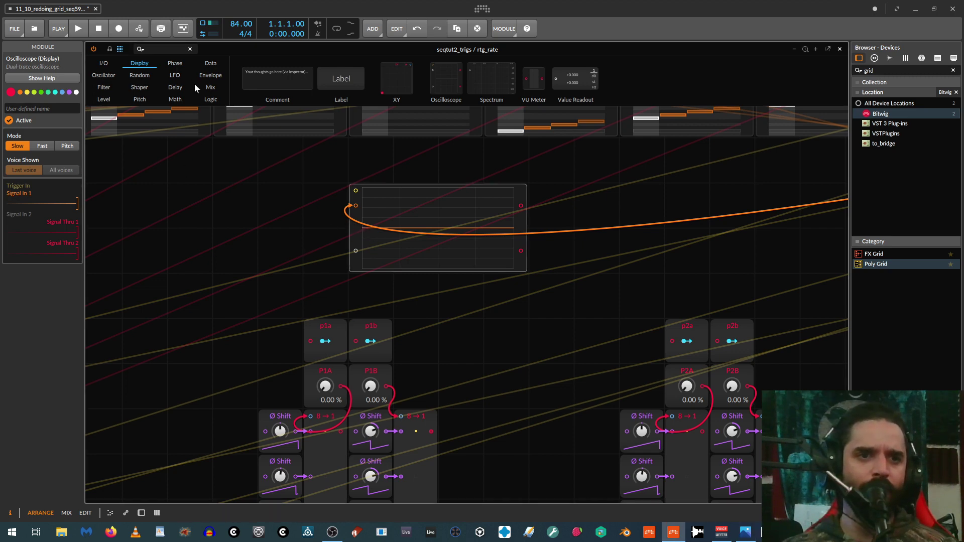
Insert a Multiply before the Oscilloscope and feed it a Constant of 8 to scale the Merge signal.
left_click(210, 87)
left_click(175, 100)
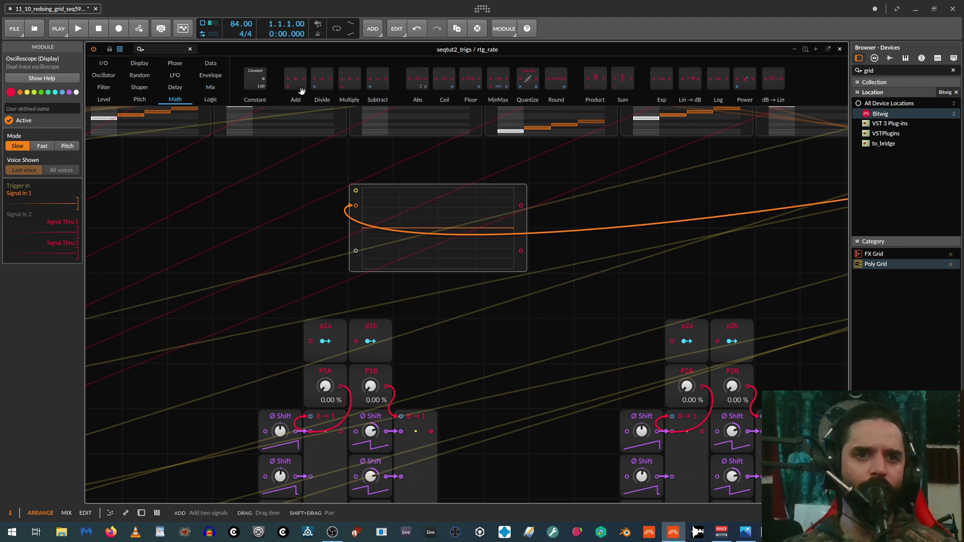
left_click_drag(349, 78, 360, 200)
left_click_drag(263, 88, 282, 221)
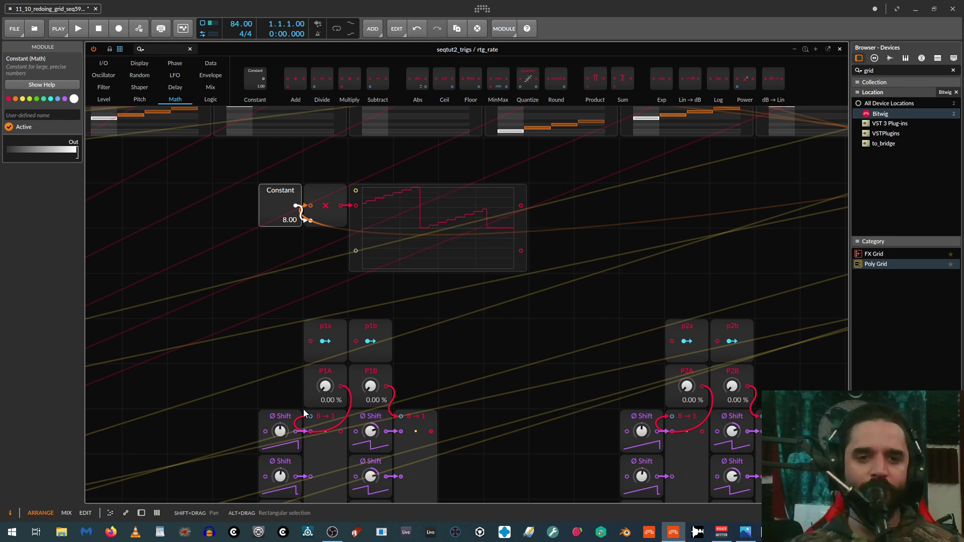
scroll(306, 408, "down", 3)
scroll(352, 299, "up", 3)
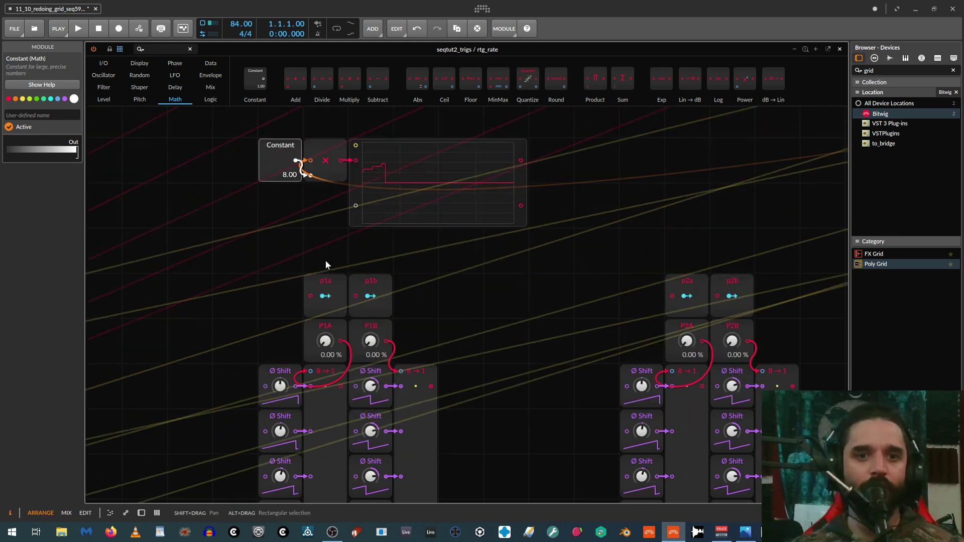
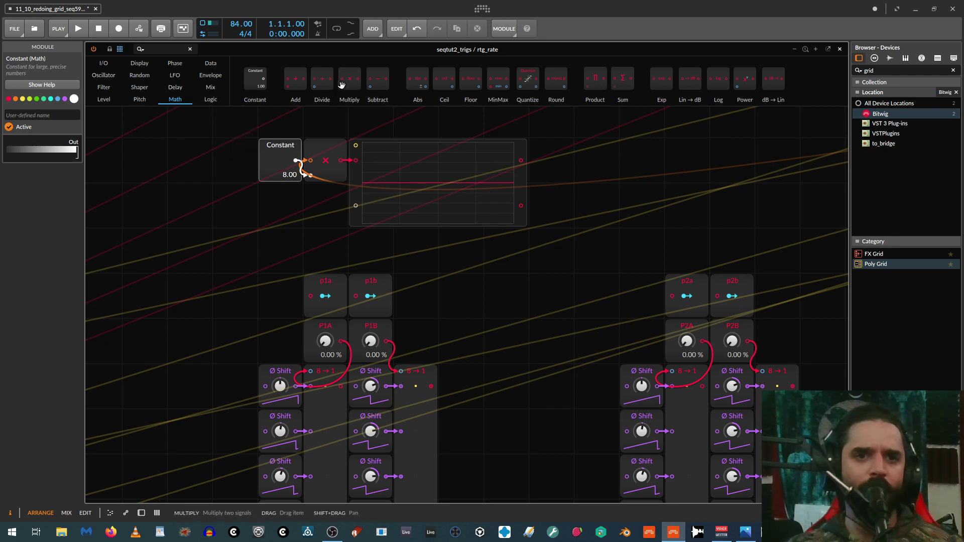
Add two more Multiply modules with Constants of 2, both fed from the output of the times-8 Multiply.
left_click_drag(341, 85, 320, 214)
left_click_drag(257, 92, 281, 209)
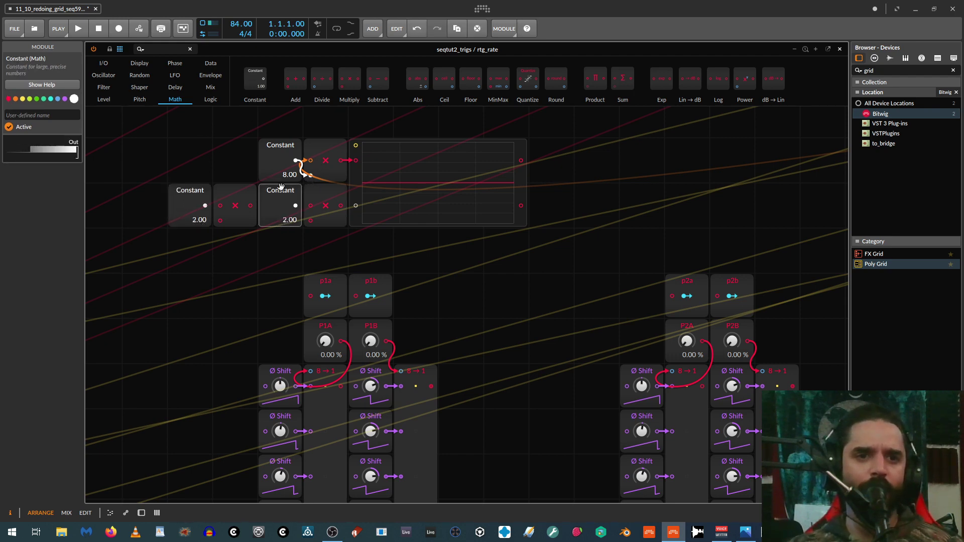
left_click_drag(341, 162, 222, 206)
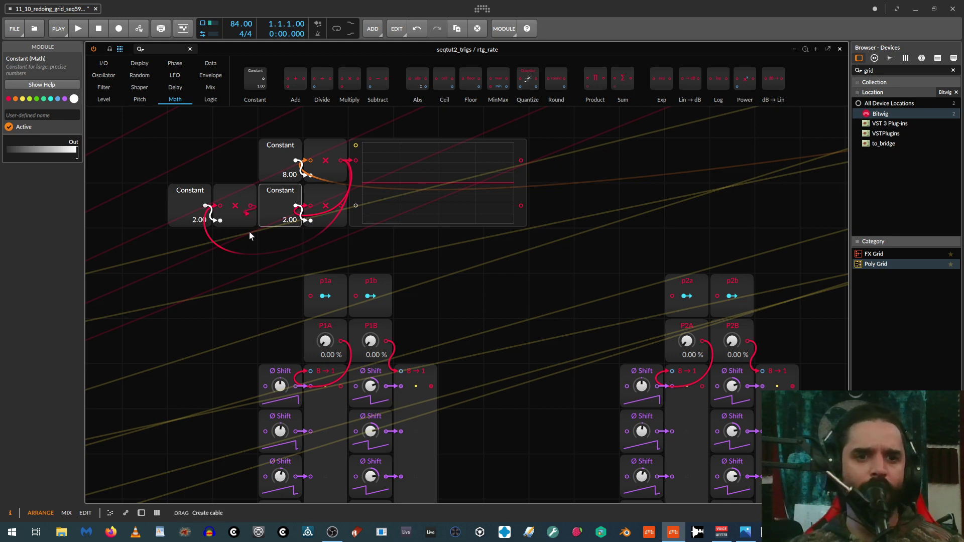
Connect the first times-2 Multiply to the p1a Modulator Out and move it with its Constant down level with p1a.
left_click_drag(250, 206, 310, 297)
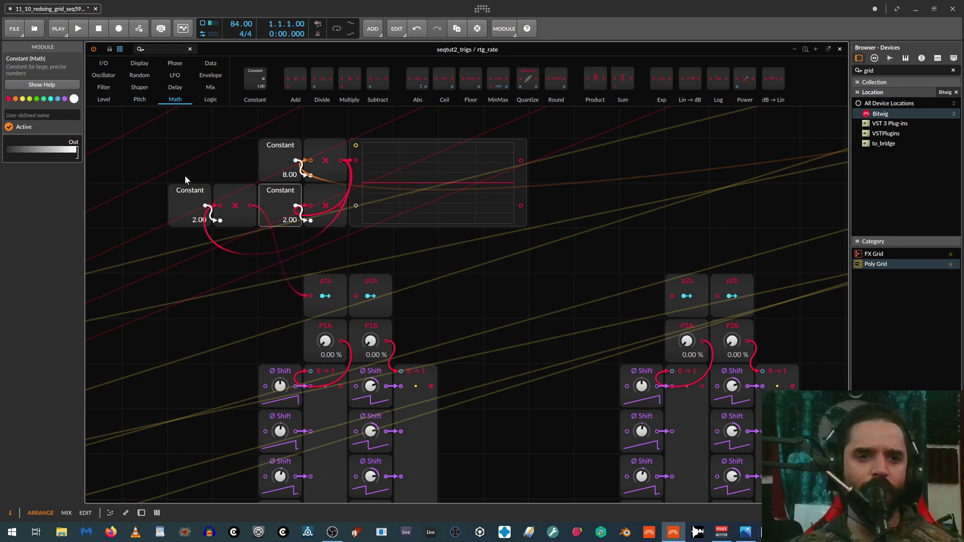
left_click_drag(152, 194, 236, 228)
left_click_drag(250, 195, 212, 279)
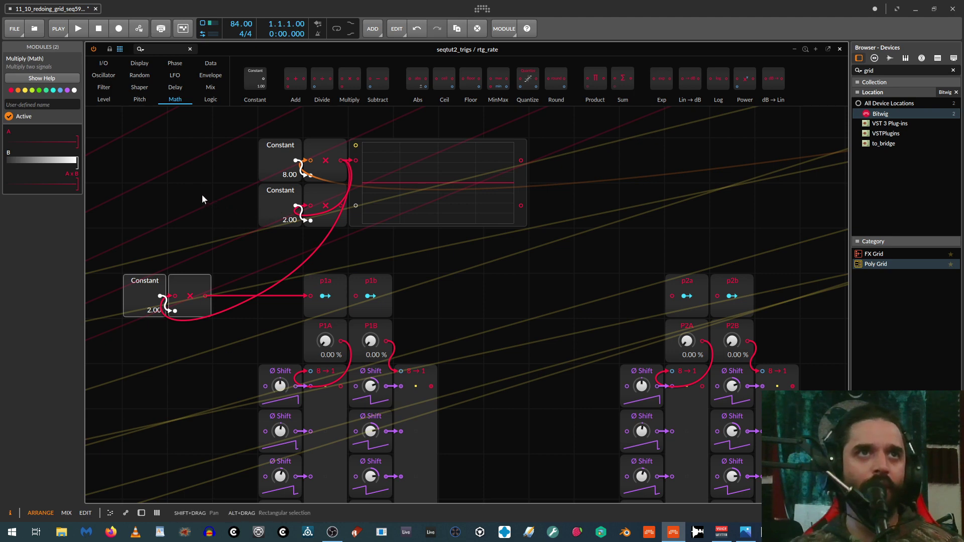
Insert a Bias of -100 % after the other times-2 Multiply and connect its output to the p1b Modulator Out.
mouse_move(224, 194)
left_mouse_down()
mouse_move(331, 226)
mouse_move(301, 211)
mouse_move(257, 210)
mouse_move(257, 256)
mouse_move(257, 211)
left_mouse_up()
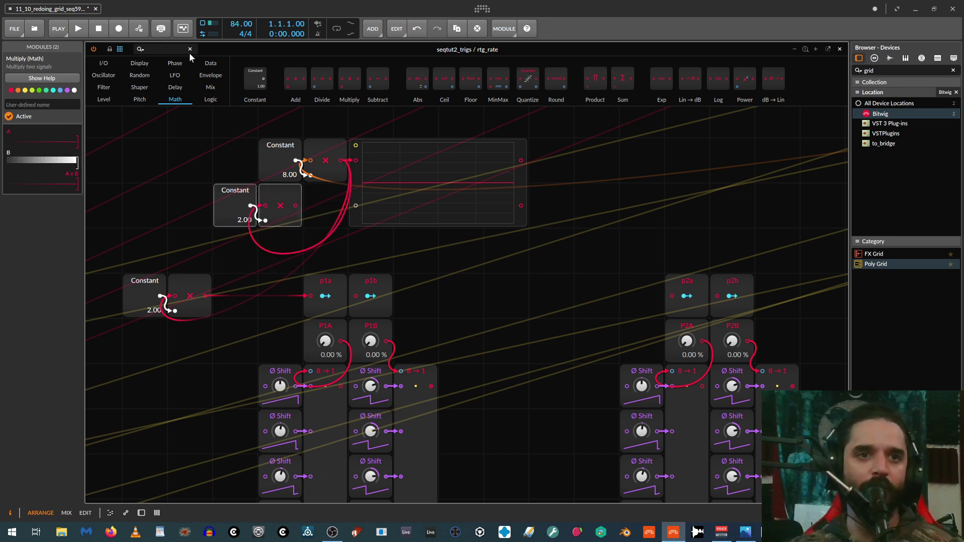
type("b")
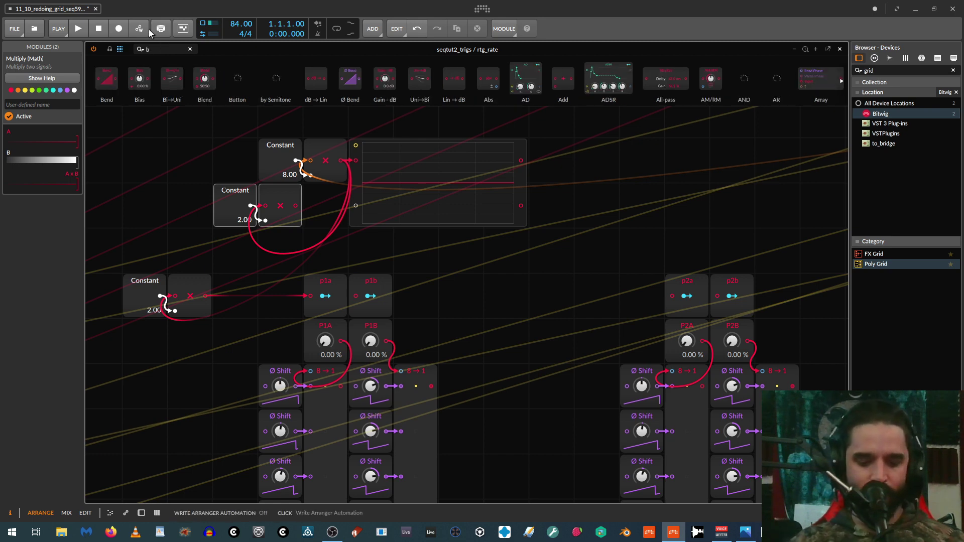
type("ias")
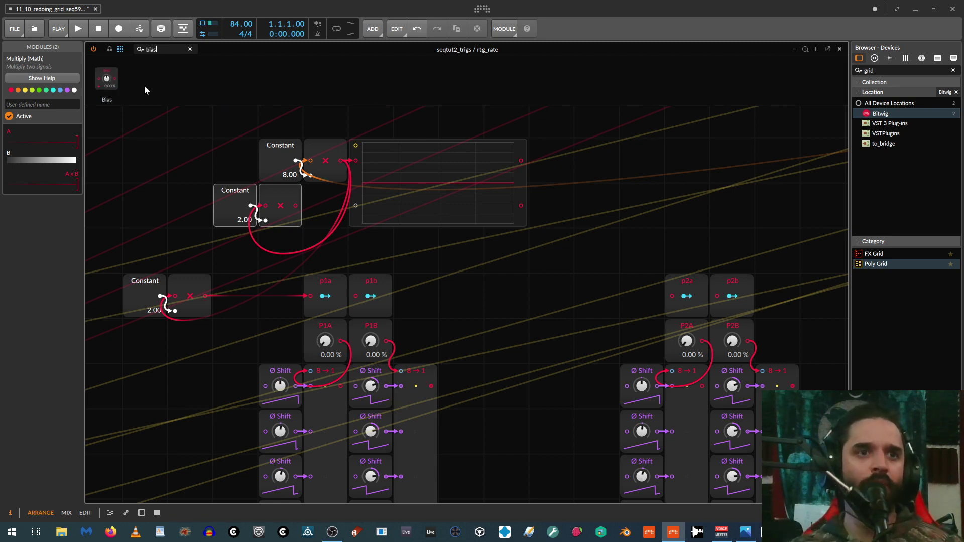
left_click_drag(107, 79, 310, 209)
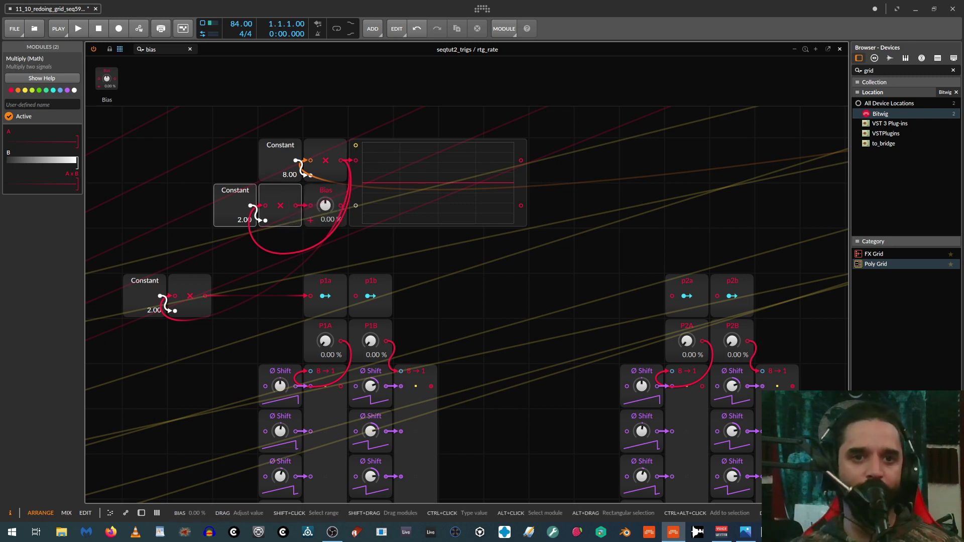
left_click_drag(328, 207, 328, 282)
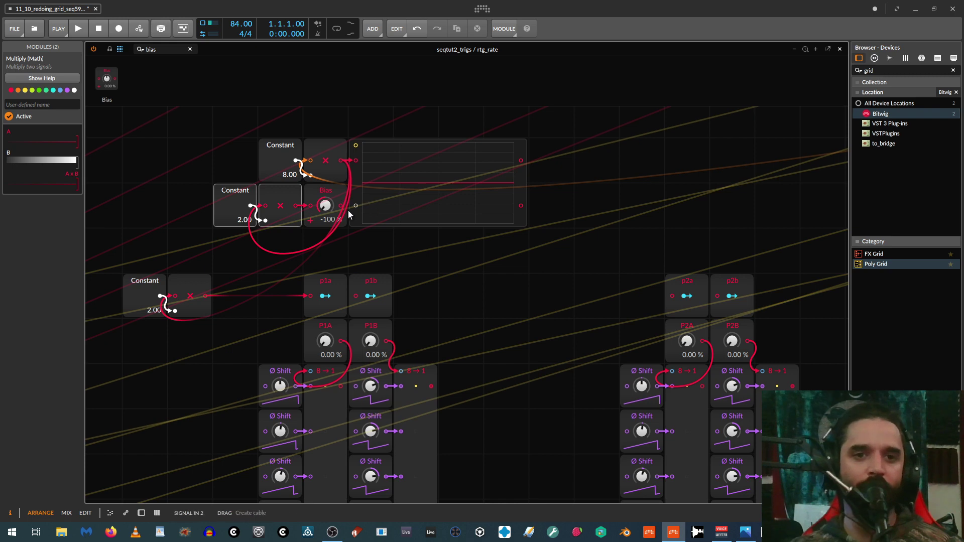
left_click_drag(343, 210, 355, 296)
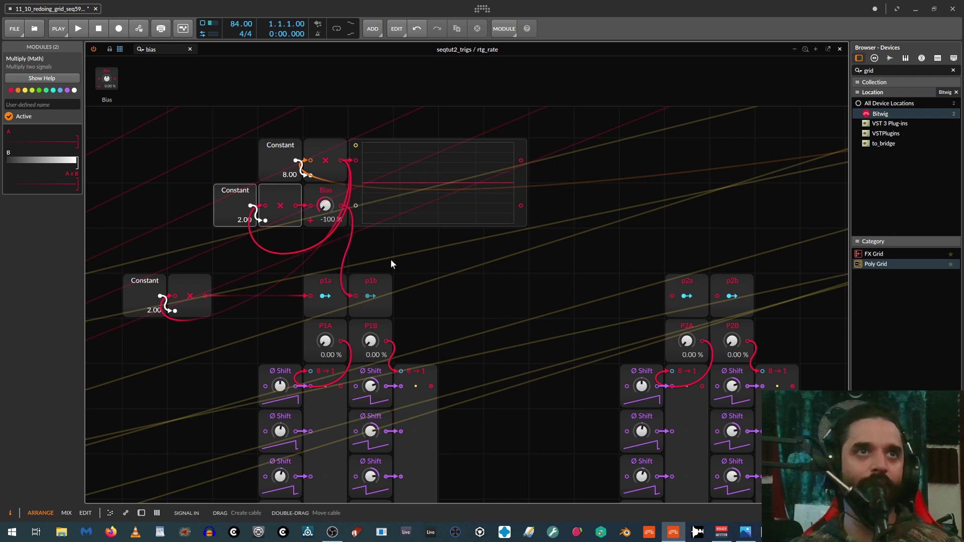
Move the Oscilloscope aside and place the Constant 8 and its Multiply directly in front of it.
left_click_drag(360, 218, 450, 218)
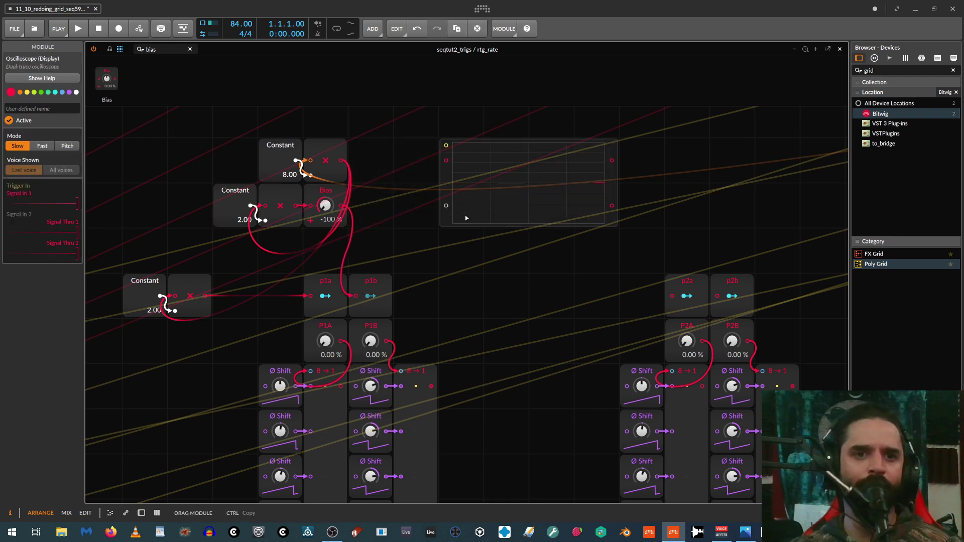
left_click(327, 196)
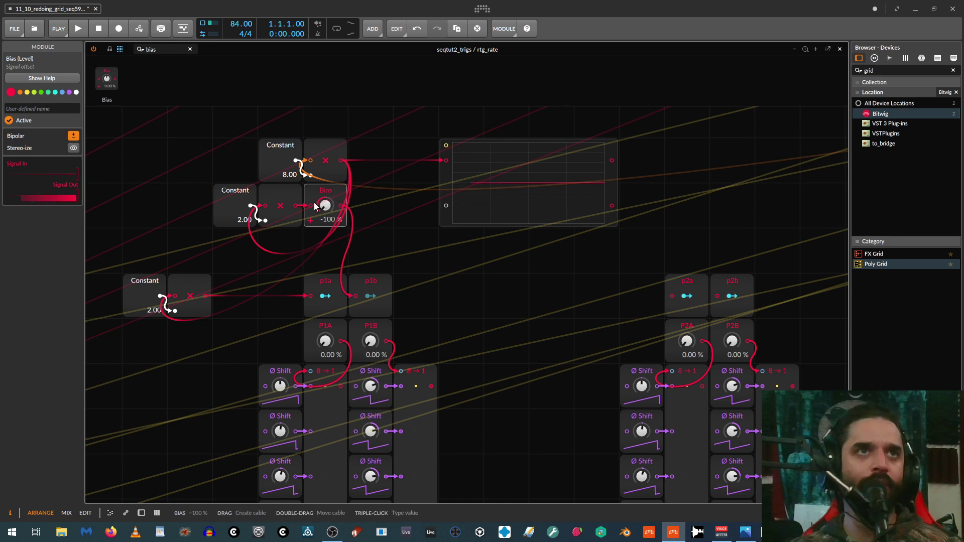
left_click_drag(378, 127, 377, 167)
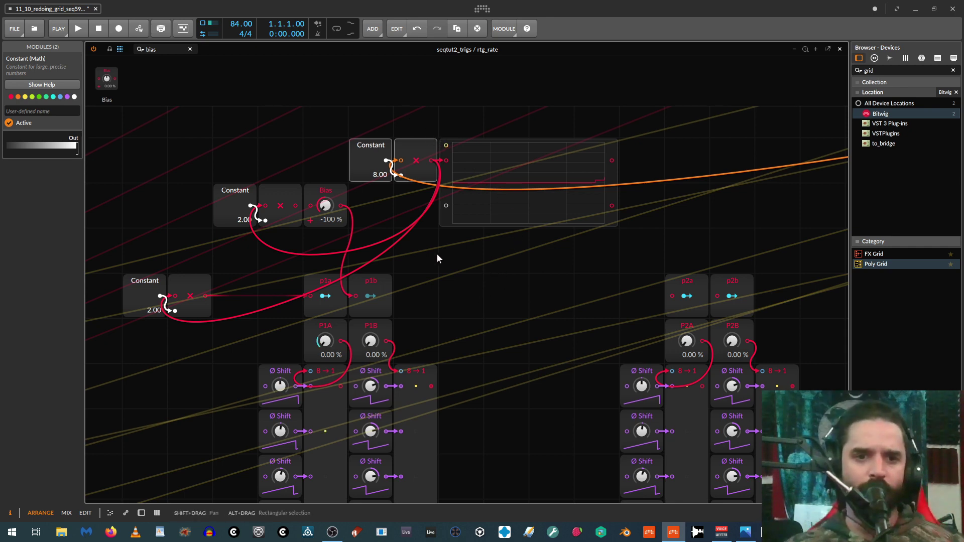
scroll(436, 253, "down", 3)
scroll(474, 233, "up", 4)
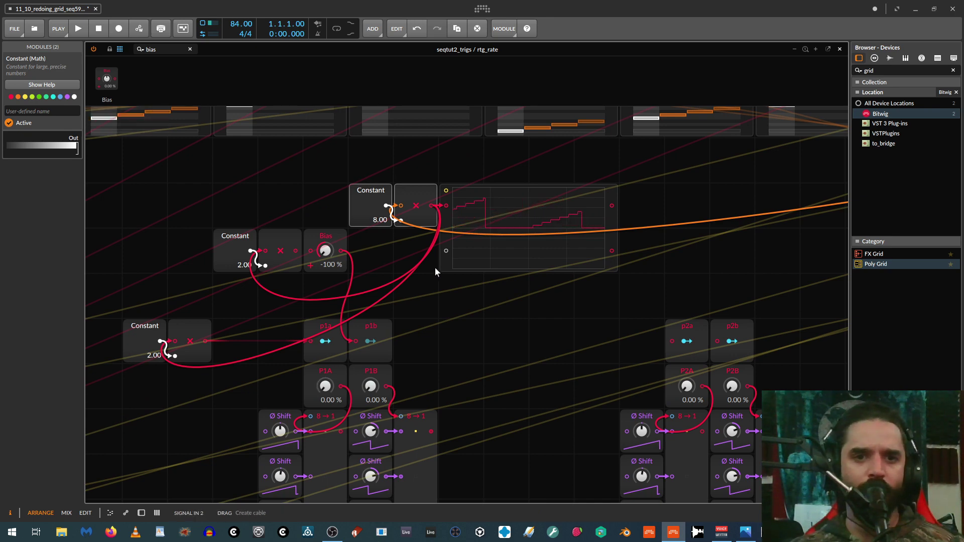
Check the parameter mapping of the p1b Modulator Out.
left_click(370, 345)
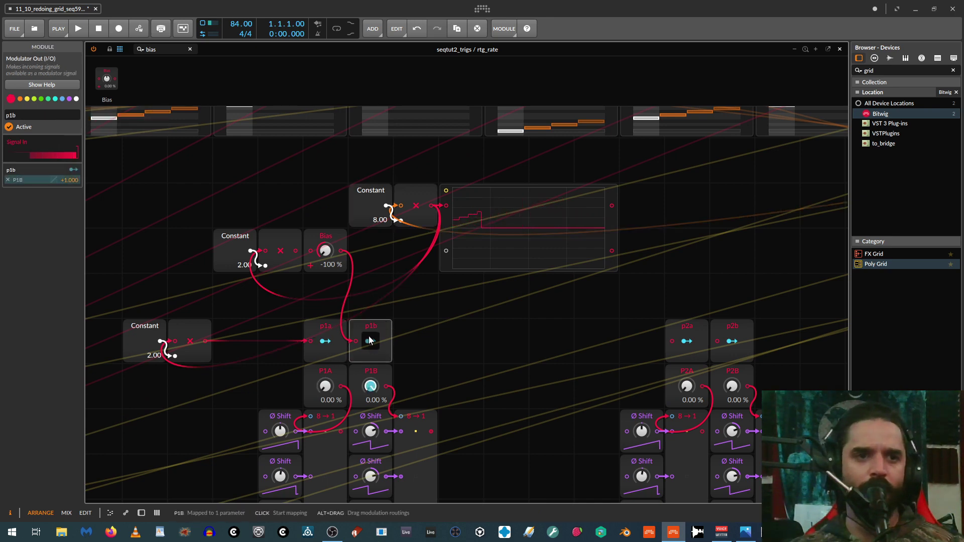
left_click(372, 343)
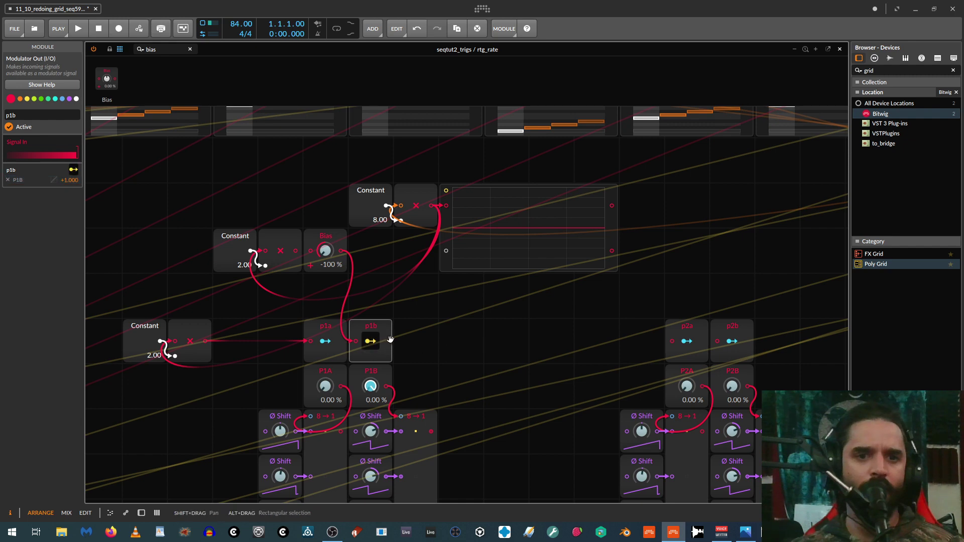
left_click(368, 343)
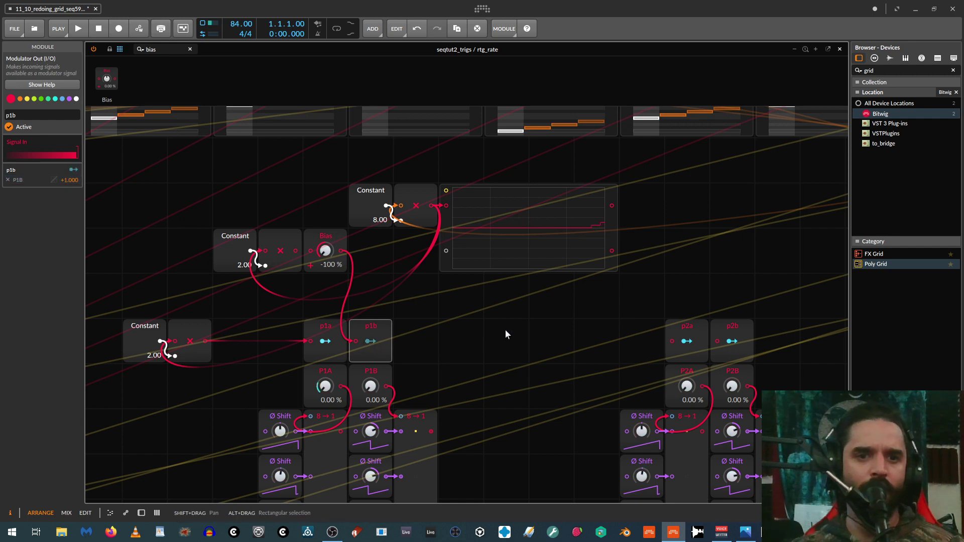
Examine how the P1A and P1B Values select through the first two Ø Shift stacks, comparing them with the scaled signal in the Oscilloscope.
scroll(505, 329, "down", 5)
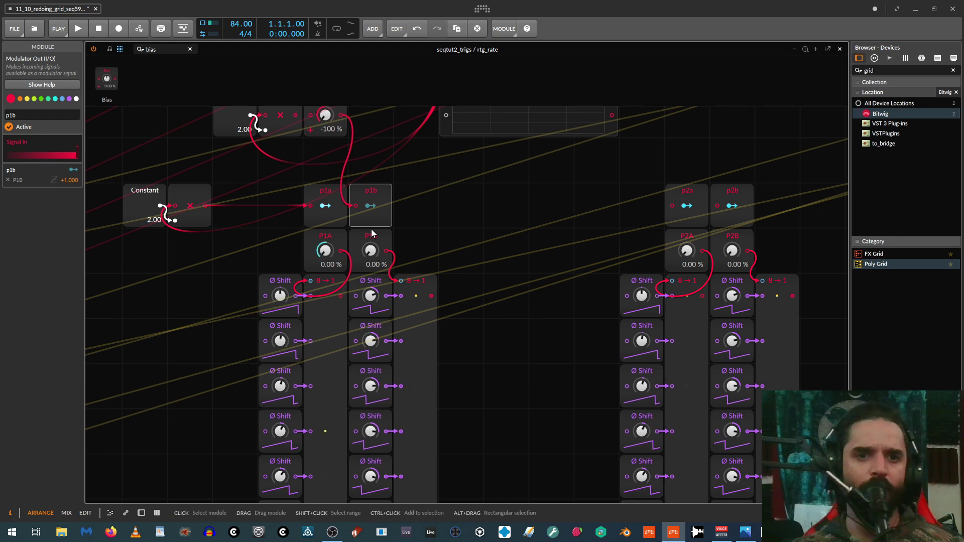
scroll(493, 258, "up", 3)
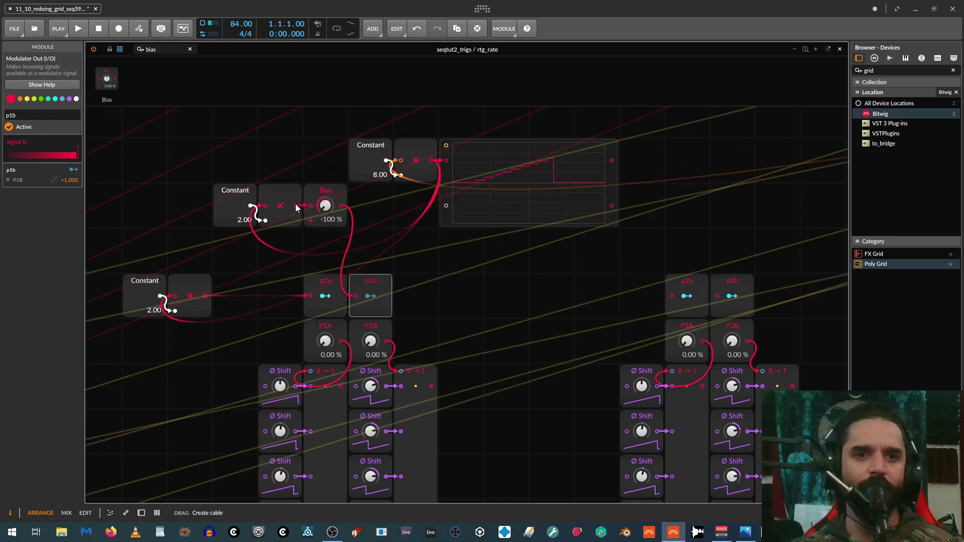
scroll(499, 281, "down", 3)
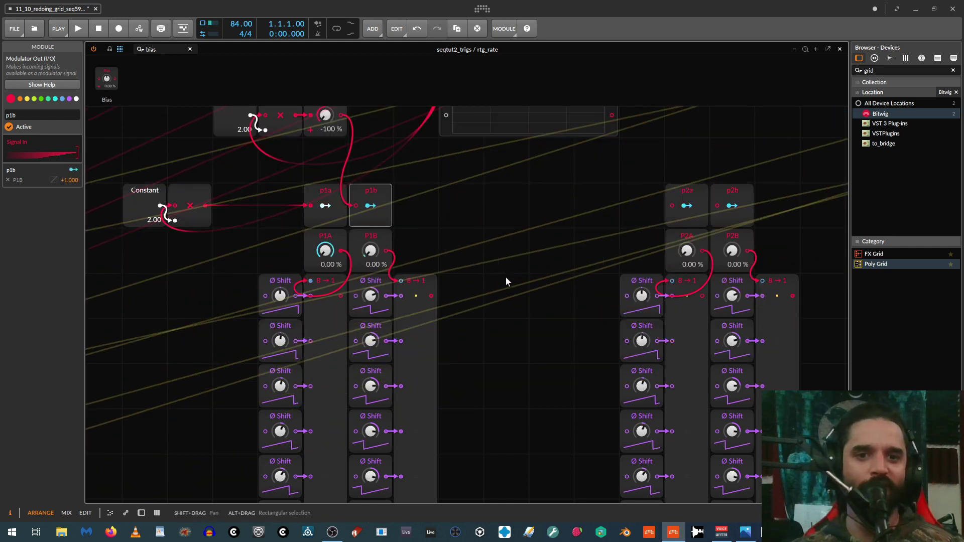
scroll(506, 276, "down", 3)
scroll(511, 246, "up", 2)
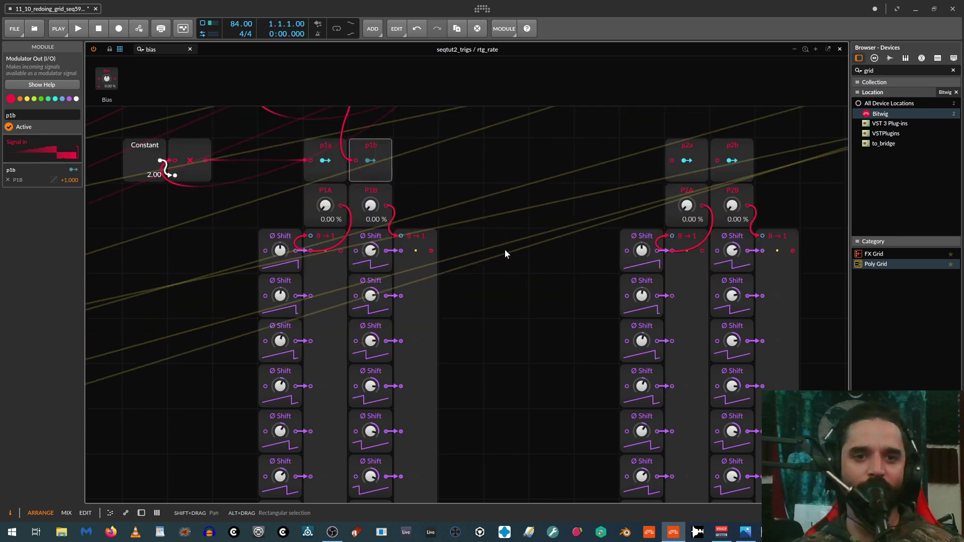
scroll(504, 248, "down", 3)
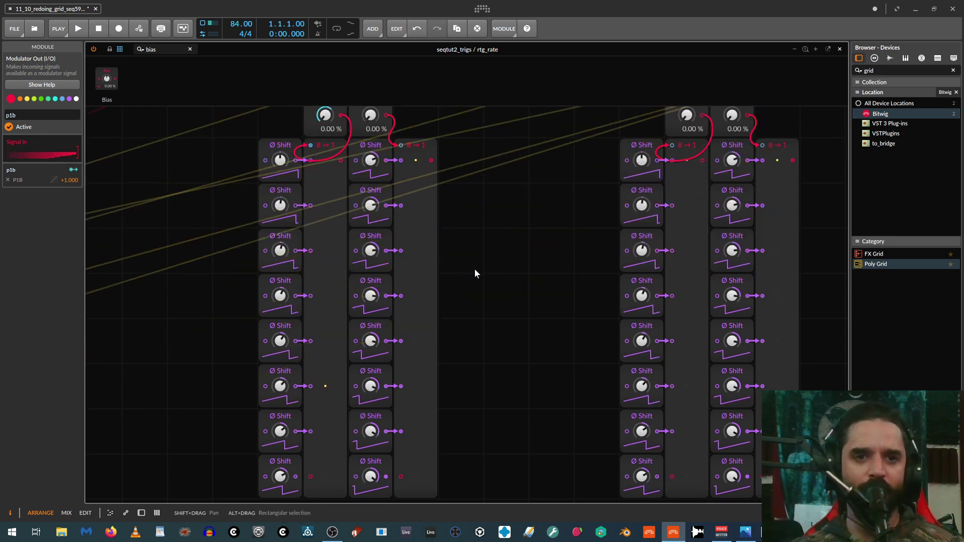
scroll(496, 268, "up", 3)
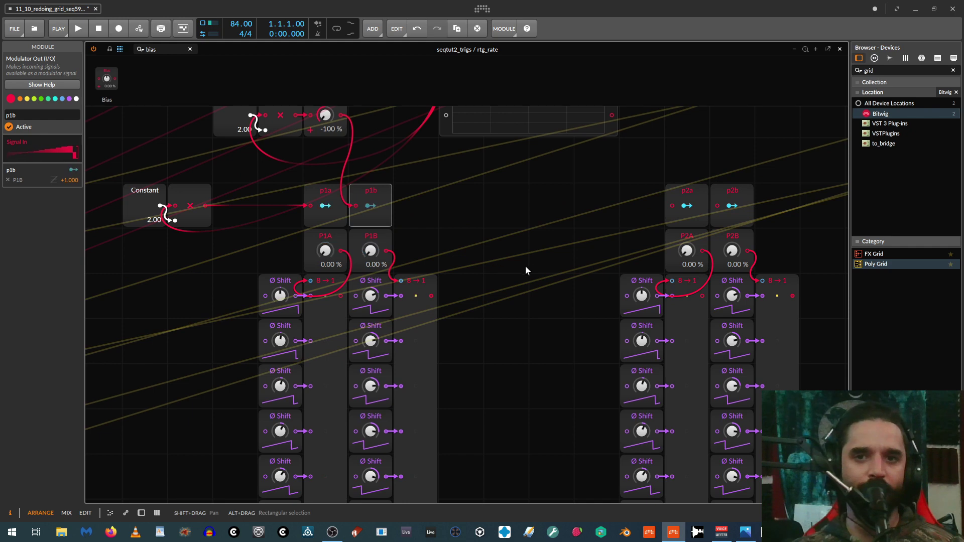
scroll(525, 265, "up", 3)
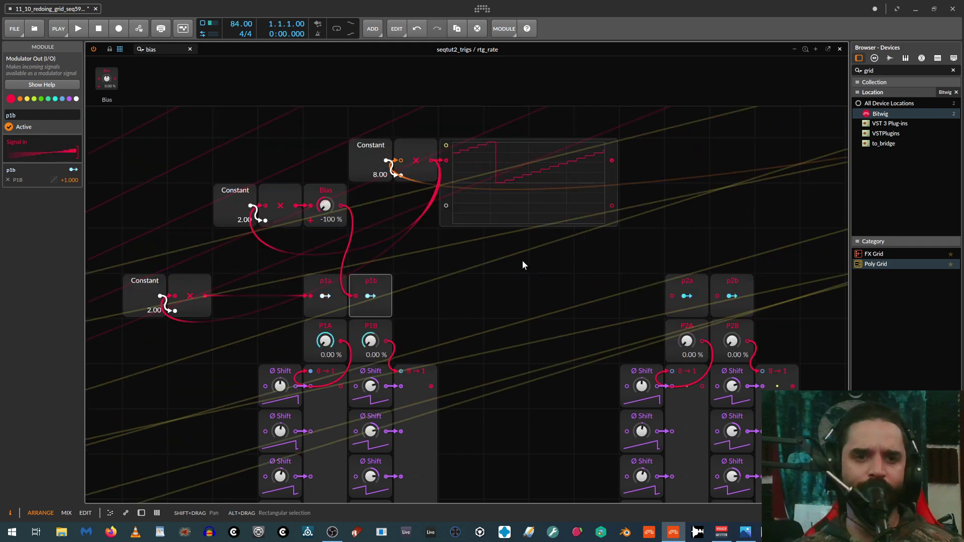
scroll(522, 261, "down", 3)
scroll(514, 260, "up", 3)
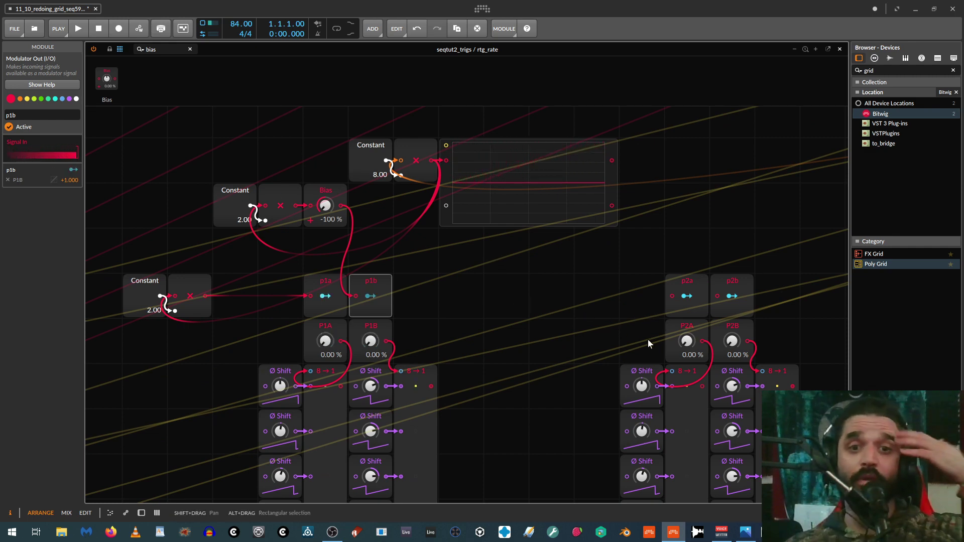
Move the Oscilloscope aside, copy p1a's Constant 2 and Multiply in front of p2a, and connect the copy's output to the p2a Modulator Out.
left_click_drag(444, 181, 580, 180)
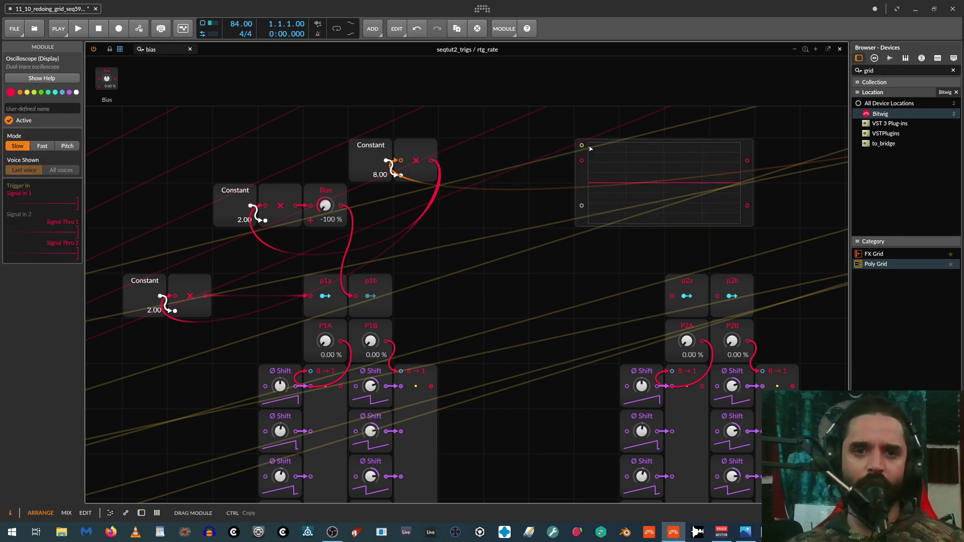
left_click_drag(105, 267, 221, 316)
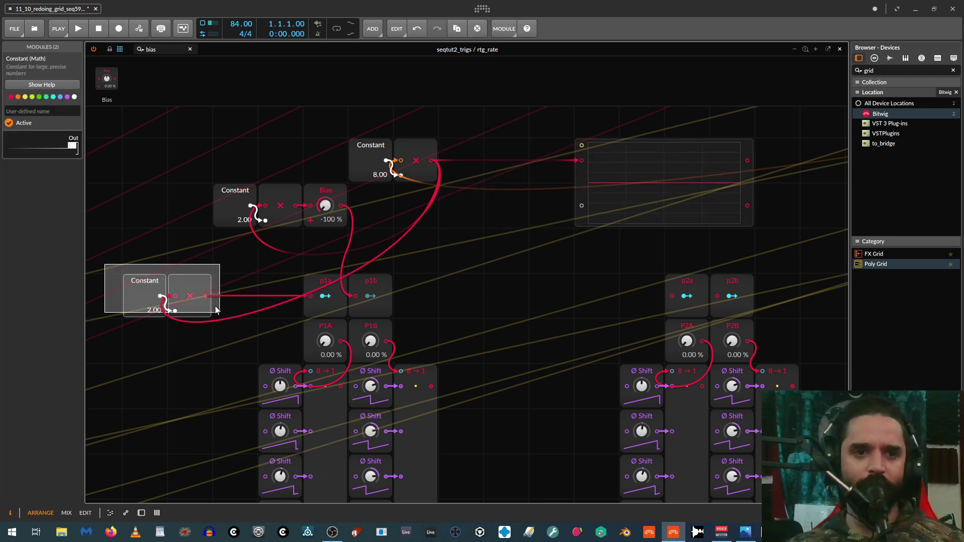
left_click_drag(189, 282, 672, 297)
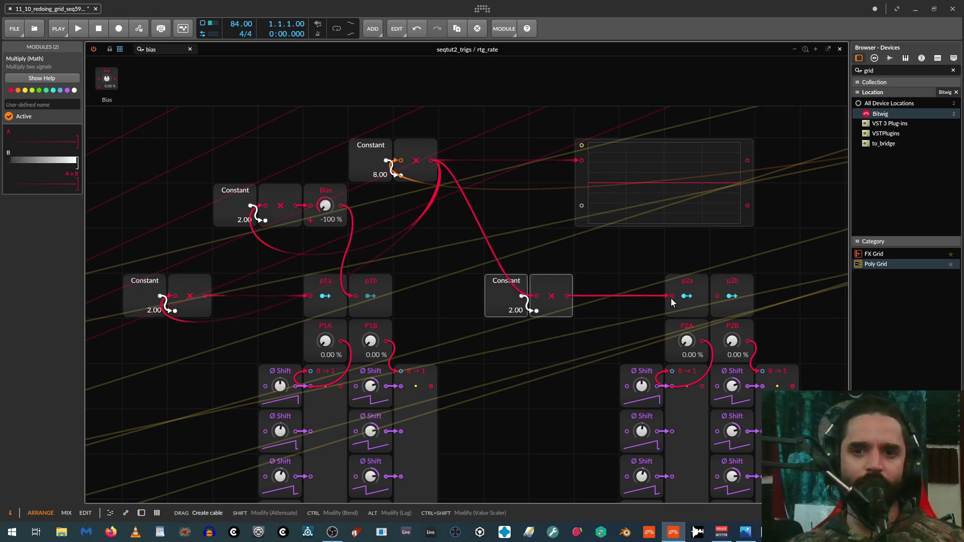
Copy p1b's Constant 2, Multiply and -100 % Bias chain beside p2b and connect the copied Bias output to the p2b Modulator Out.
left_click_drag(627, 360, 602, 363)
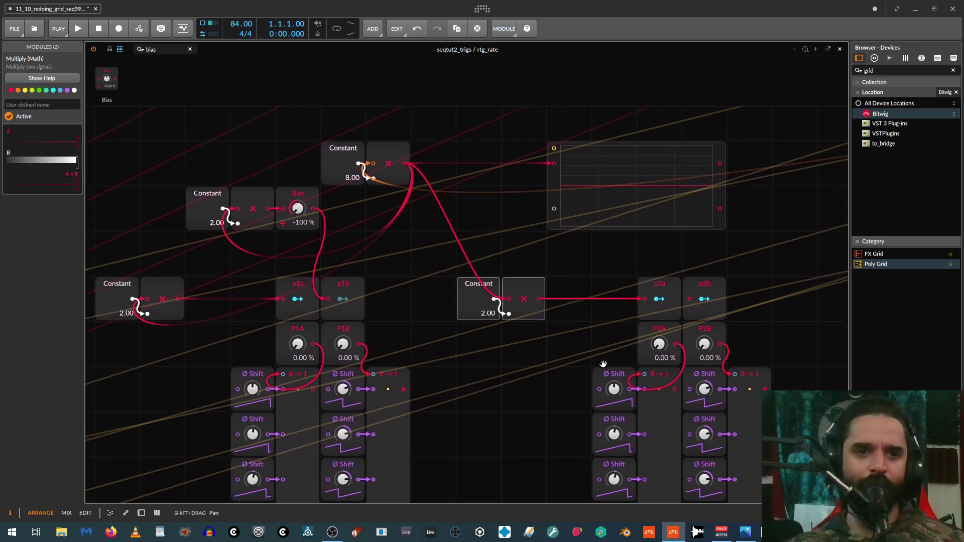
left_click_drag(165, 209, 337, 217)
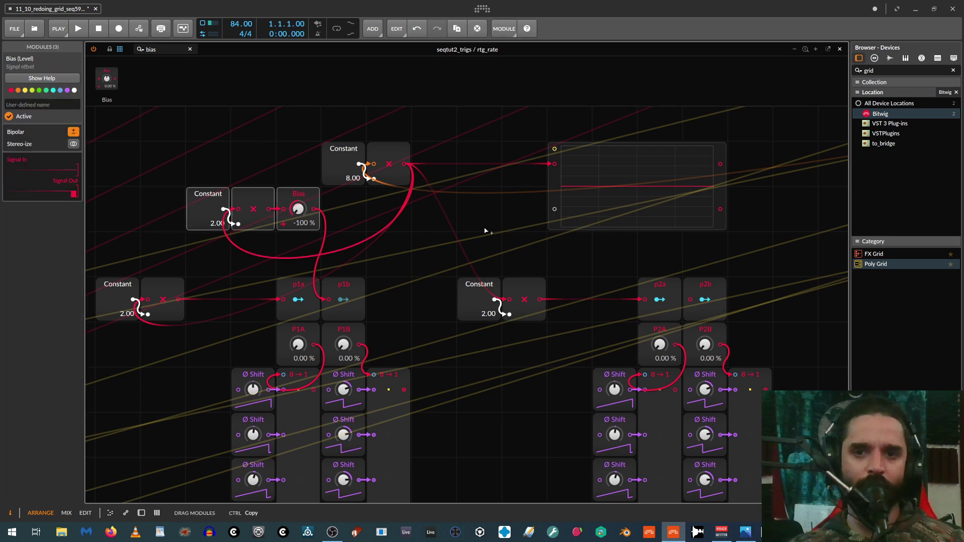
left_click_drag(849, 267, 610, 300)
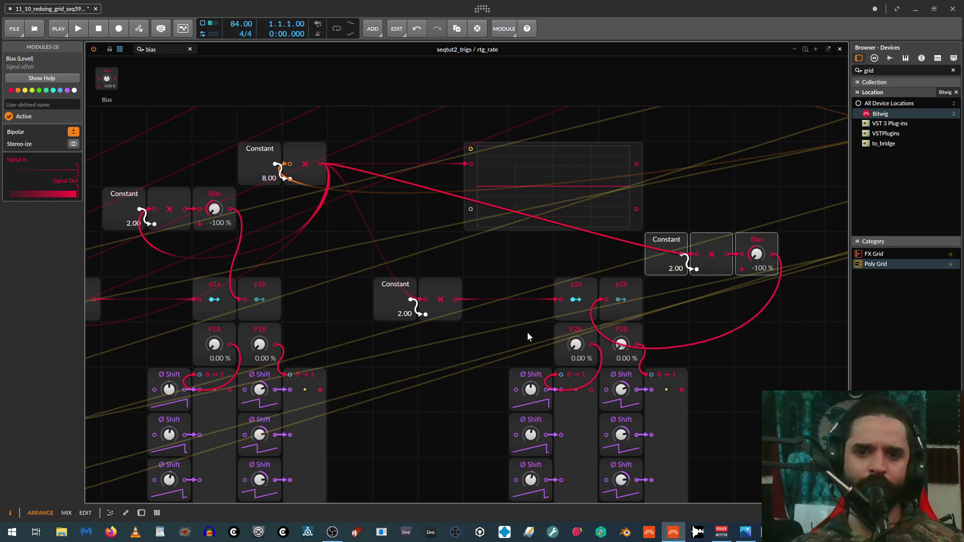
Inspect both pairs of Ø Shift stacks and move the Constant 2 and Multiply feeding p2a up one row.
scroll(499, 318, "down", 3)
scroll(499, 314, "down", 4)
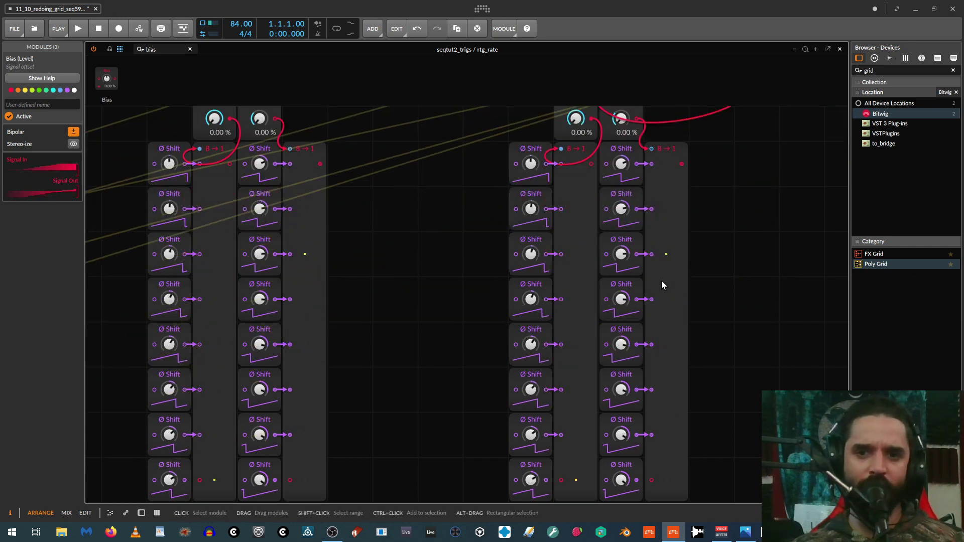
scroll(572, 286, "up", 3)
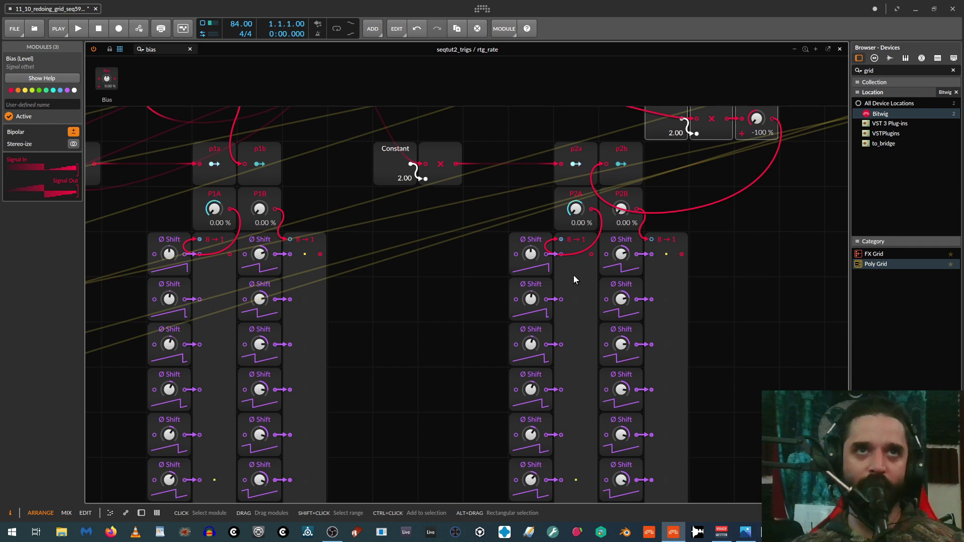
scroll(574, 276, "down", 3)
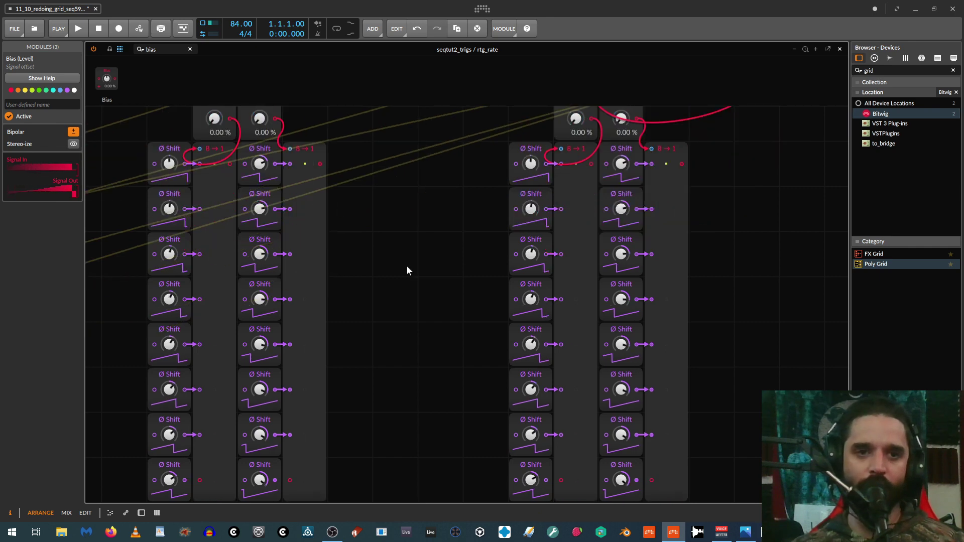
scroll(401, 269, "up", 4)
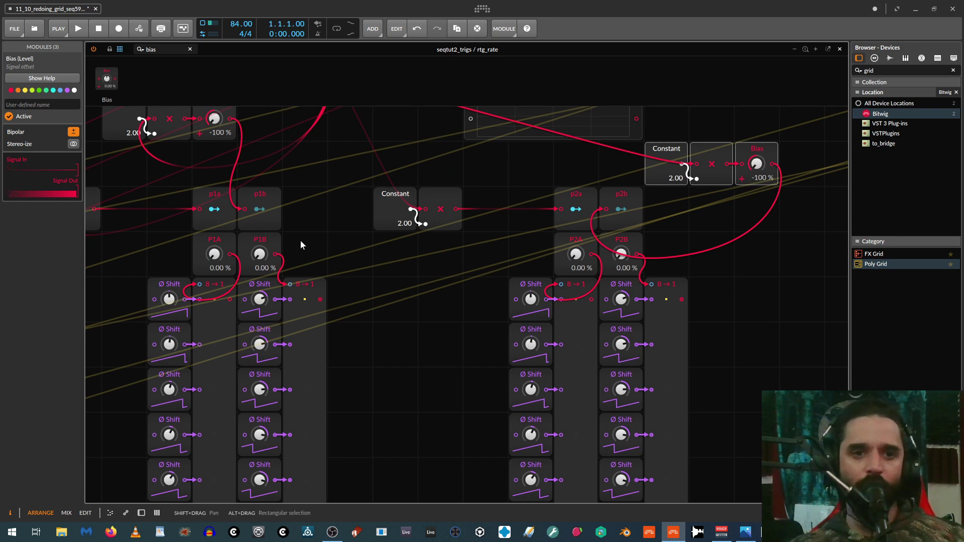
left_click_drag(355, 169, 435, 175)
left_click_drag(402, 302, 477, 293)
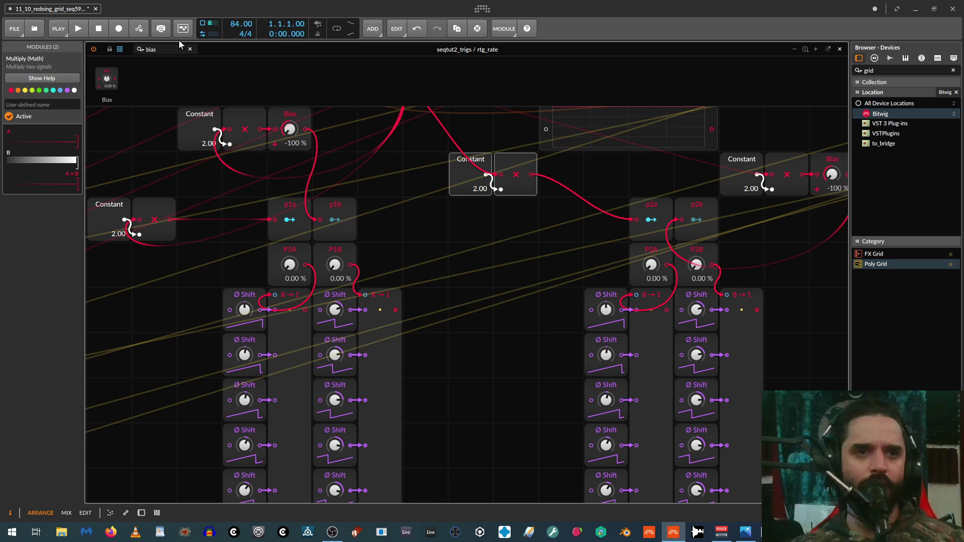
Clear the module search and add a Select module beside the p1b Modulator Out.
left_click(190, 49)
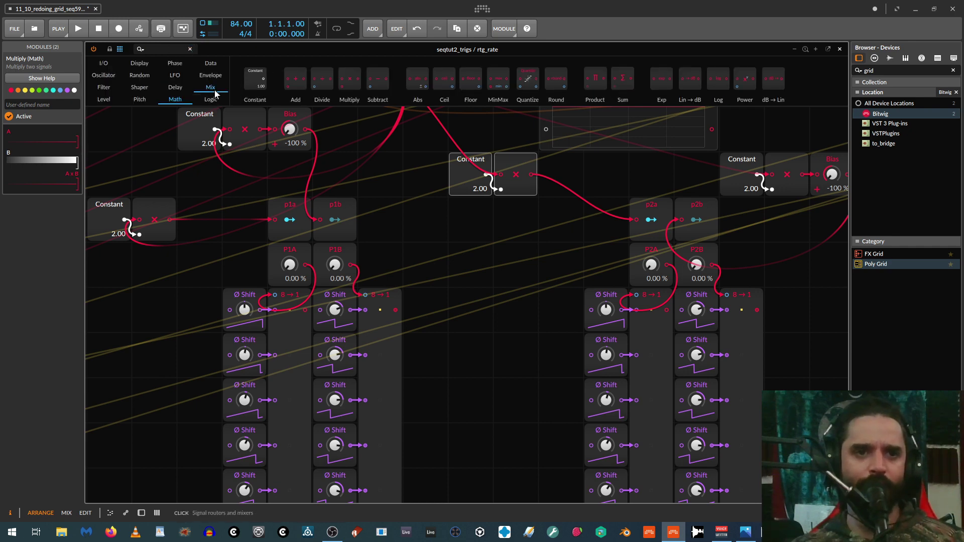
left_click_drag(410, 79, 425, 233)
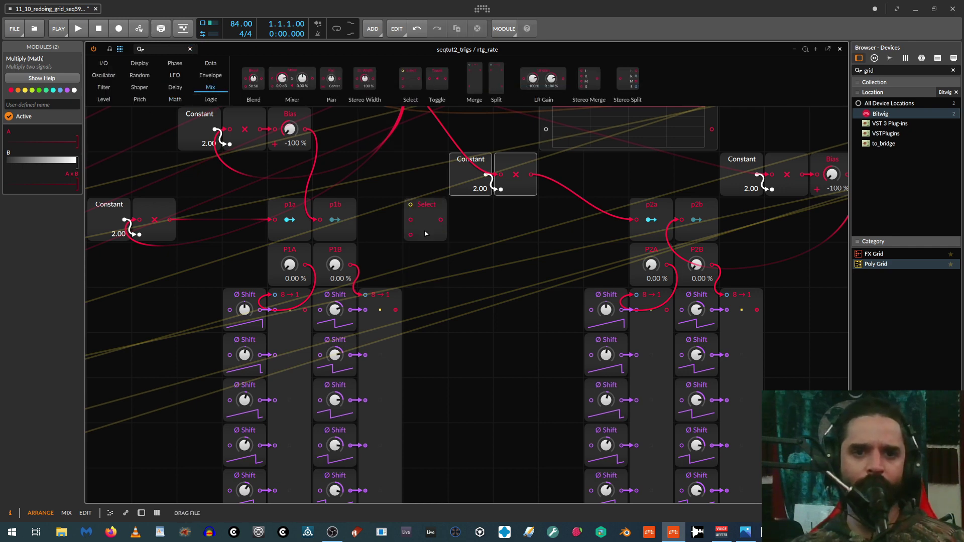
Name the Select module p1_join and wire the outputs of the P1A and P1B 8 → 1 modules into its two signal inputs.
left_click(417, 239)
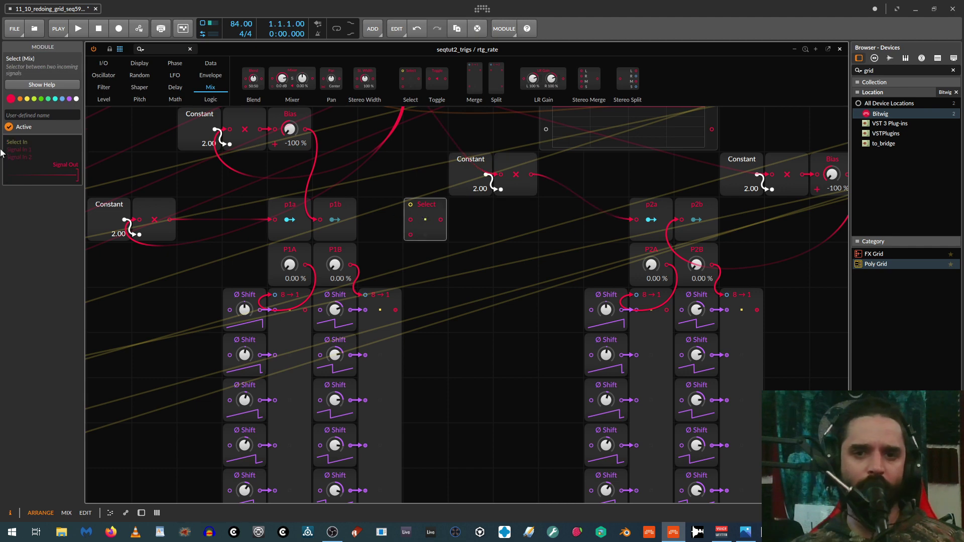
left_click(43, 110)
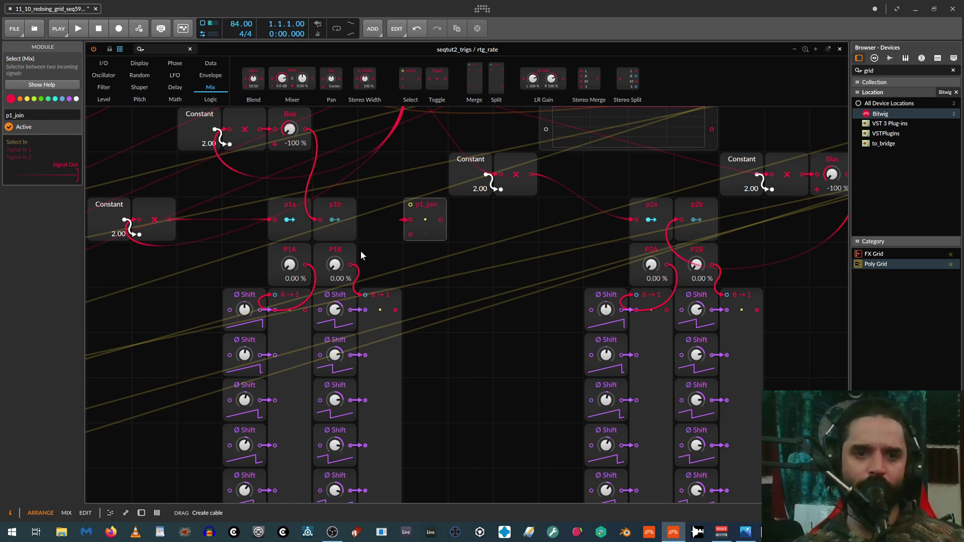
left_click_drag(411, 220, 305, 310)
left_click_drag(397, 310, 410, 239)
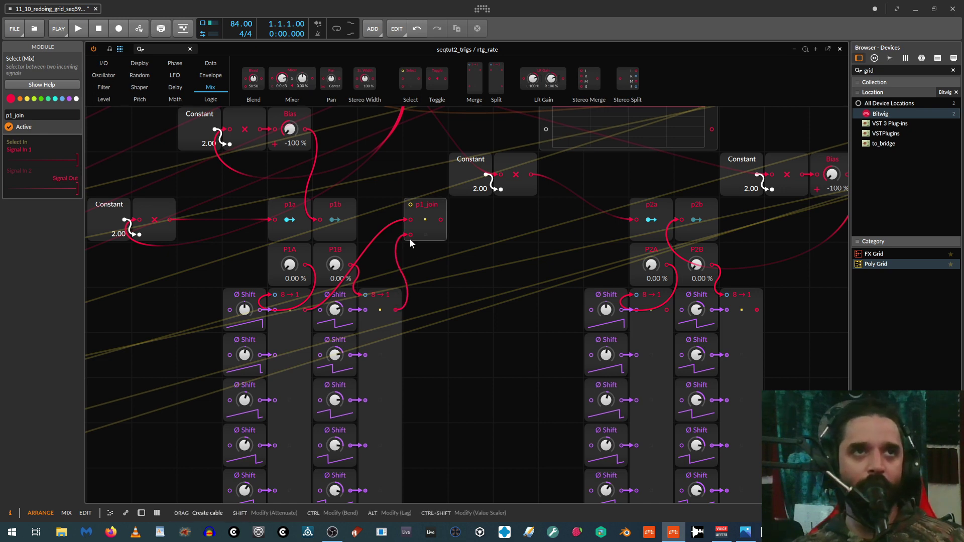
Add a ≥ comparator near the 2.00 Constant chain and feed its first input from the multiplier next to the 8.00 Constant.
left_click_drag(449, 306, 511, 397)
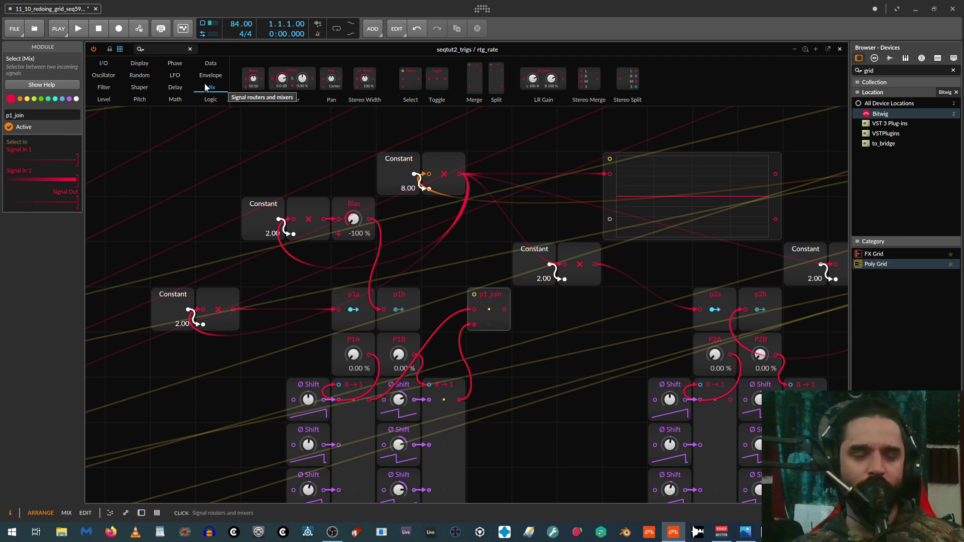
left_click(178, 100)
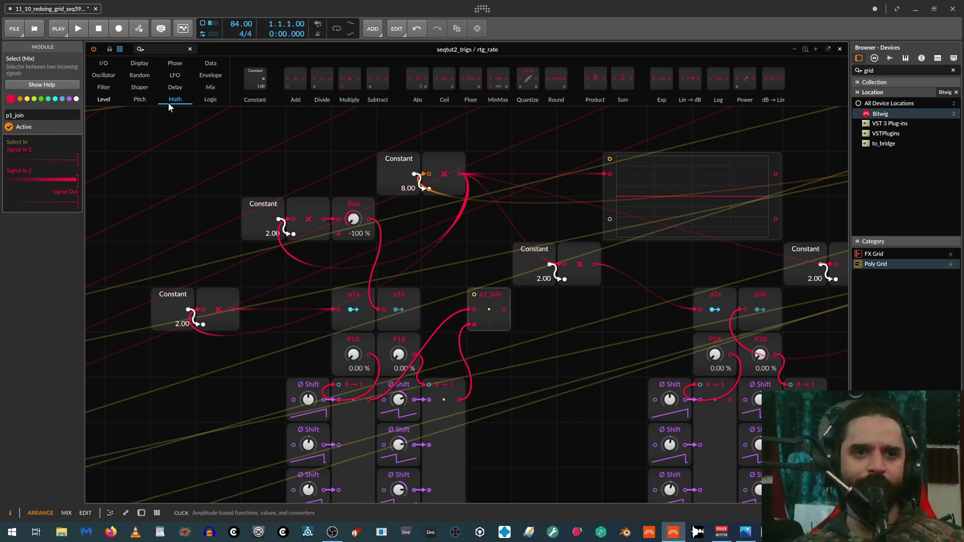
left_click(207, 98)
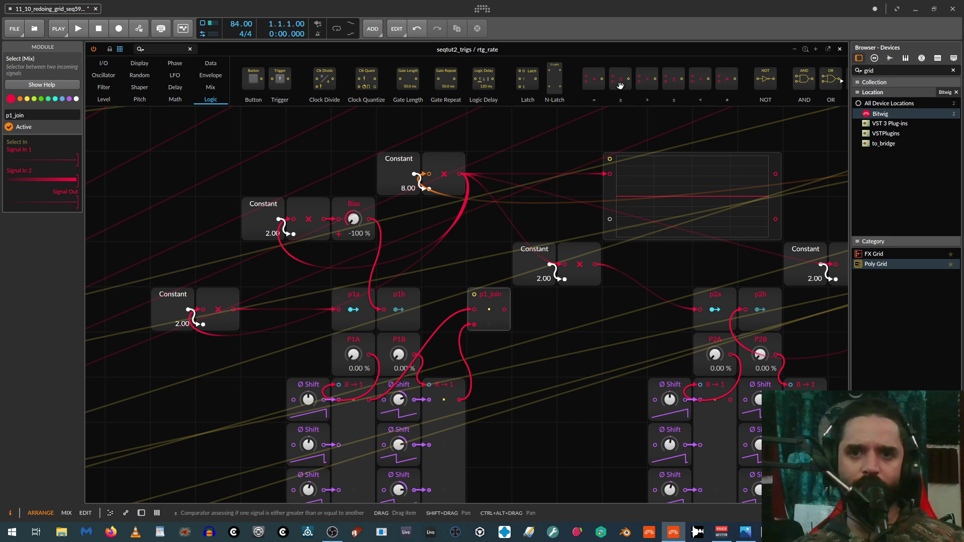
left_click_drag(618, 78, 149, 228)
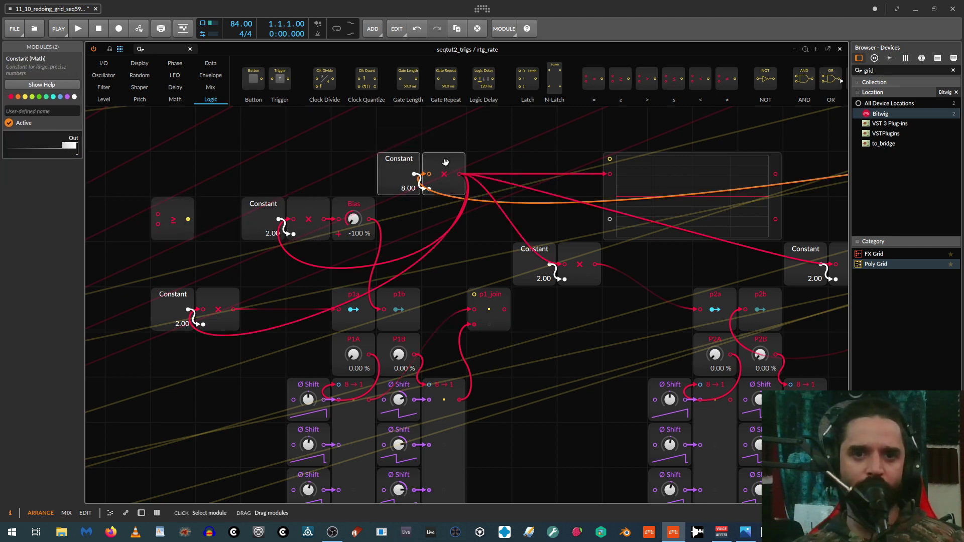
left_click_drag(452, 188, 427, 243)
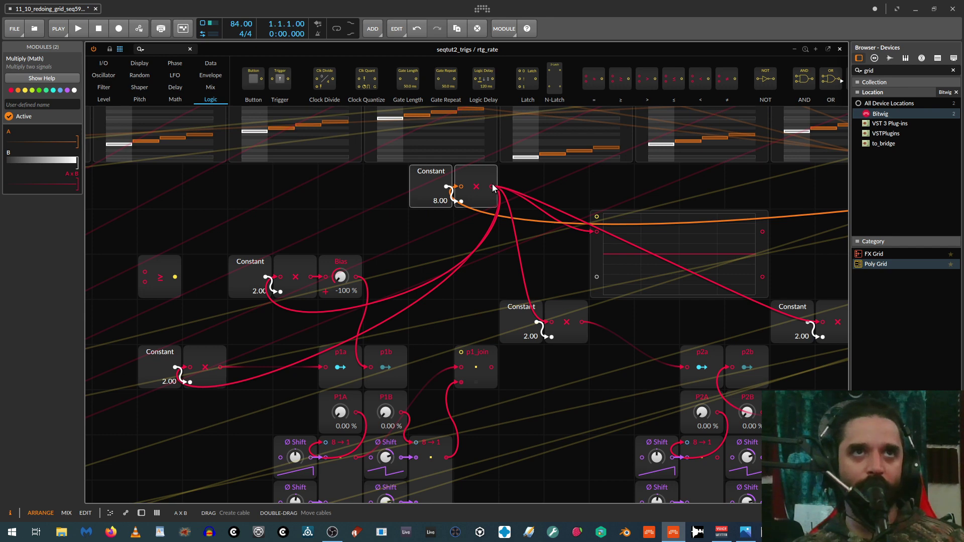
left_click_drag(492, 186, 330, 236)
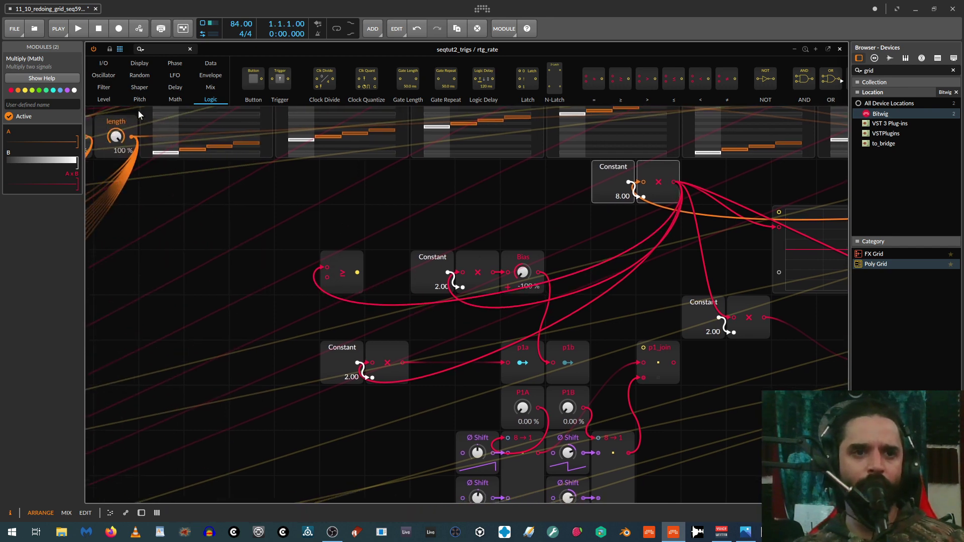
Attach a Constant of 0.5 to the ≥ comparator's second input and wire the comparator's output to p1_join's select input.
left_click(175, 100)
left_click_drag(255, 80, 303, 273)
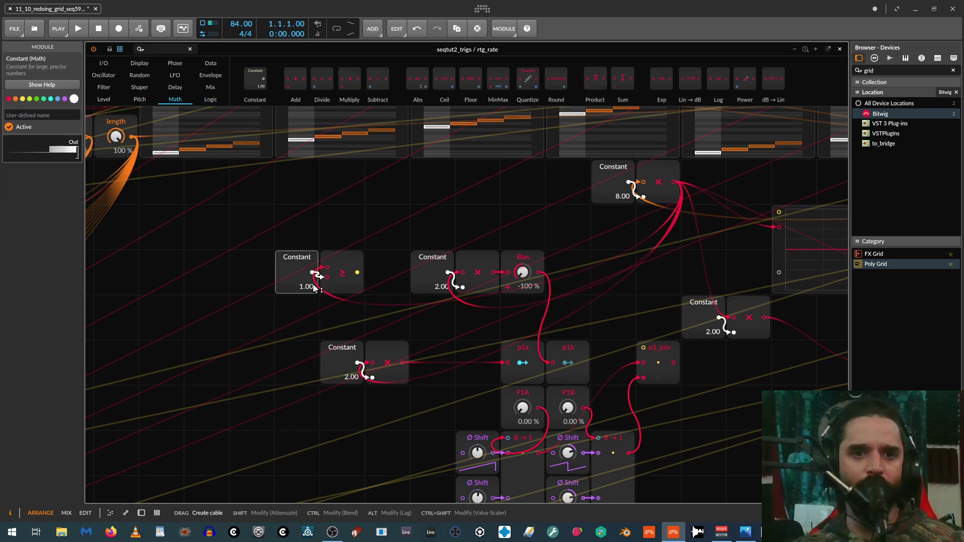
left_click(304, 287, "ctrl")
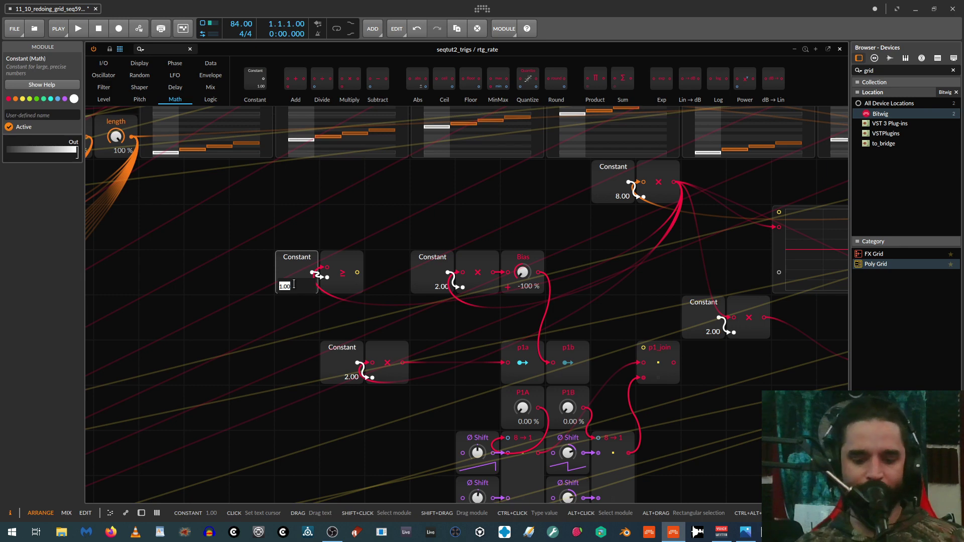
type(".5")
key("Return")
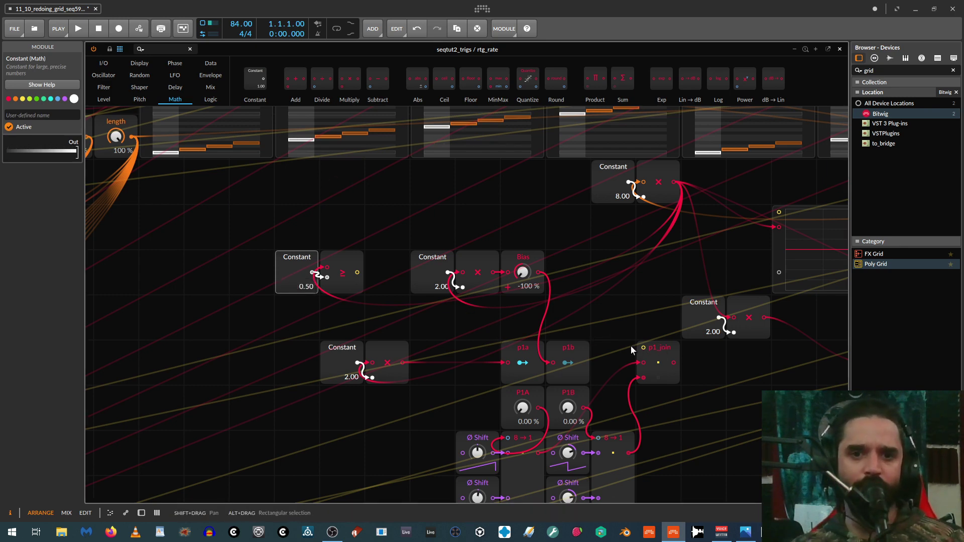
left_click_drag(643, 347, 357, 272)
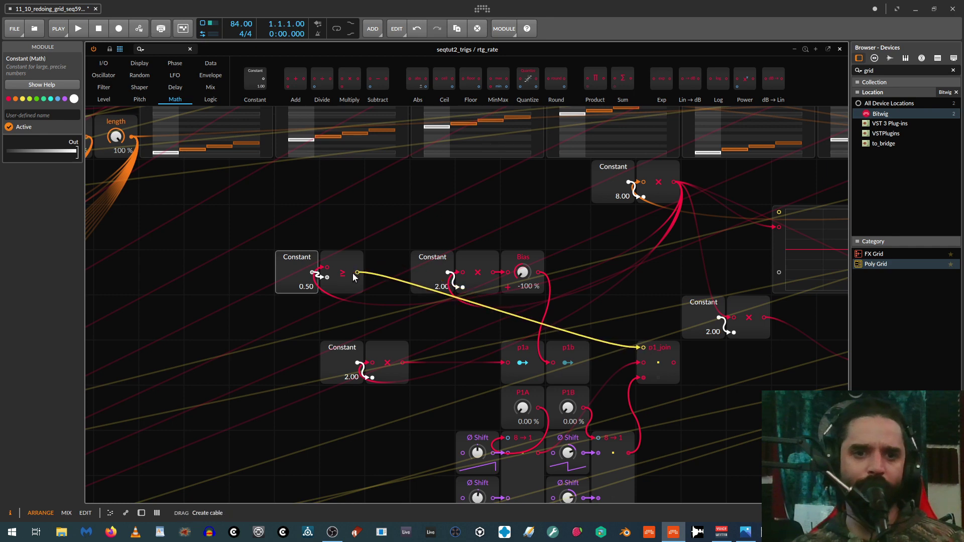
Spread the p1a and p1b modules apart with p1_join between them, and raise the Constant, multiplier and Bias chain feeding p1b.
left_click_drag(488, 333, 544, 426)
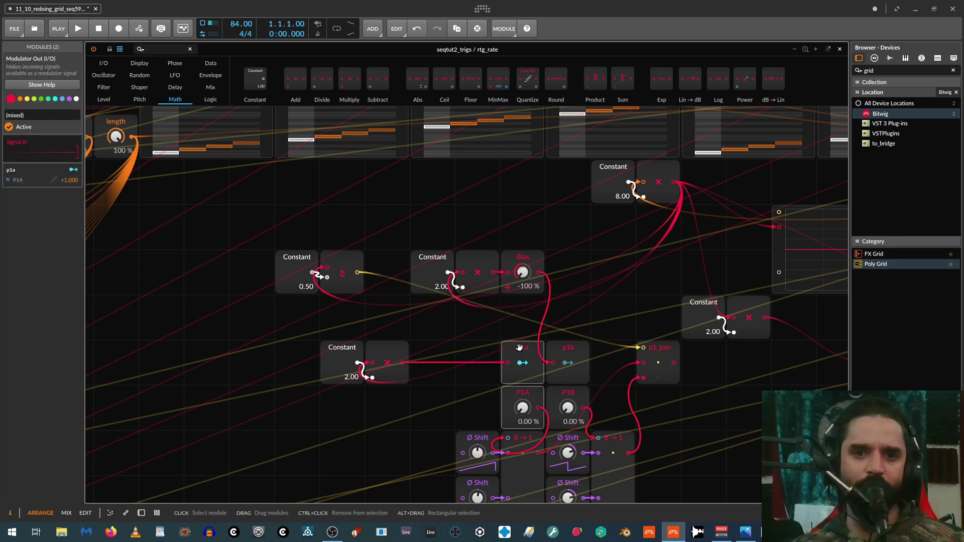
left_click_drag(513, 348, 468, 348)
left_click_drag(566, 329, 572, 389)
left_click_drag(568, 349, 564, 322)
left_click_drag(409, 234, 547, 292)
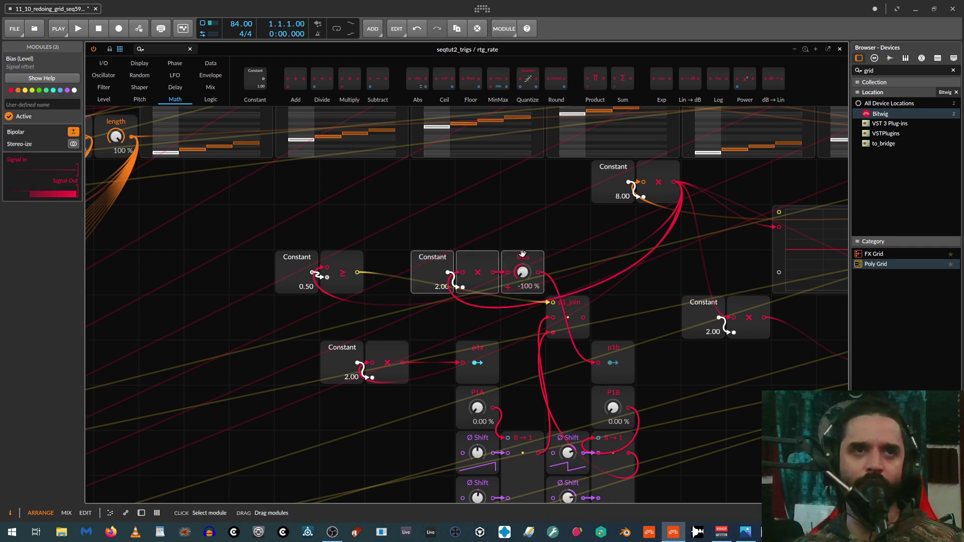
left_click_drag(523, 259, 519, 220)
Move the 2.00 Constant and multiplier feeding p2a up and closer to the 8.00 Constant's multiplier.
left_click_drag(620, 282, 417, 288)
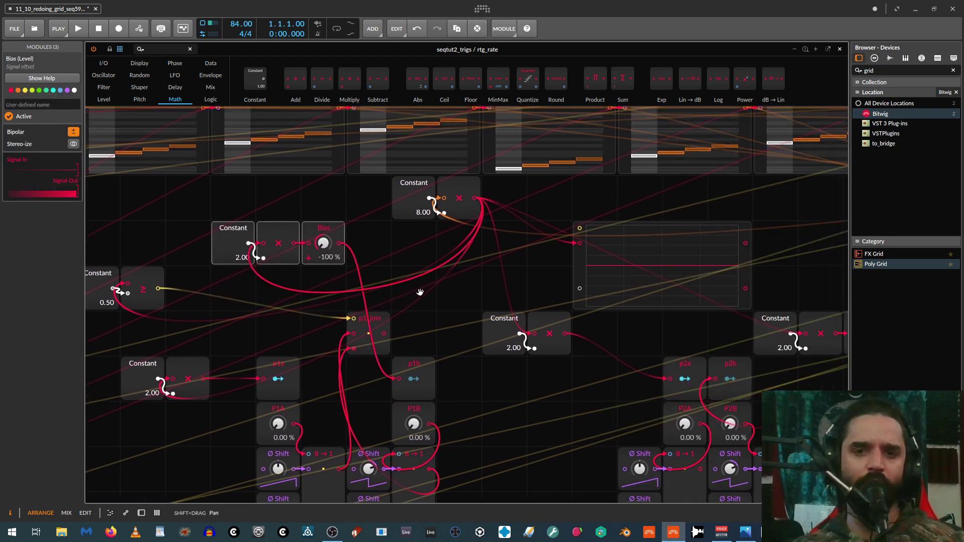
mouse_move(481, 302)
left_mouse_down()
mouse_move(575, 359)
mouse_move(497, 296)
left_mouse_up()
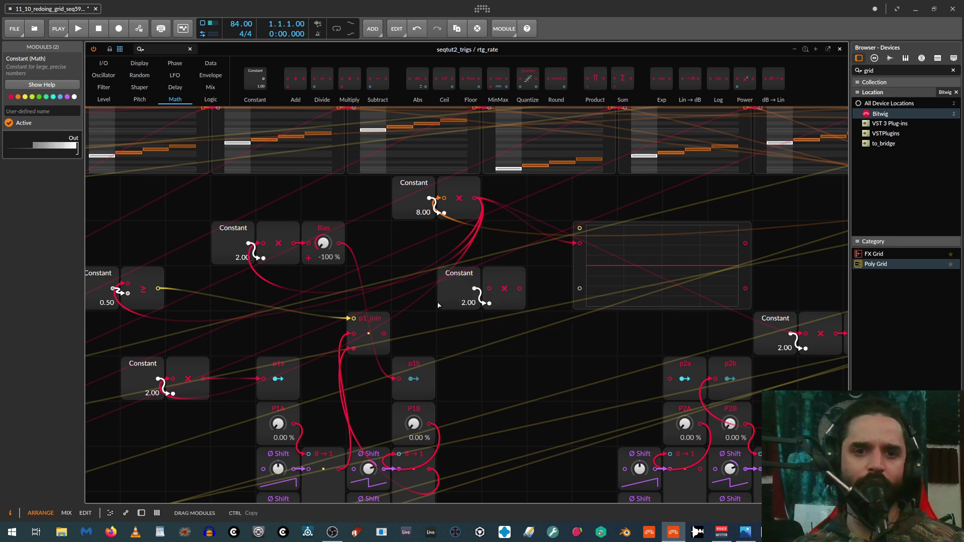
mouse_move(494, 362)
left_mouse_down()
mouse_move(500, 419)
mouse_move(488, 379)
left_mouse_up()
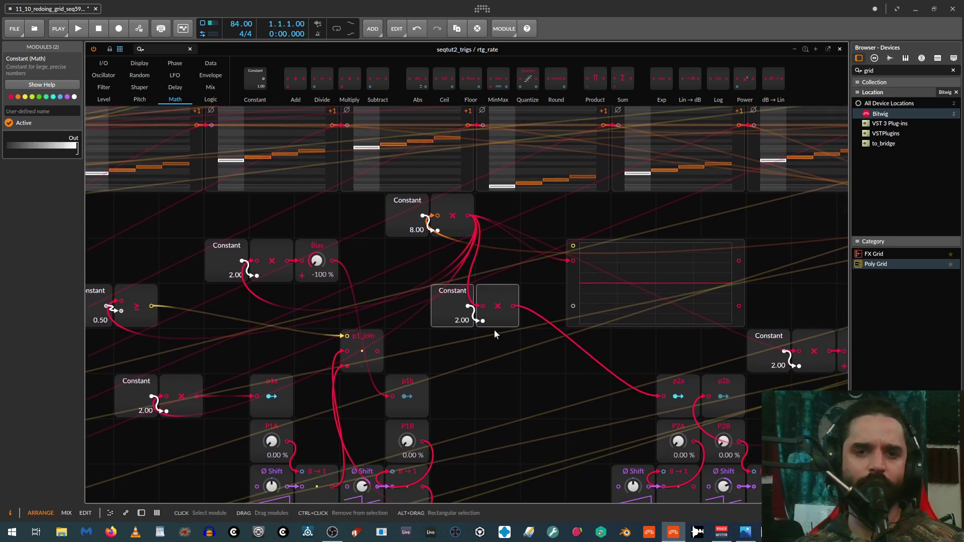
Feed p1_join's output into the oscilloscope's first signal input.
scroll(491, 332, "down", 3)
scroll(462, 326, "up", 1)
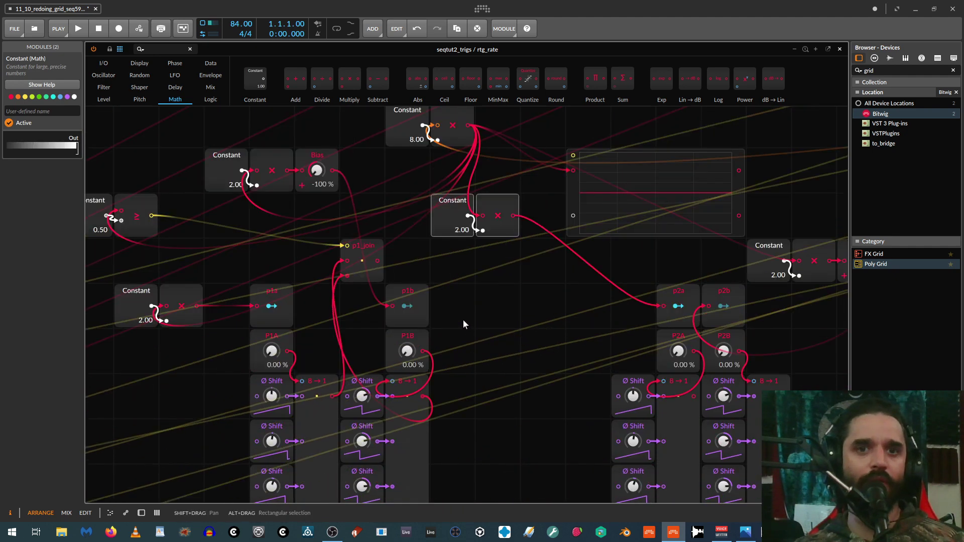
scroll(493, 306, "down", 1)
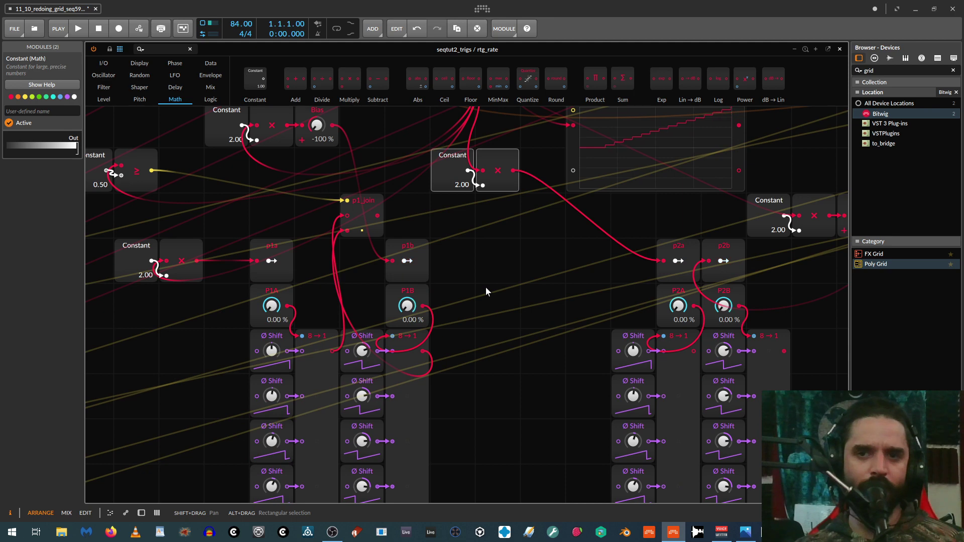
scroll(475, 285, "up", 3)
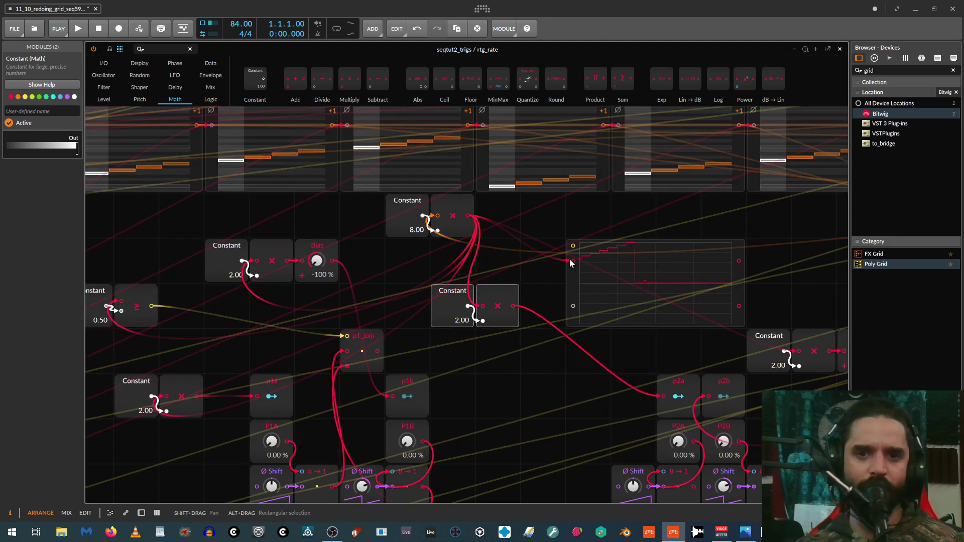
mouse_move(573, 261)
left_mouse_down()
mouse_move(359, 338)
mouse_move(377, 351)
left_mouse_up()
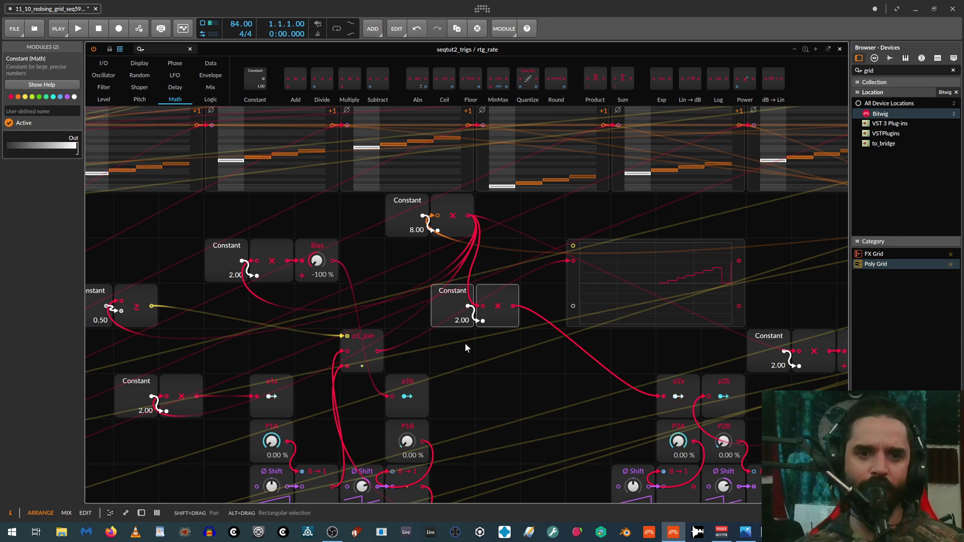
Wire the lowest Ø Shift modules of the p1 and p2 columns to the last inputs of their 8 → 1 modules.
scroll(477, 326, "down", 8)
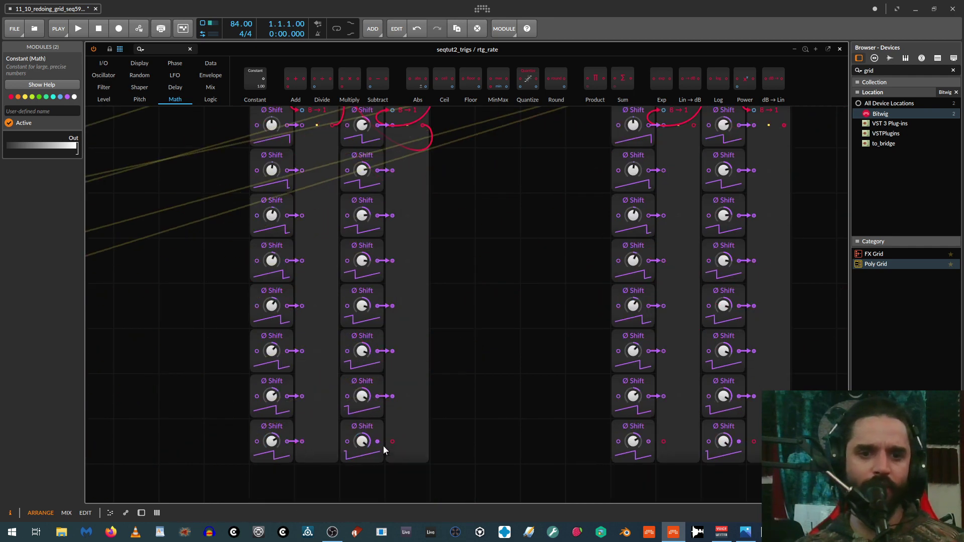
left_click_drag(663, 442, 635, 447)
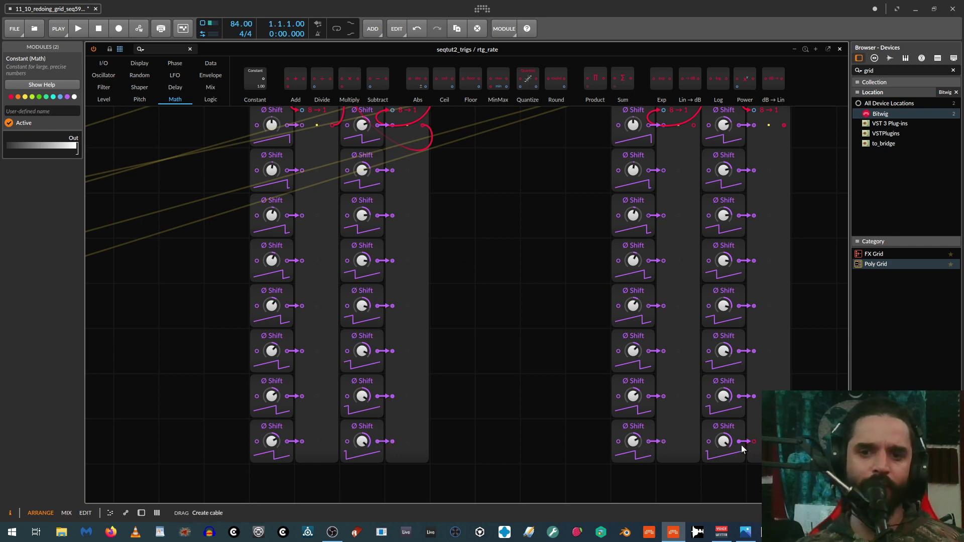
scroll(746, 428, "up", 10)
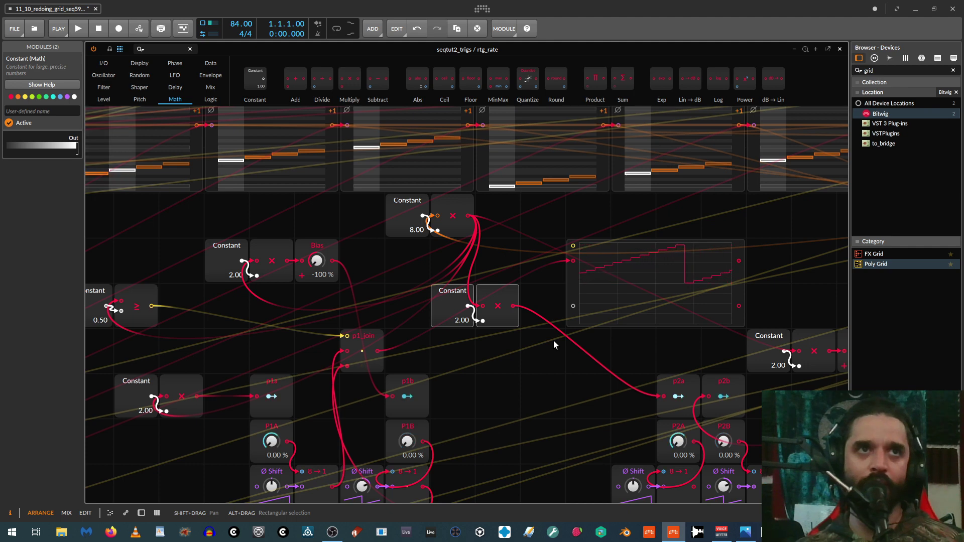
Move the oscilloscope up one row, level with the 8.00 Constant and its multiplier.
scroll(543, 346, "down", 3)
scroll(517, 354, "down", 3)
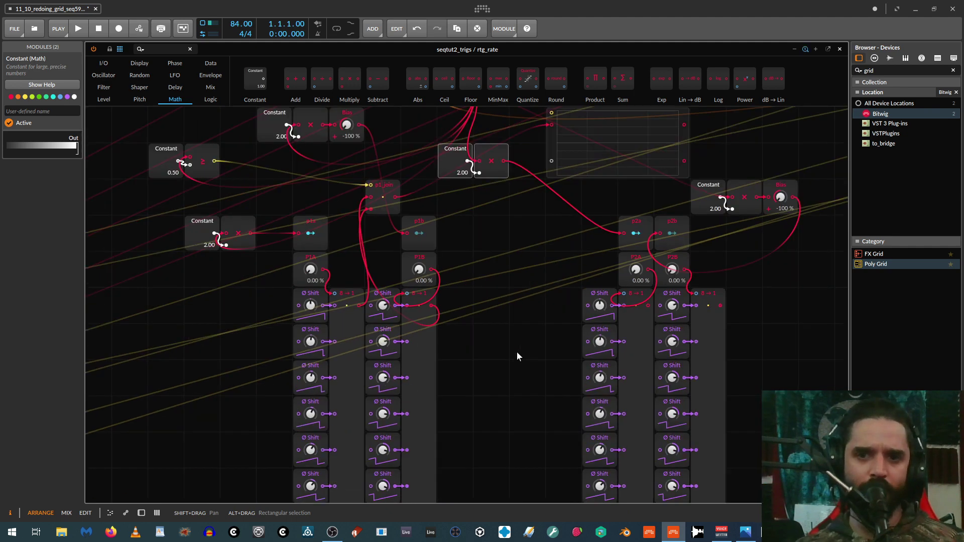
scroll(673, 288, "up", 2)
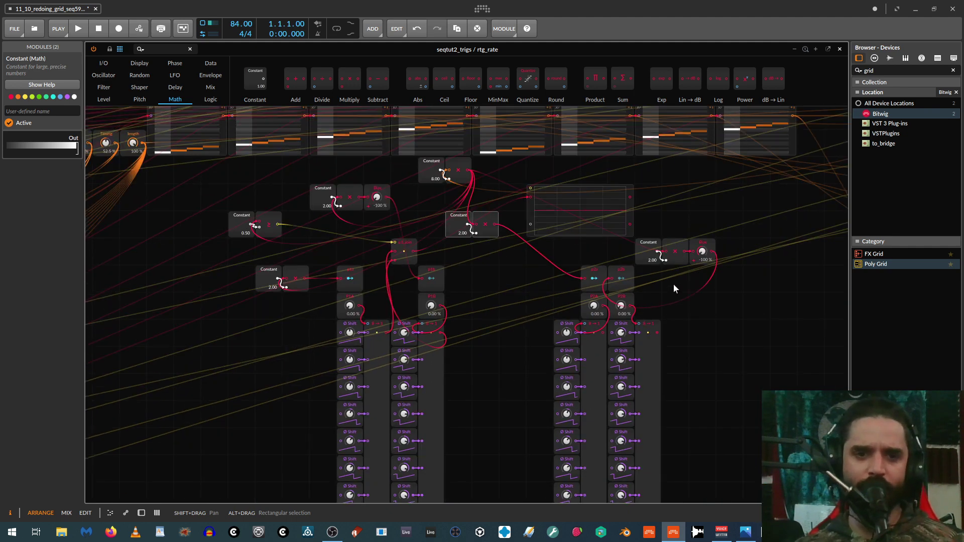
left_click_drag(550, 269, 334, 325)
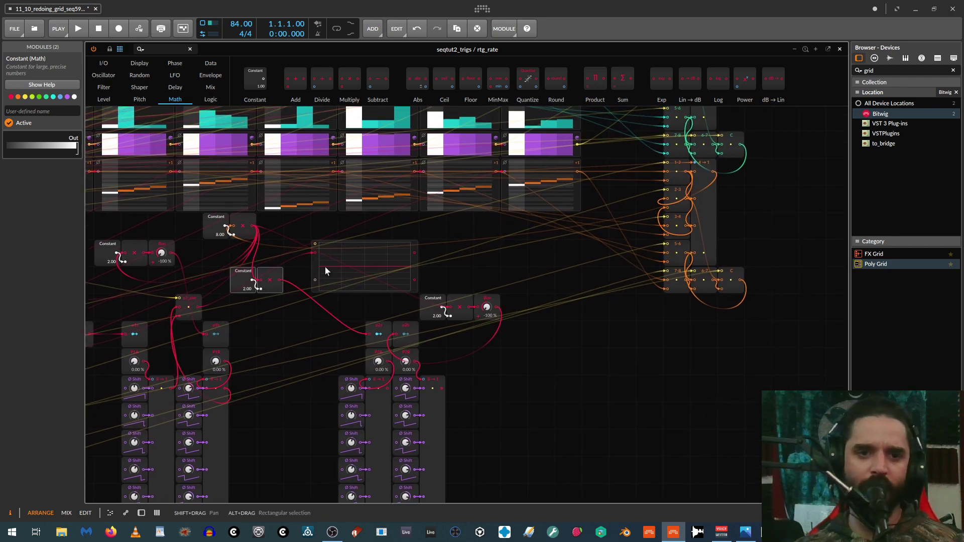
left_click_drag(314, 264, 334, 225)
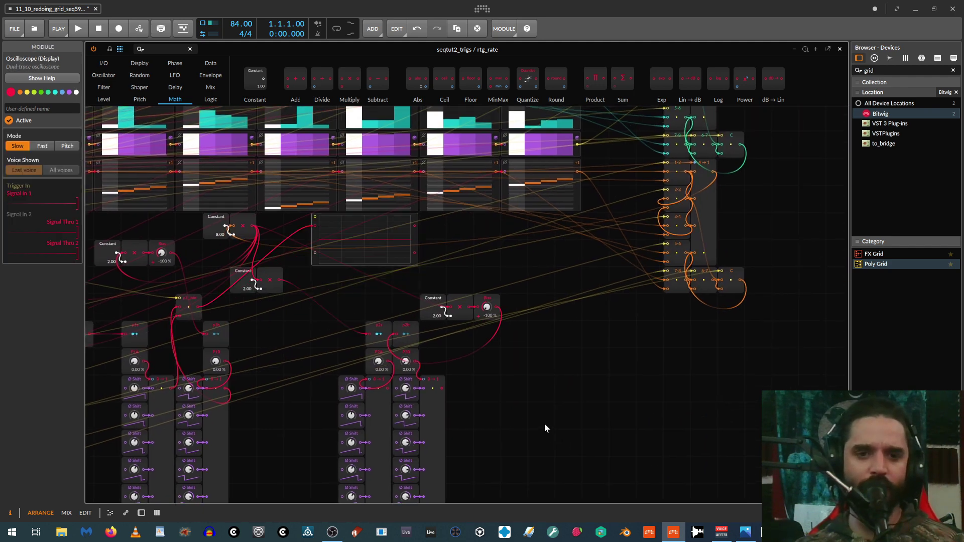
Move the 2.00 Constant, multiplier and Bias chain feeding p2b out beside the p2 columns, level with p2b.
scroll(482, 387, "down", 2)
left_click_drag(517, 408, 506, 295)
scroll(482, 320, "up", 2)
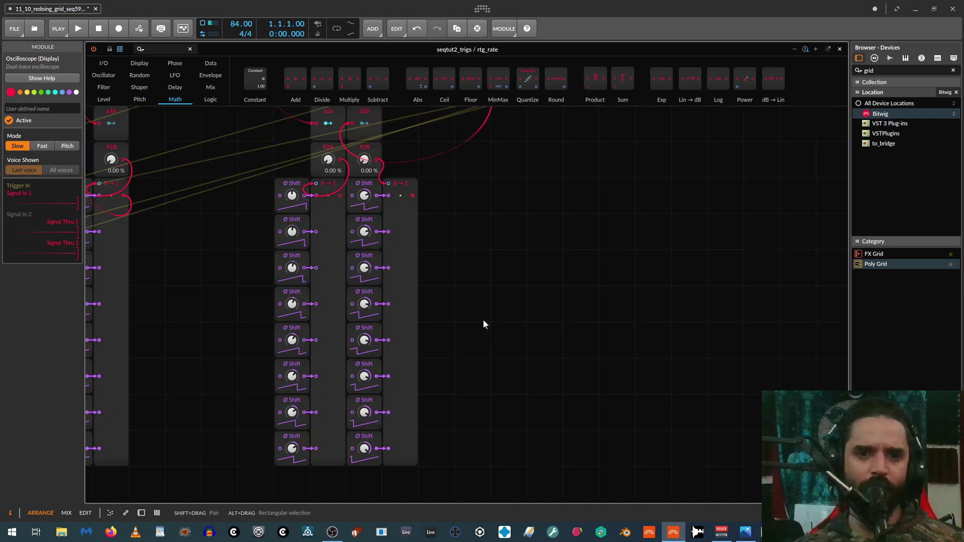
left_click_drag(466, 324, 481, 496)
left_click_drag(381, 243, 615, 319)
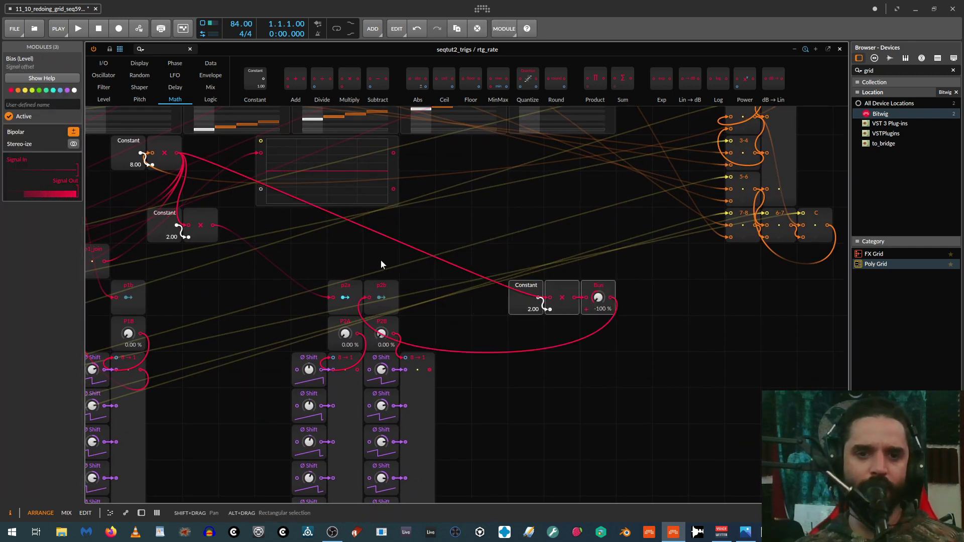
Spread the p2 pairs apart, moving p2b with P2B one column right and p2a with P2A one column left.
left_click_drag(382, 264, 404, 346)
left_click_drag(382, 302, 418, 301)
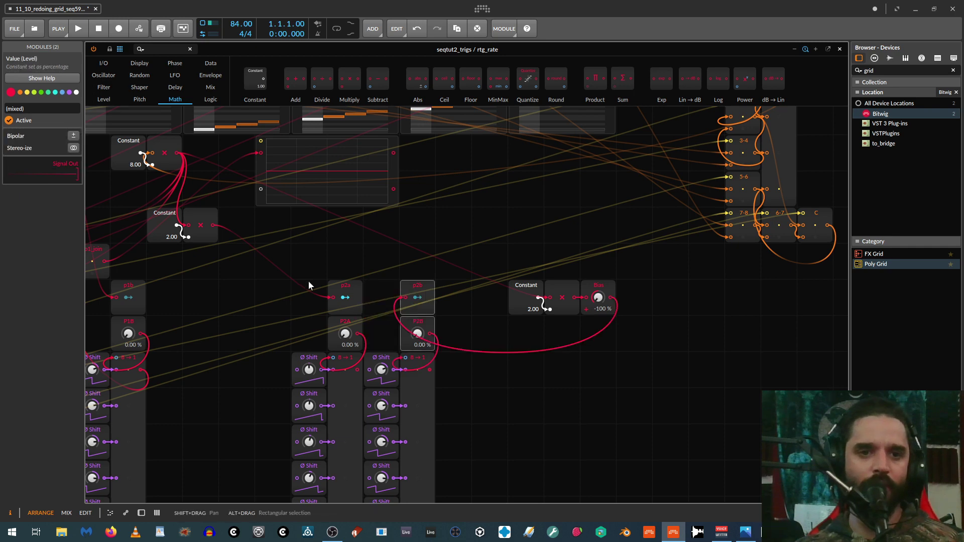
left_click_drag(304, 274, 314, 322)
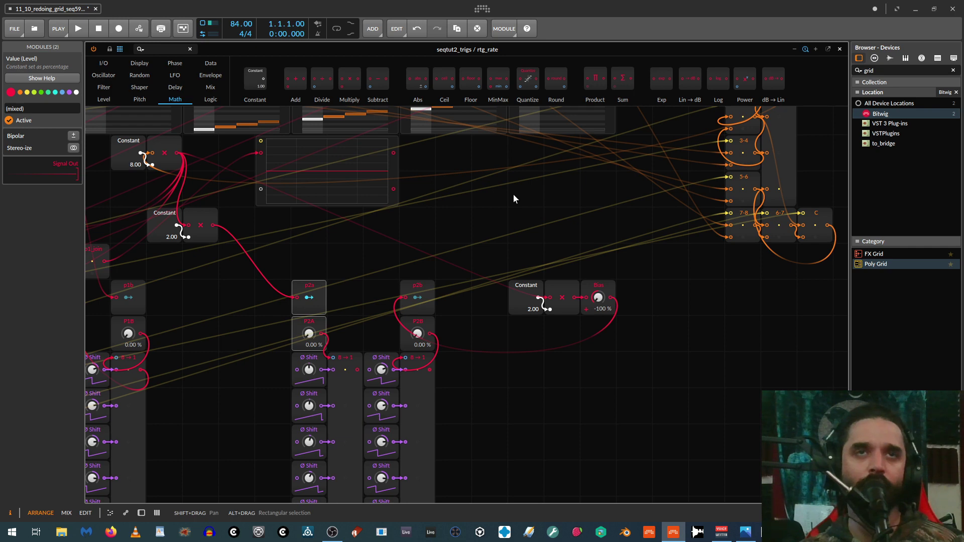
mouse_move(552, 229)
left_mouse_down()
mouse_move(593, 231)
mouse_move(560, 225)
left_mouse_up()
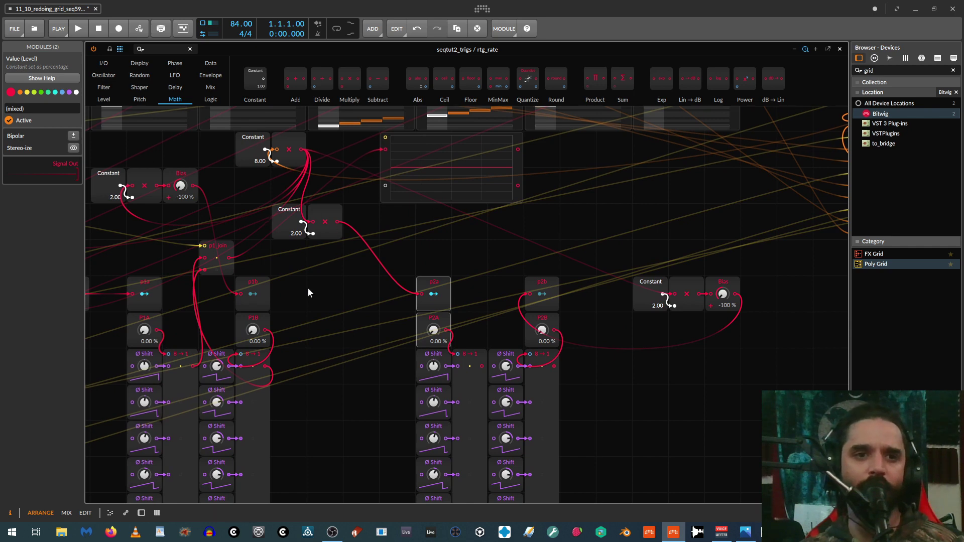
left_click_drag(104, 152, 137, 150)
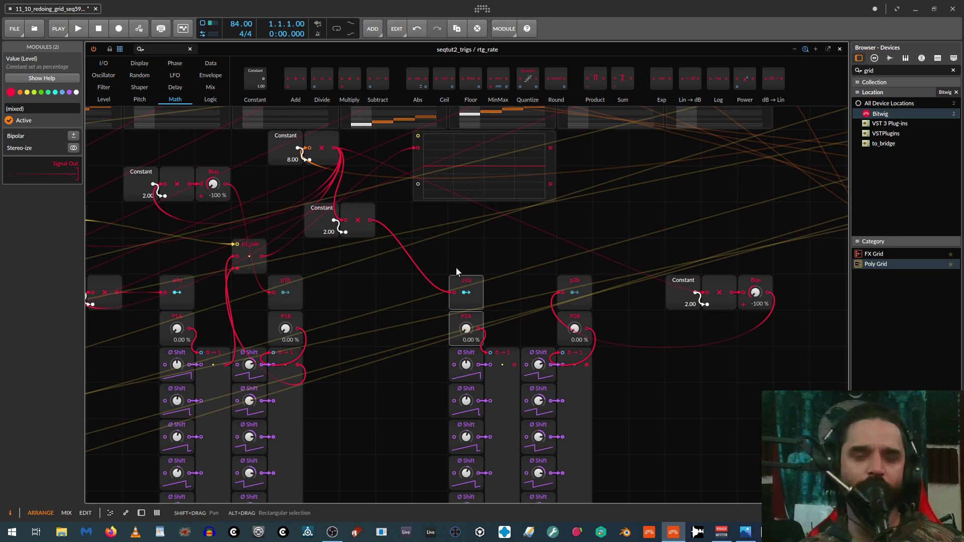
Add a Select module above and between the p2a and p2b modules and name it p2_join.
left_click(210, 87)
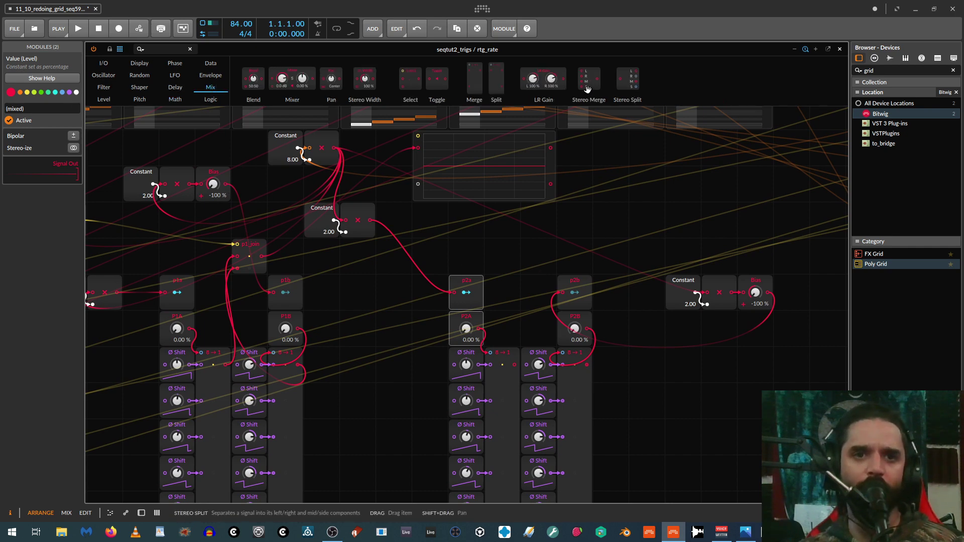
left_click_drag(416, 80, 533, 270)
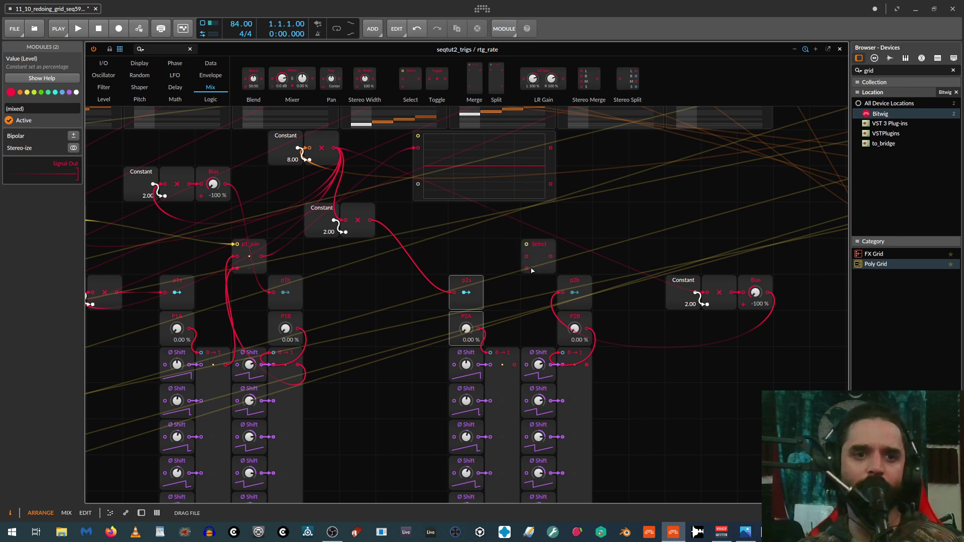
left_click(528, 258)
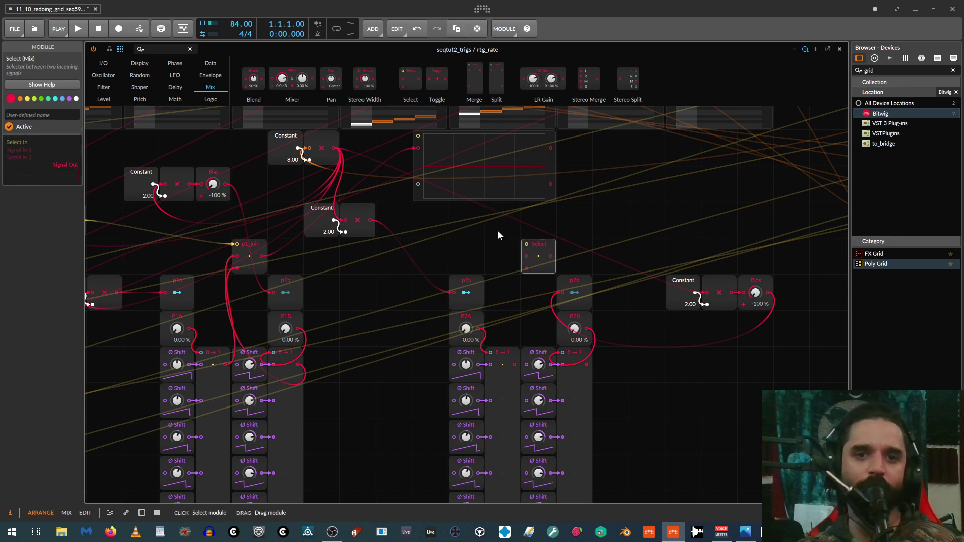
left_click(50, 115)
type("p")
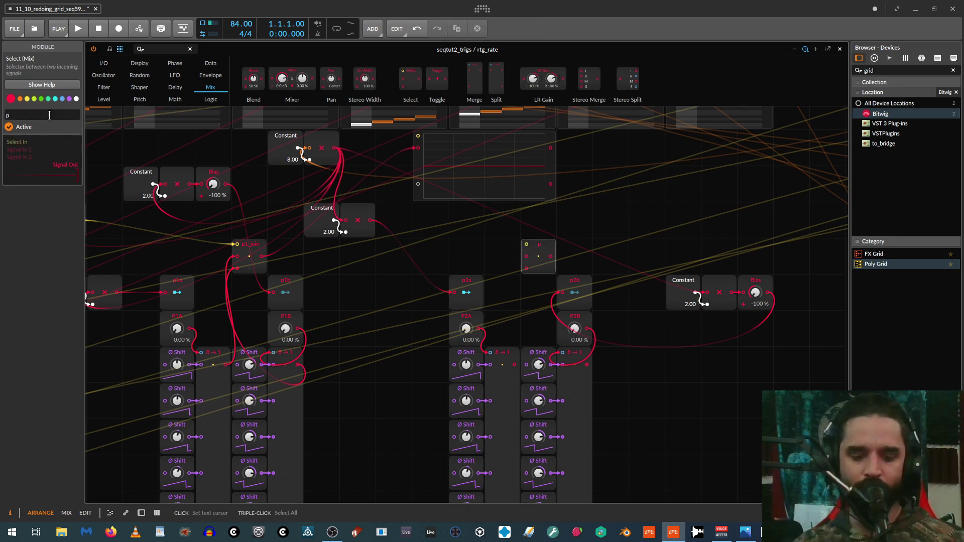
type("2_join")
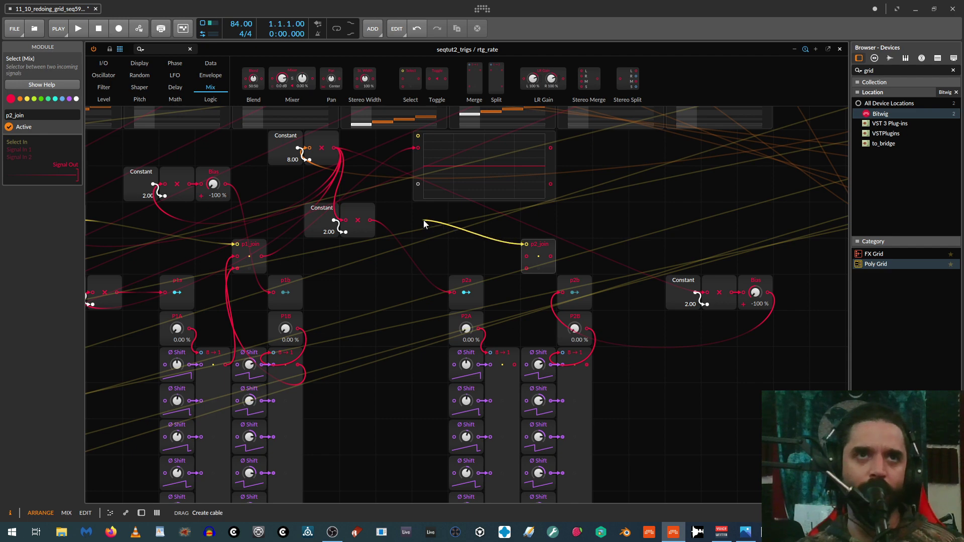
Wire the 0.50 Constant's comparison output to p2_join's select input, and P2A and P2B to its first and second signal inputs.
left_click_drag(423, 221, 447, 240)
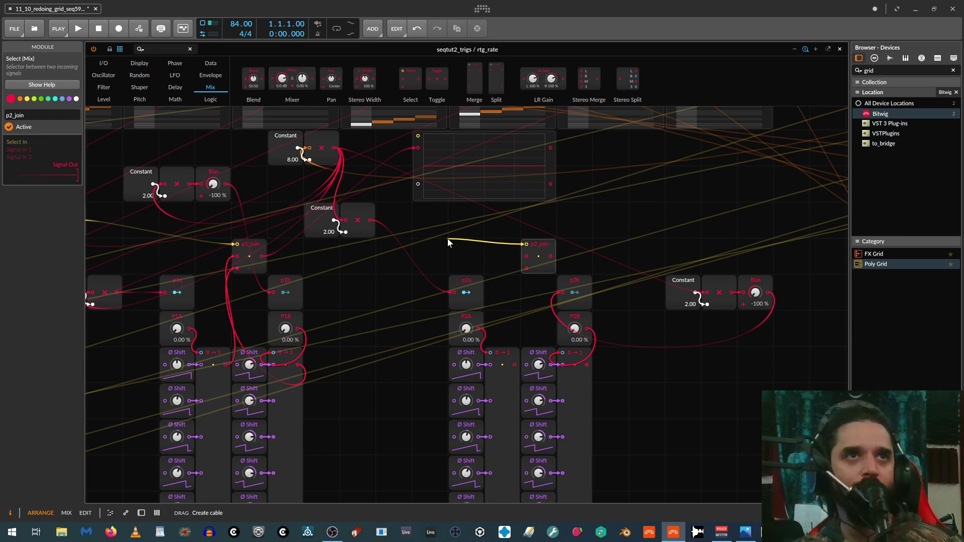
left_click_drag(448, 240, 334, 281)
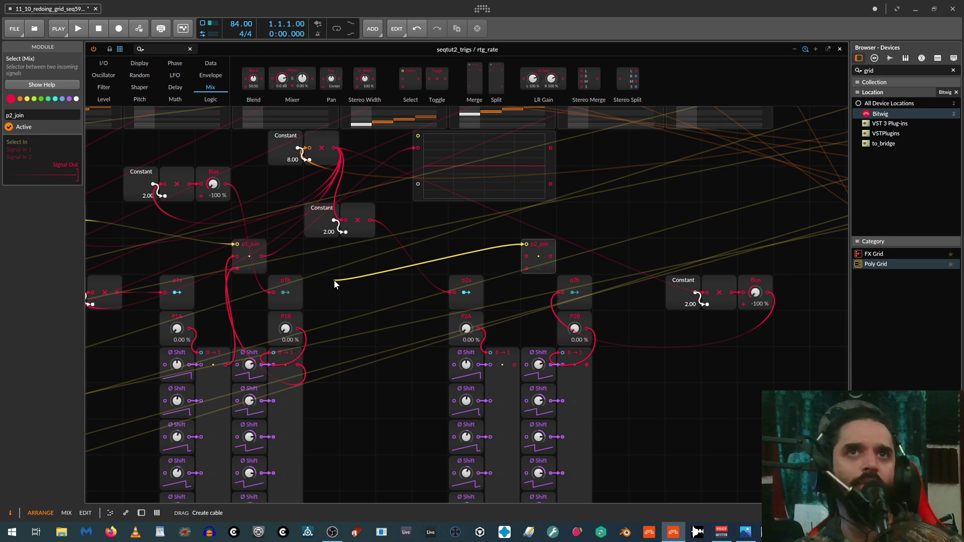
left_click_drag(334, 280, 473, 298)
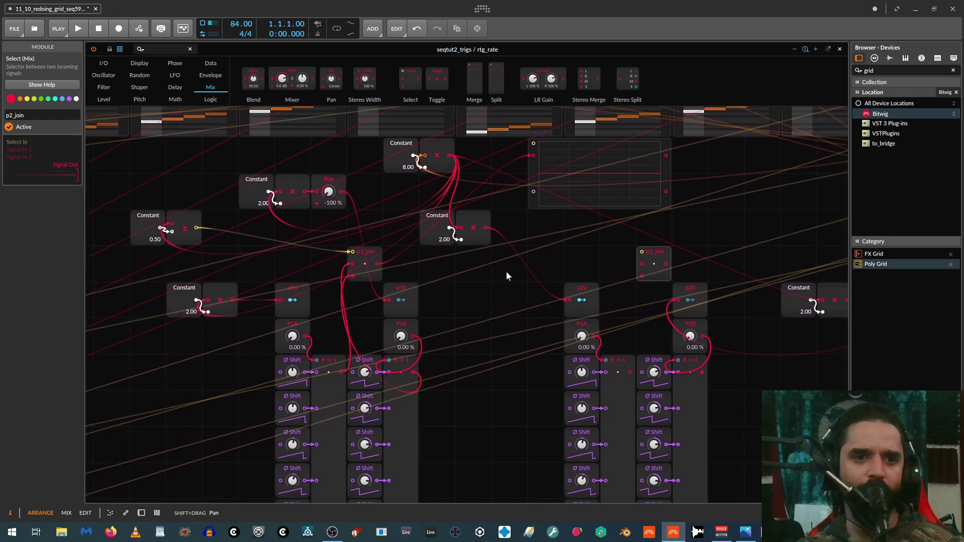
left_click_drag(642, 251, 193, 231)
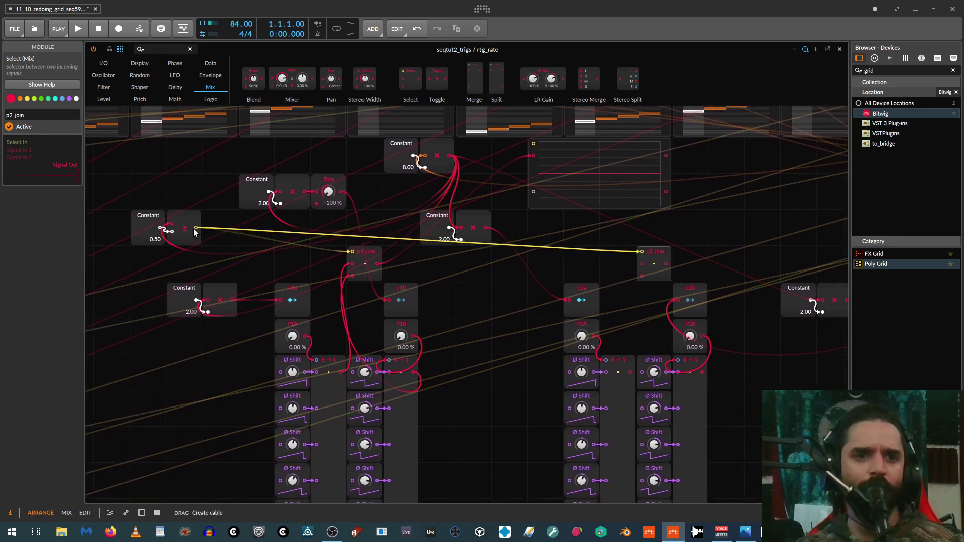
left_click_drag(641, 264, 596, 337)
left_click_drag(704, 336, 641, 275)
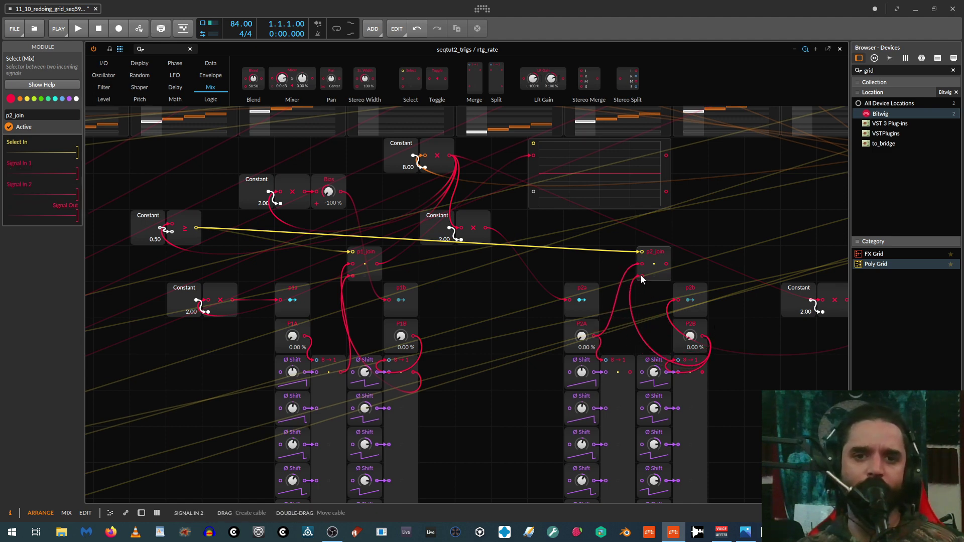
Add a Divide module between the p1 and p2 columns and wire p1_join's output to its upper input.
left_click(361, 255)
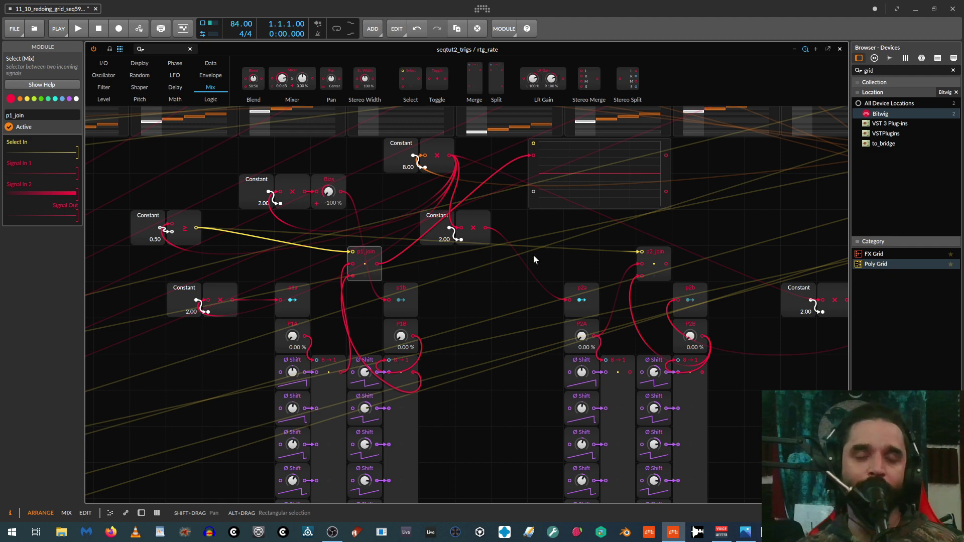
left_click_drag(534, 258, 375, 276)
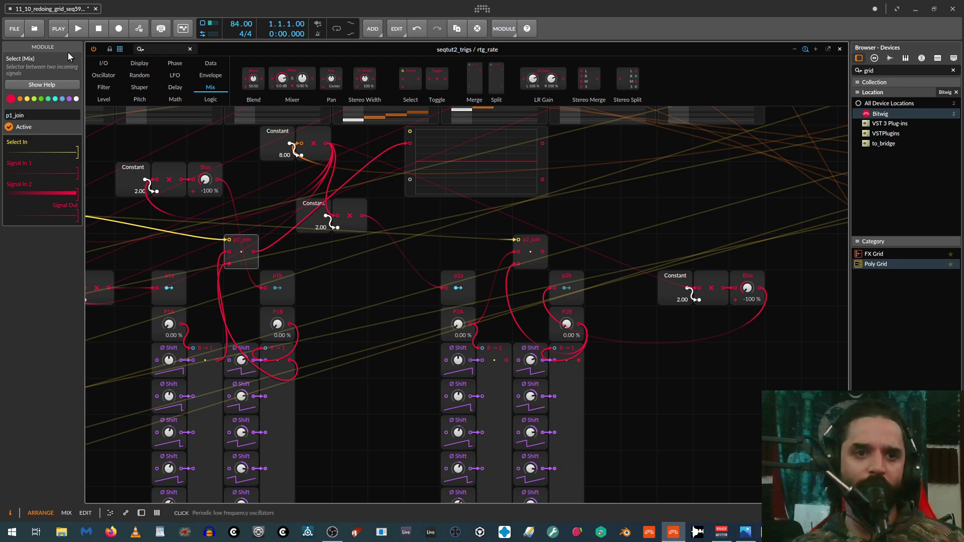
left_click(176, 98)
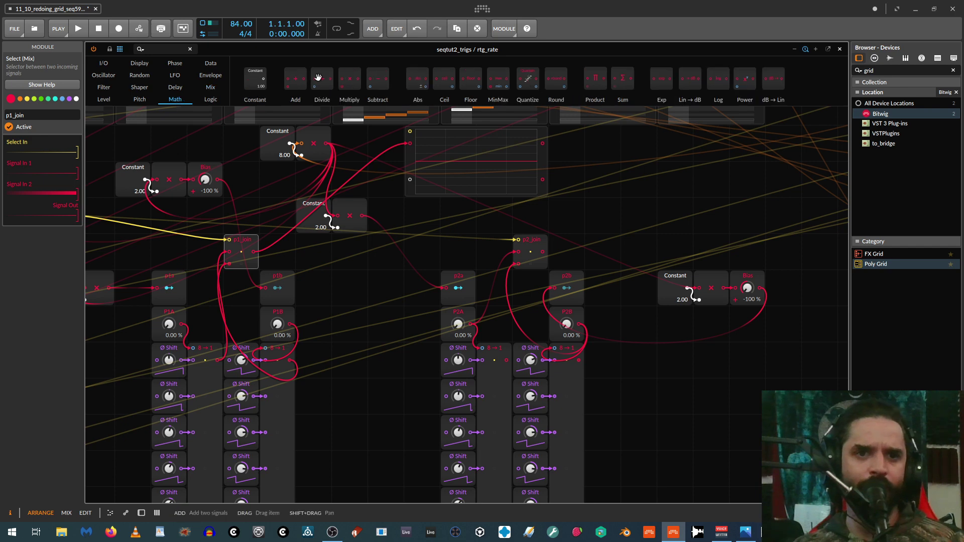
left_click_drag(322, 78, 368, 302)
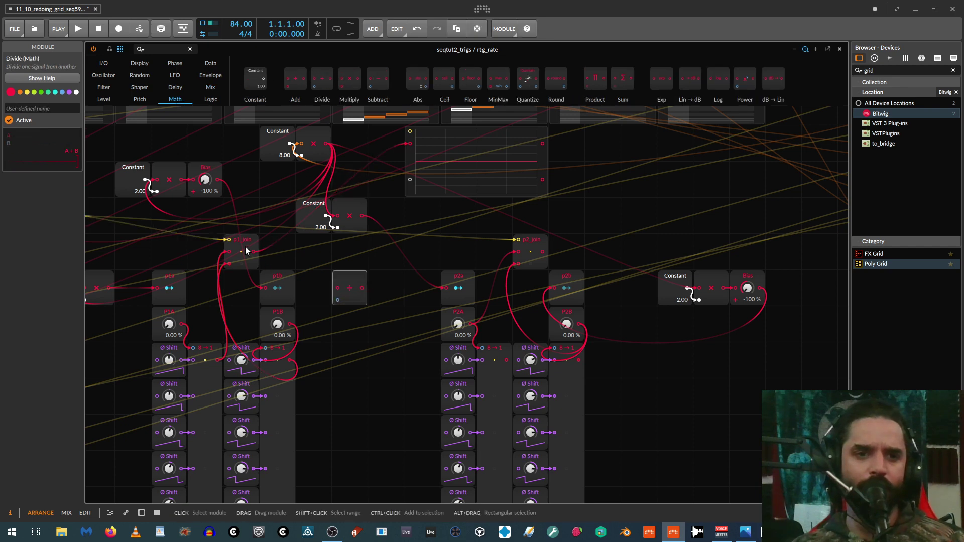
left_click_drag(255, 251, 338, 288)
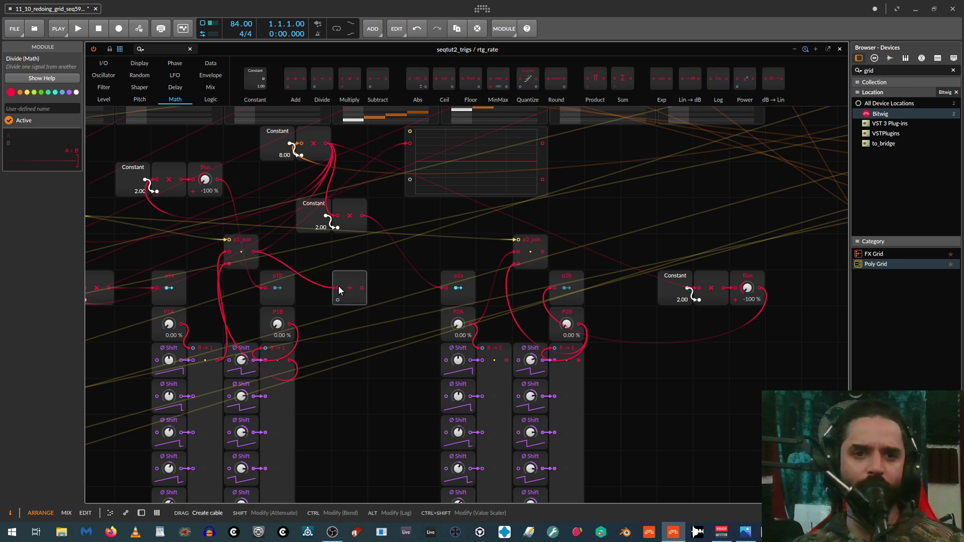
Attach a Constant to the Divide module's divisor input and try to set it to 2.
left_click_drag(255, 77, 336, 299)
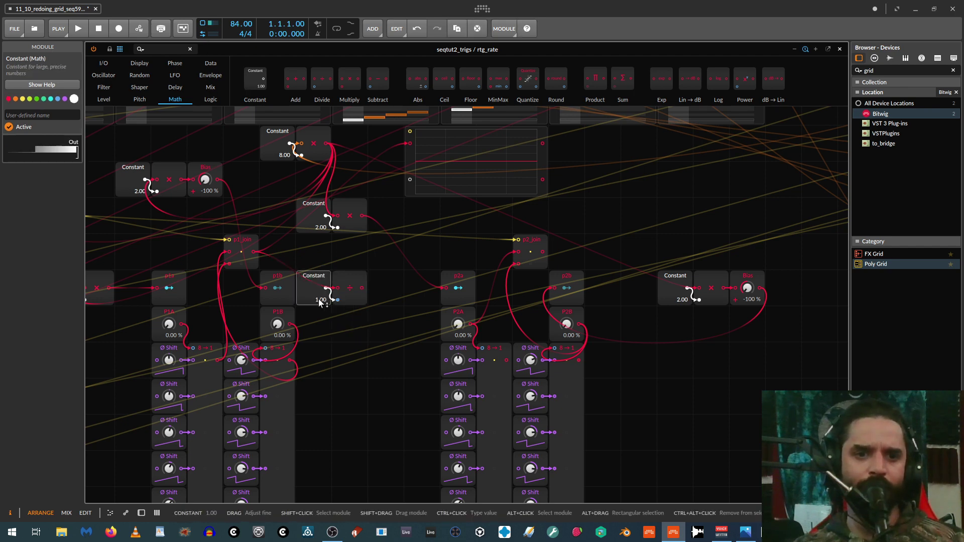
left_click(317, 299, "ctrl")
key("Return")
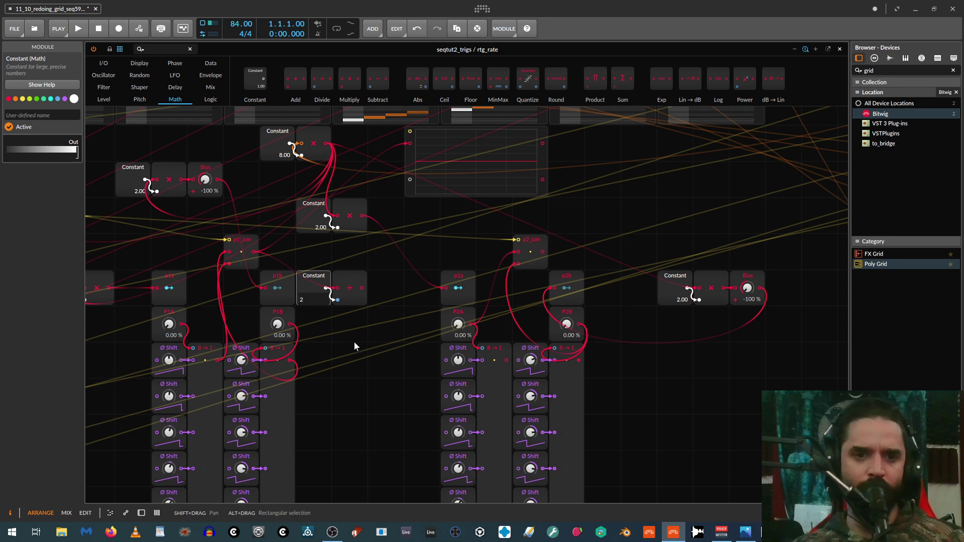
left_click(353, 342)
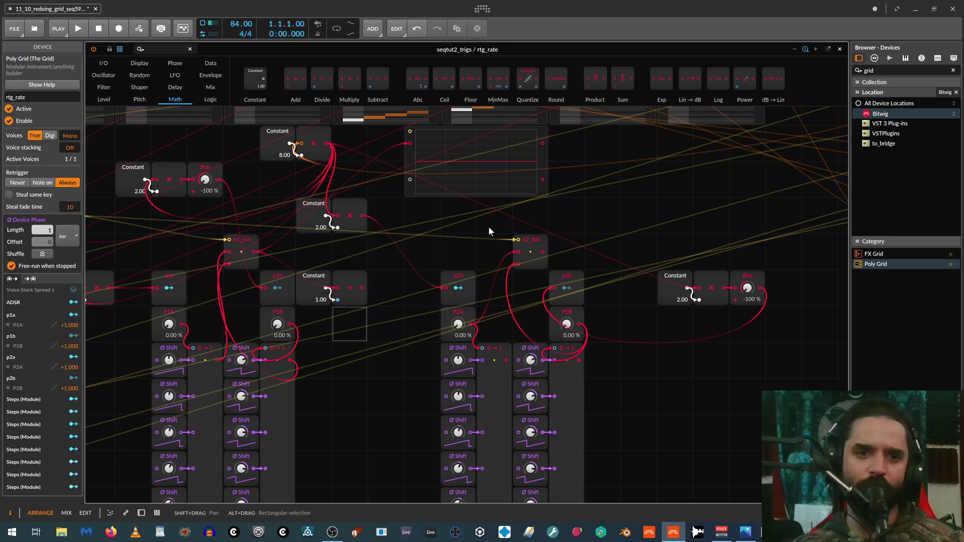
Duplicate the Constant and Divide pair directly below the original and wire p2_join's output into the duplicate.
left_click_drag(382, 268, 313, 297)
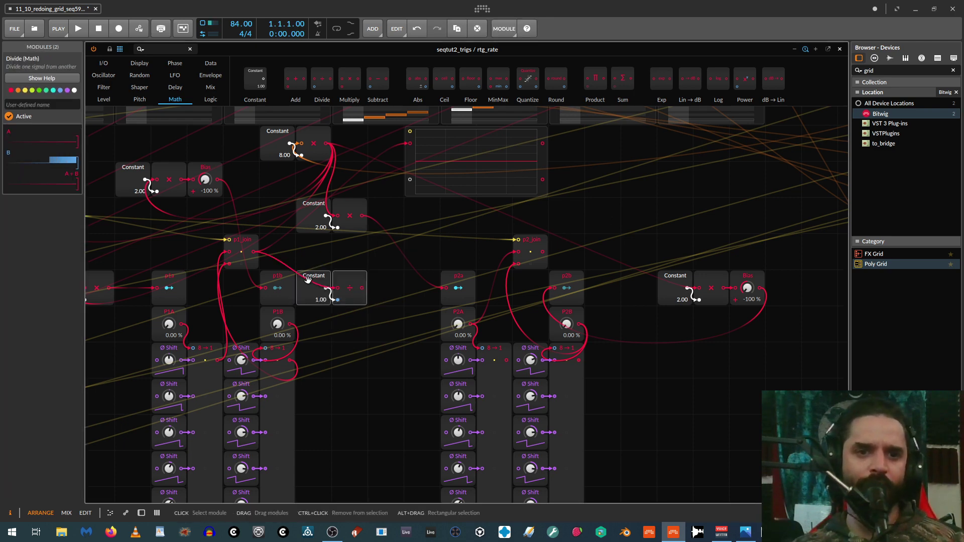
left_click_drag(394, 270, 316, 337)
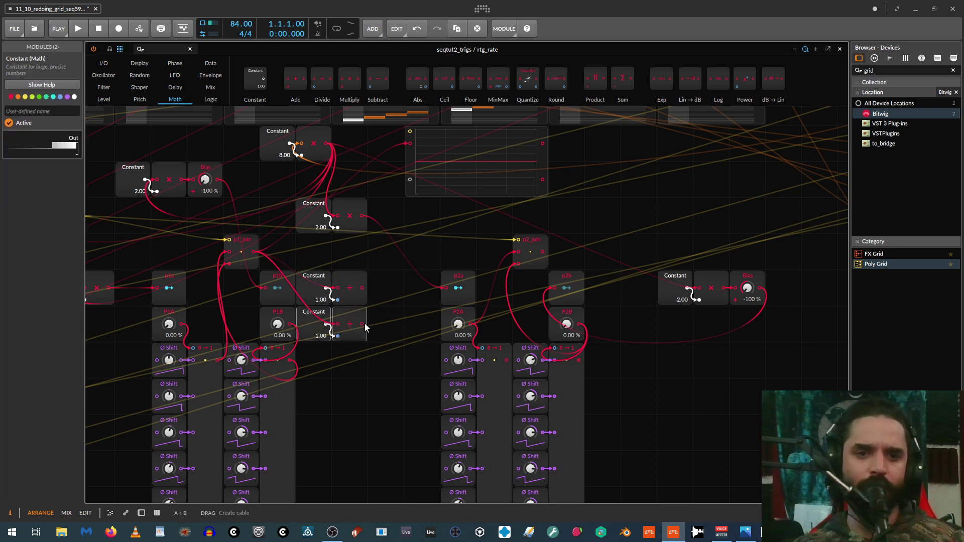
left_click_drag(541, 253, 345, 334)
Move both Constant and Divide pairs past the p2 columns, below the 2.00 Constant, multiplier and Bias chain.
left_click_drag(377, 271, 312, 361)
left_click_drag(313, 314, 666, 409)
left_click_drag(776, 403, 485, 364)
left_click(487, 360)
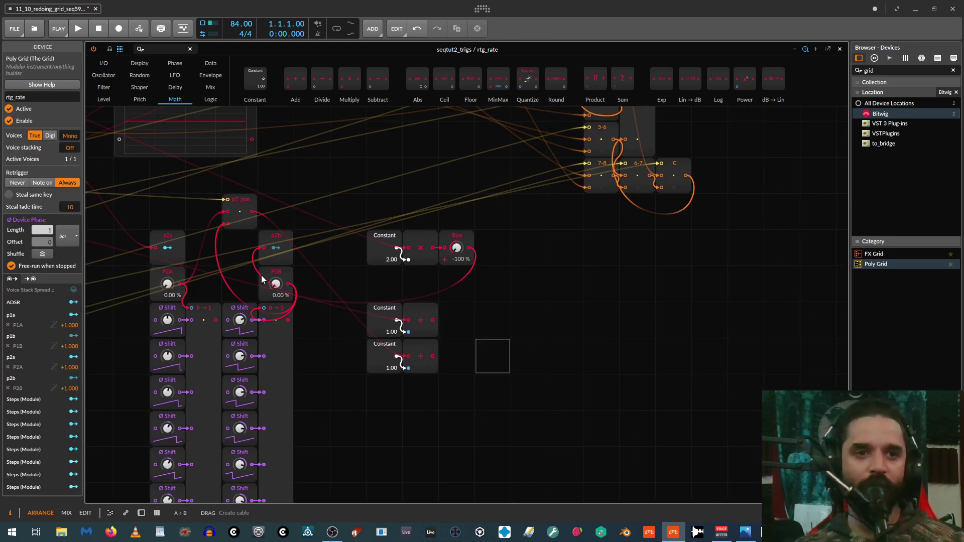
Add a Bias module after the lower Divide module and set it to 50 %.
left_click(156, 48)
type("bias")
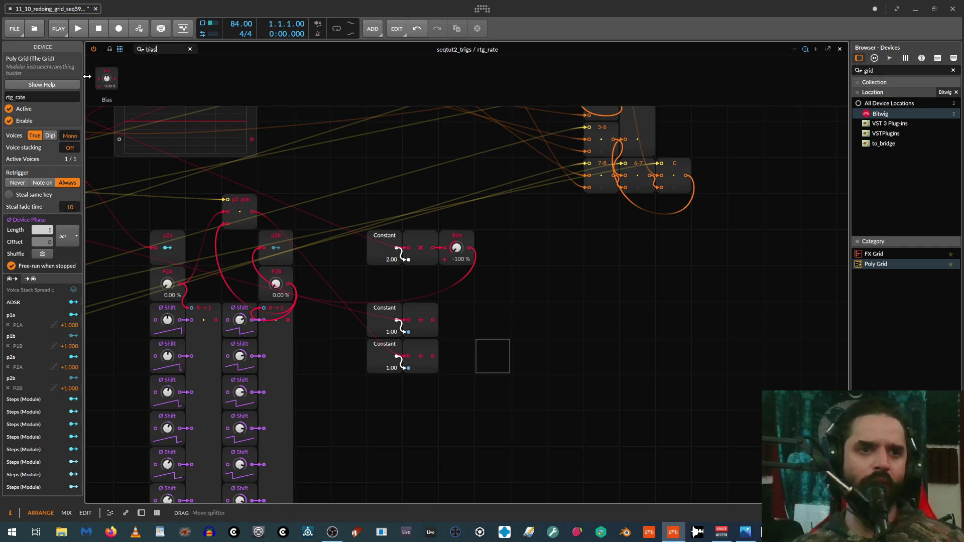
left_click_drag(108, 82, 448, 336)
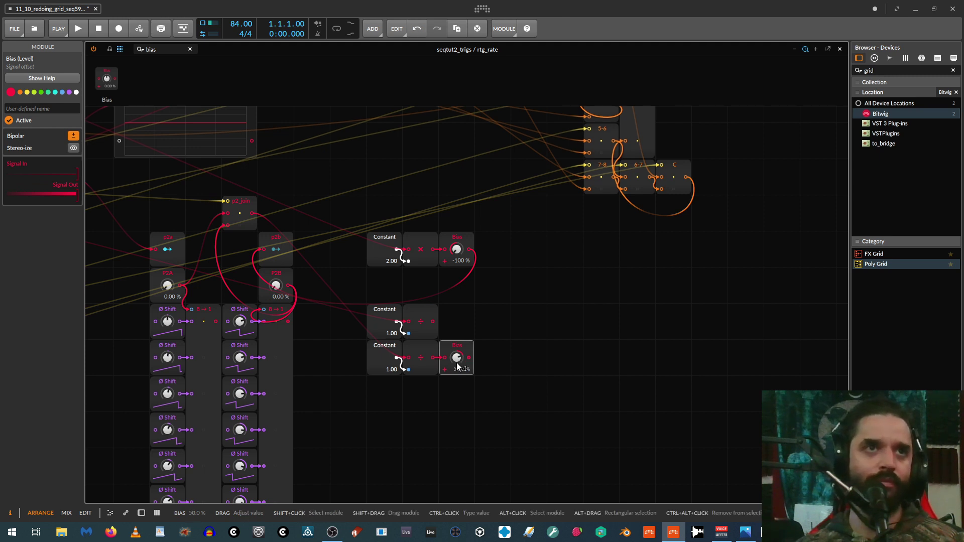
left_click_drag(458, 447, 609, 437)
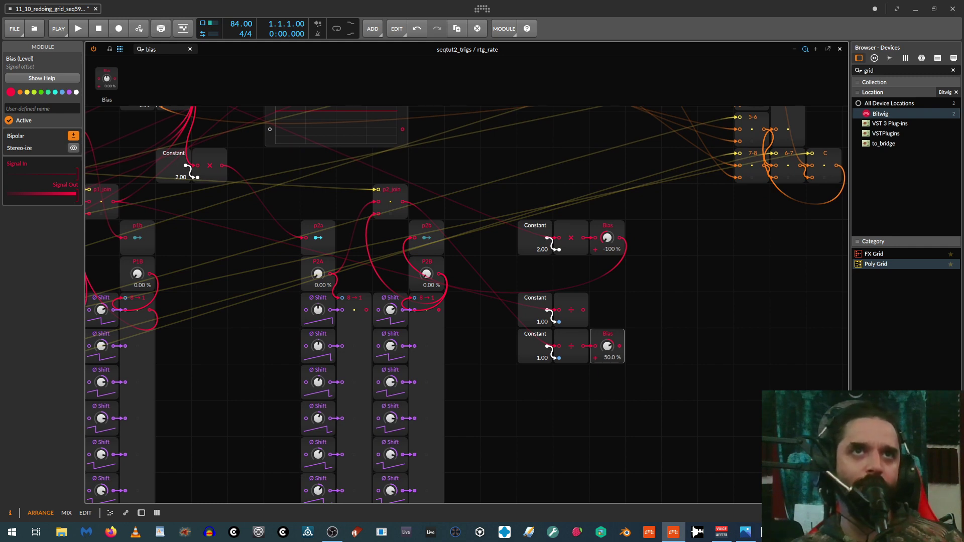
Add a Select module beside the dividers, wiring the upper Divide to its first signal input and the 50 % Bias to its second.
key("alt+Tab")
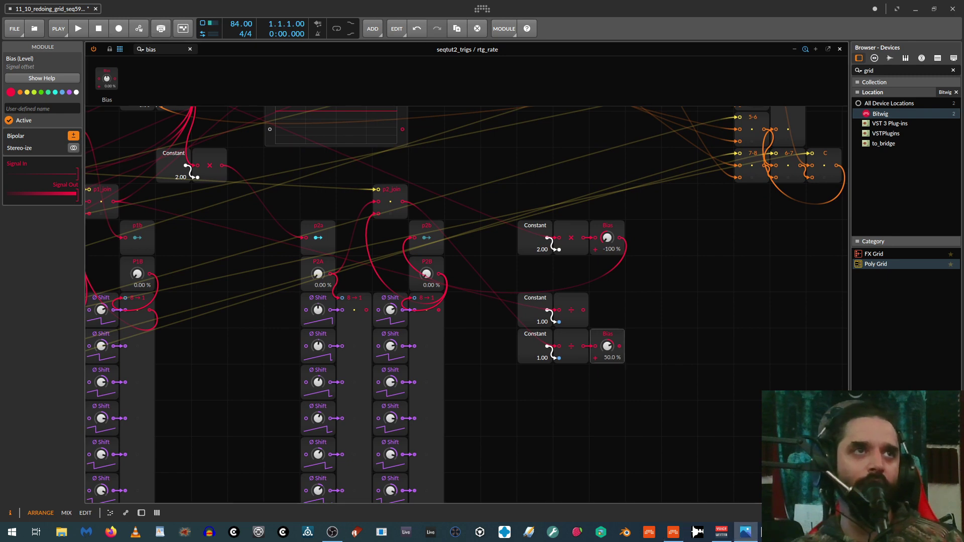
left_click(190, 48)
left_click(210, 87)
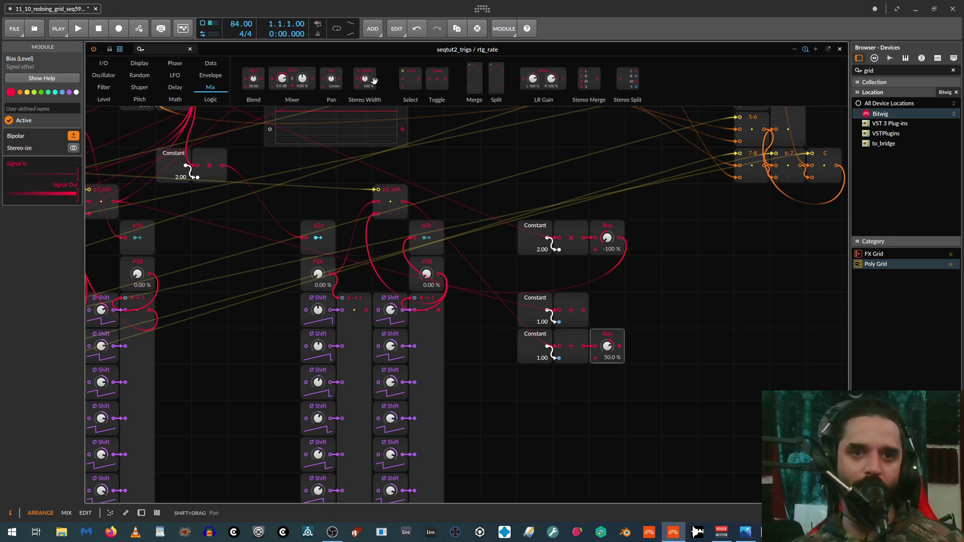
left_click_drag(410, 79, 676, 292)
left_click_drag(584, 317, 619, 346)
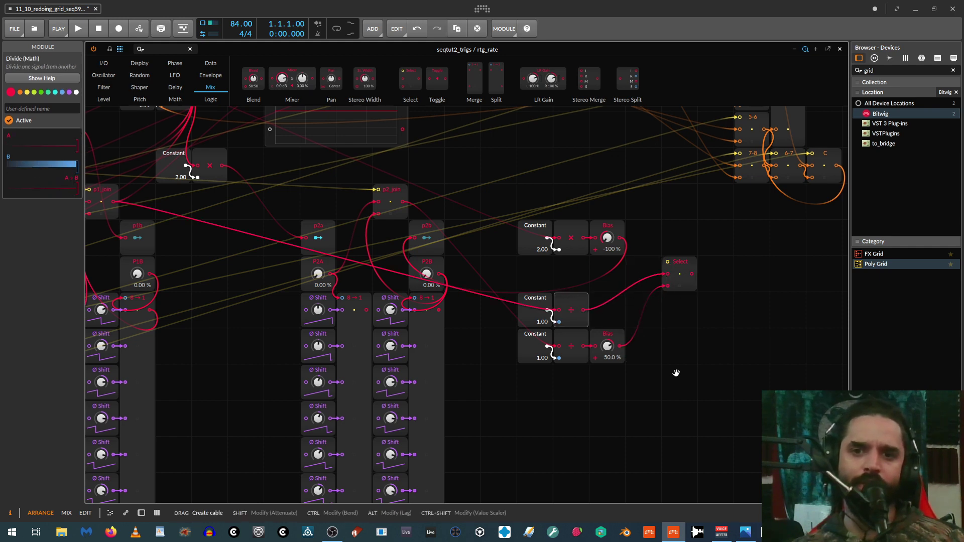
Wire the greater-than comparison on the 50 % Ø Shift row of the lower seq1_logic block to the new Select's select input.
left_click_drag(676, 370, 742, 327)
scroll(738, 301, "down", 5)
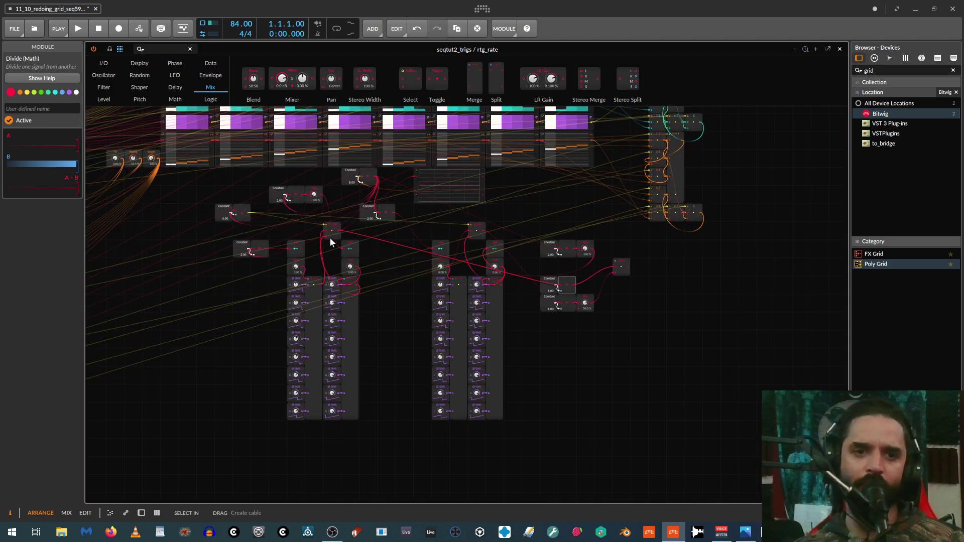
left_click_drag(168, 300, 286, 360)
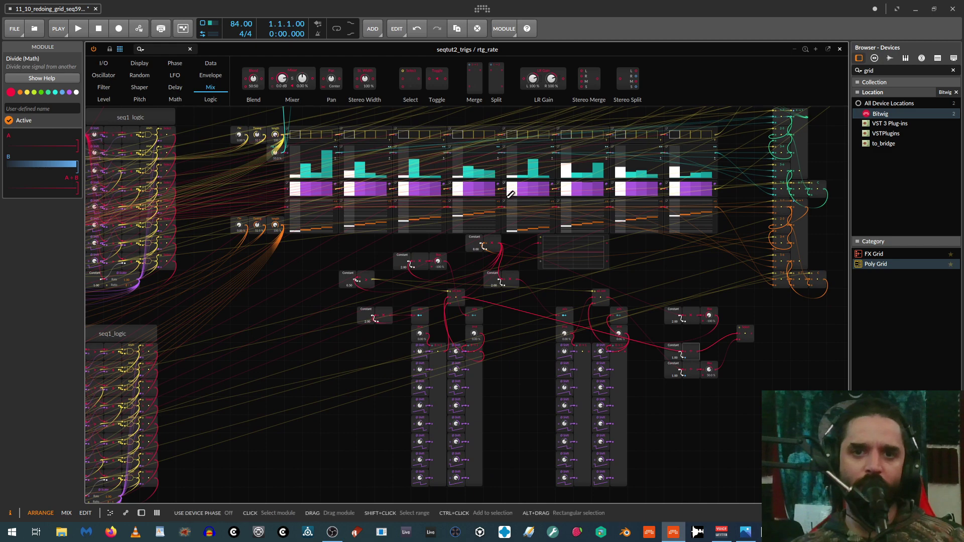
left_click_drag(248, 396, 473, 284)
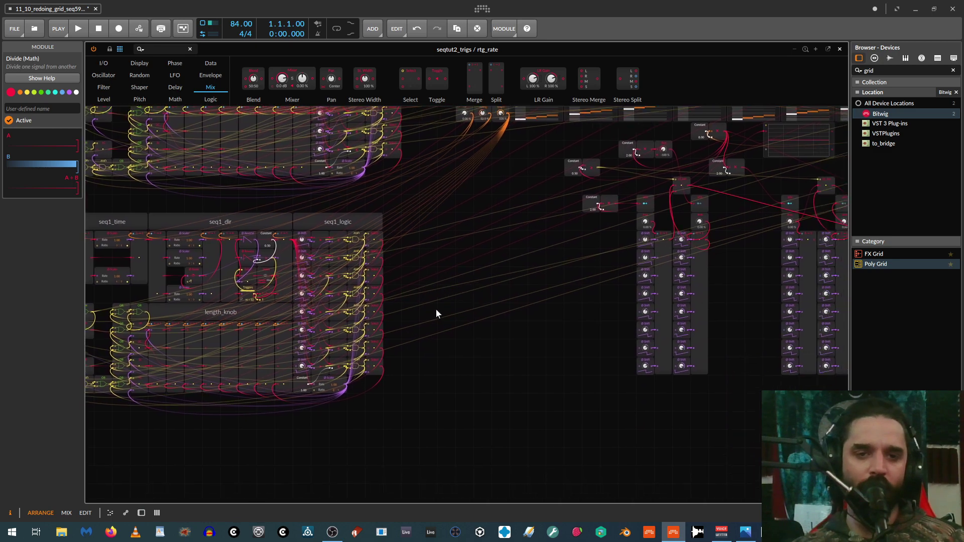
left_click_drag(527, 271, 271, 392)
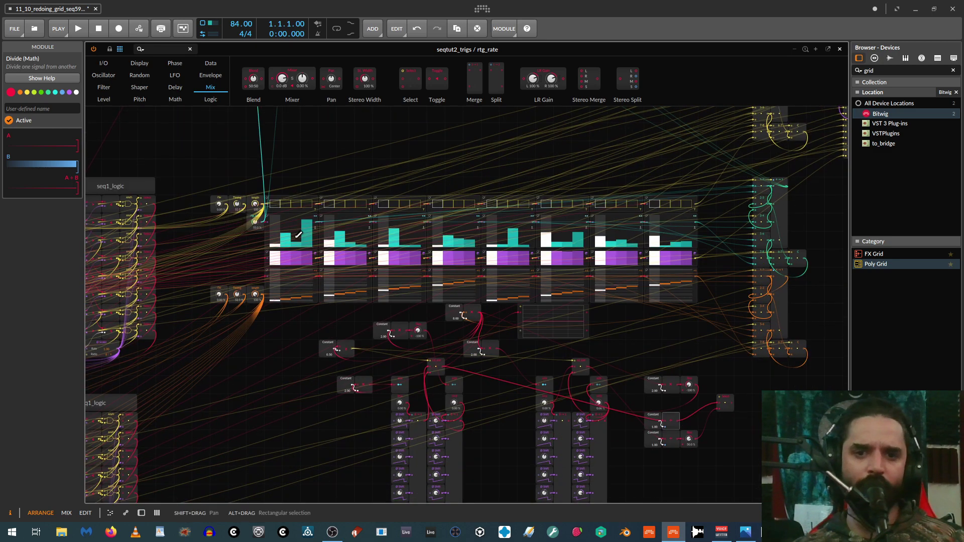
left_click_drag(318, 307, 560, 19)
scroll(431, 284, "up", 1)
left_click_drag(457, 275, 544, 494)
left_click_drag(488, 385, 433, 305)
scroll(380, 317, "up", 1)
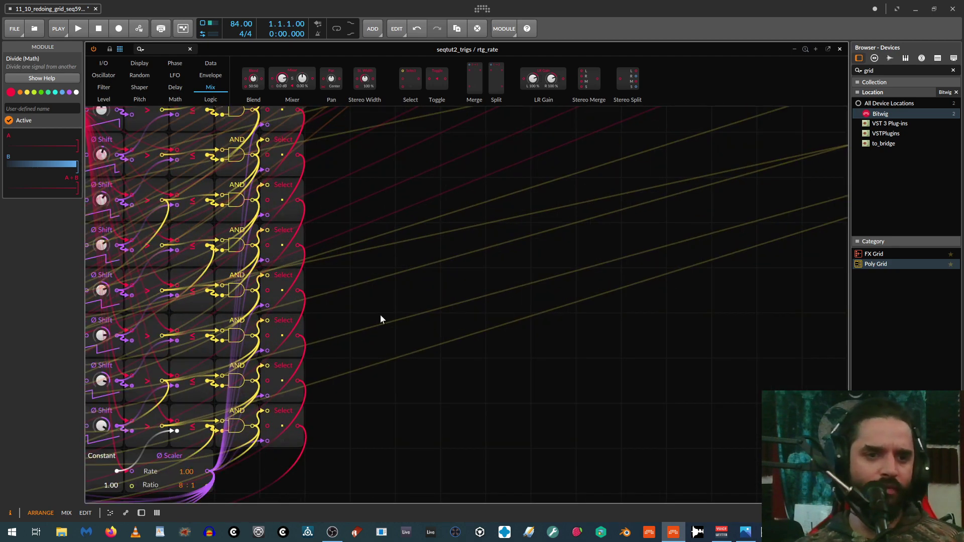
left_click_drag(474, 329, 655, 329)
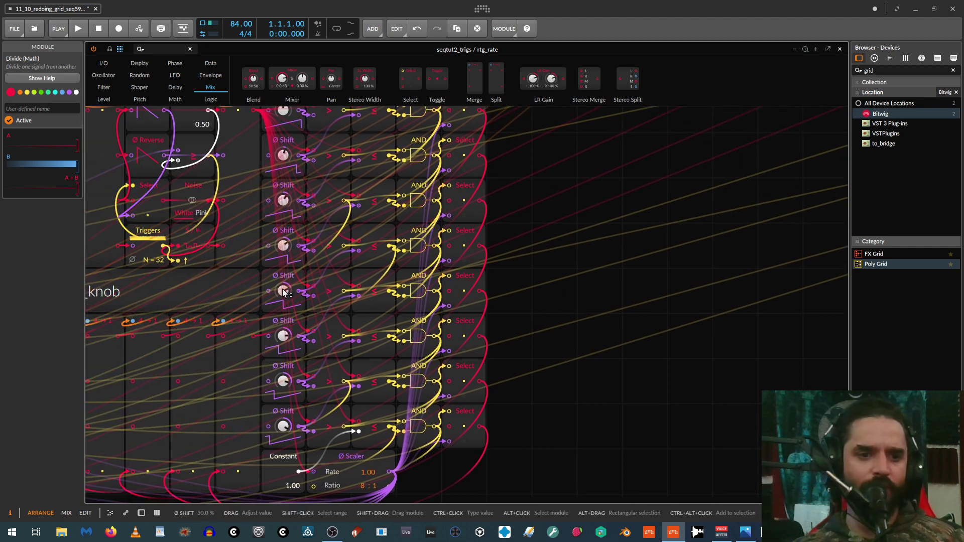
left_click_drag(343, 291, 760, 137)
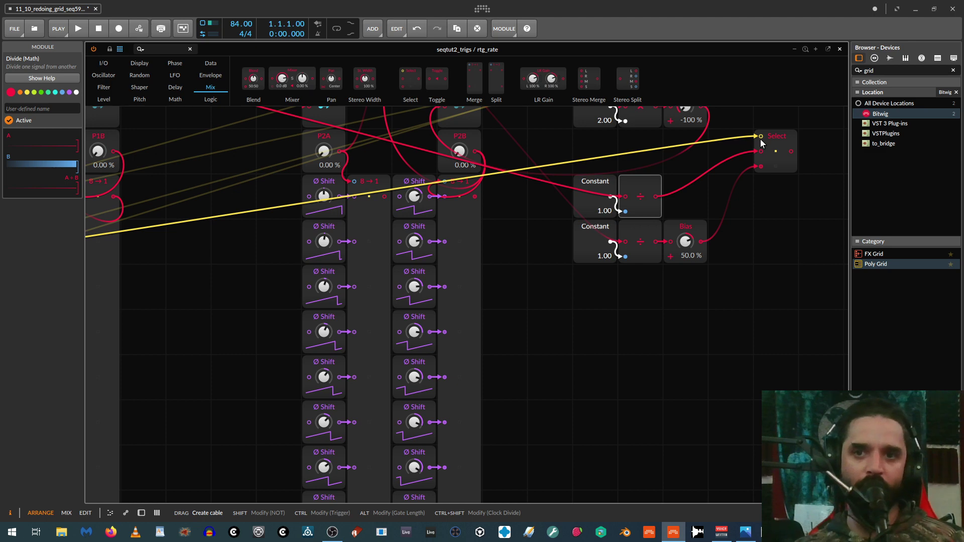
left_click_drag(773, 212, 719, 435)
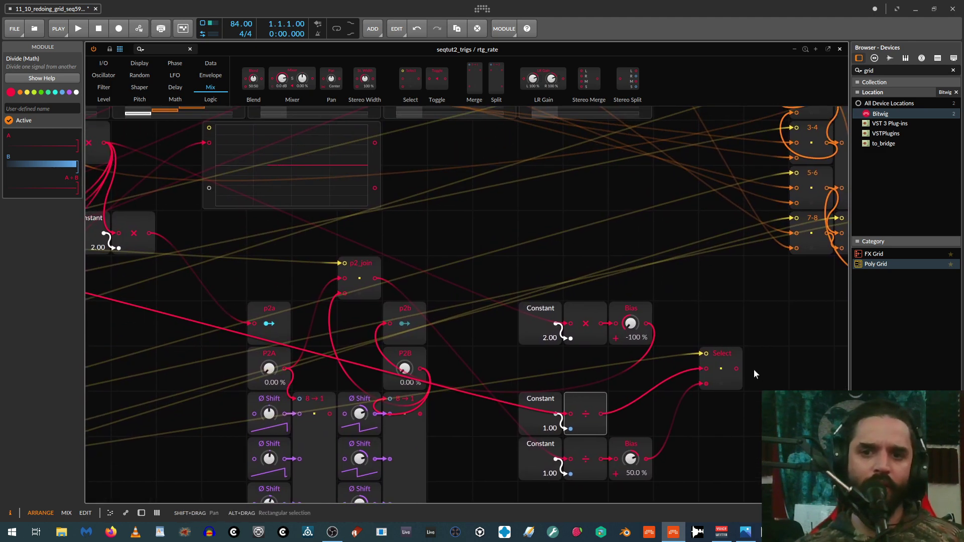
Wire the new Select's output to the oscilloscope's first input and the p2a column's 8→1 Merge output to p2_join's first signal input.
left_click_drag(737, 369, 208, 143)
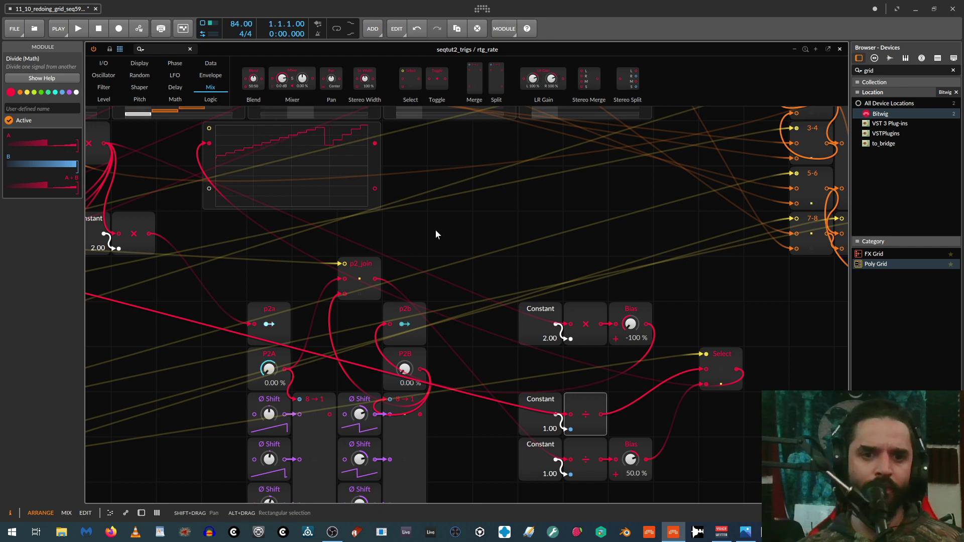
scroll(435, 227, "down", 4)
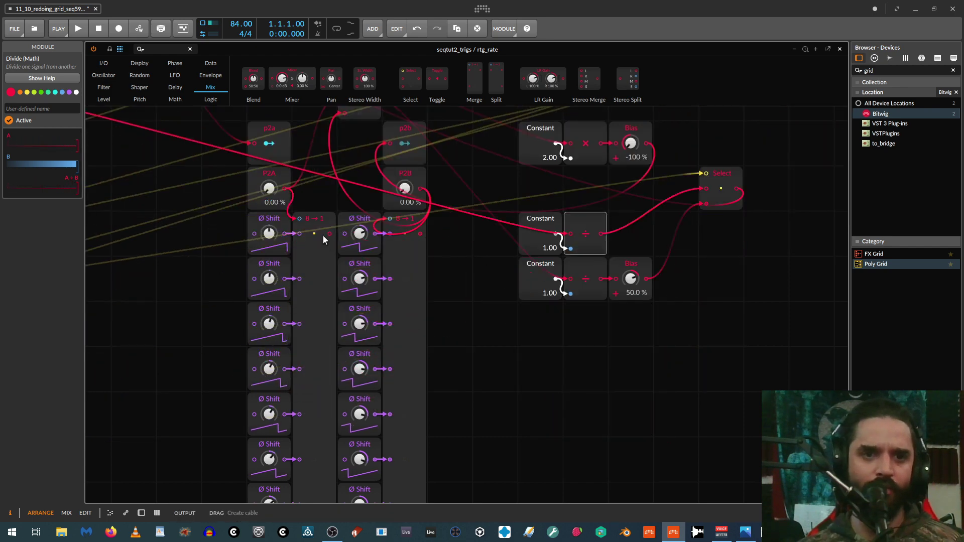
left_click(301, 269)
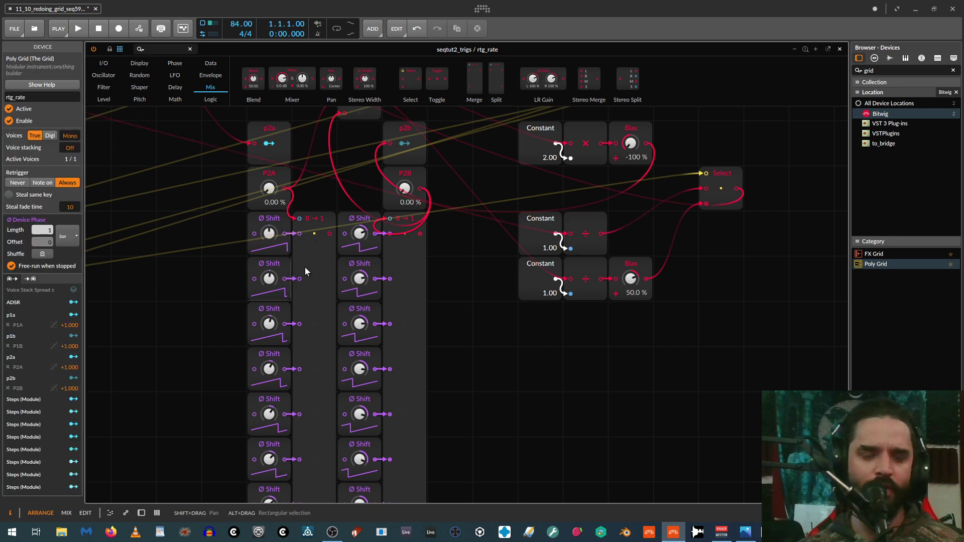
left_click_drag(493, 243, 568, 333)
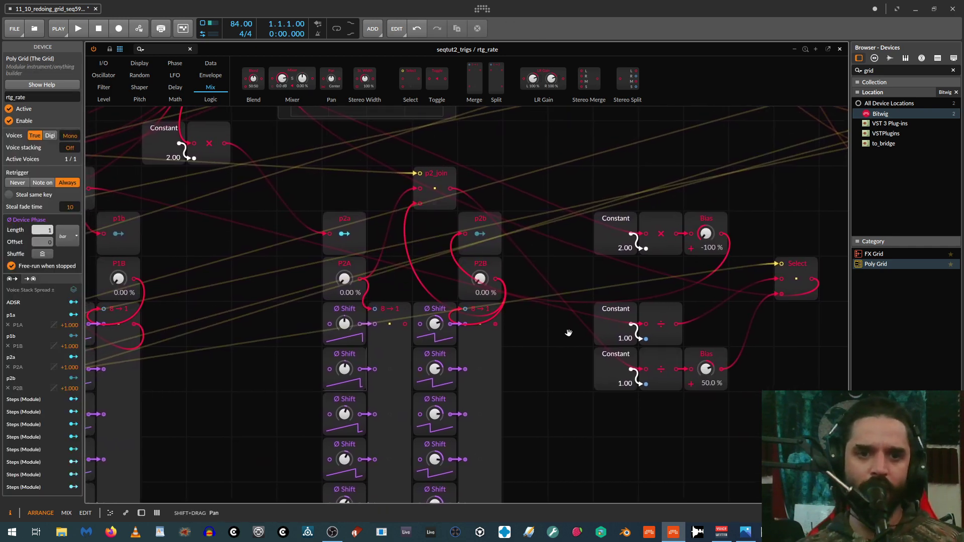
left_click_drag(402, 324, 420, 189)
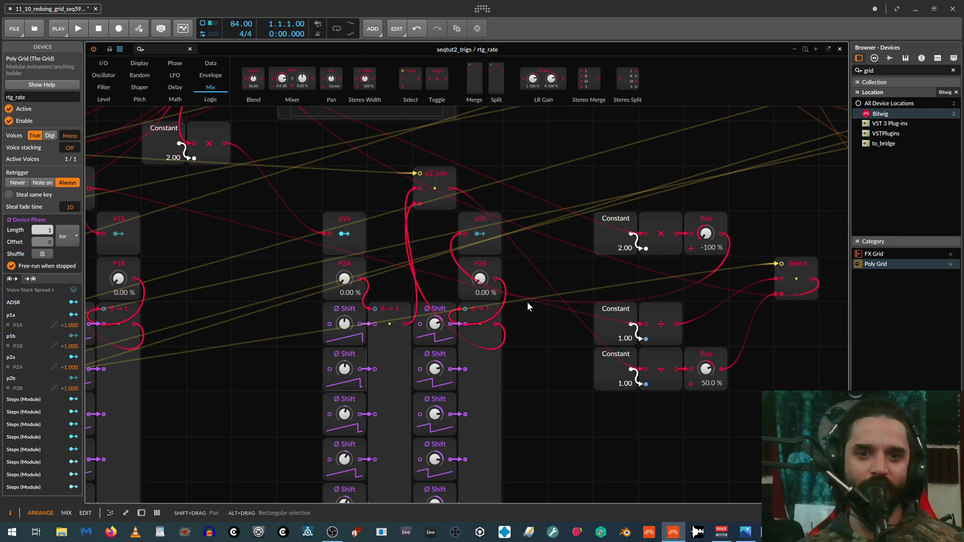
Examine the oscilloscope trace and check the p2 signal path through the -100 % Bias, Merge, p2_join and new Select modules.
left_click_drag(532, 274, 598, 487)
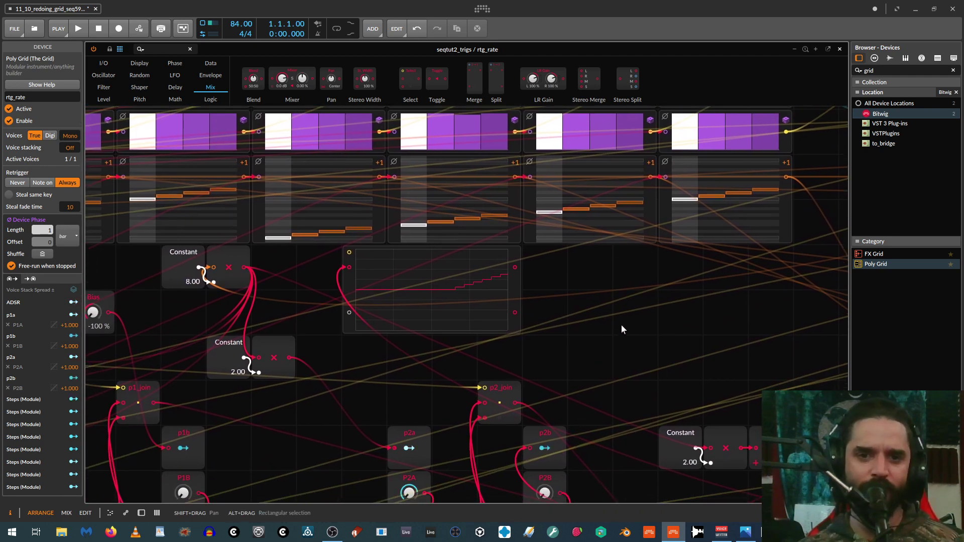
scroll(620, 324, "down", 3)
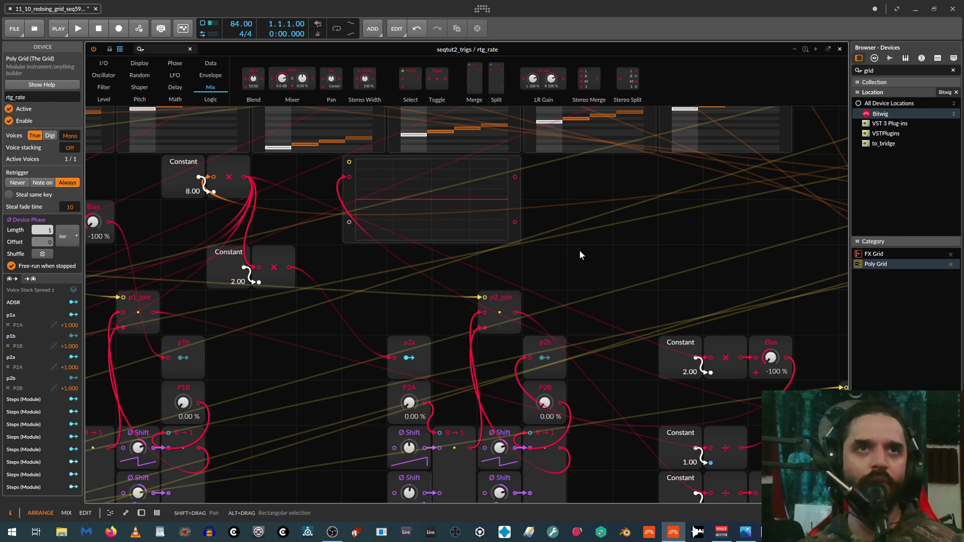
left_click_drag(682, 278, 429, 175)
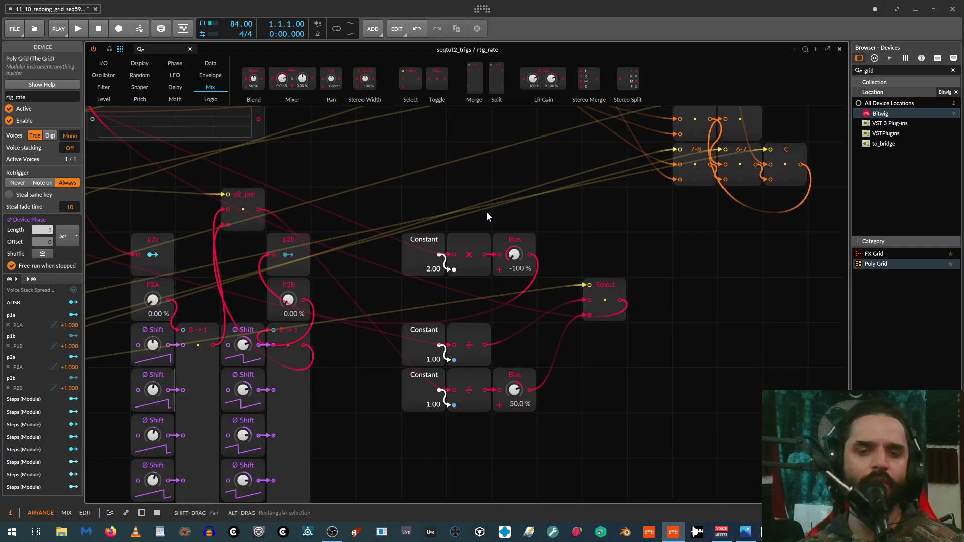
left_click_drag(432, 209, 464, 209)
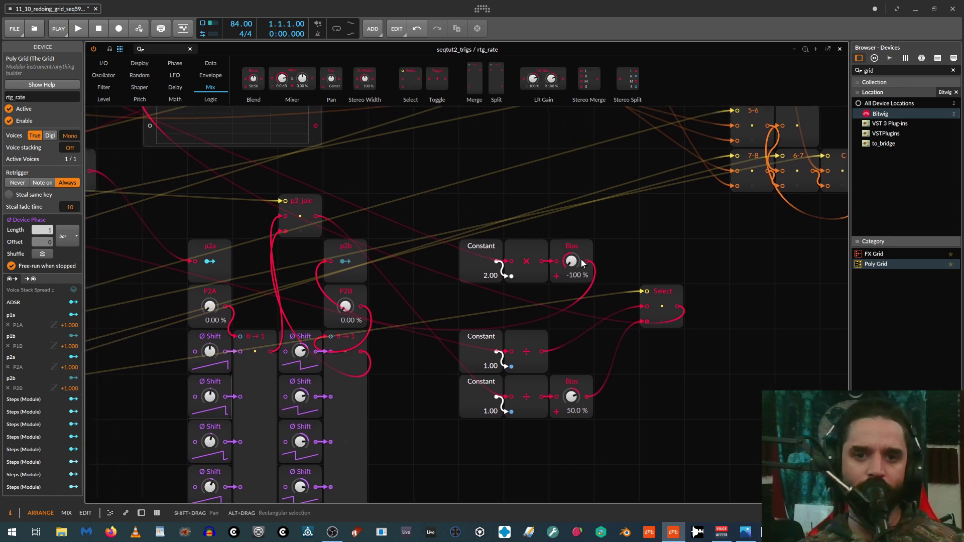
left_click(568, 243)
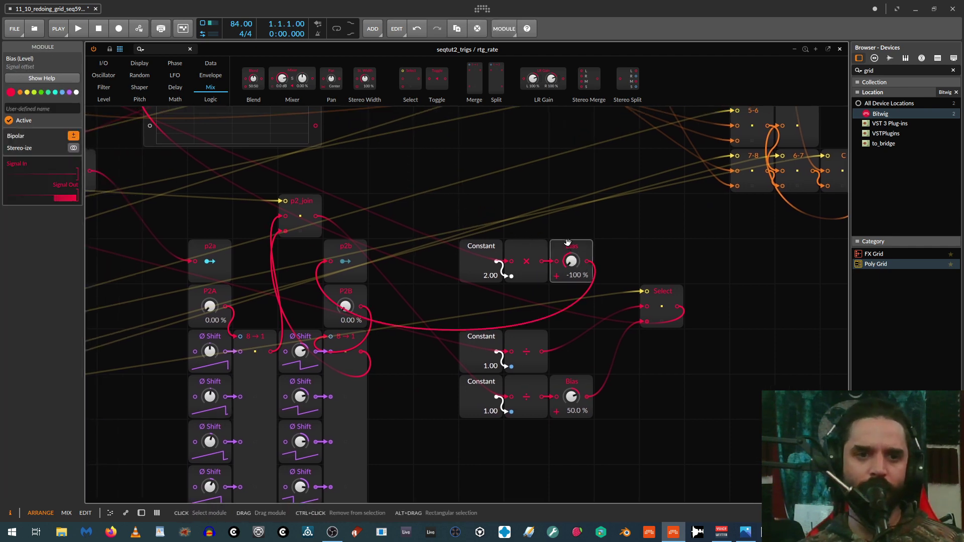
left_click(336, 406)
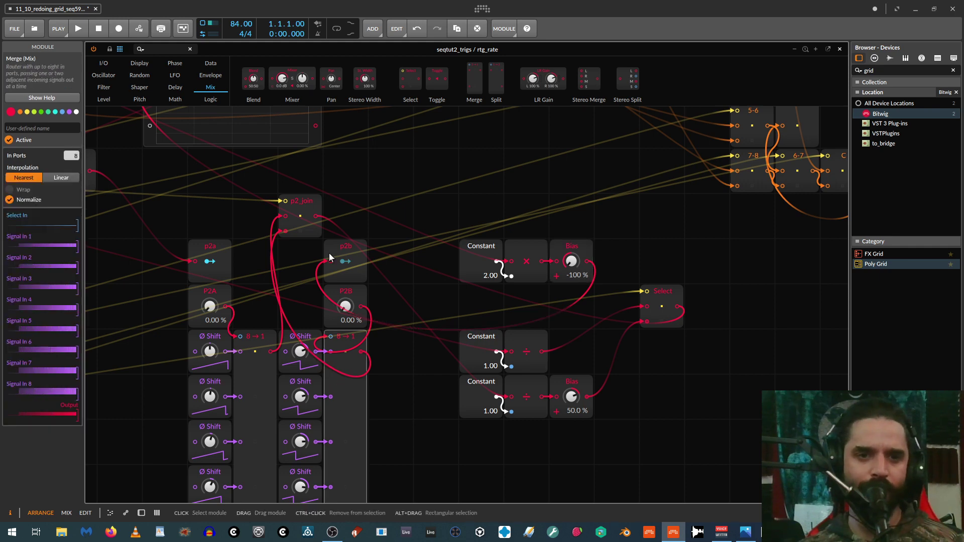
left_click(304, 211)
left_click_drag(350, 177, 540, 184)
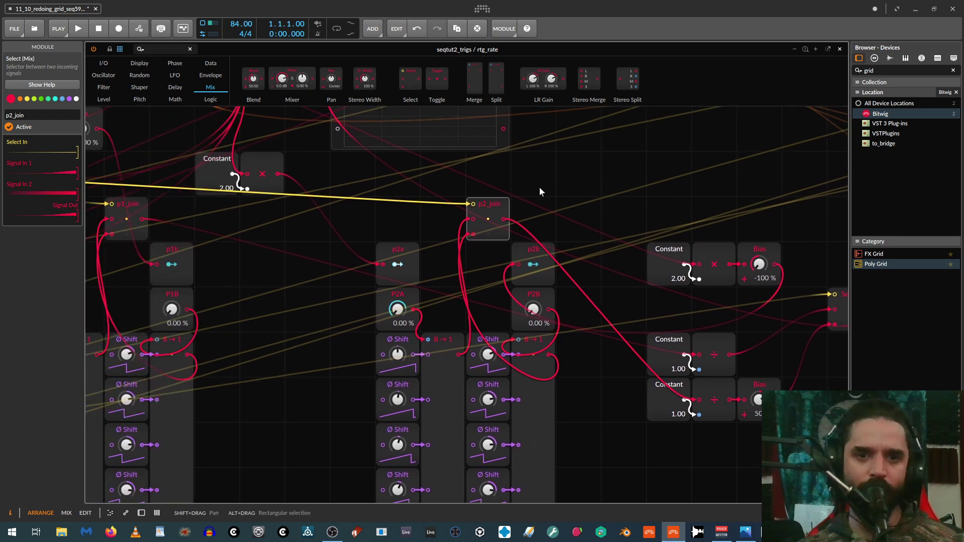
scroll(542, 382, "down", 5)
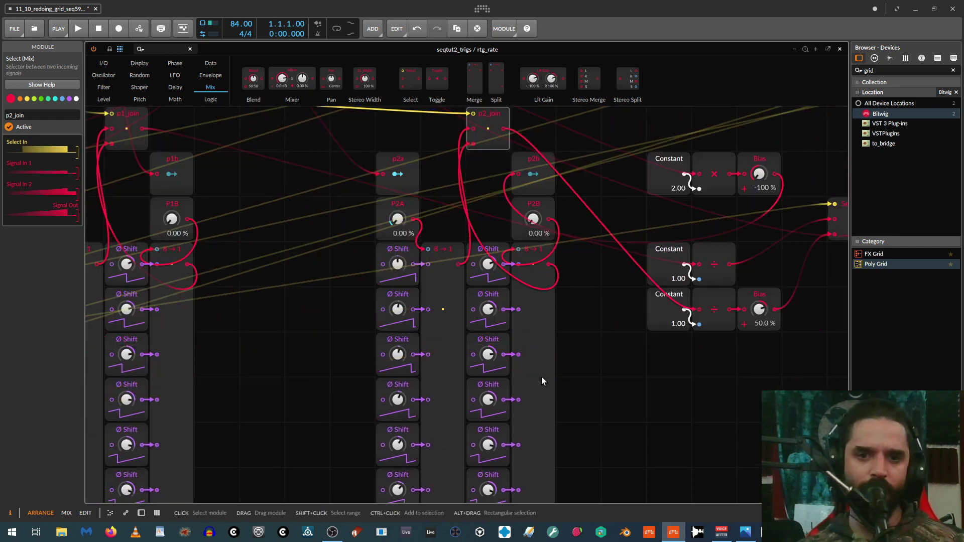
scroll(545, 361, "up", 1)
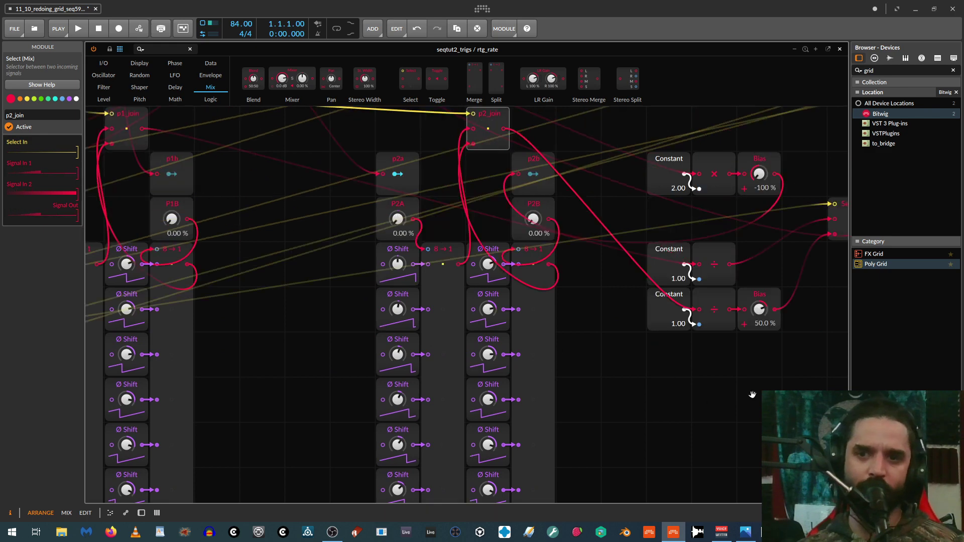
left_click_drag(751, 394, 511, 405)
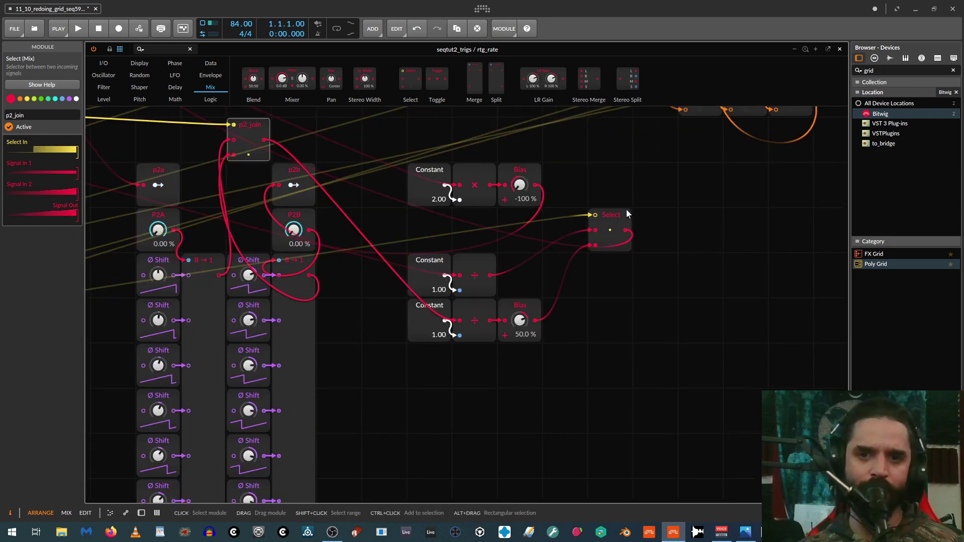
left_click(612, 225)
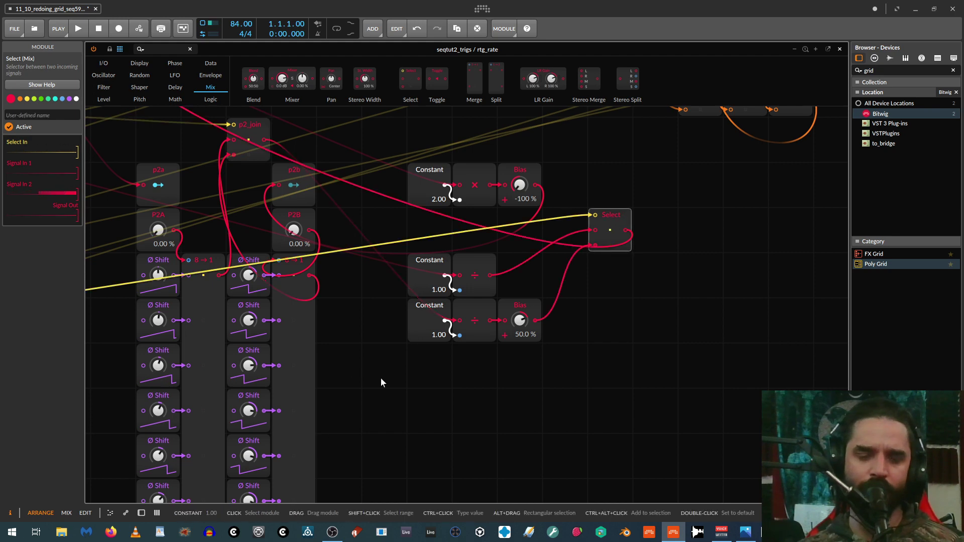
Set the Constants feeding the two Divide modules to 2.00 for the upper one and 3.00 for the lower one.
left_click_drag(371, 380, 441, 412)
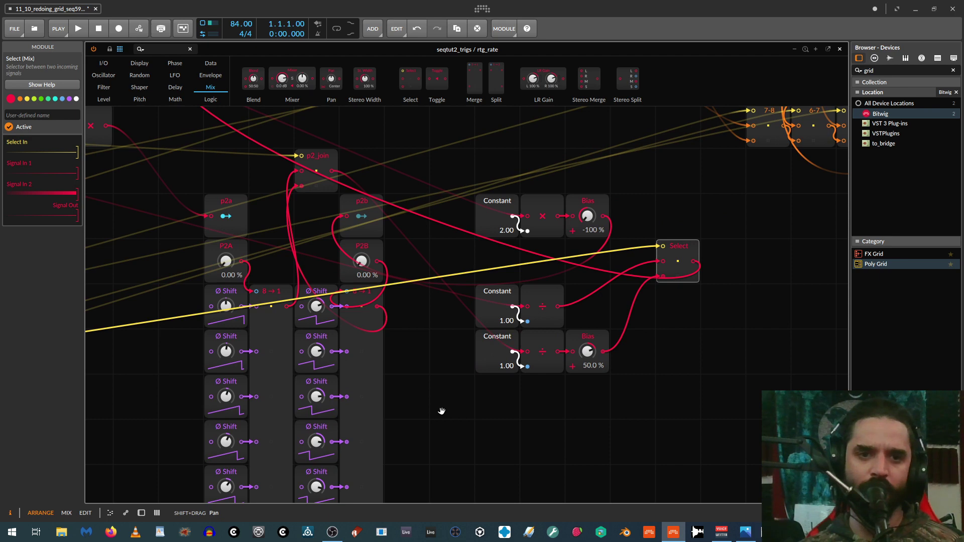
left_click_drag(441, 411, 442, 410)
left_click(550, 295)
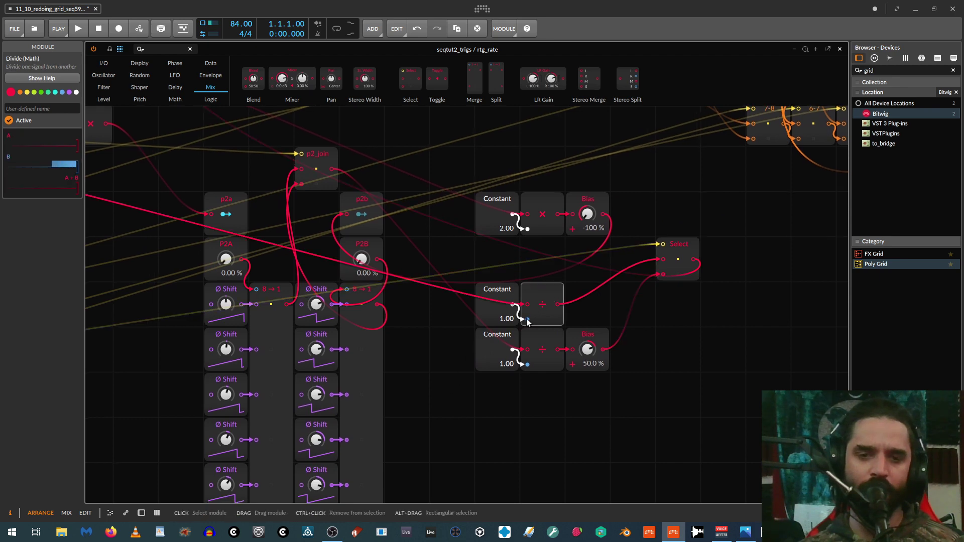
left_click(546, 358)
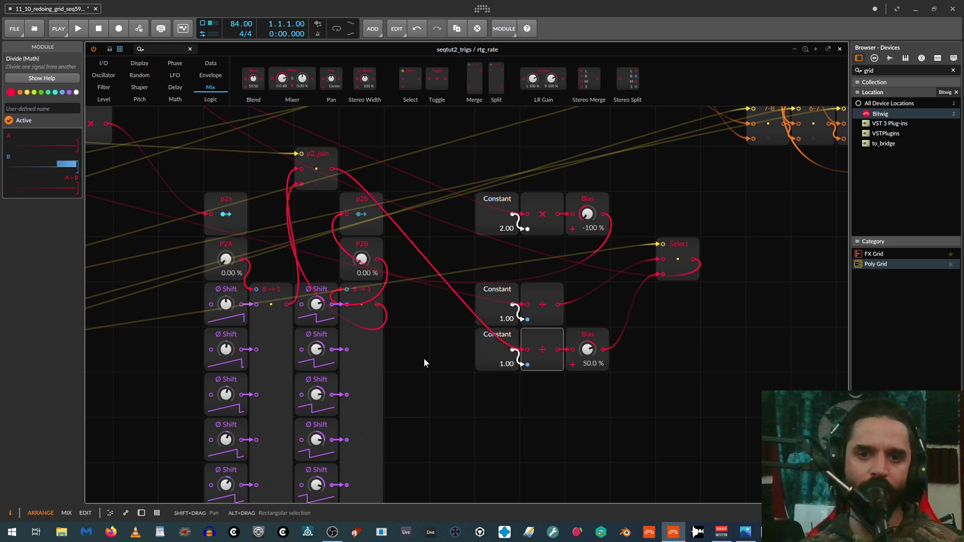
left_click_drag(411, 358, 413, 359)
left_click_drag(503, 320, 503, 310)
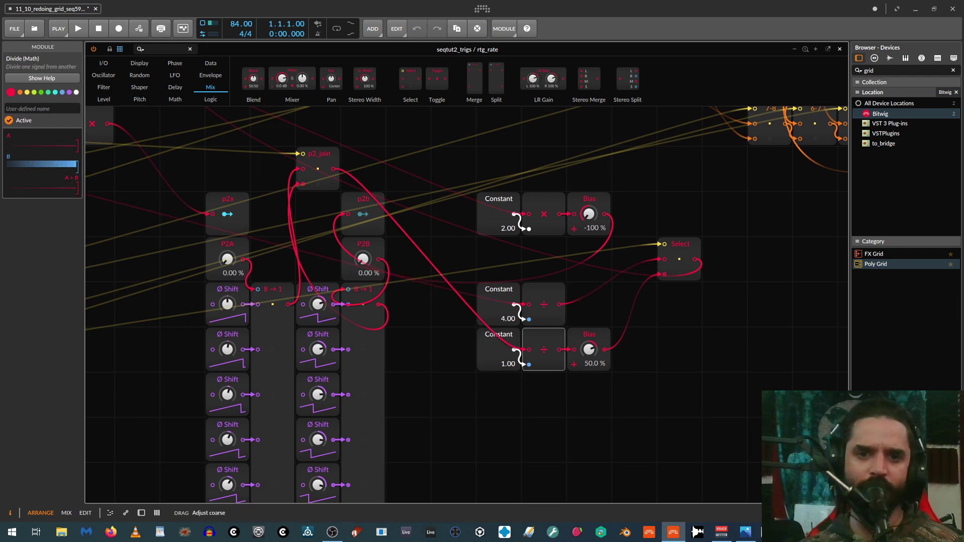
left_click_drag(495, 366, 495, 356)
Add a Modulator Out module beside the new Select and wire the Select's output to its signal input.
left_click_drag(367, 108, 476, 278)
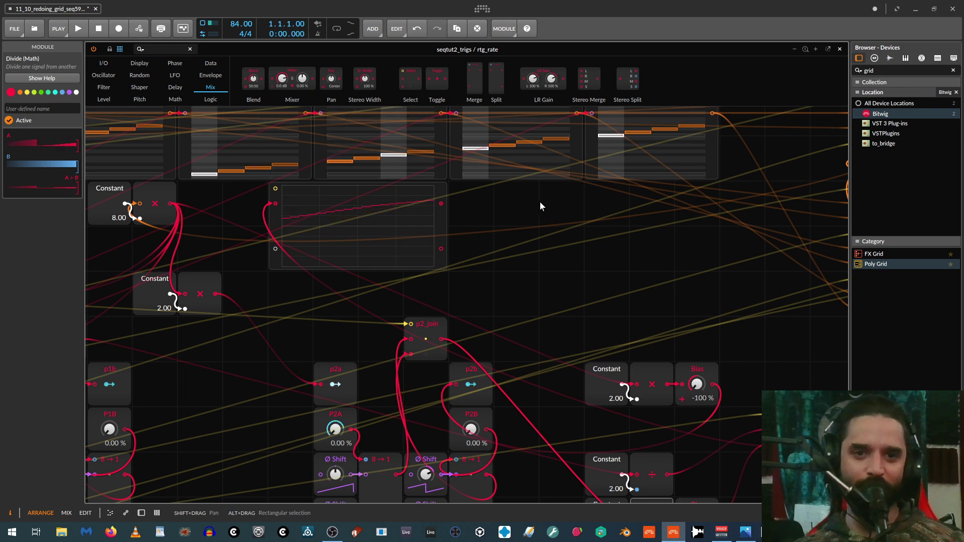
scroll(537, 198, "down", 3)
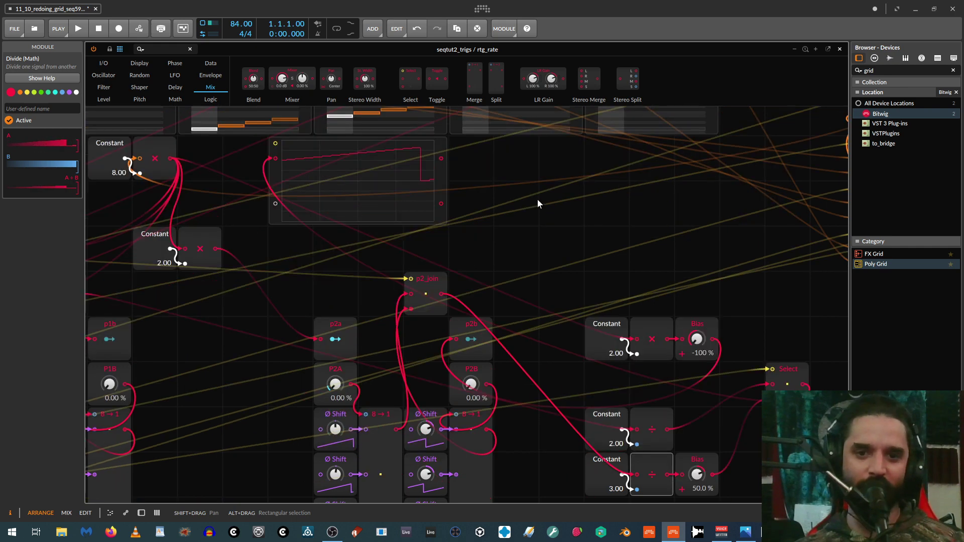
scroll(515, 172, "down", 5)
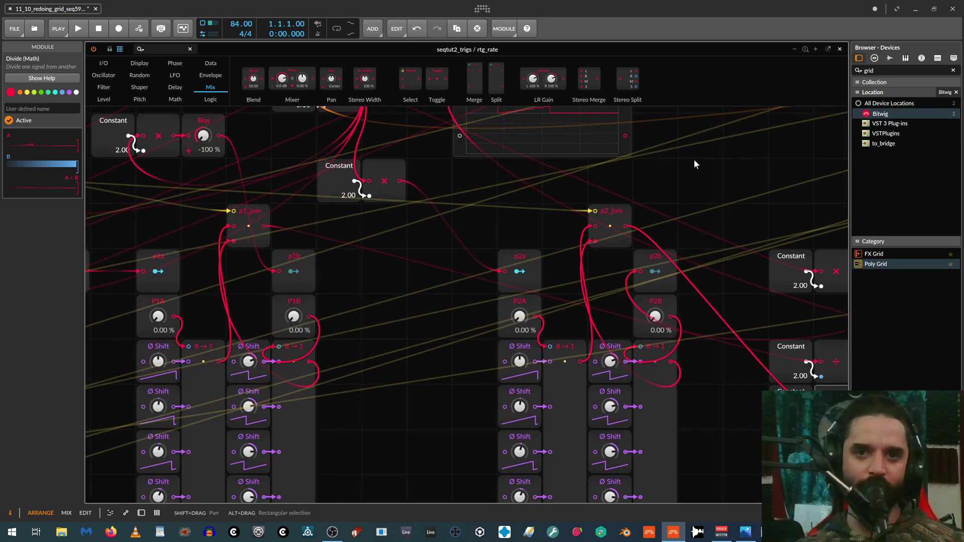
scroll(563, 269, "up", 4)
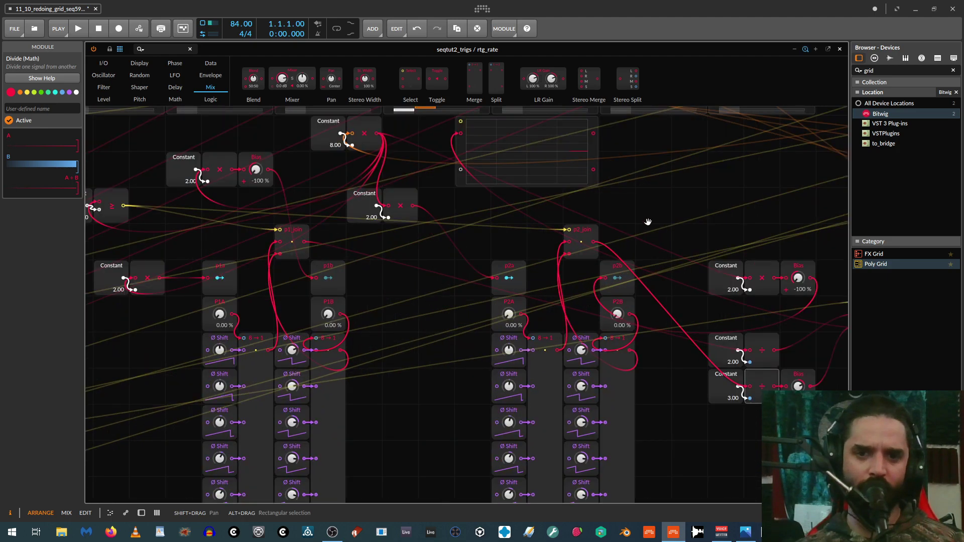
scroll(637, 265, "down", 2)
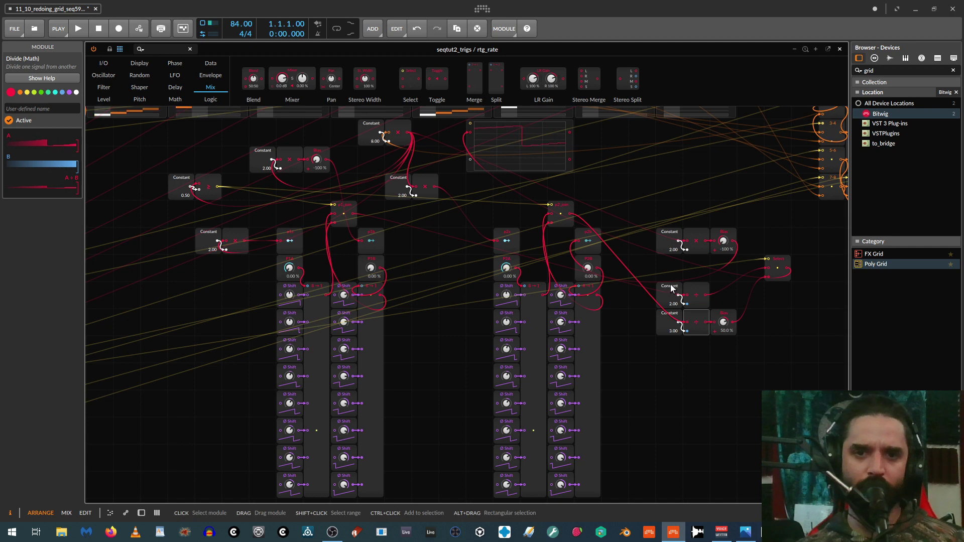
left_click_drag(714, 164, 565, 166)
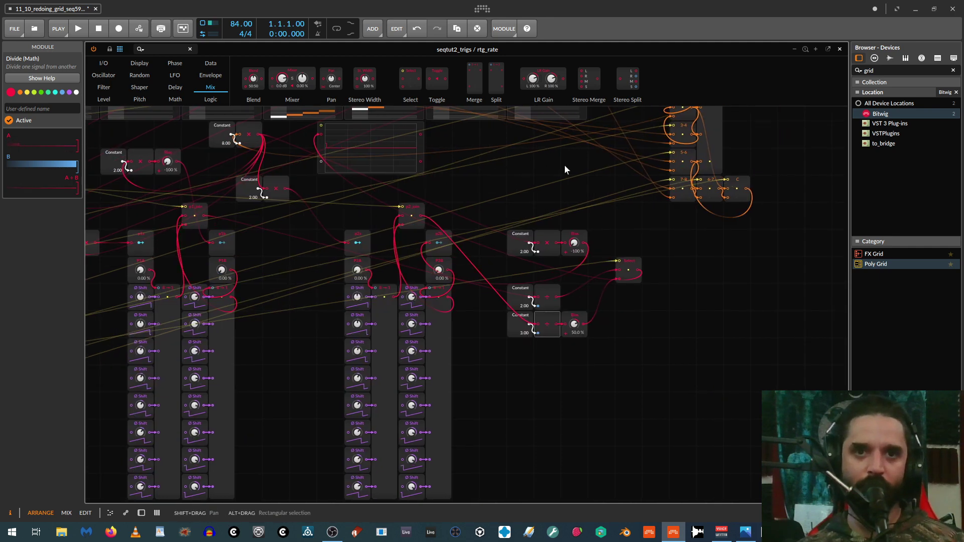
left_click(104, 64)
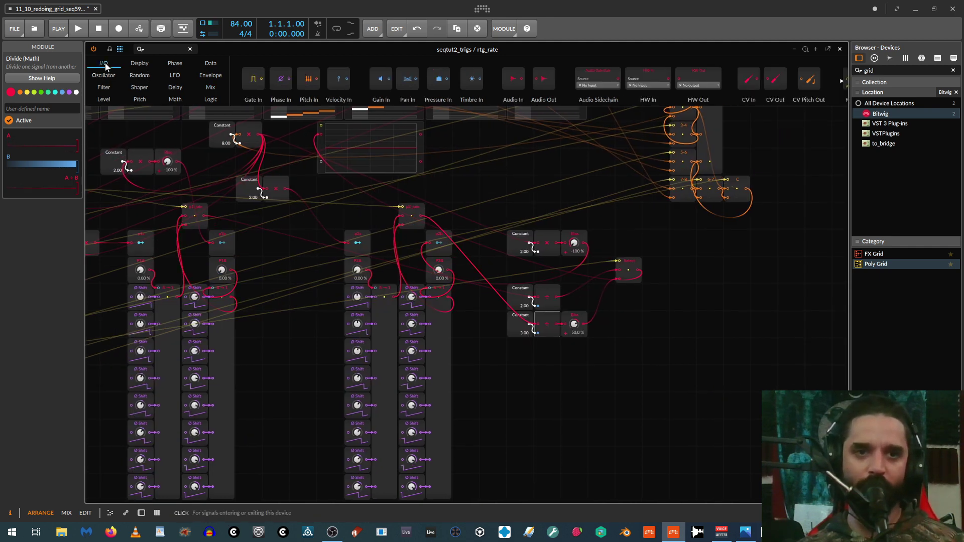
scroll(813, 79, "down", 3)
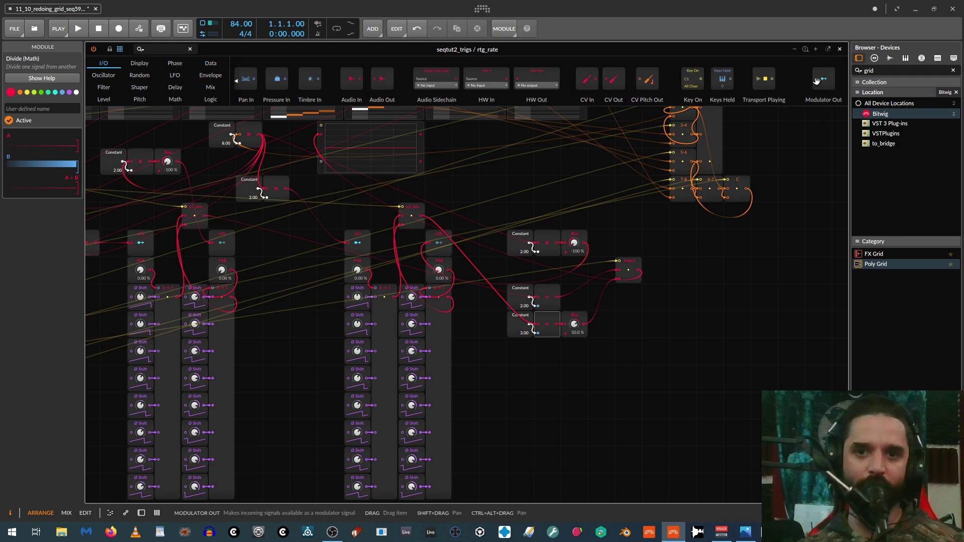
left_click_drag(817, 81, 704, 299)
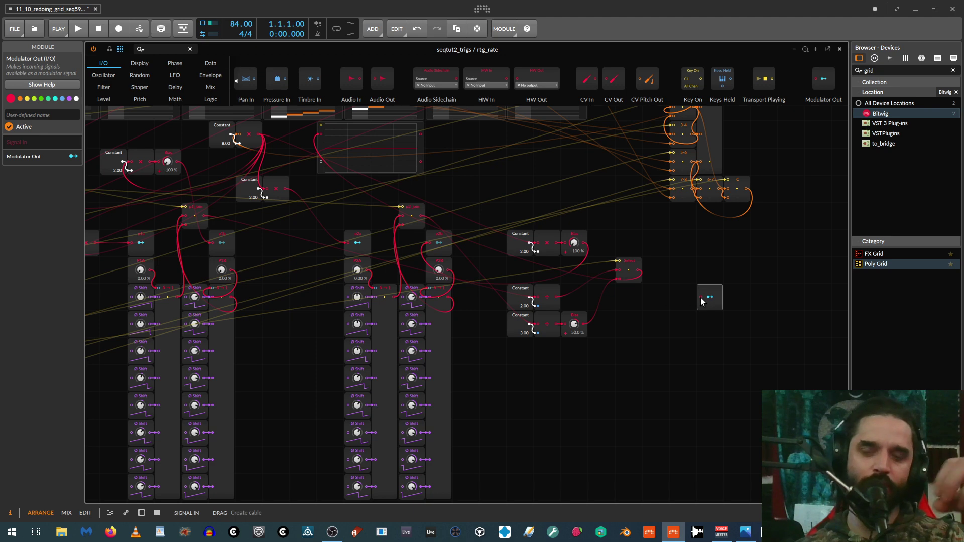
left_click(632, 264)
left_click_drag(701, 297, 638, 272)
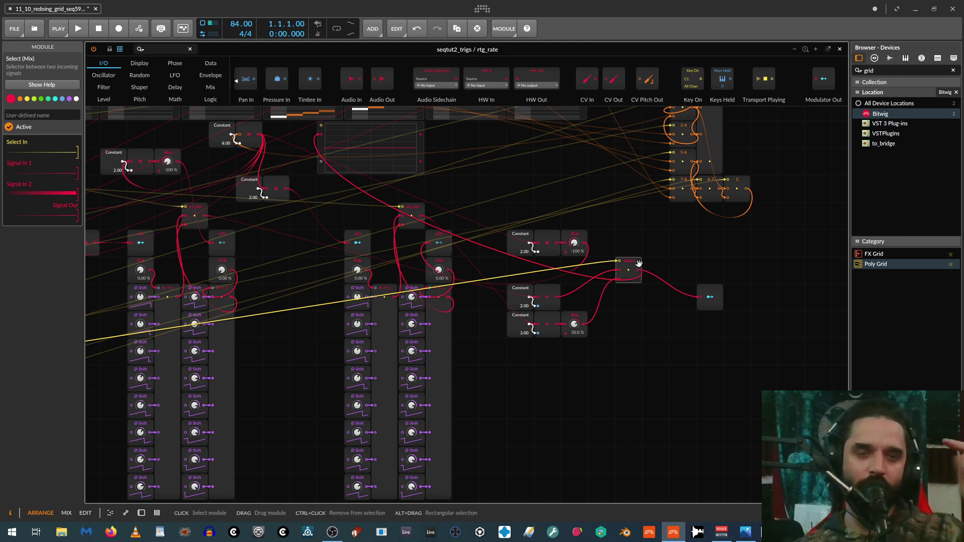
Map the new Modulator Out to the sampler's play start position with an amount of +1.000.
left_click_drag(300, 293, 404, 321, "shift")
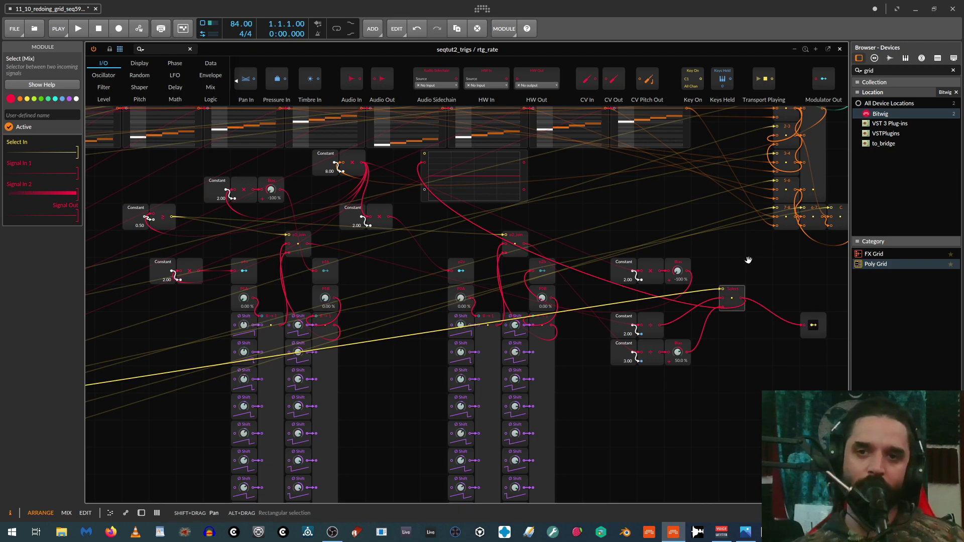
left_click_drag(747, 257, 417, 472, "shift")
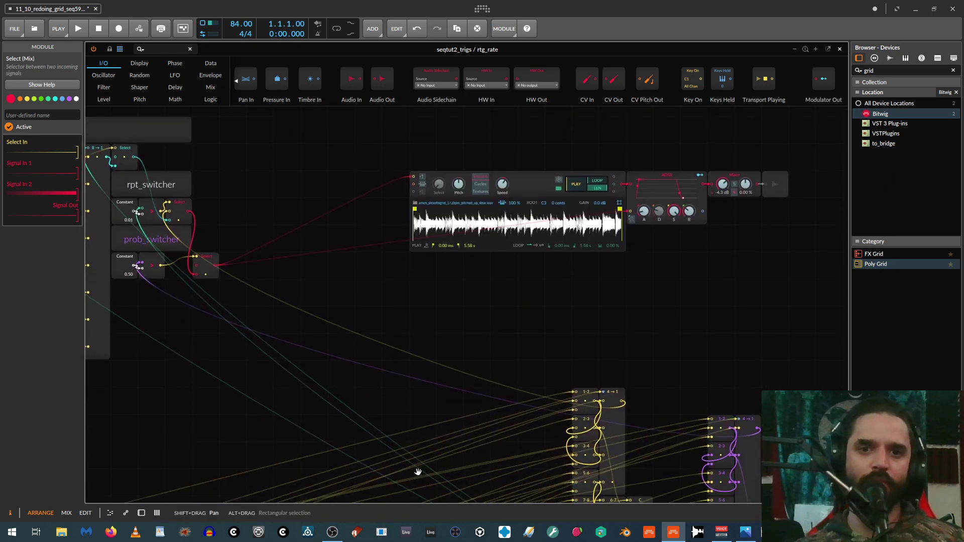
left_click(583, 185)
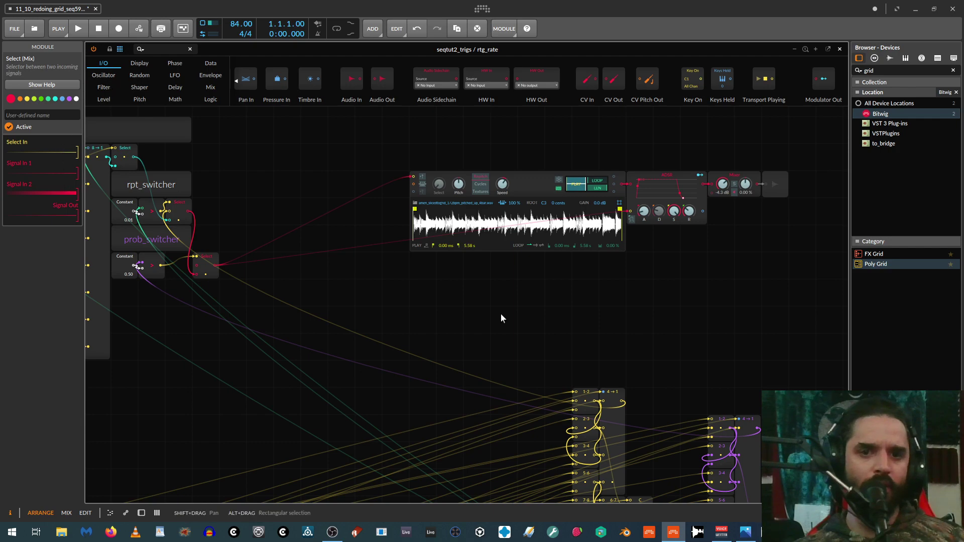
scroll(500, 312, "down", 10)
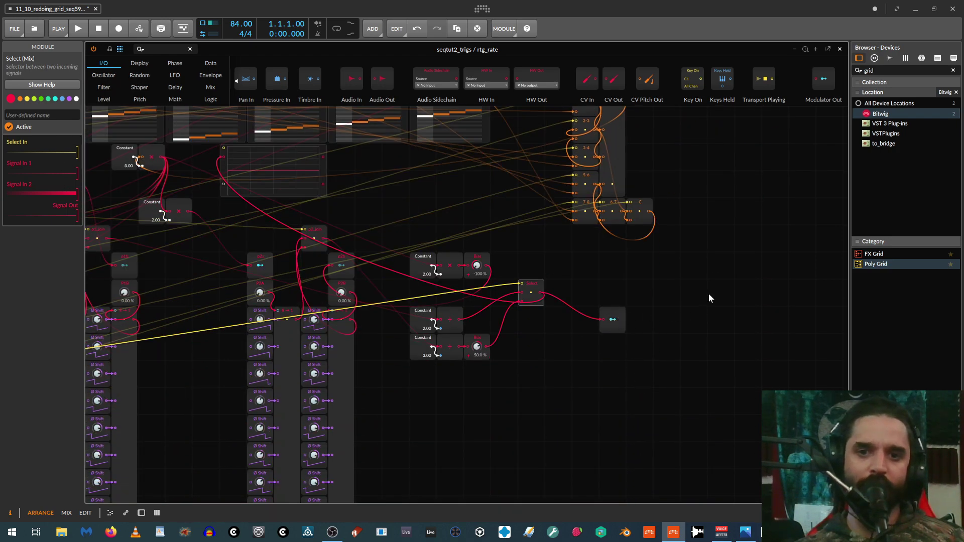
left_click_drag(715, 264, 558, 505)
left_click_drag(701, 291, 643, 502)
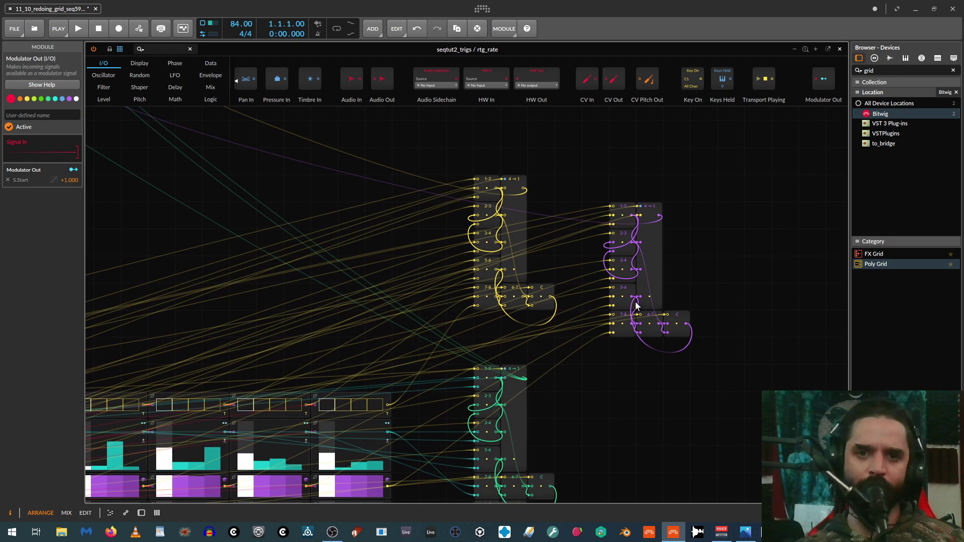
Move the Sampler module into the empty space below the new Select and Modulator Out modules.
scroll(635, 302, "up", 9)
scroll(534, 272, "down", 4)
left_click(449, 131)
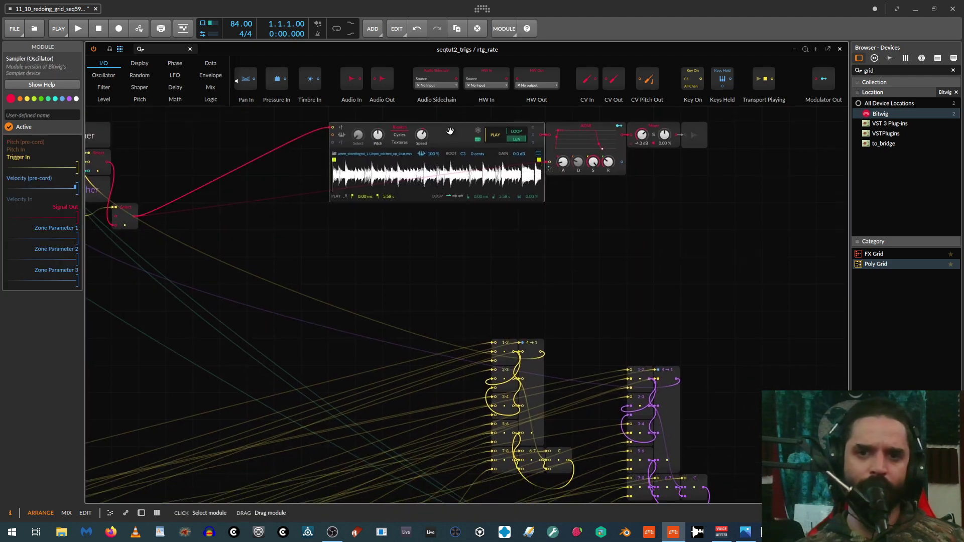
left_click_drag(448, 130, 554, 183)
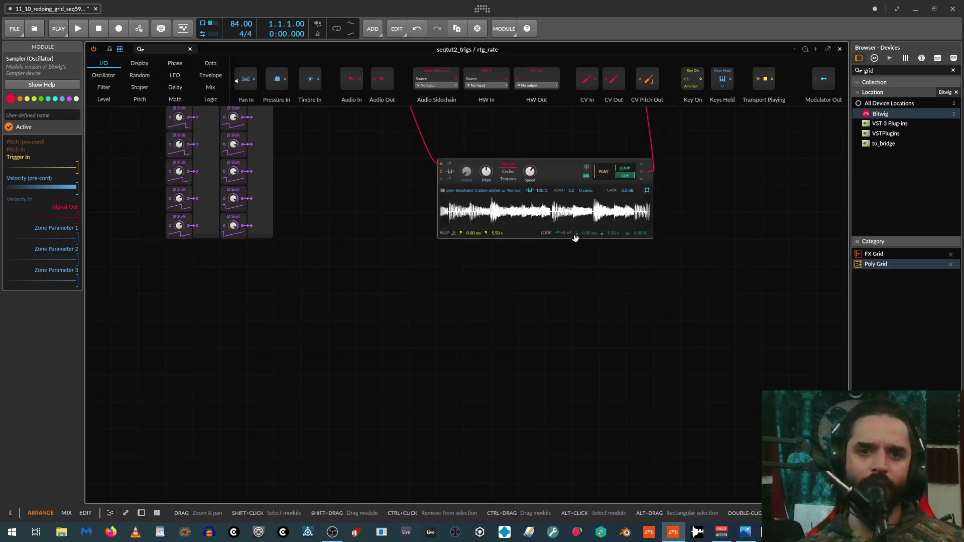
scroll(570, 239, "up", 1)
scroll(563, 234, "down", 5)
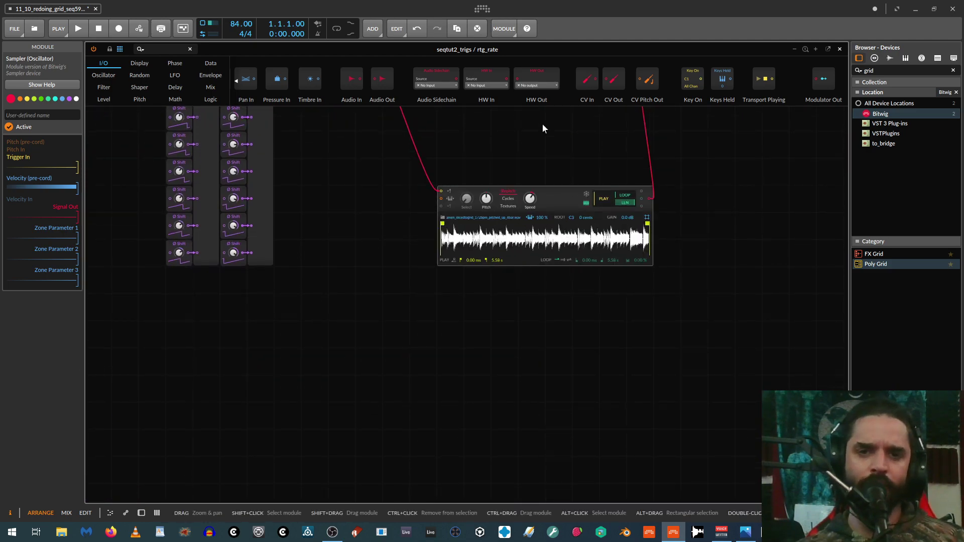
scroll(541, 151, "up", 5)
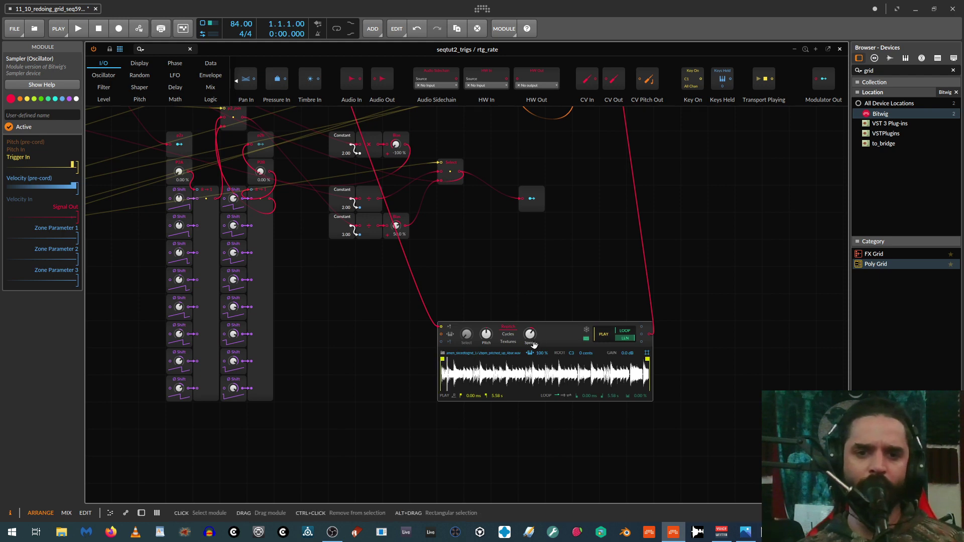
Activate the Audio Out module after the Mixer and check the Sampler's playback display.
scroll(523, 303, "up", 15)
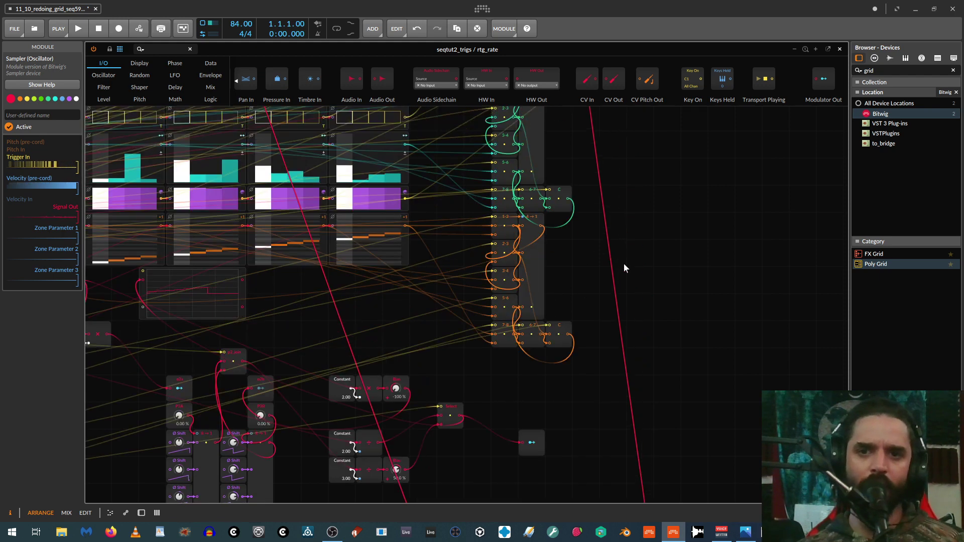
scroll(667, 266, "up", 8)
left_click(695, 274)
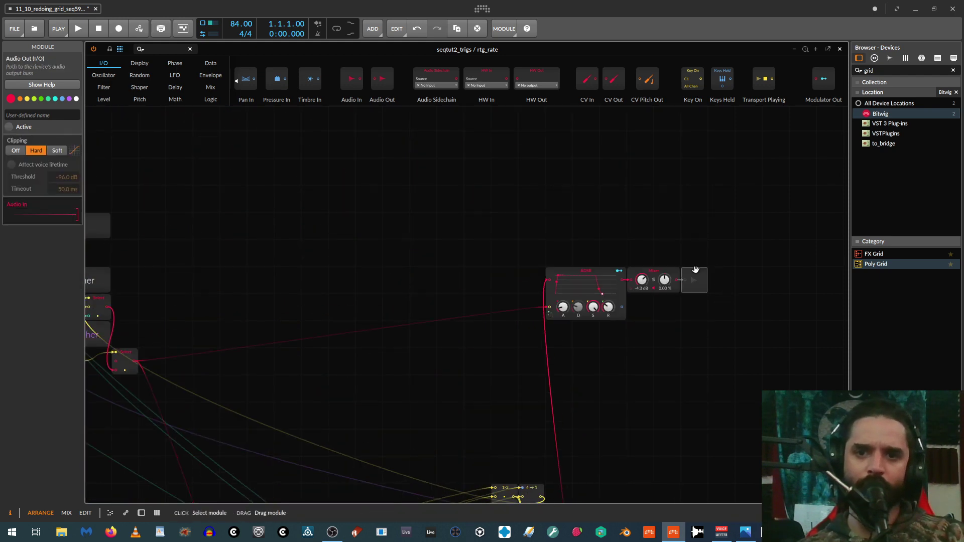
scroll(681, 325, "down", 20)
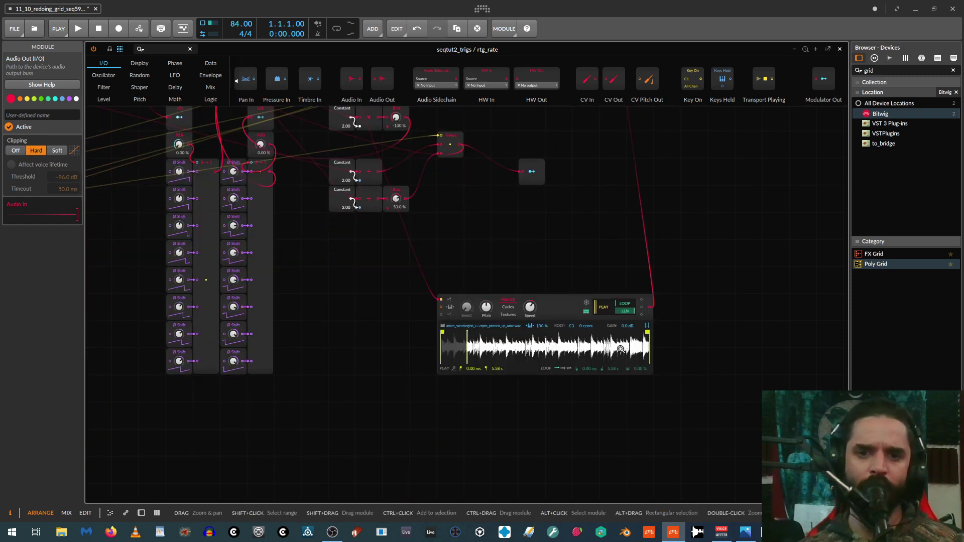
Redraw the teal step values in the first two sequencer blocks at an even low level of about 7 %.
scroll(344, 285, "up", 14)
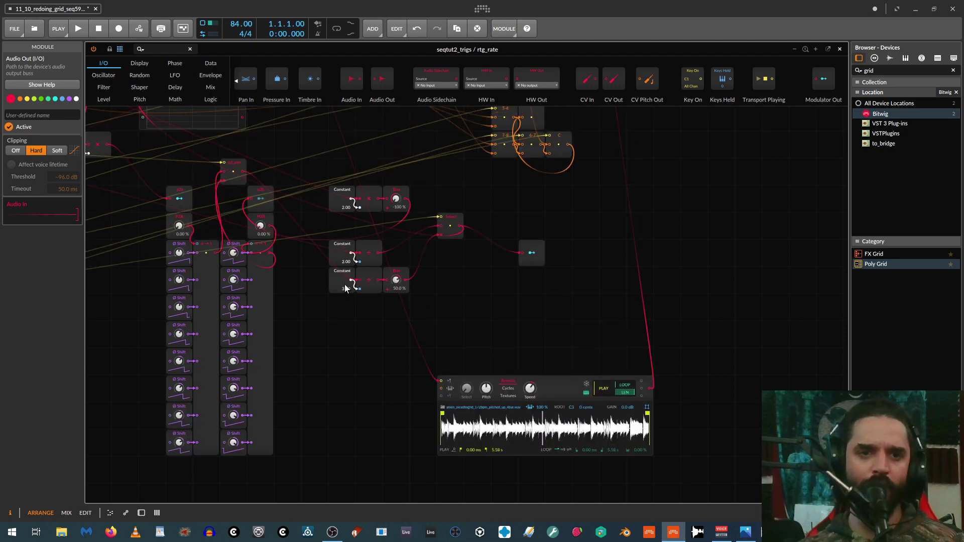
left_click_drag(337, 170, 693, 135)
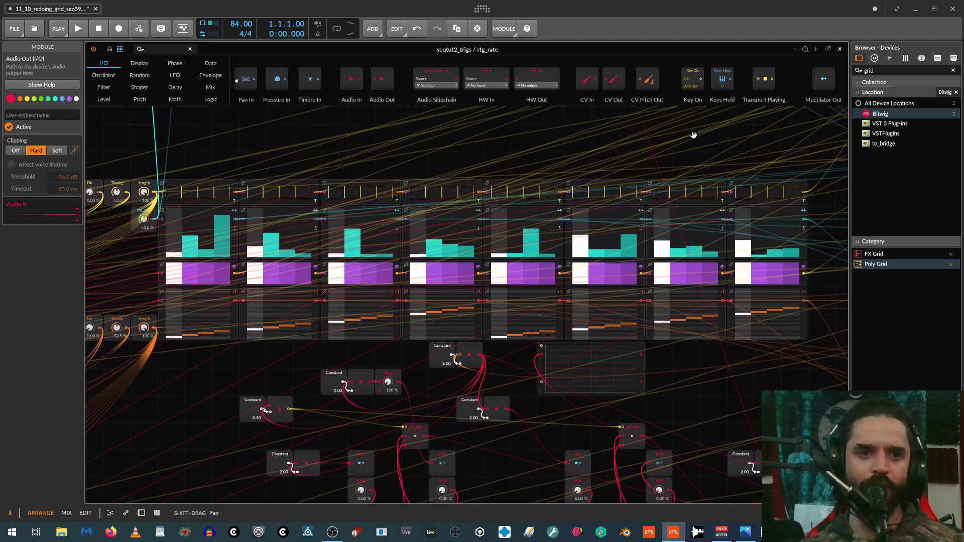
left_click_drag(176, 247, 271, 287)
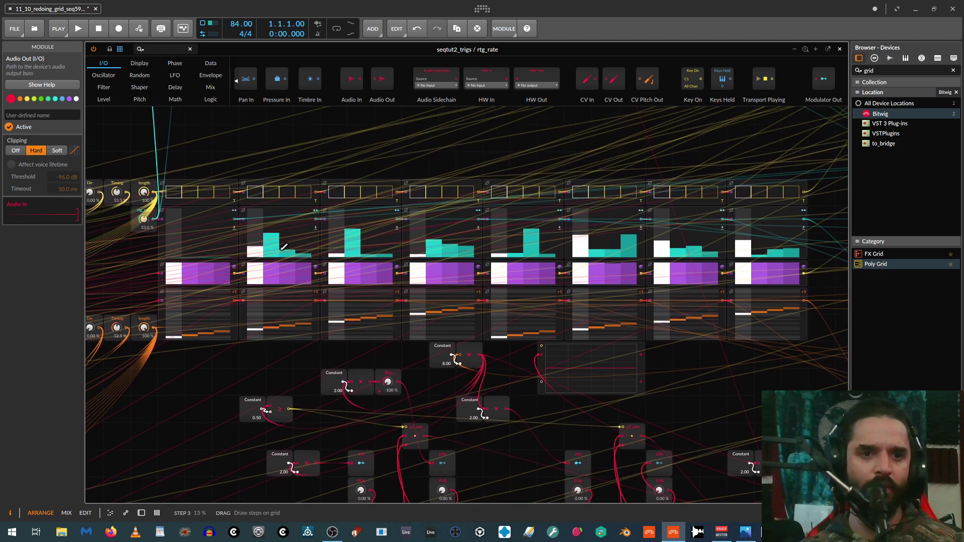
mouse_move(283, 247)
left_mouse_down()
mouse_move(176, 250)
mouse_move(277, 250)
left_mouse_up()
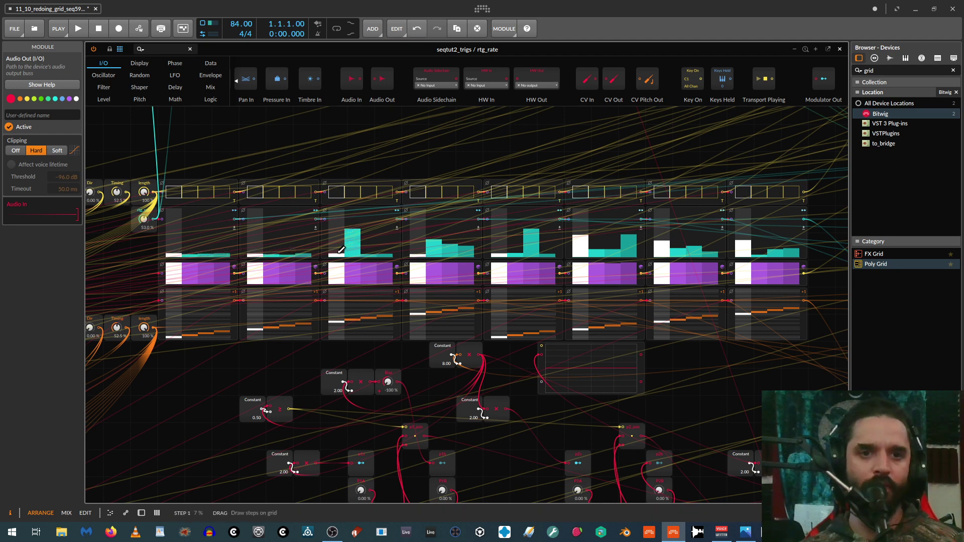
Lower all teal step values to the floor and switch on all yellow gate steps in sequencer blocks three to eight.
mouse_move(342, 250)
left_mouse_down()
mouse_move(435, 272)
mouse_move(454, 251)
mouse_move(472, 251)
left_mouse_up()
left_click_drag(335, 192, 552, 191)
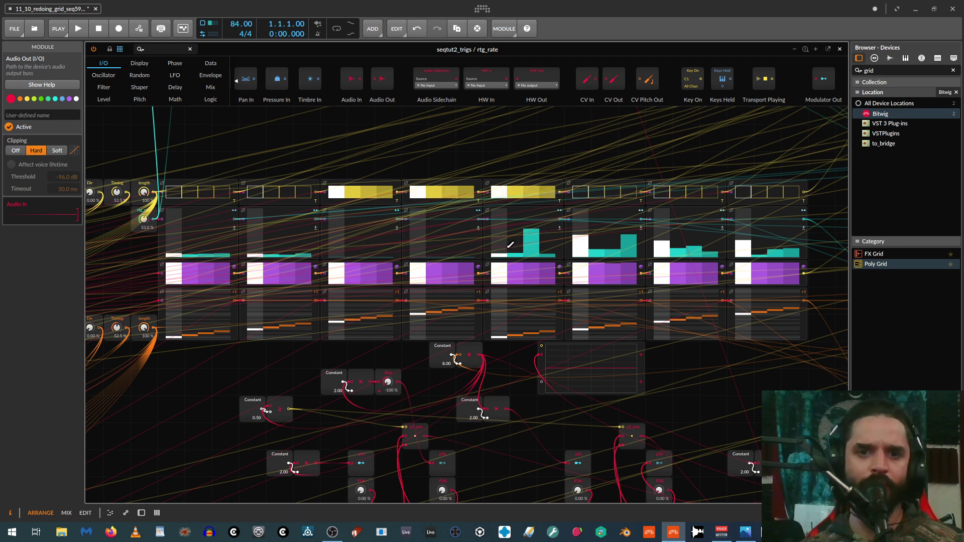
mouse_move(498, 254)
left_mouse_down()
mouse_move(641, 269)
mouse_move(674, 291)
mouse_move(728, 261)
mouse_move(810, 280)
left_mouse_up()
left_click_drag(578, 191, 825, 190)
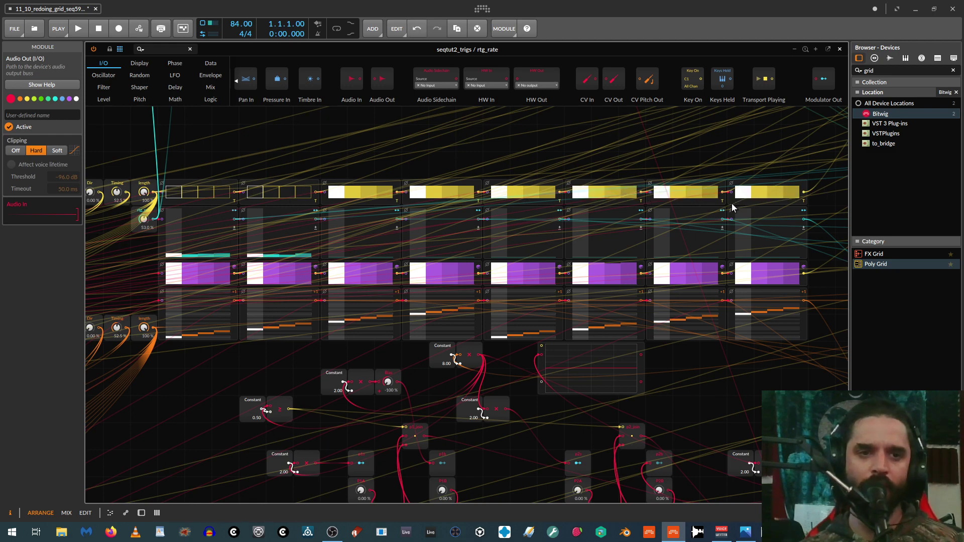
Set the Release of the ADSR before the Mixer to 446 ms.
scroll(329, 315, "down", 3)
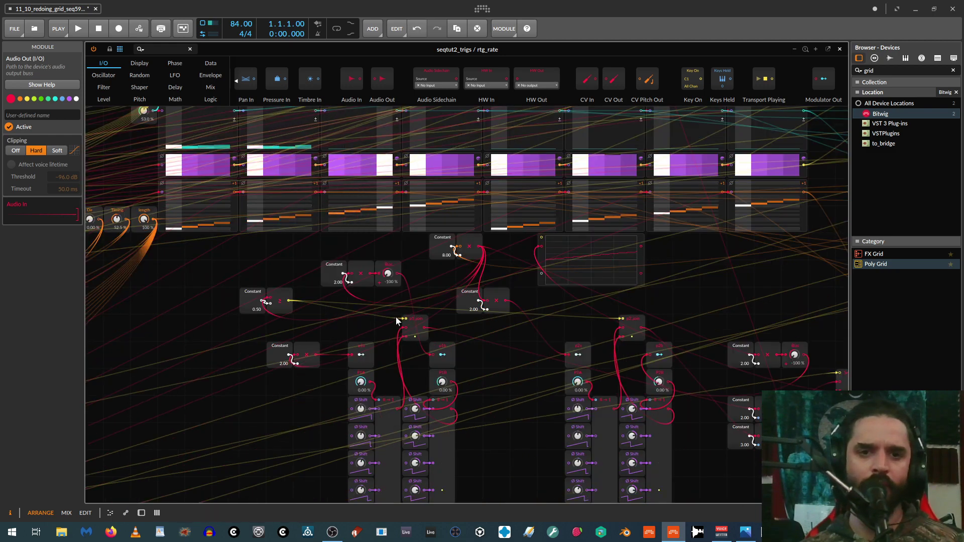
scroll(452, 321, "up", 3)
left_click_drag(794, 365, 231, 430)
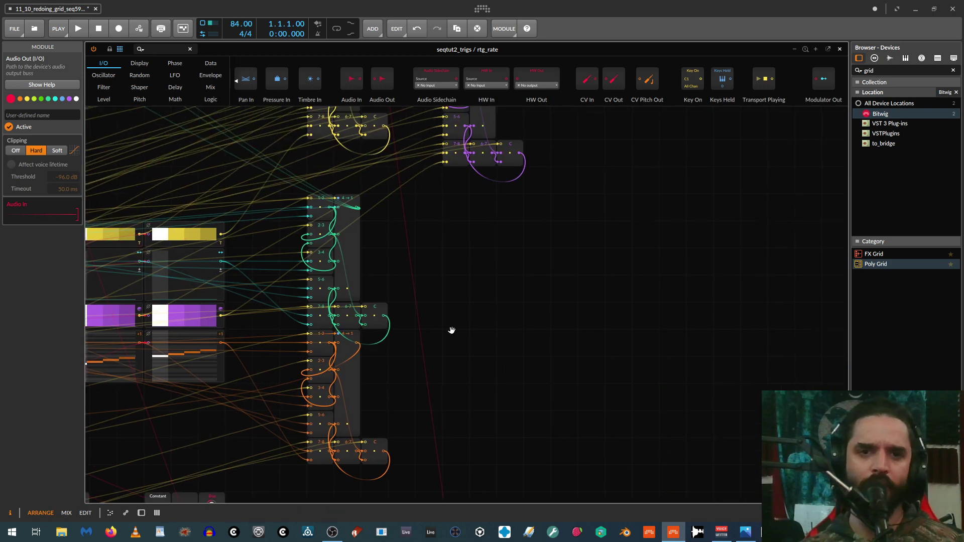
scroll(563, 298, "up", 14)
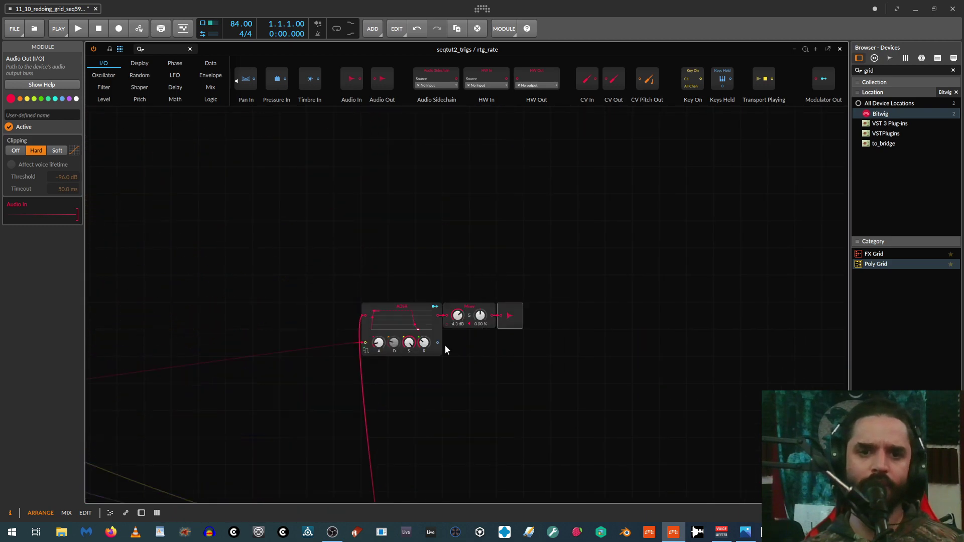
left_click(405, 348)
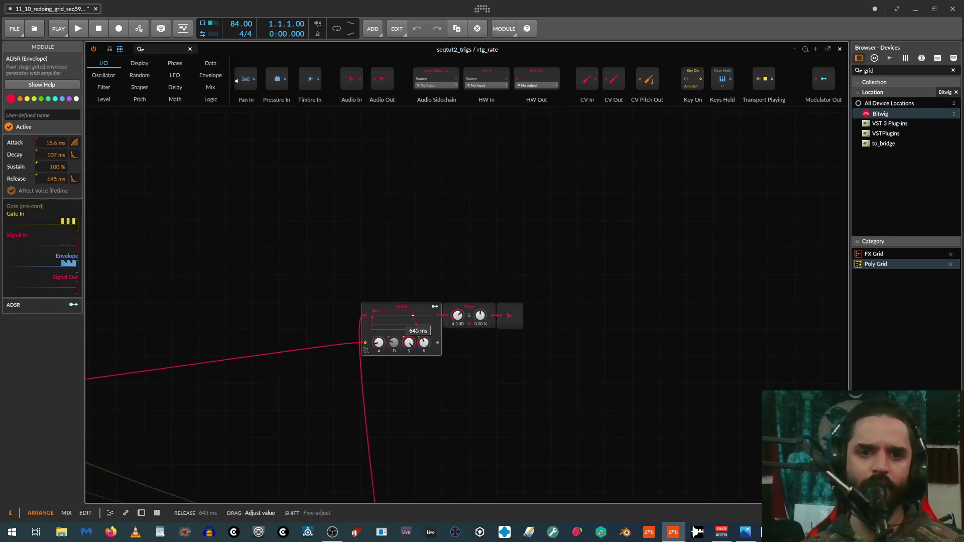
left_click_drag(423, 345, 424, 369)
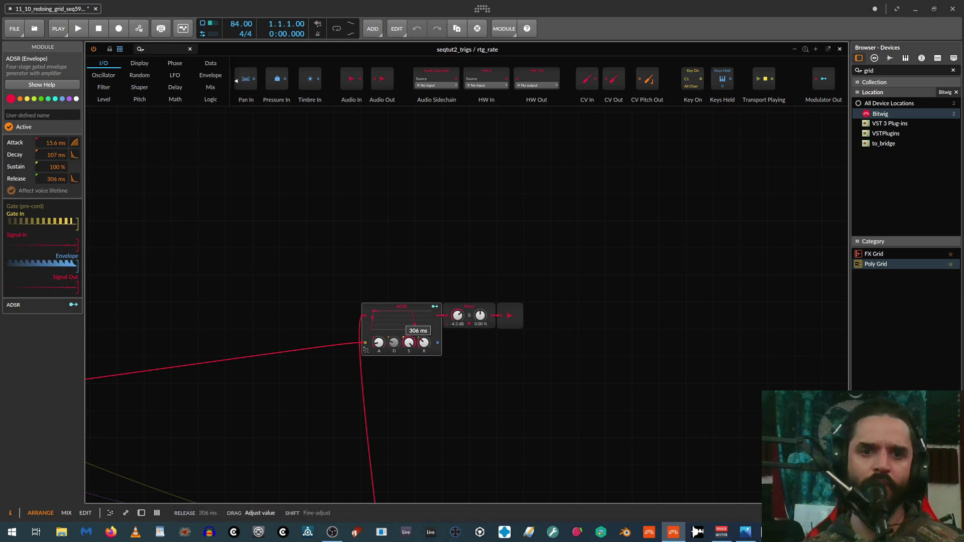
Set the Constant feeding the lower Divide module, before the 50.0 % Bias, to 2.00.
scroll(406, 386, "down", 5)
scroll(405, 382, "down", 10)
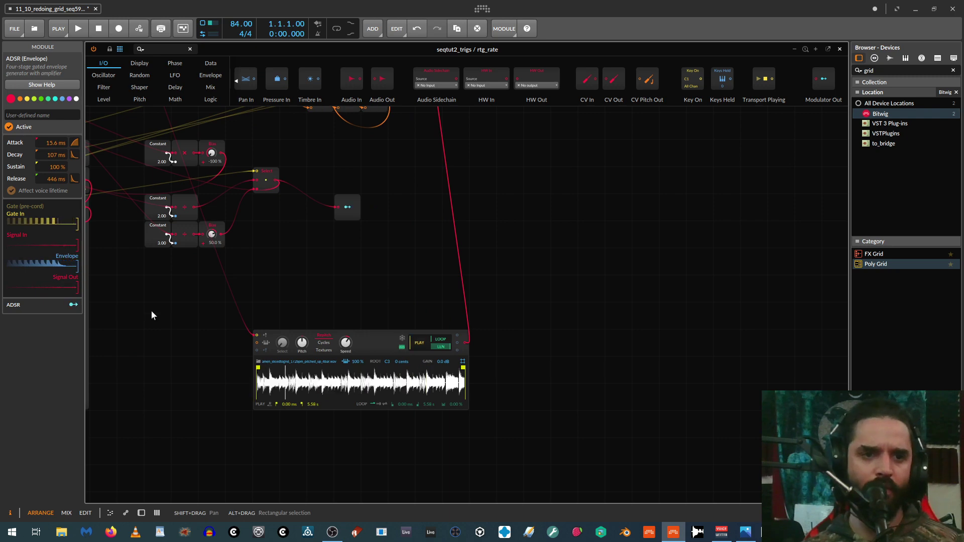
left_click_drag(219, 320, 491, 366)
scroll(476, 320, "up", 1)
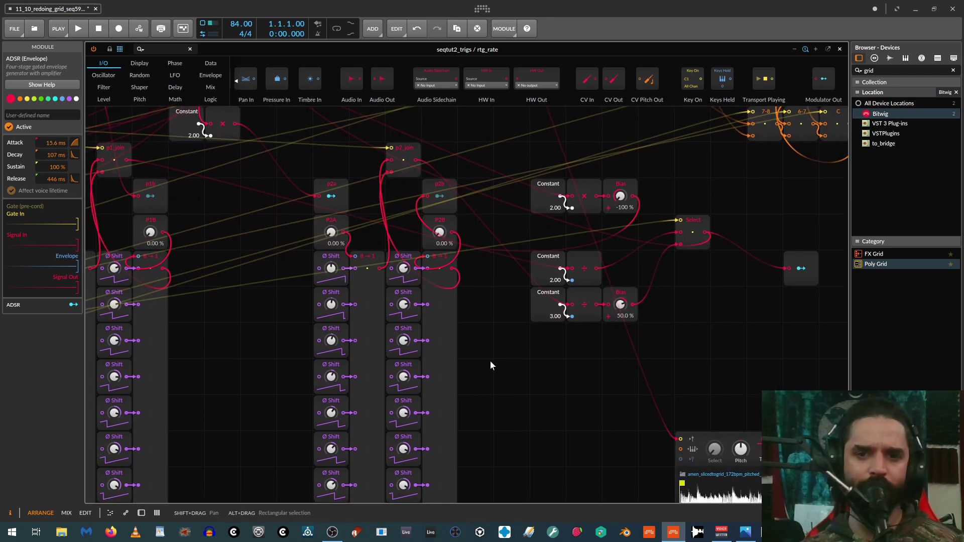
scroll(477, 334, "down", 2)
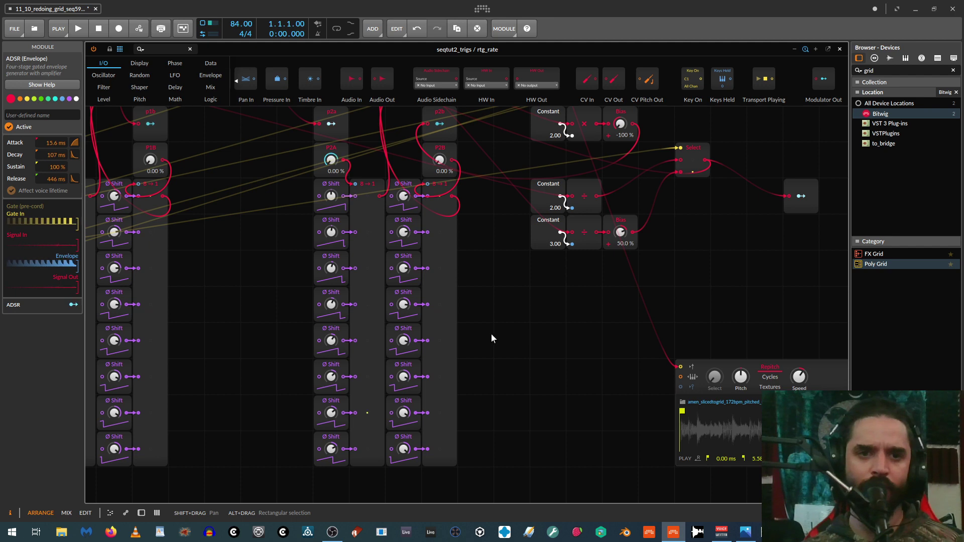
scroll(477, 329, "up", 2)
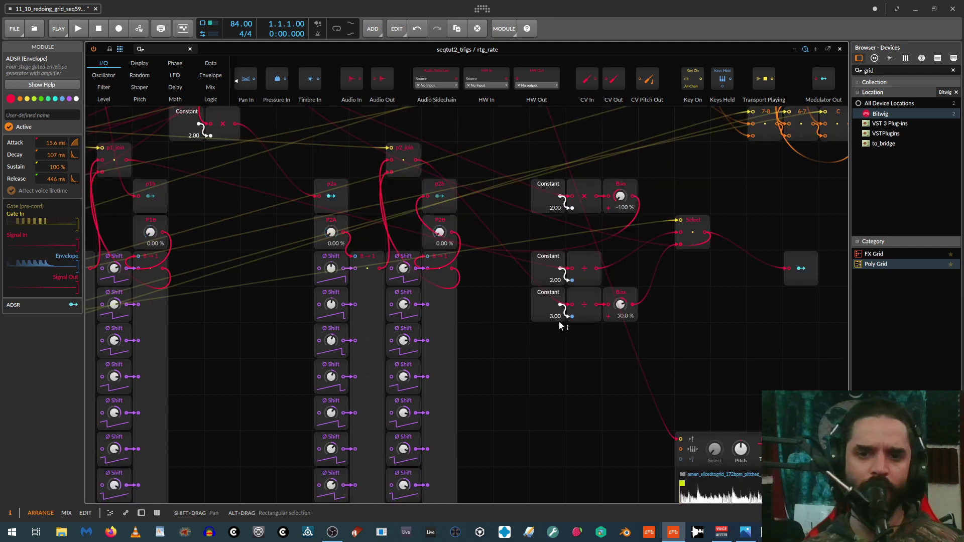
left_click_drag(557, 318, 558, 317)
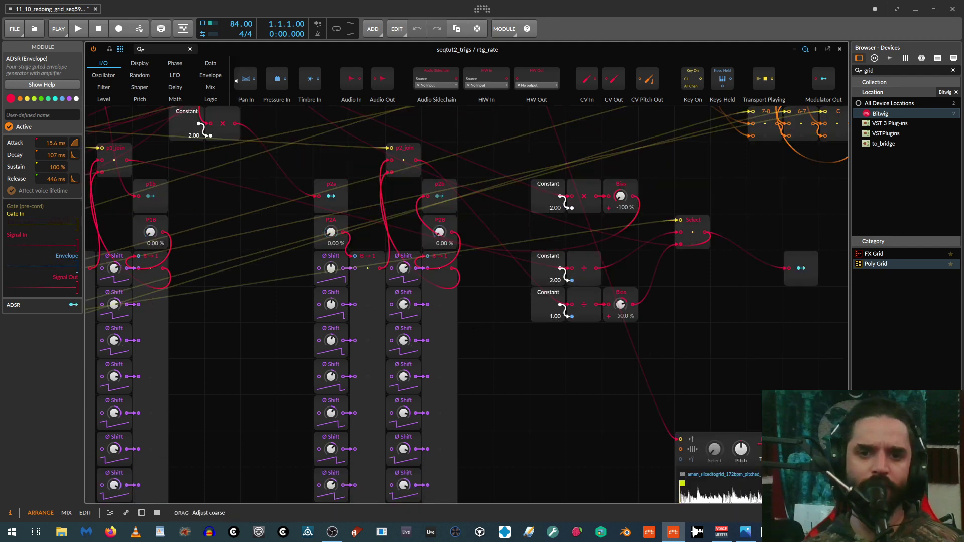
left_click_drag(558, 318, 555, 320)
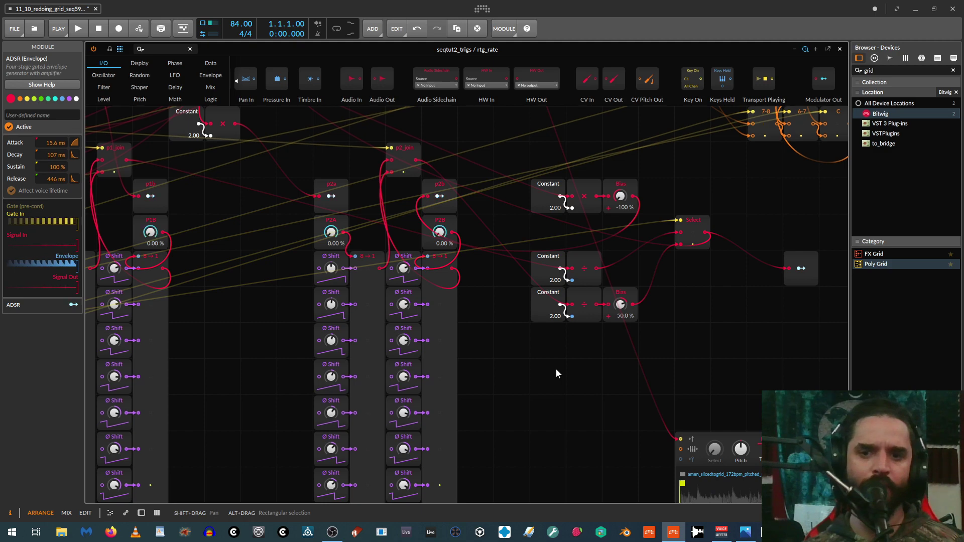
Deactivate the ADSR module and check the Sampler and its start modulation without the envelope.
scroll(558, 366, "up", 10)
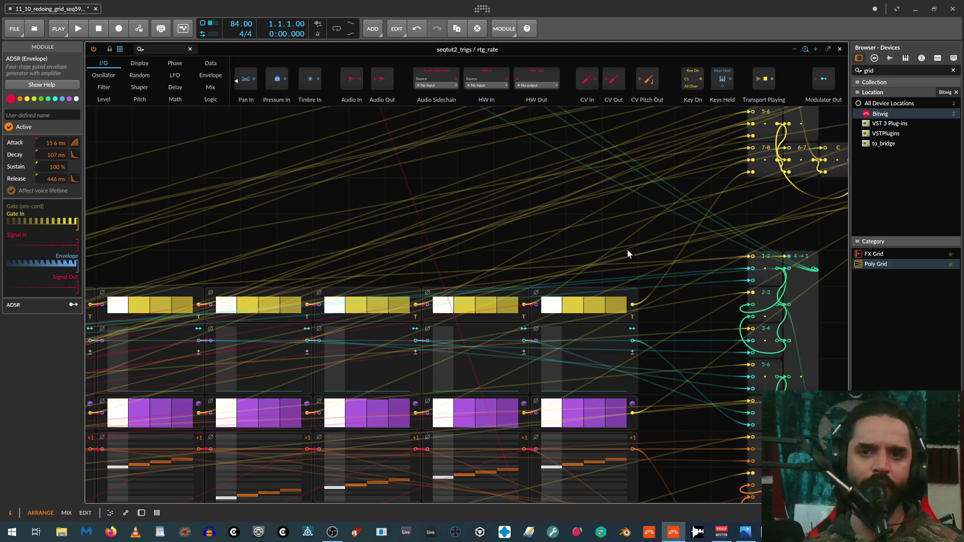
scroll(628, 249, "up", 3)
left_click_drag(606, 201, 471, 181)
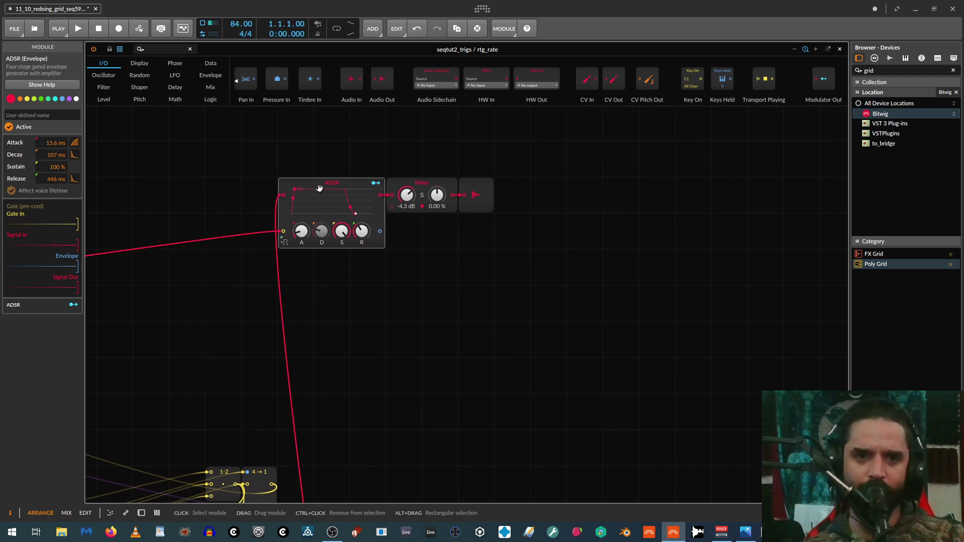
key("alt+a")
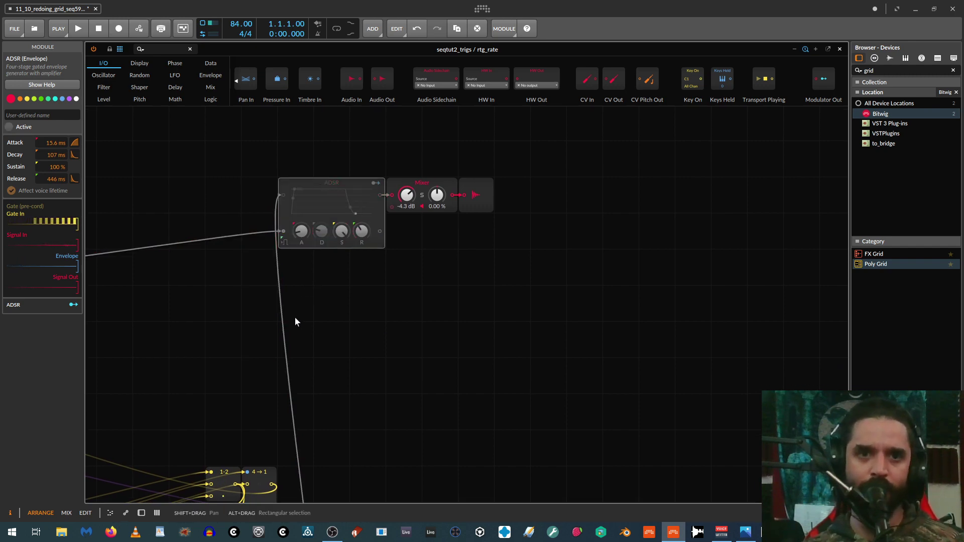
scroll(302, 352, "down", 10)
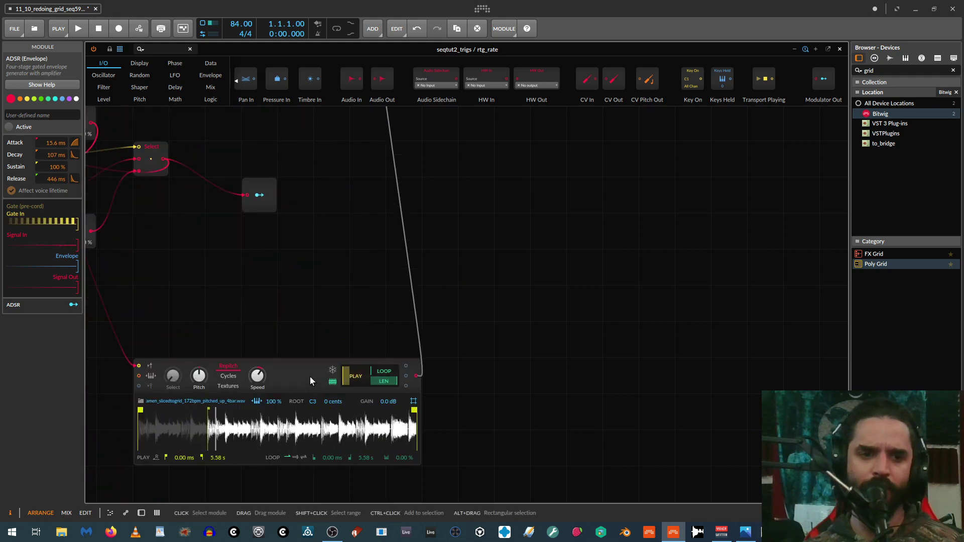
scroll(319, 351, "up", 4)
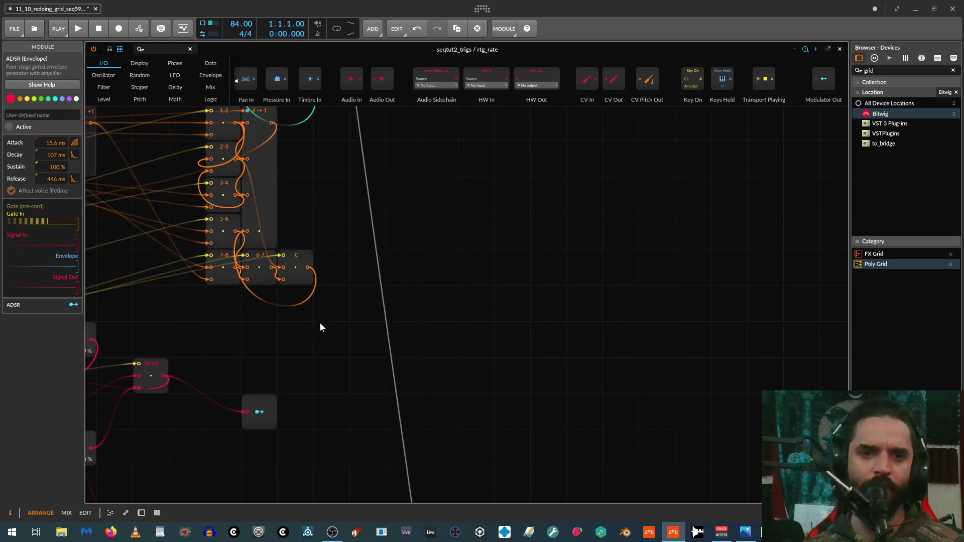
scroll(320, 323, "up", 17)
Reactivate the ADSR, remove the cable from its gate input and enable the gate pre-cord.
left_click(323, 284)
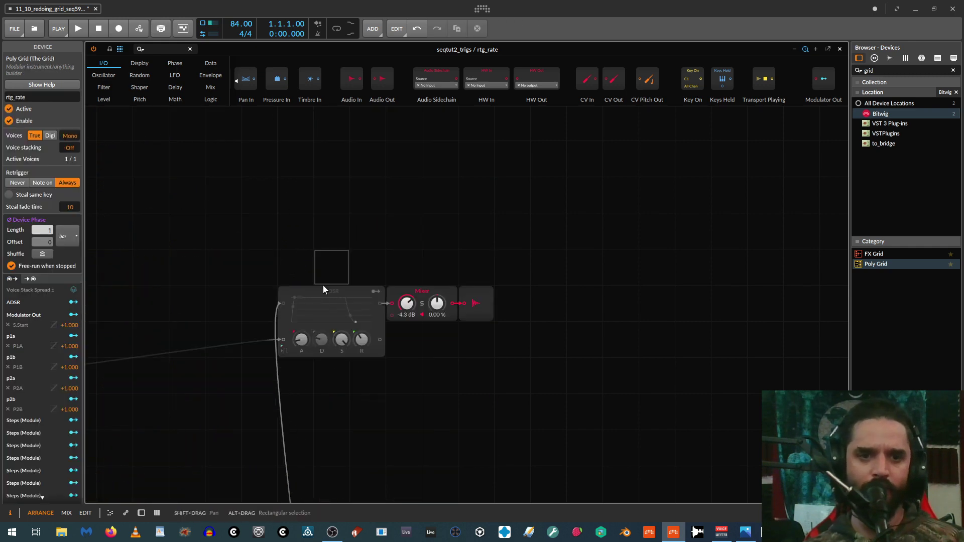
left_click(323, 291)
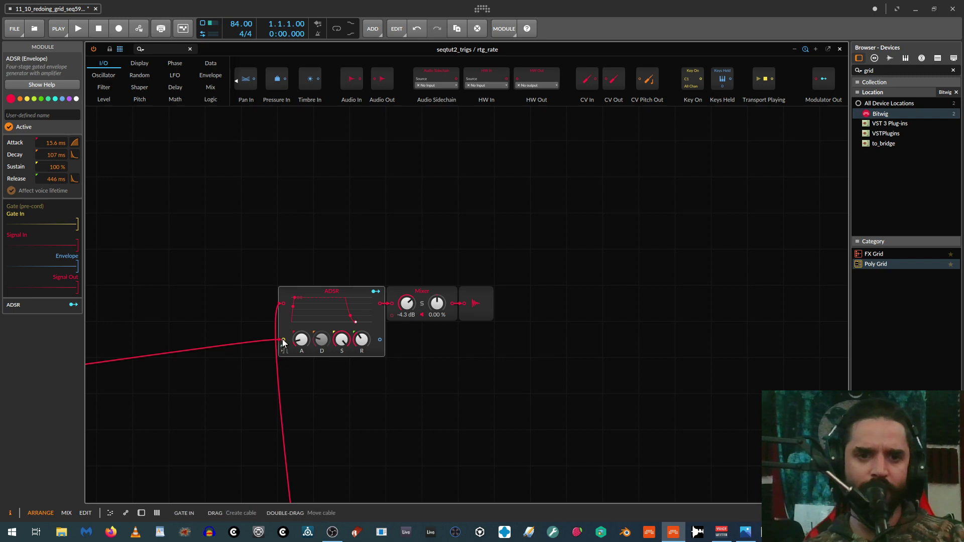
double_click(283, 341)
left_click(285, 351)
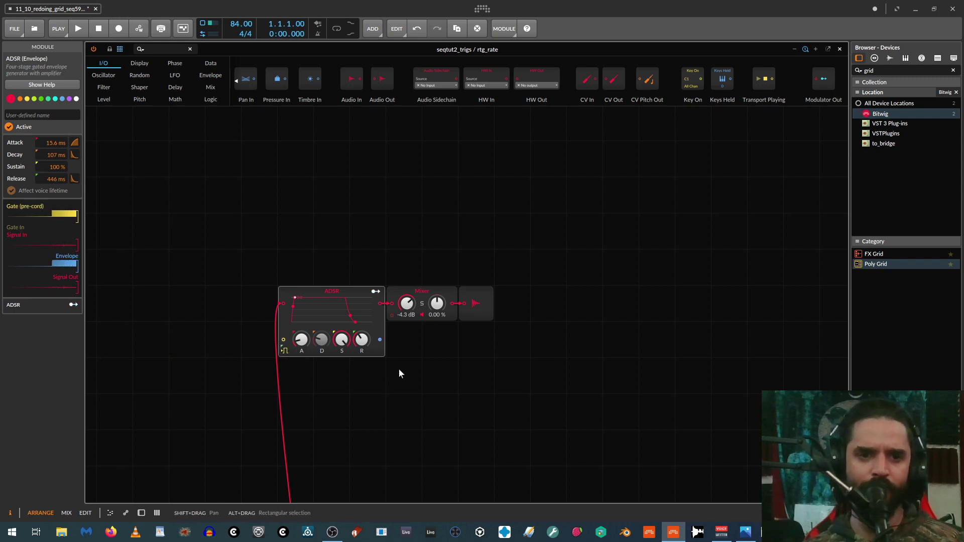
Shorten the ADSR's Release to 52.4 ms.
scroll(355, 378, "down", 5)
scroll(354, 315, "up", 1)
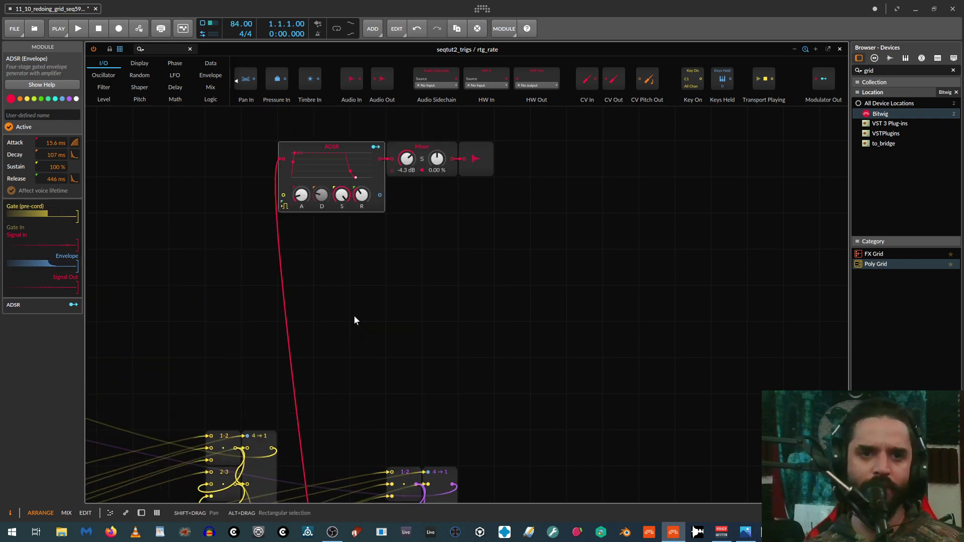
left_click_drag(359, 203, 359, 236)
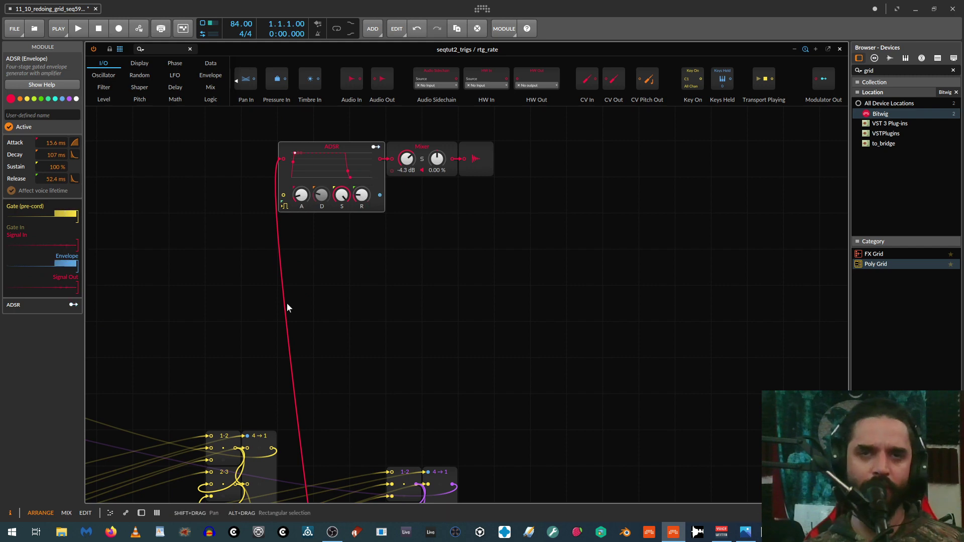
scroll(288, 301, "down", 10)
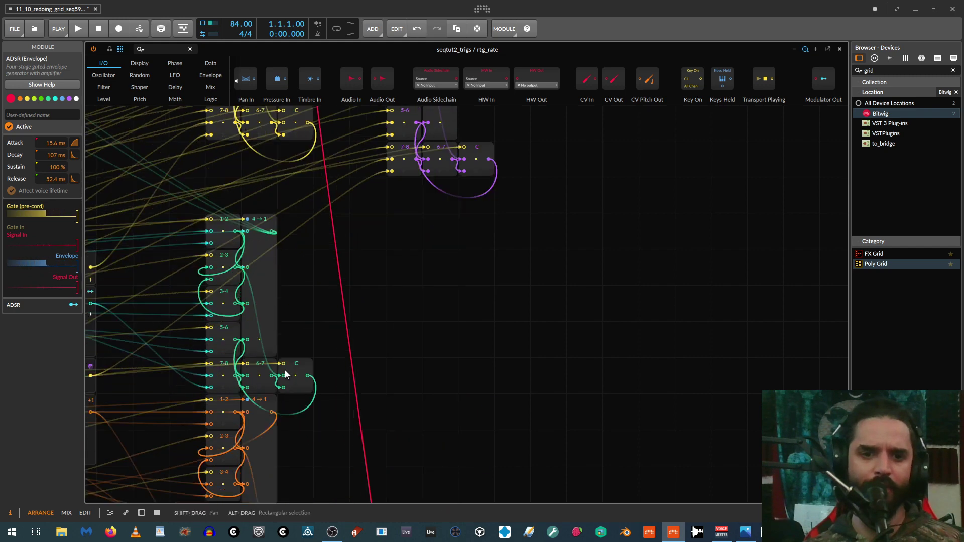
Set step 4 in the first orange Pitches module to 0.00 st, lower steps 1 and 2 in the second, and check the Sampler's play start.
scroll(290, 377, "down", 4)
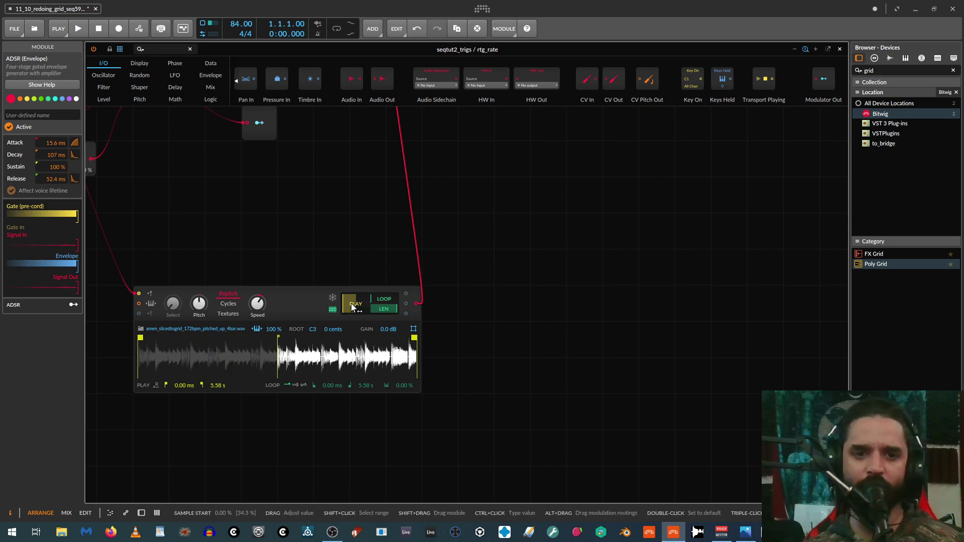
left_click_drag(179, 194, 581, 384)
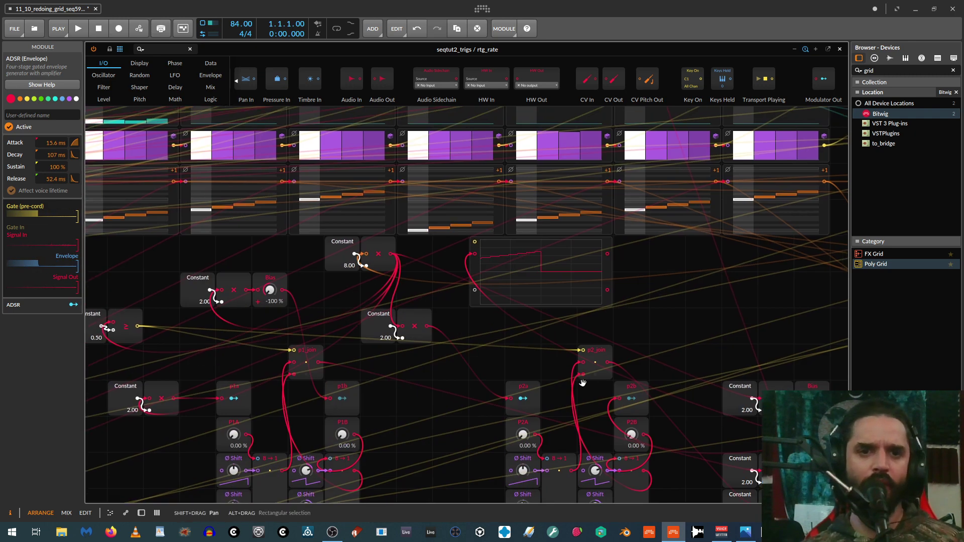
left_click_drag(210, 338, 488, 418)
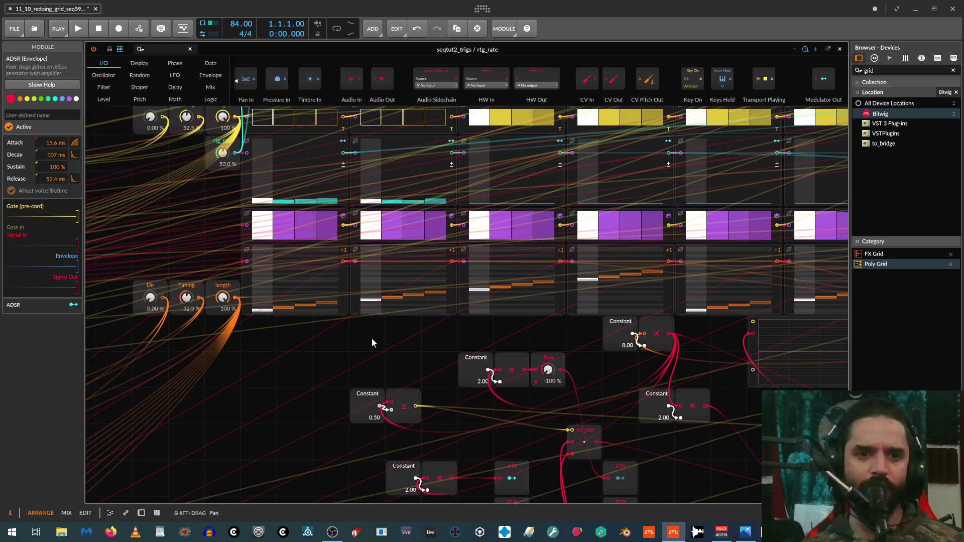
left_click(326, 309)
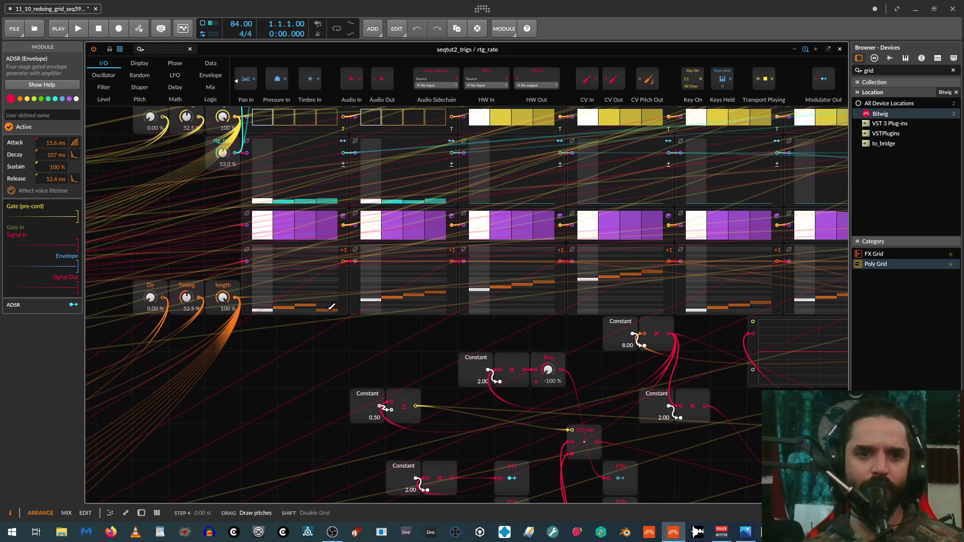
left_click(372, 307)
left_click(396, 304)
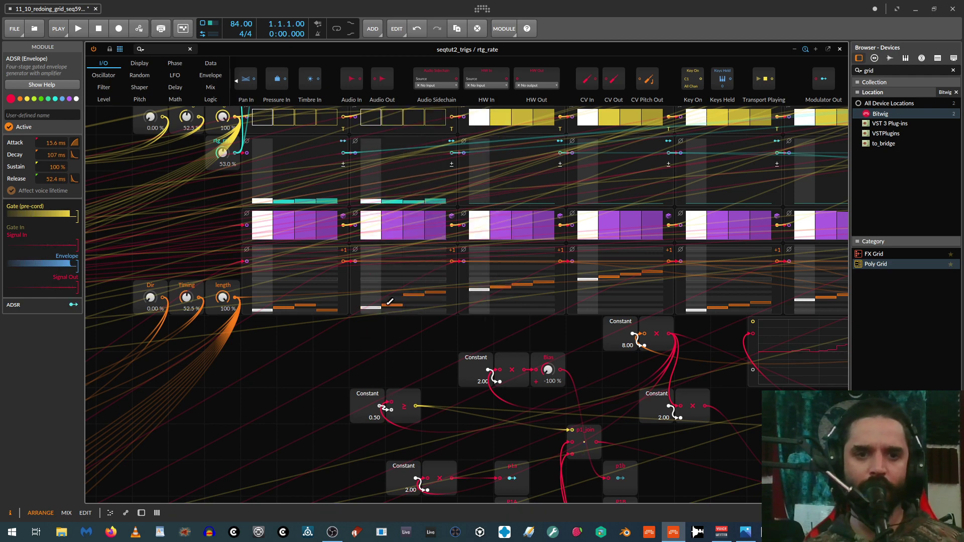
scroll(433, 356, "down", 10)
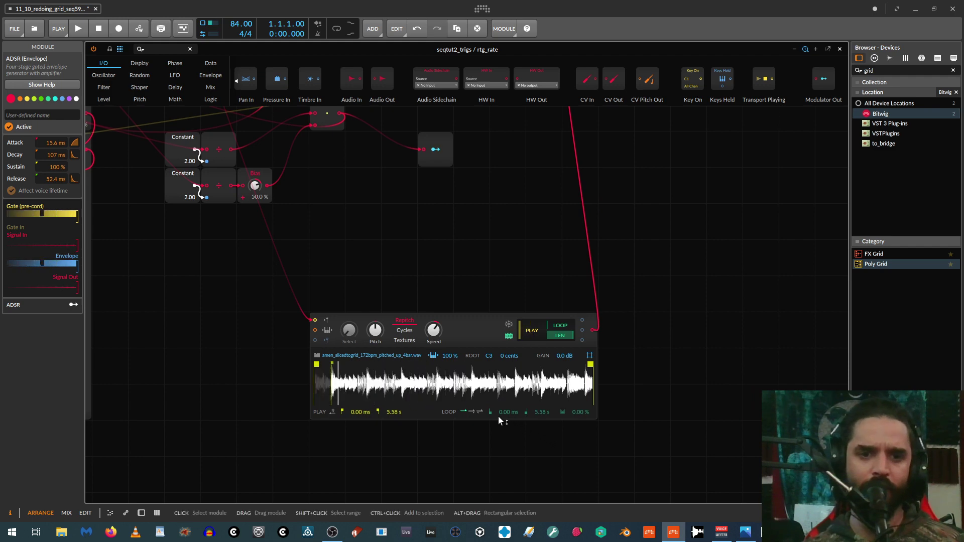
Redraw the first two orange Pitches modules as rising steps, with step 1 of the second at 4.00 st.
left_click_drag(175, 268, 517, 540)
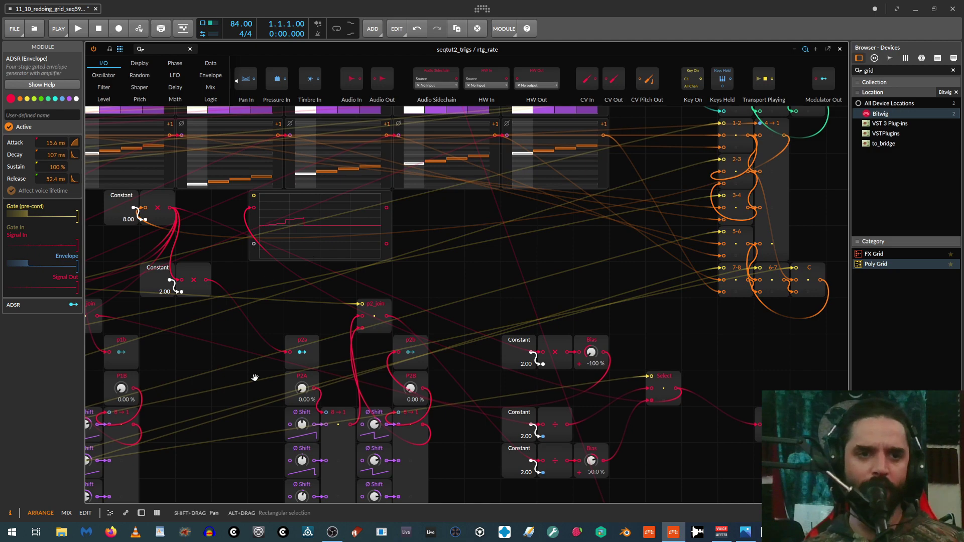
left_click_drag(113, 223, 333, 398)
left_click_drag(134, 382, 255, 405)
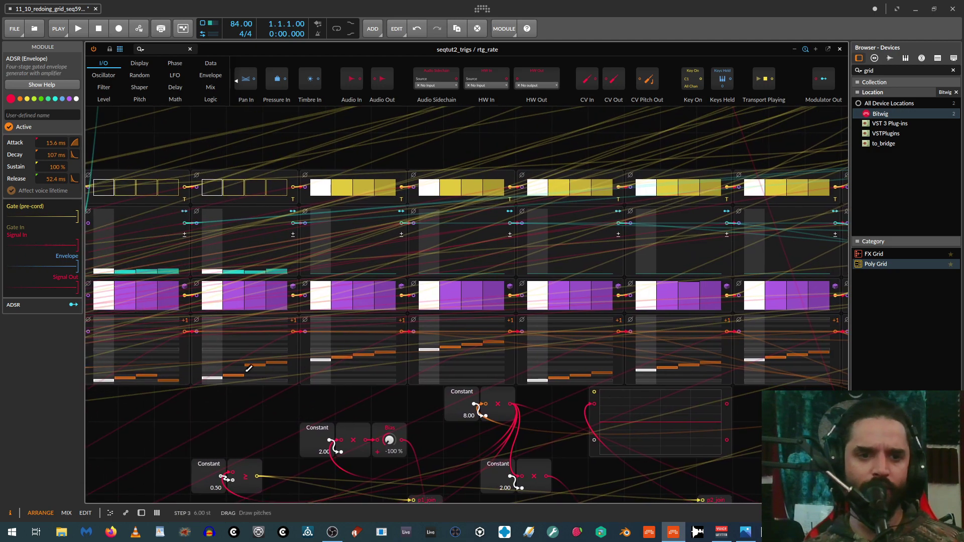
left_click_drag(173, 371, 172, 372)
left_click_drag(239, 367, 211, 369)
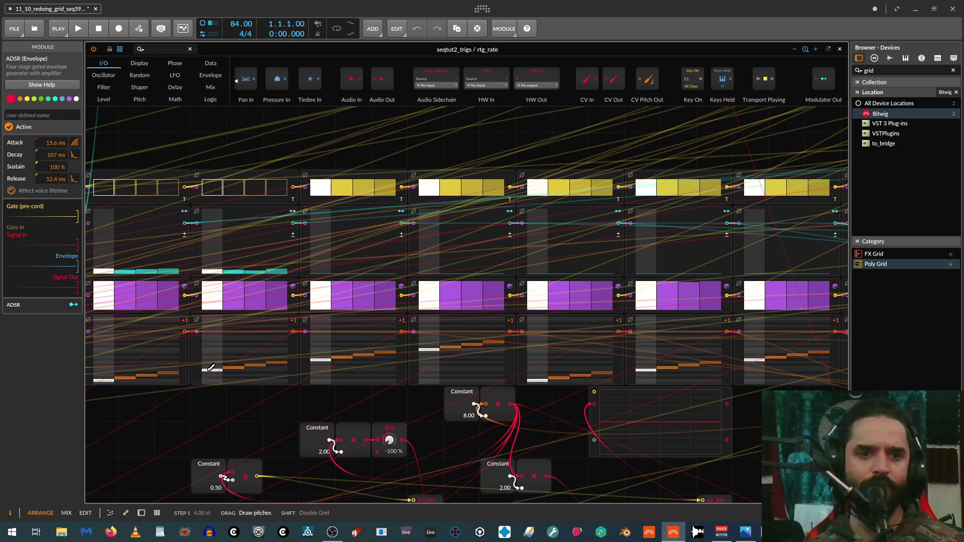
left_click_drag(301, 442, 152, 278)
left_click_drag(415, 383, 203, 122)
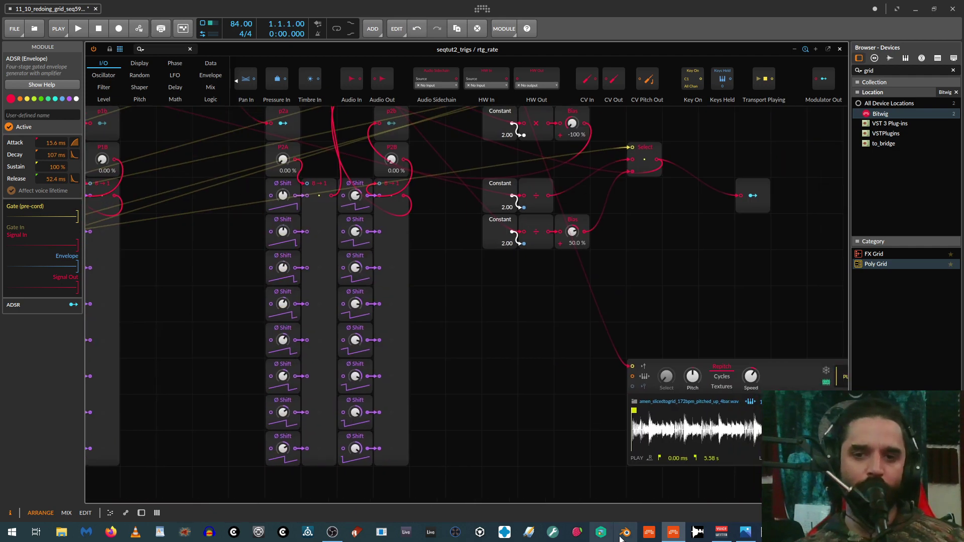
left_click_drag(499, 428, 188, 311)
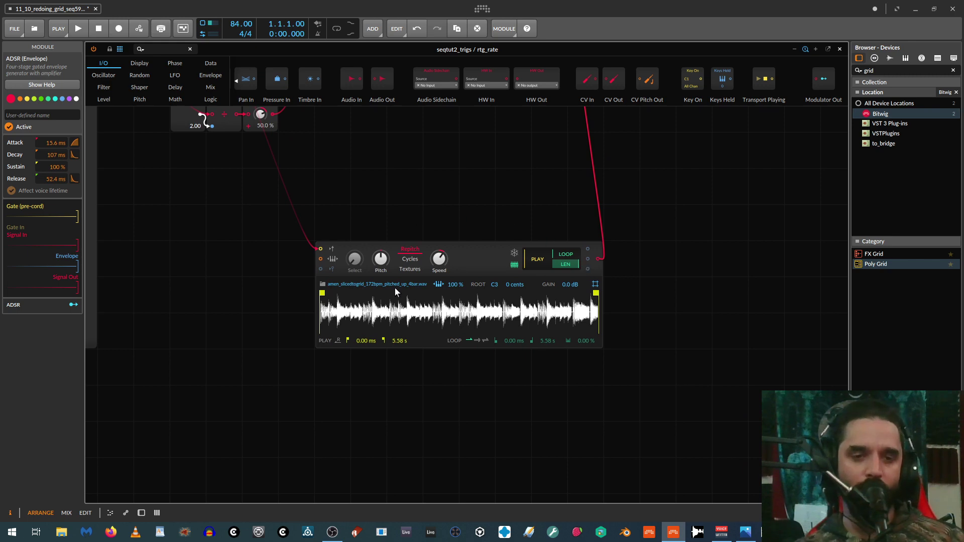
left_click_drag(146, 266, 526, 355)
left_click_drag(232, 159, 543, 401)
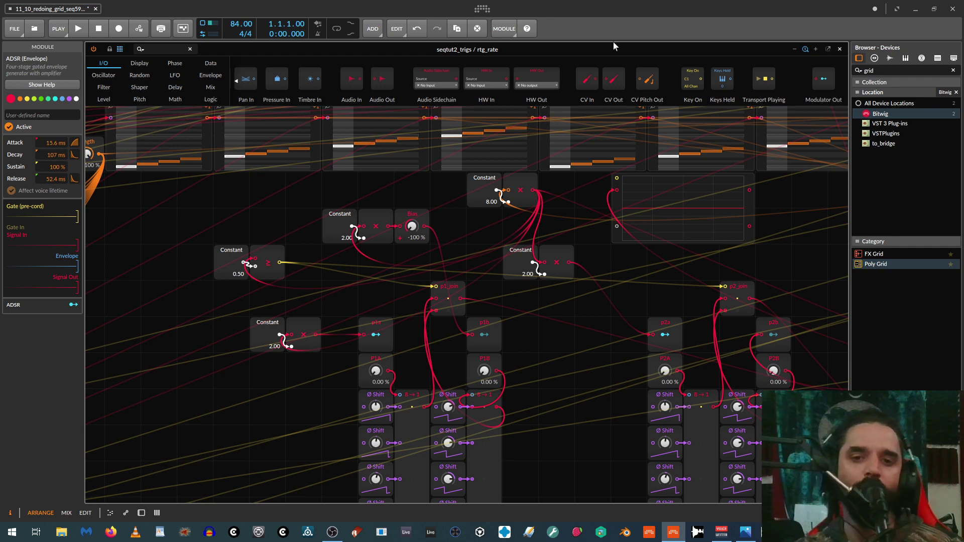
Move the Select module away from the dividers and shift the lower Constant, Divide and 50.0 % Bias group down beneath it.
left_click_drag(575, 409, 259, 276)
left_click_drag(634, 374, 461, 396)
left_click(541, 246)
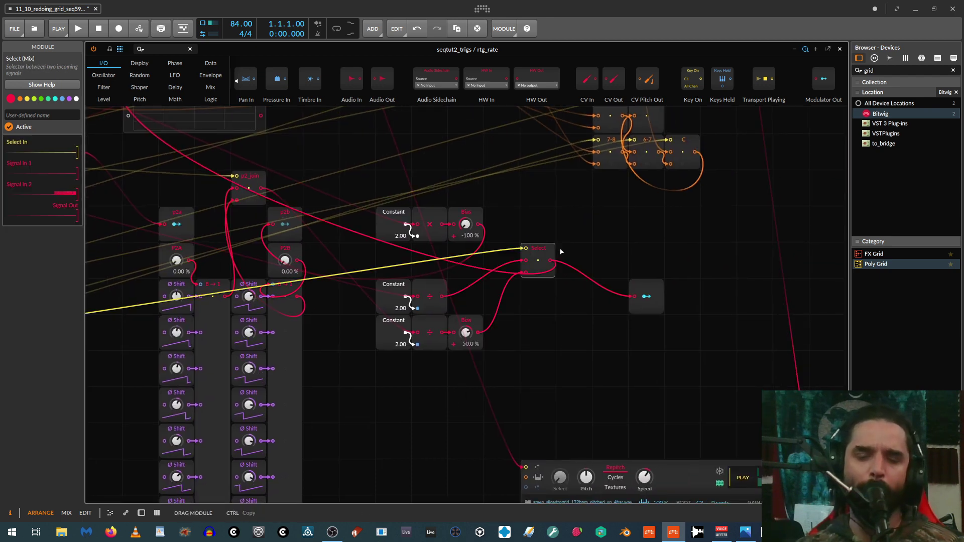
left_click_drag(541, 246, 578, 247)
left_click_drag(360, 330, 538, 365)
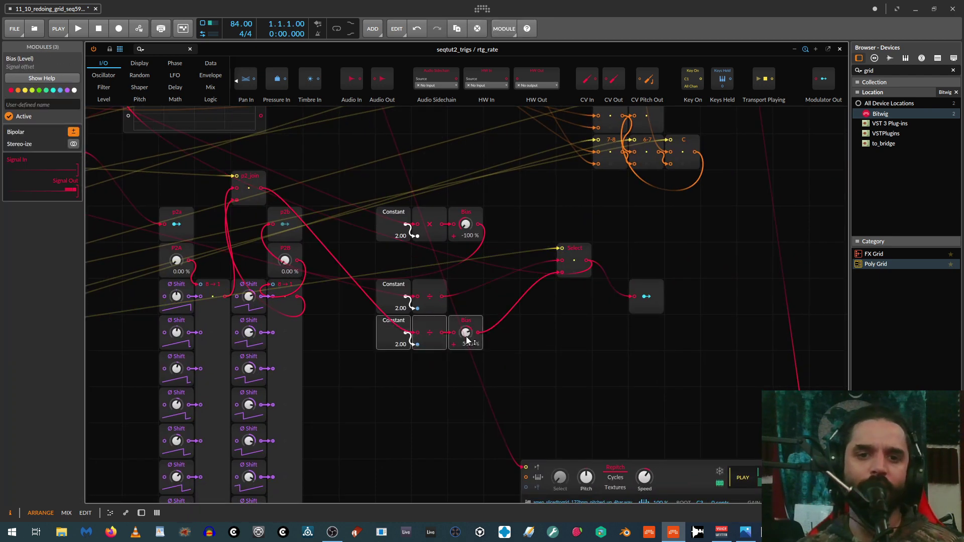
left_click_drag(478, 326, 562, 362)
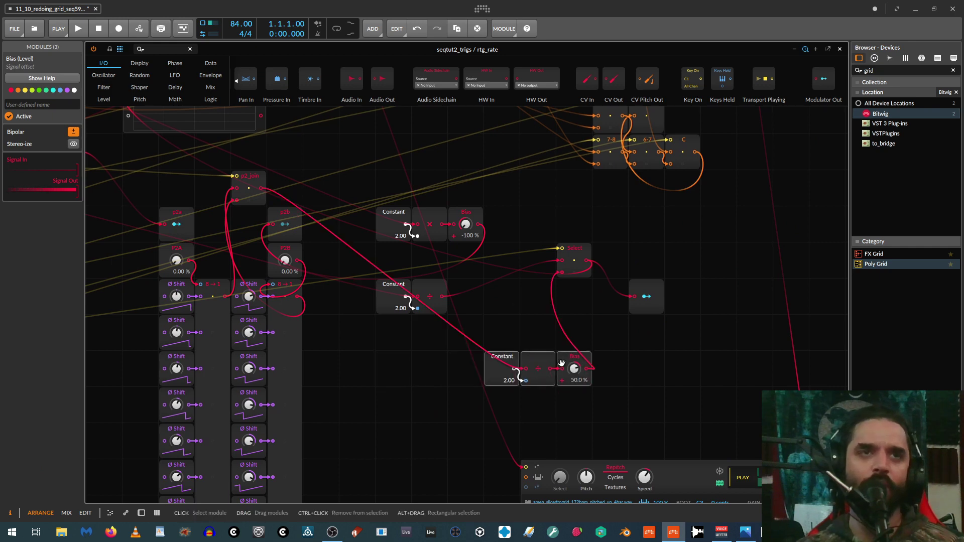
Separate the upper Divide from its Constant and insert a Merge between them with three in ports and Nearest interpolation.
left_click_drag(398, 288, 362, 288)
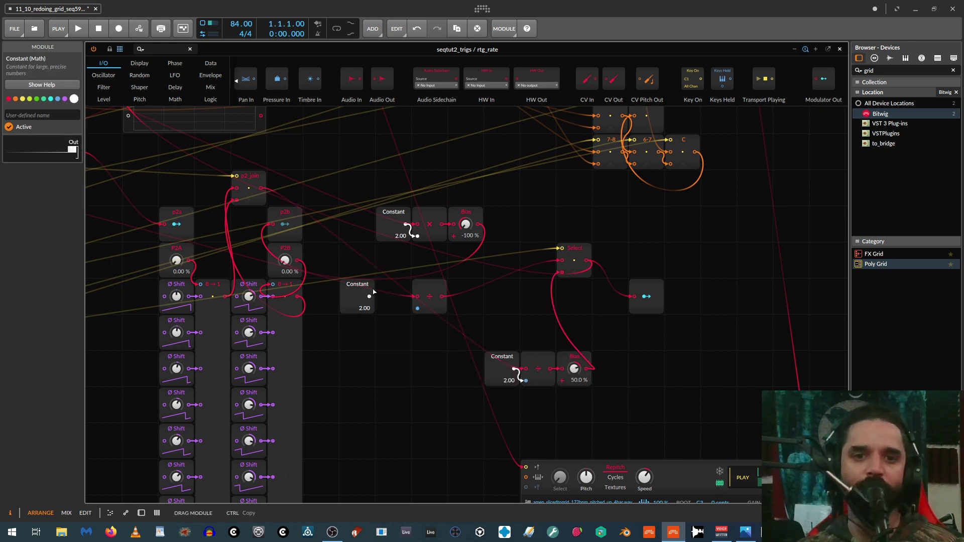
left_click_drag(423, 288, 469, 286)
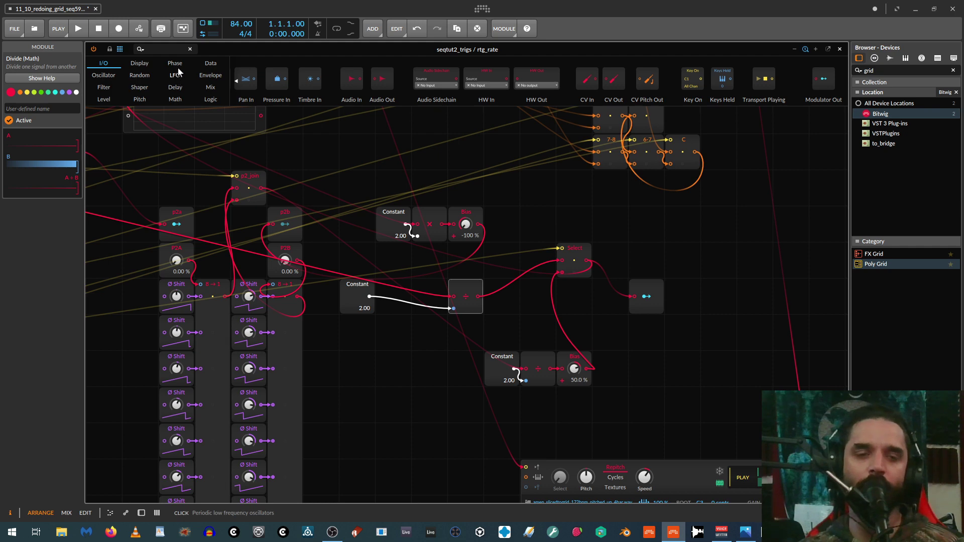
left_click(210, 89)
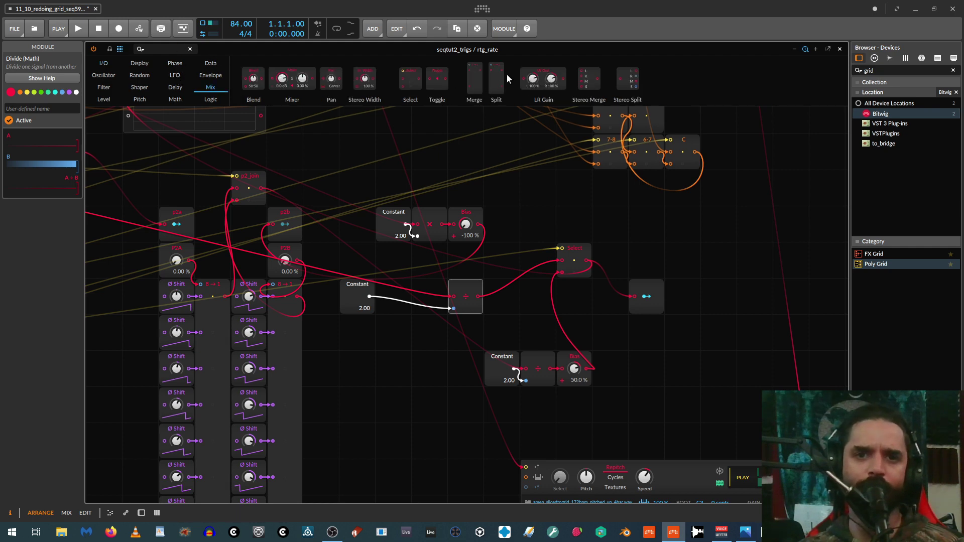
left_click_drag(475, 78, 450, 311)
left_click_drag(71, 156, 71, 150)
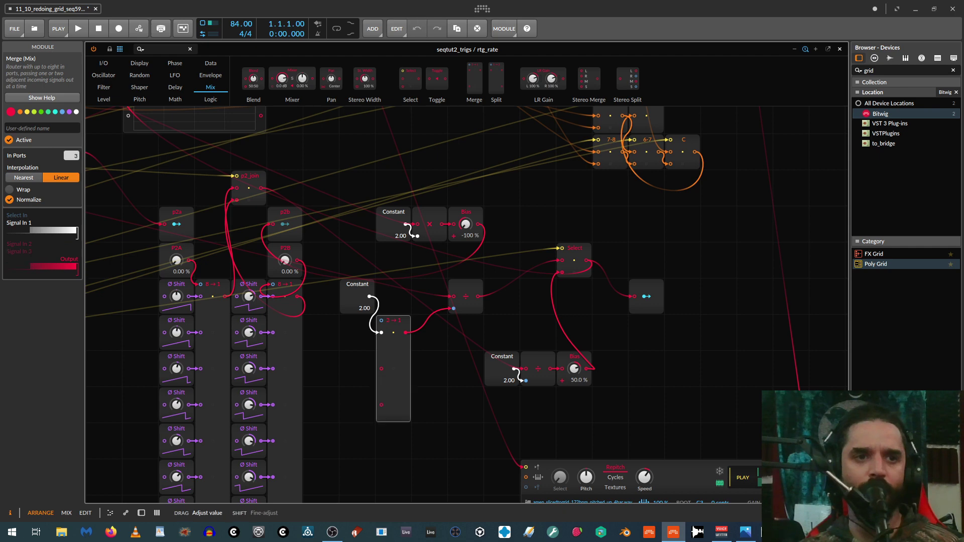
left_click(24, 177)
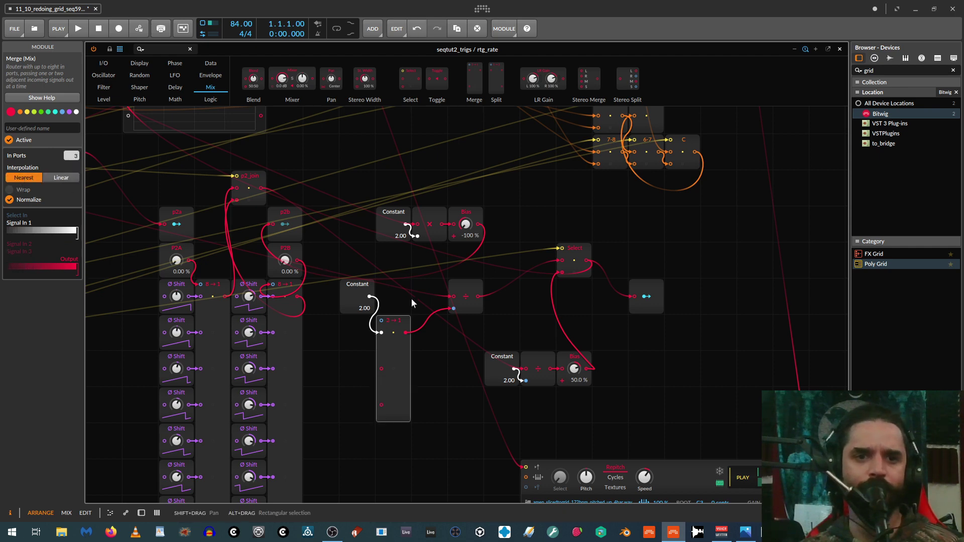
Duplicate the Constant twice, wire all three into the Merge's signal inputs with values 1.00, 2.00 and 4.00, and place them beside it.
left_click_drag(363, 306, 381, 332)
left_click_drag(321, 346, 322, 424, "ctrl")
left_click_drag(333, 368, 382, 372)
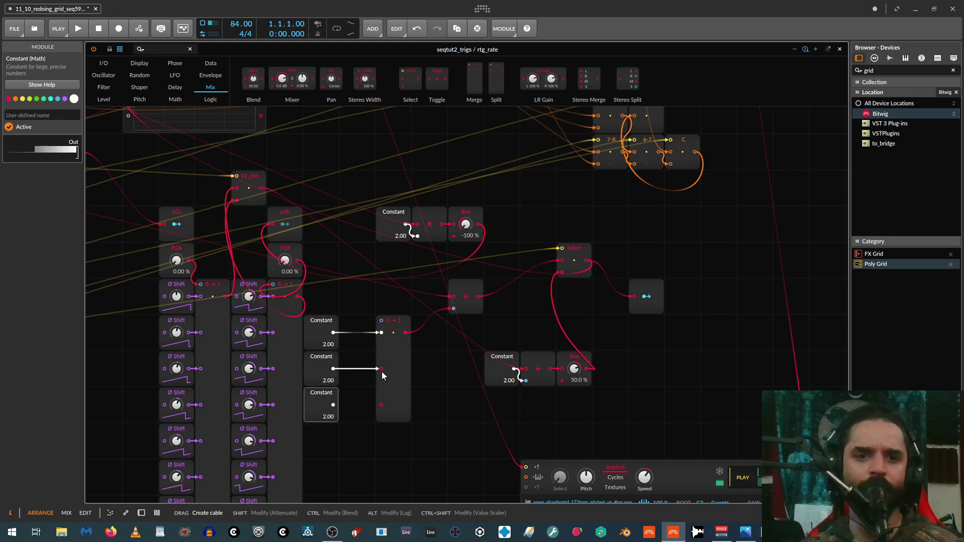
left_click_drag(381, 405, 327, 403)
left_click_drag(328, 335, 329, 352)
left_click_drag(323, 300, 350, 380)
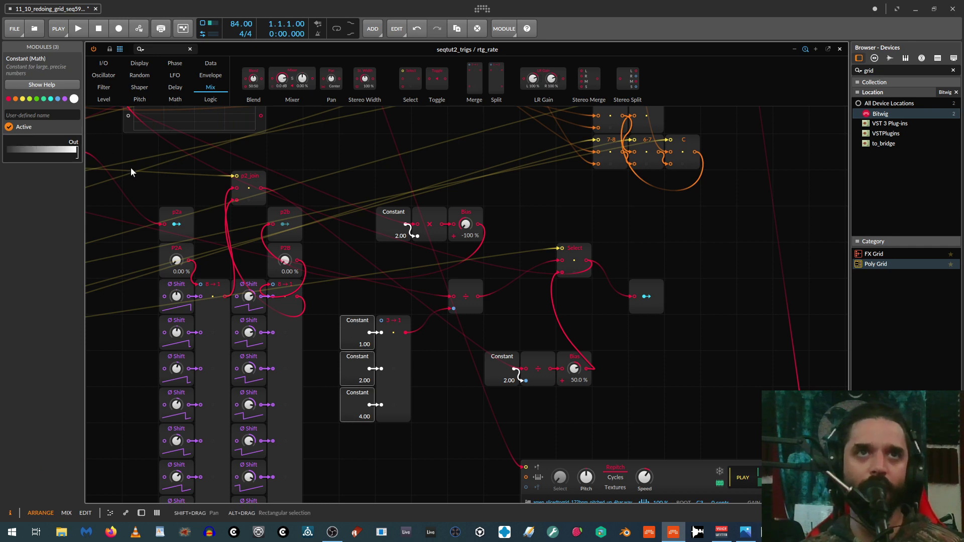
Add a Value module named sample_length above the Merge and connect it to the Merge's select input.
left_click(103, 101)
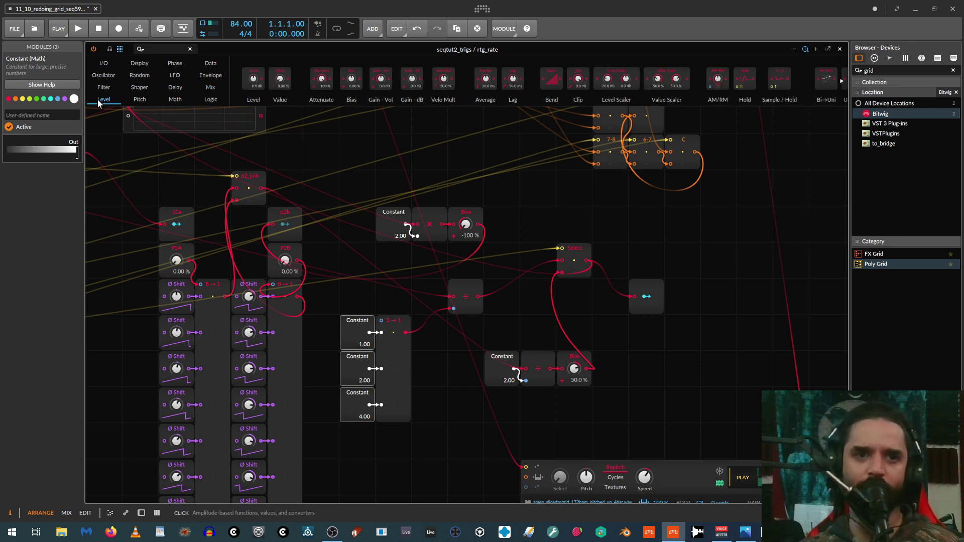
left_click_drag(281, 80, 393, 296)
left_click(25, 109)
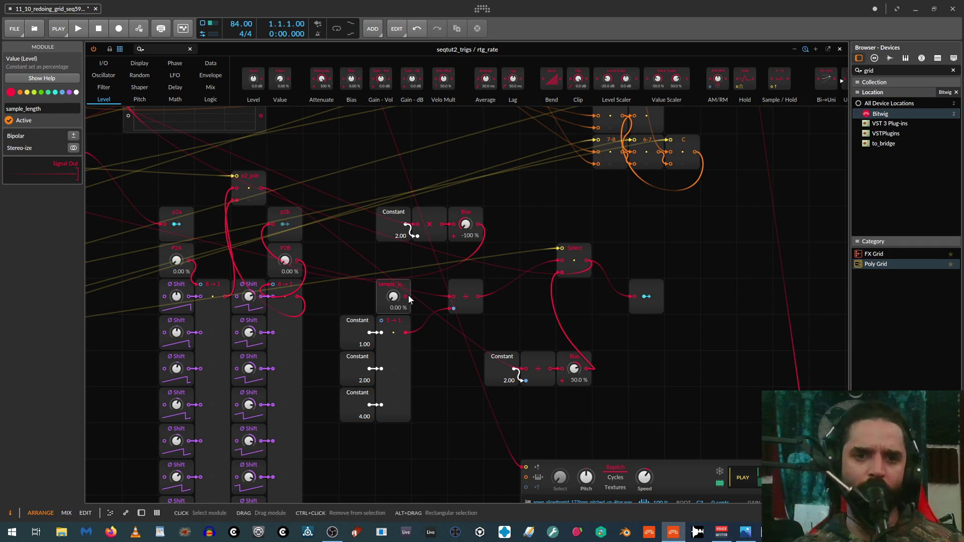
left_click_drag(395, 306, 382, 325)
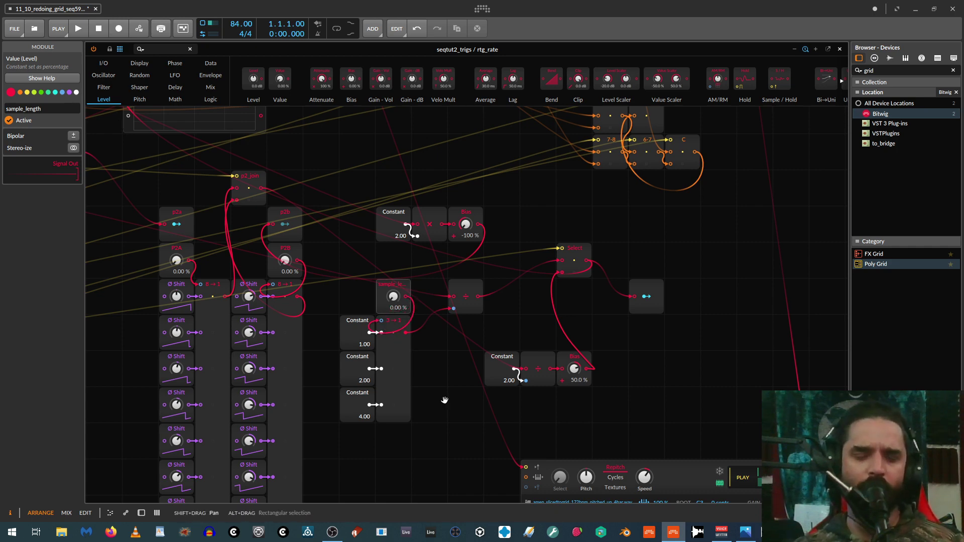
Move the Sampler module farther down and away from the divider groups to make room in the patch.
left_click_drag(445, 401, 466, 387)
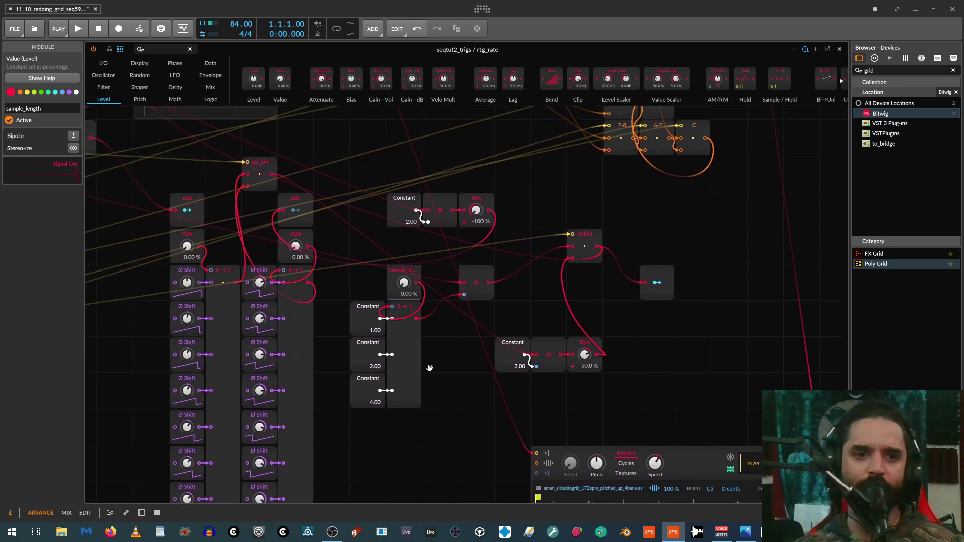
left_click_drag(512, 430, 760, 411)
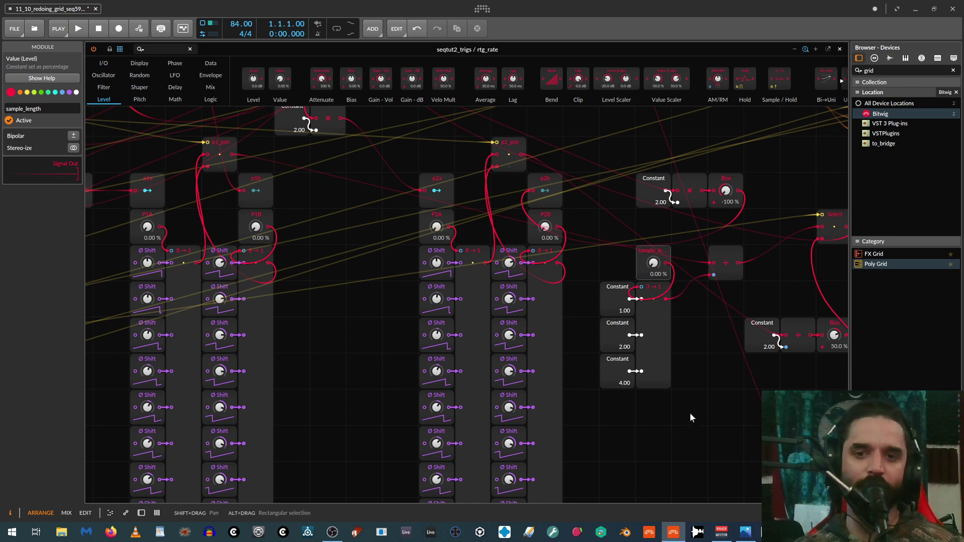
left_click_drag(690, 413, 356, 378)
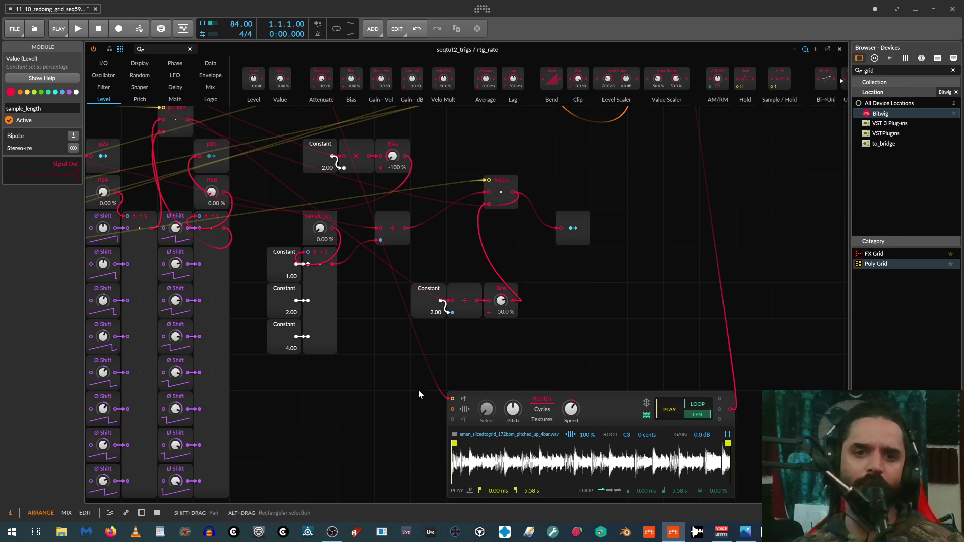
scroll(418, 394, "down", 3)
left_click_drag(441, 244, 851, 480)
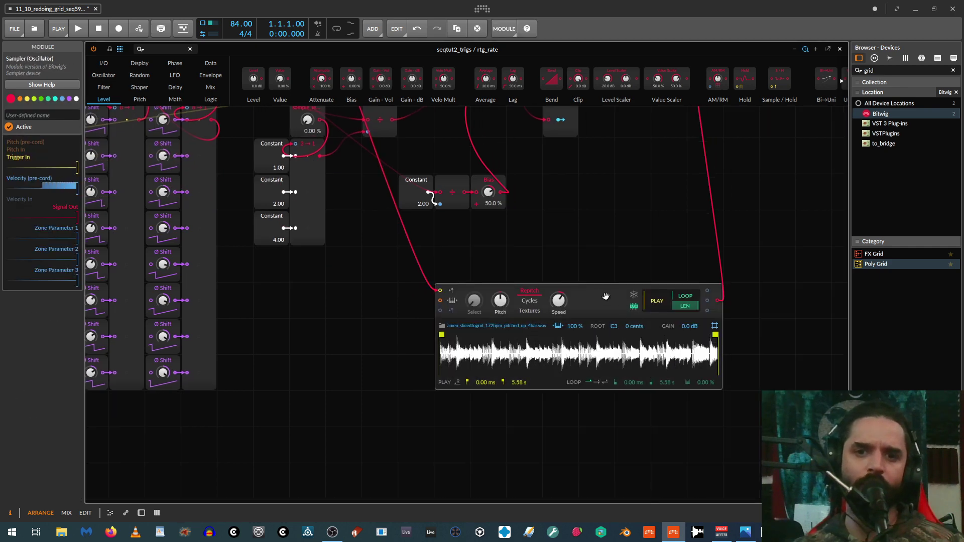
left_click_drag(606, 296, 714, 368)
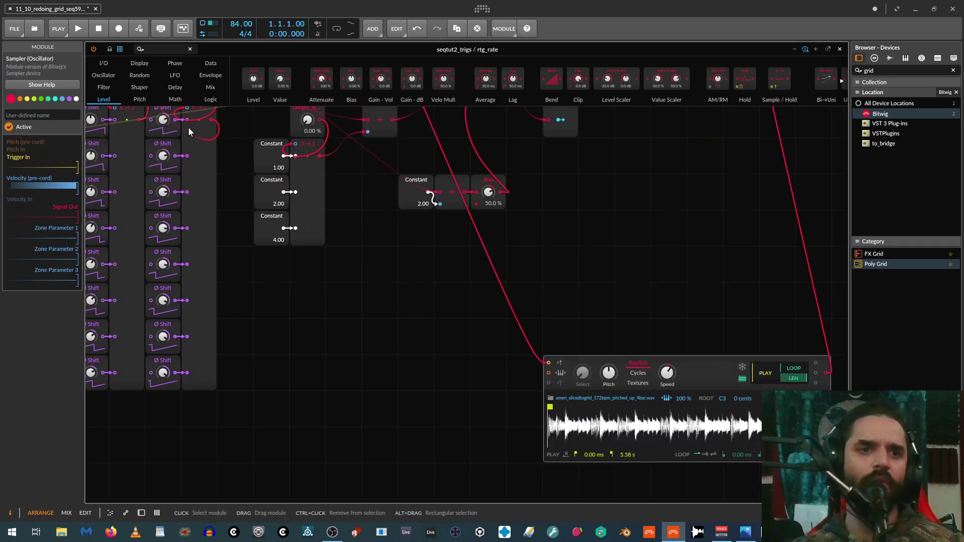
Add another Merge module below the lower Divide group with three in ports and Nearest interpolation.
left_click(207, 100)
left_click(175, 99)
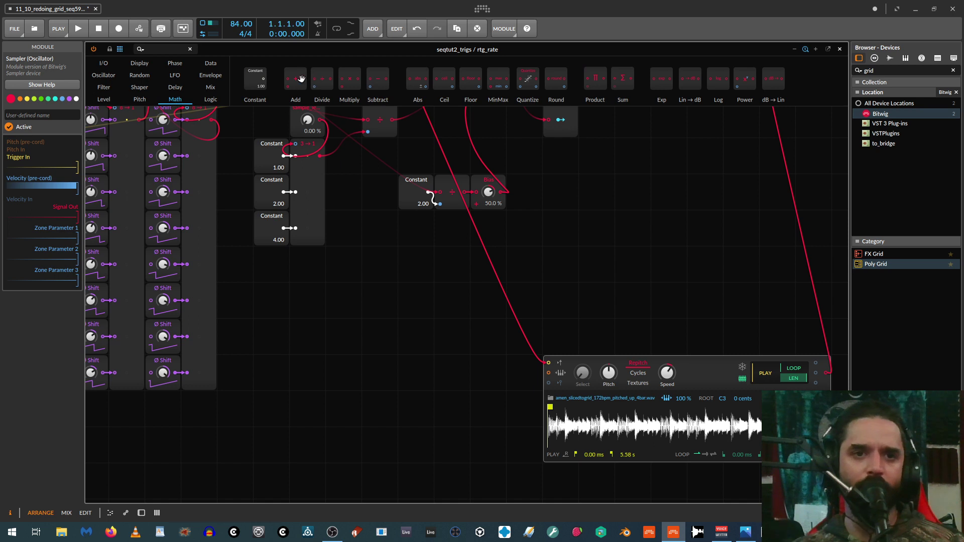
left_click(210, 88)
left_click_drag(410, 80, 381, 280)
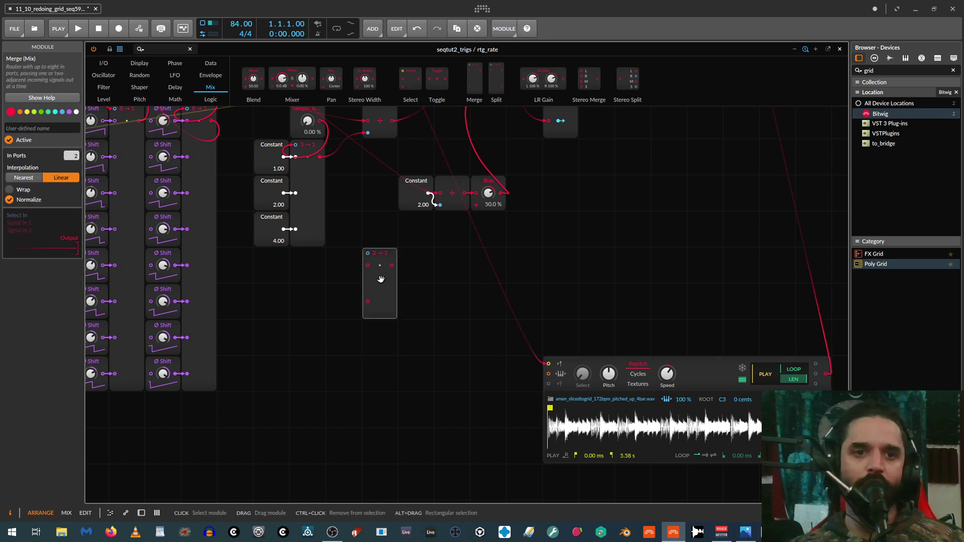
scroll(69, 156, "up", 1)
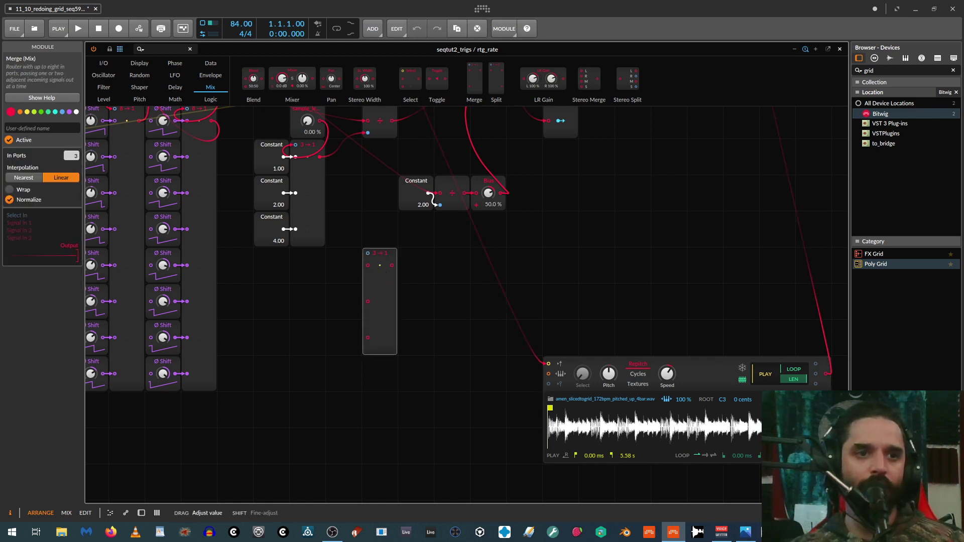
left_click(23, 177)
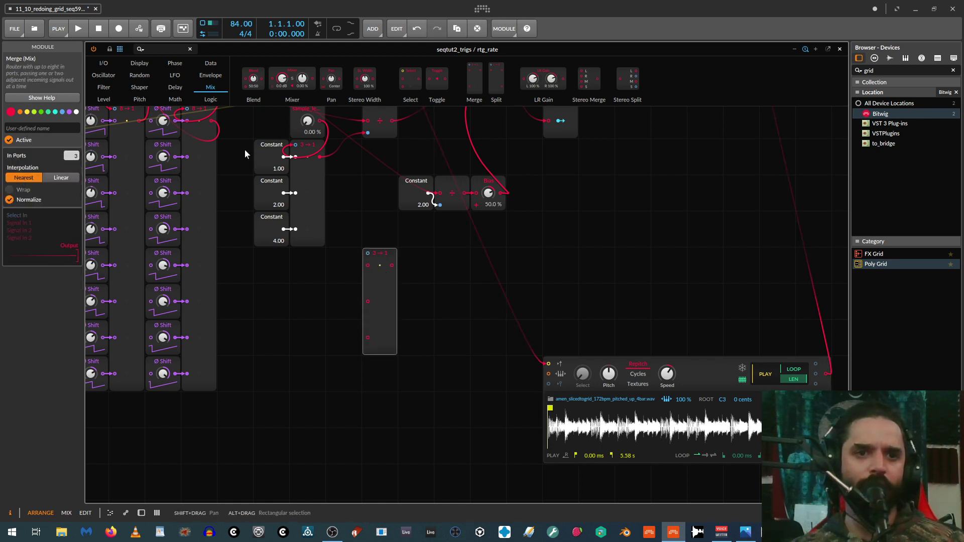
Duplicate the 1.00, 2.00 and 4.00 Constants with their Merge farther down the patch, and remove the unconnected three-port Merge.
left_click_drag(244, 149, 320, 258)
left_click_drag(309, 205, 337, 376)
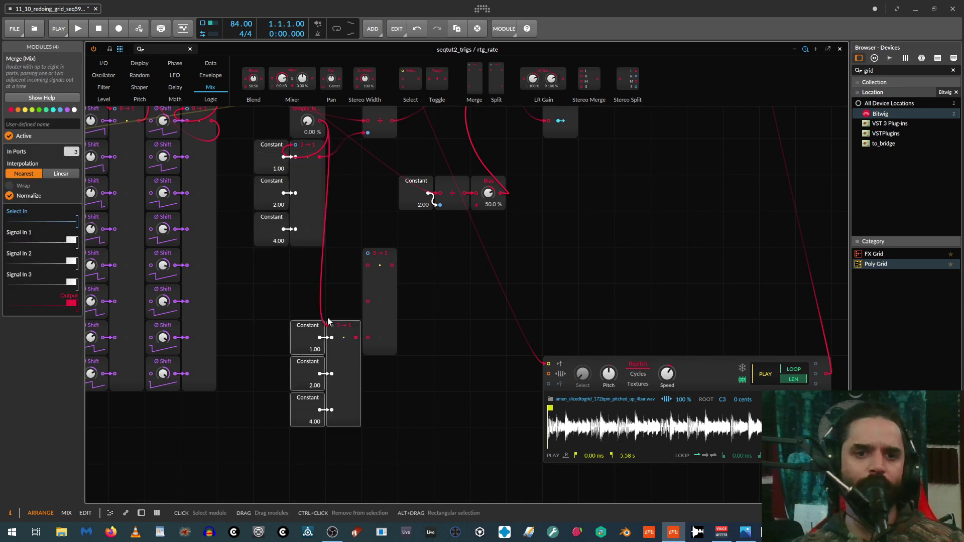
left_click(380, 302)
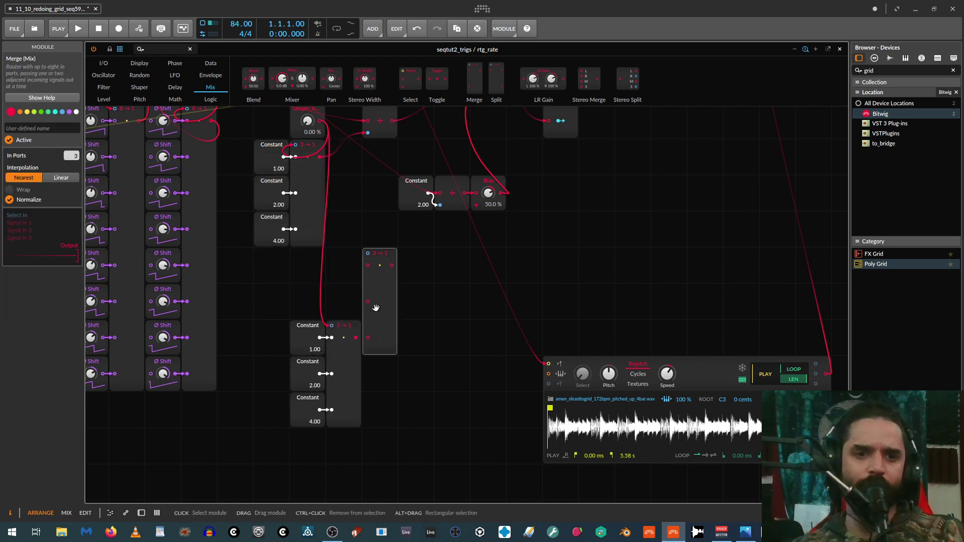
left_click_drag(381, 302, 357, 374)
left_click_drag(276, 301, 361, 427)
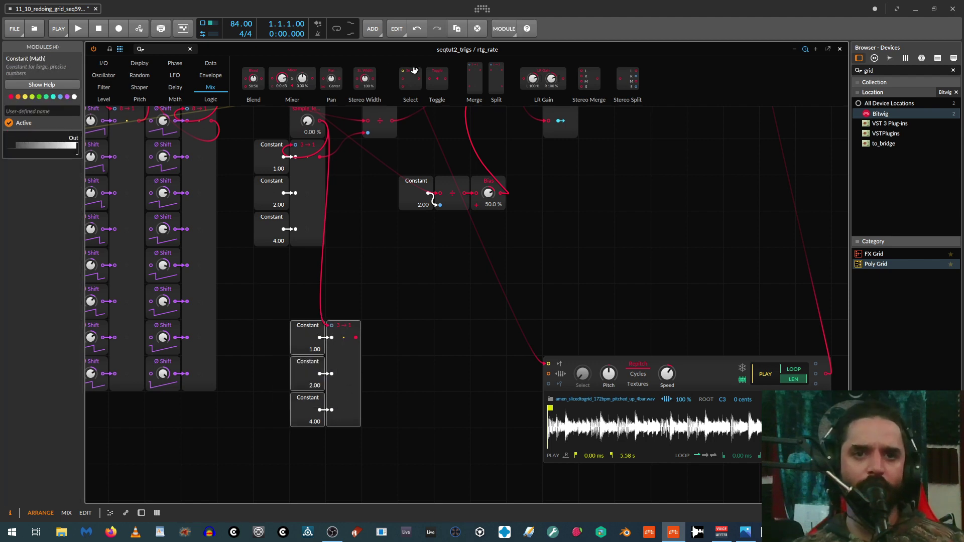
Add a Merge with three in ports and Nearest interpolation beside the copied group, with its select input connected to sample_length.
left_click_drag(498, 83, 452, 313)
key("ctrl+z")
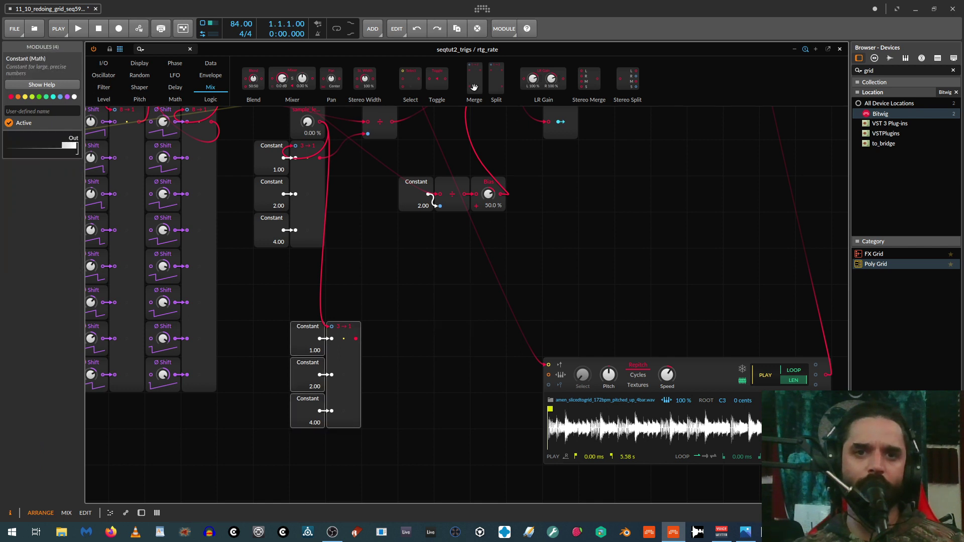
left_click_drag(473, 87, 427, 346)
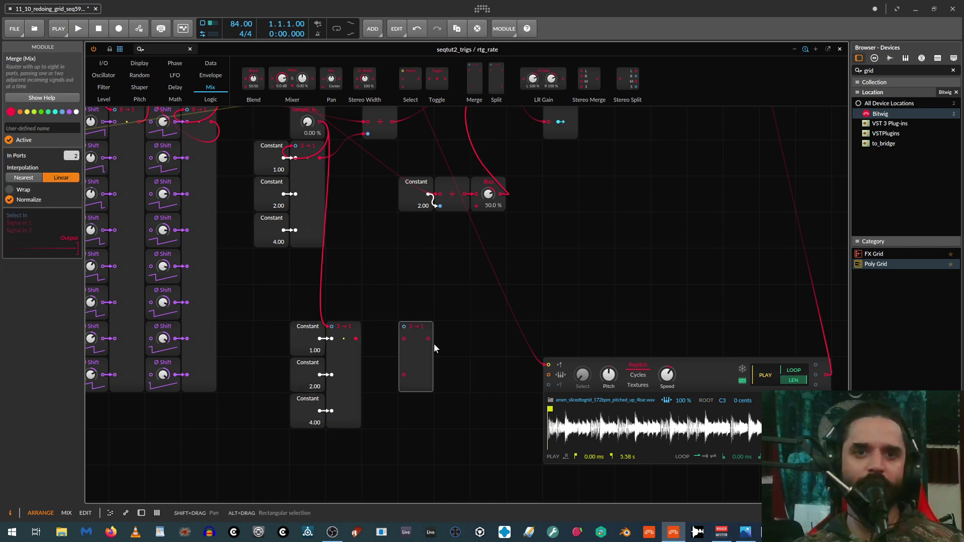
left_click_drag(74, 156, 75, 146)
left_click(26, 180)
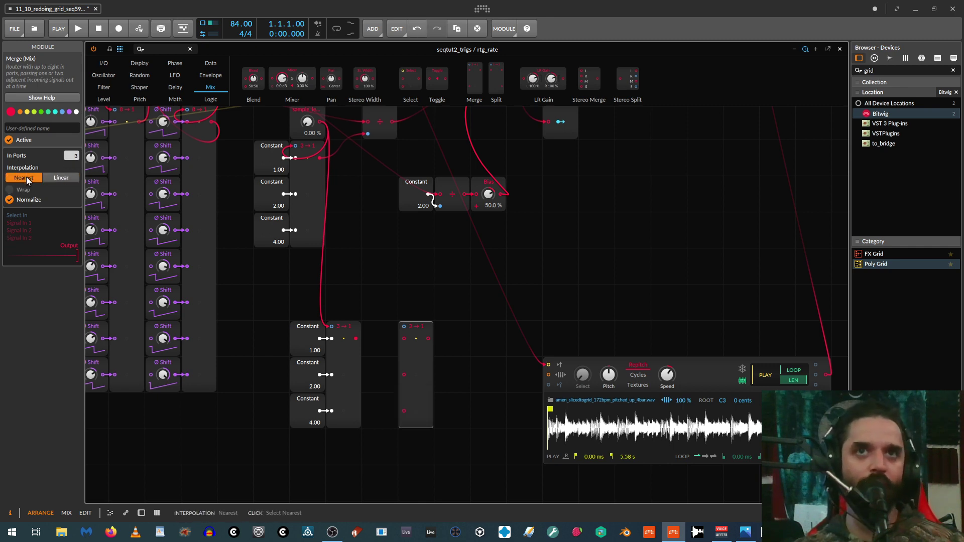
left_click_drag(404, 327, 320, 122)
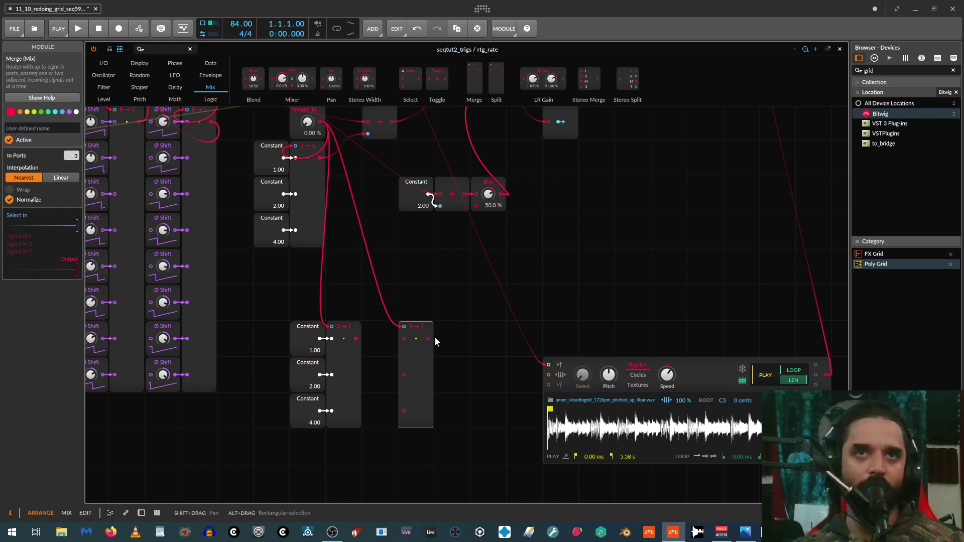
left_click_drag(420, 365, 439, 365)
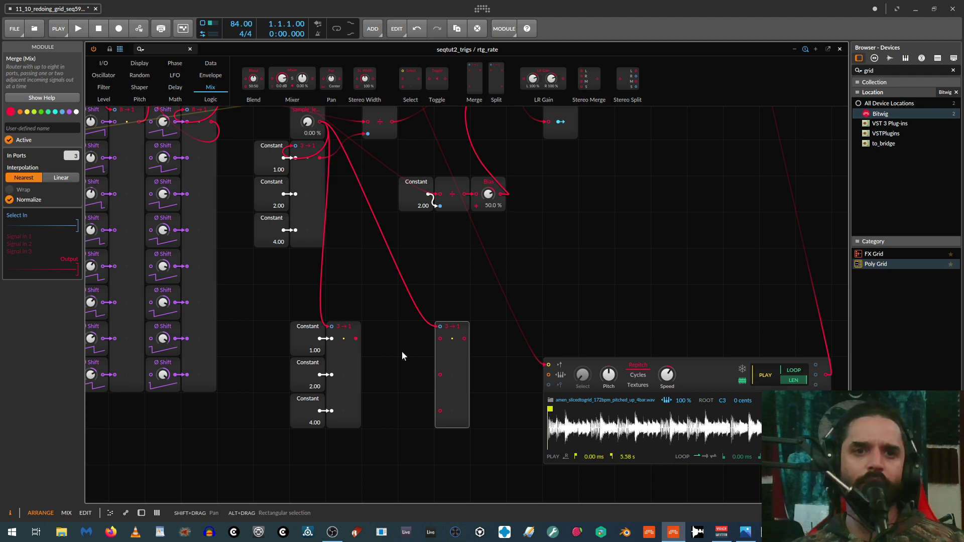
Delete the 2.00 Constant feeding the lower Divide and connect the copied Merge's output to the divisor input instead.
scroll(401, 351, "up", 2)
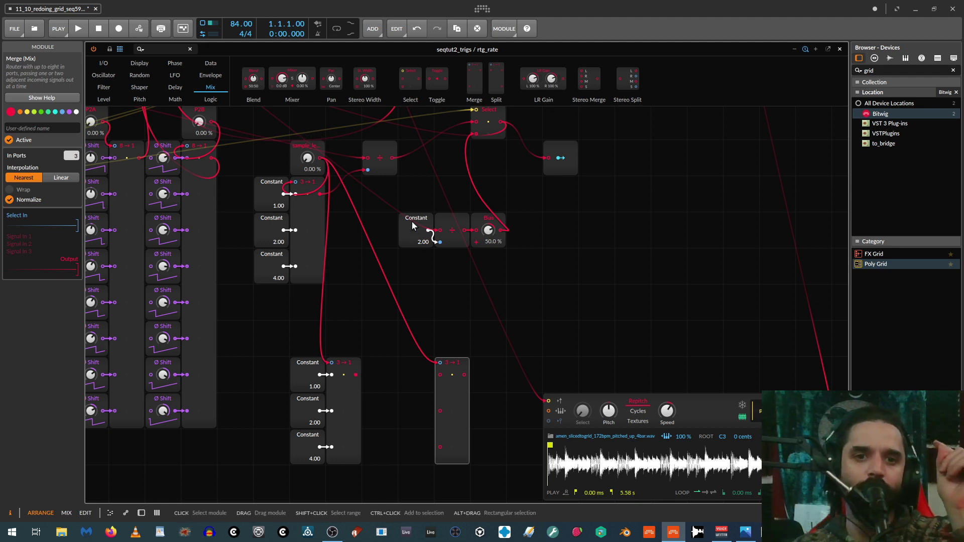
left_click_drag(412, 221, 375, 257)
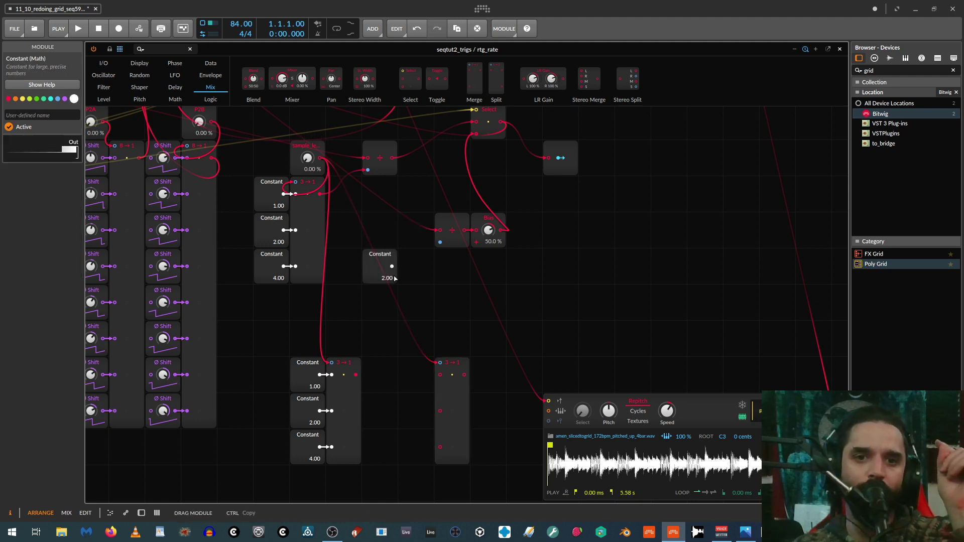
double_click(440, 243)
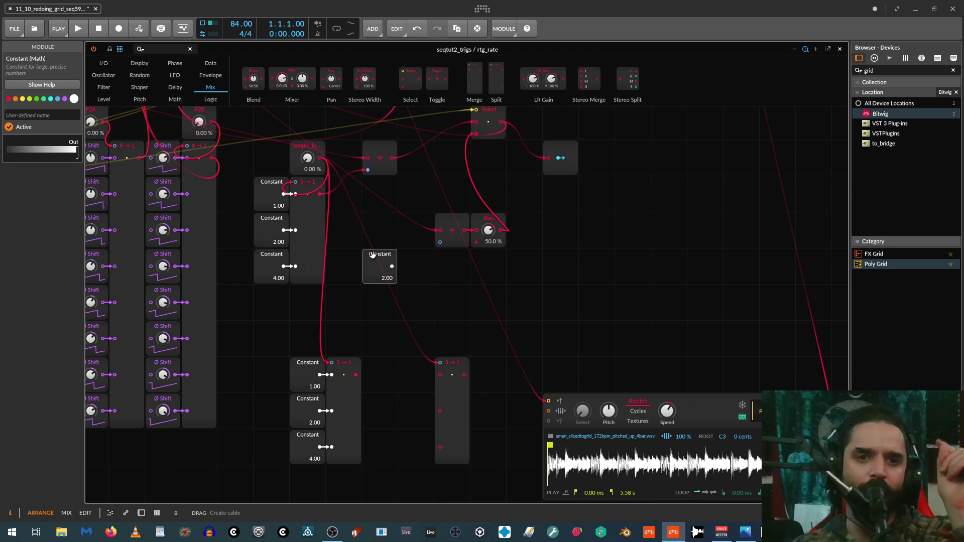
key("Delete")
left_click_drag(440, 241, 356, 375)
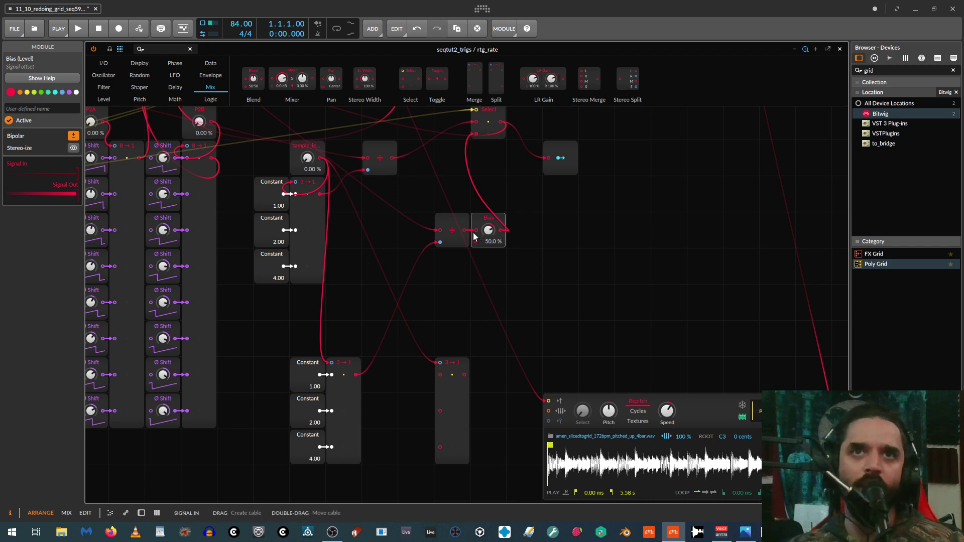
Route the lower Divide through the new Merge's first input into the Select, and move the Bias beside the copied 2.00 Constant.
left_click_drag(474, 236, 444, 377)
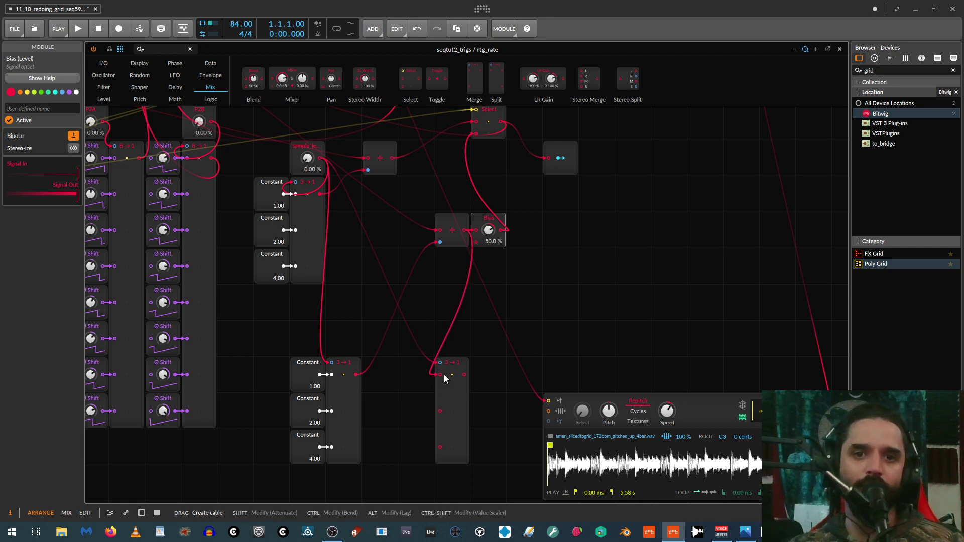
left_click_drag(495, 246, 387, 428)
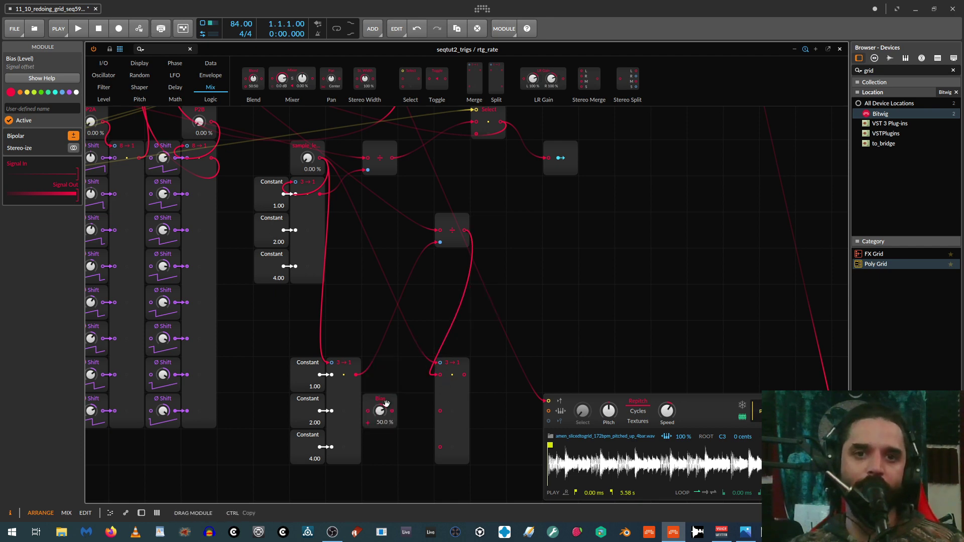
left_click_drag(465, 375, 472, 276)
Duplicate the 50% Bias below itself, set the copy to 25%, and wire both Bias outputs to the Merge's second and third inputs.
scroll(520, 243, "down", 4)
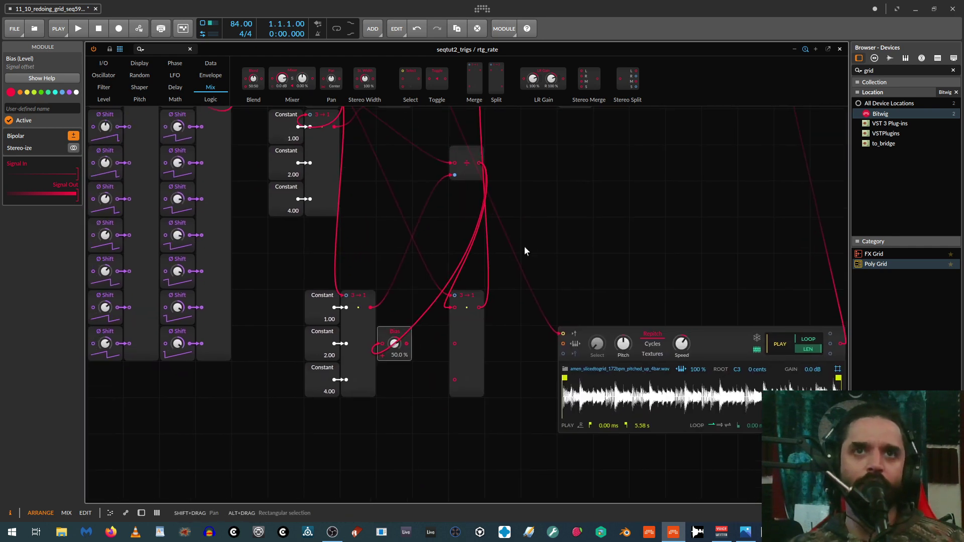
left_click_drag(395, 341, 394, 379)
double_click(395, 391)
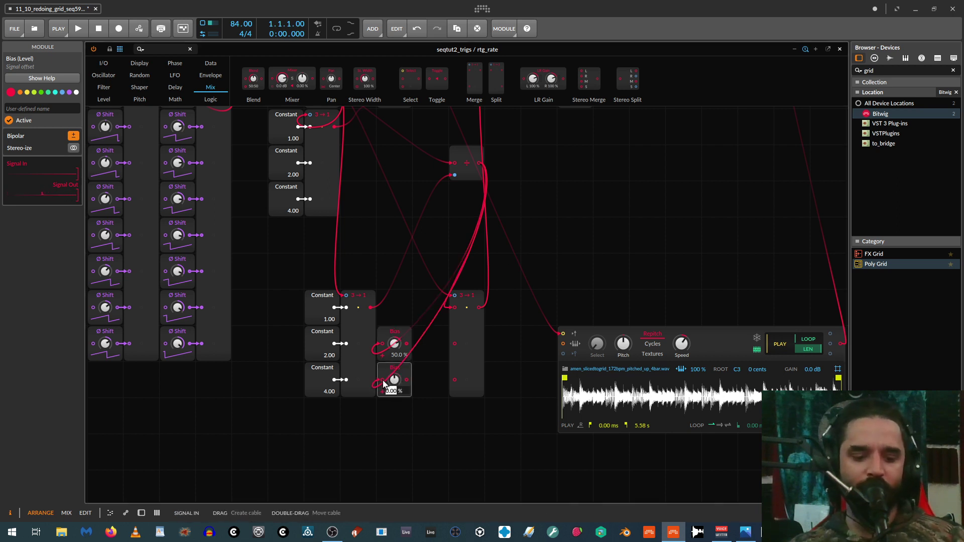
type("25")
key("Return")
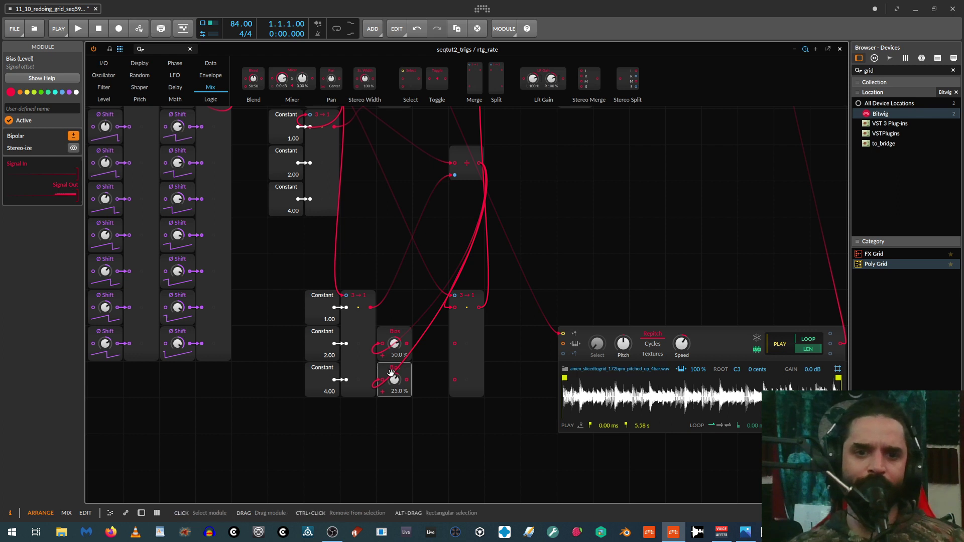
left_click_drag(455, 343, 406, 345)
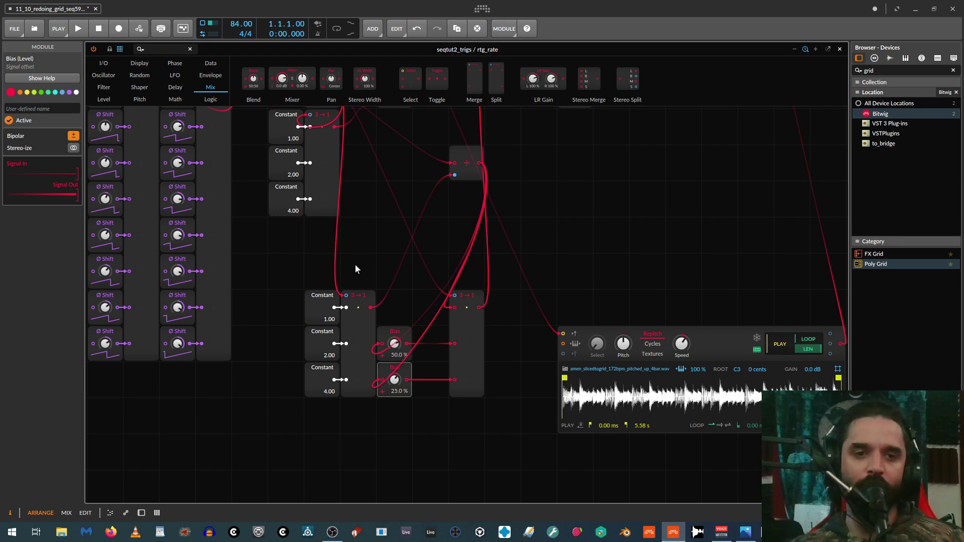
Move the new three-port Merge directly against the two Bias modules.
left_click_drag(243, 241, 612, 373)
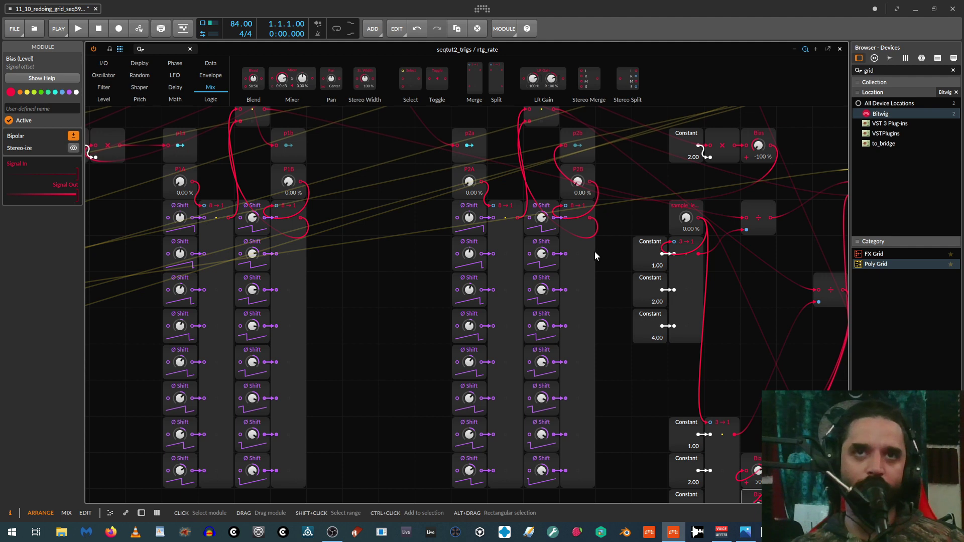
left_click_drag(733, 402, 391, 270)
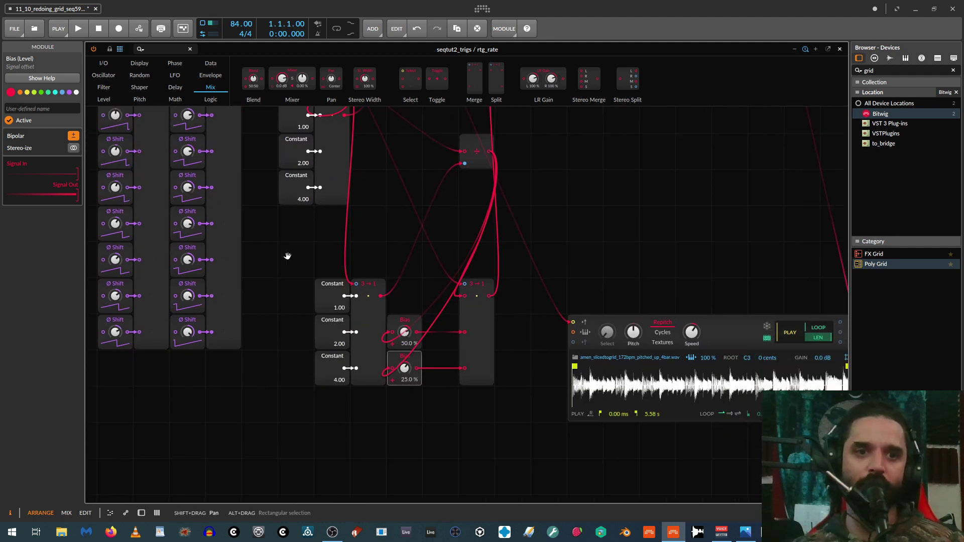
left_click_drag(286, 252, 510, 342)
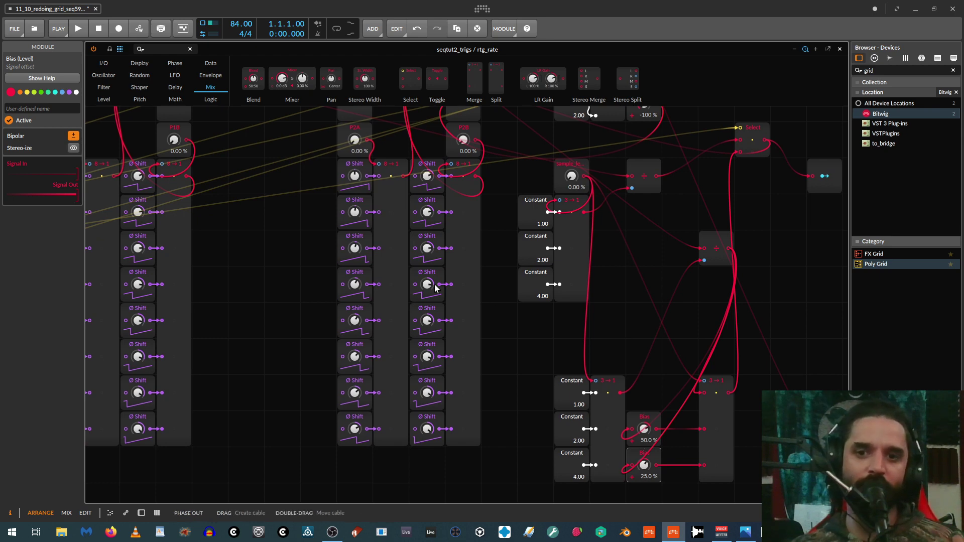
left_click(706, 431)
left_click_drag(705, 431, 671, 430)
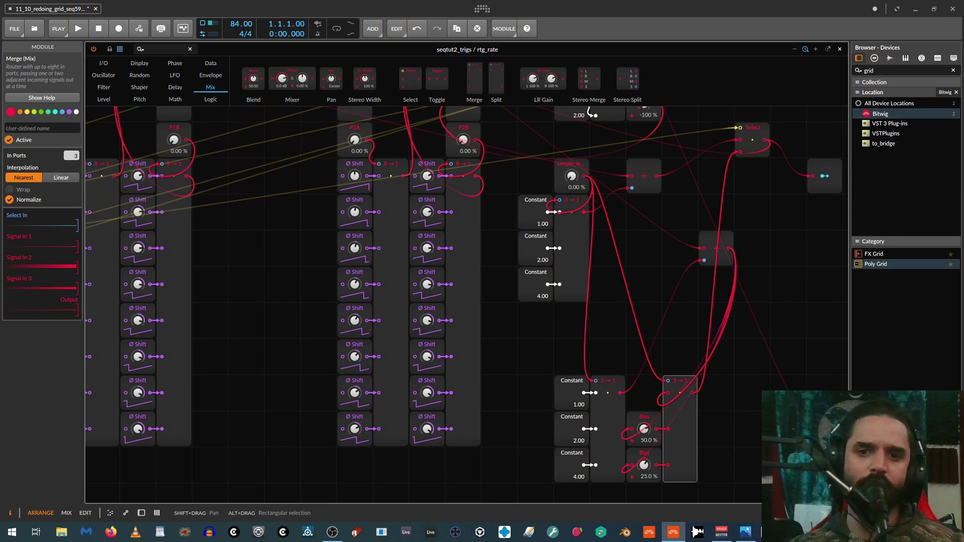
Test the sampler's start range with sample_length at 56%, 0% and 100%.
left_click_drag(682, 430, 297, 351)
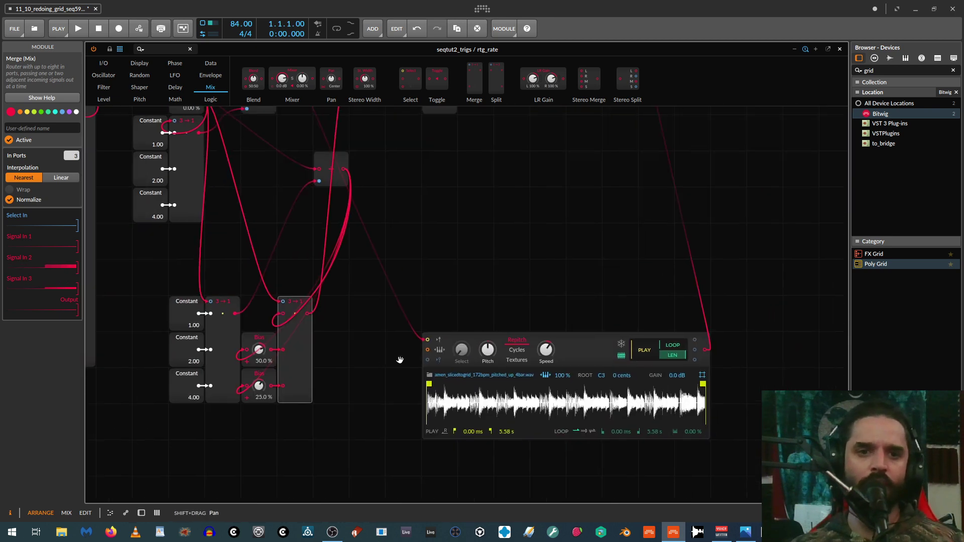
left_click_drag(400, 360, 491, 410)
left_click_drag(277, 155, 277, 133)
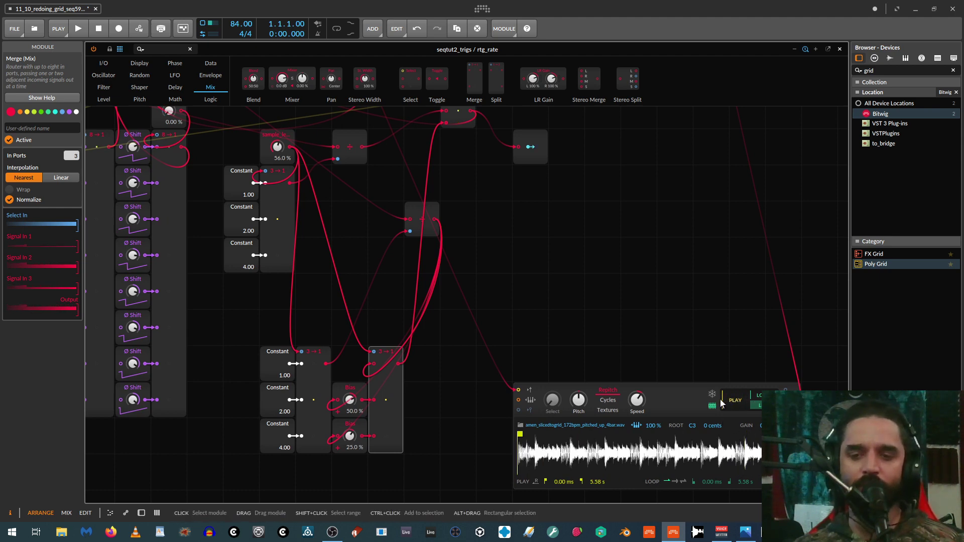
double_click(276, 151)
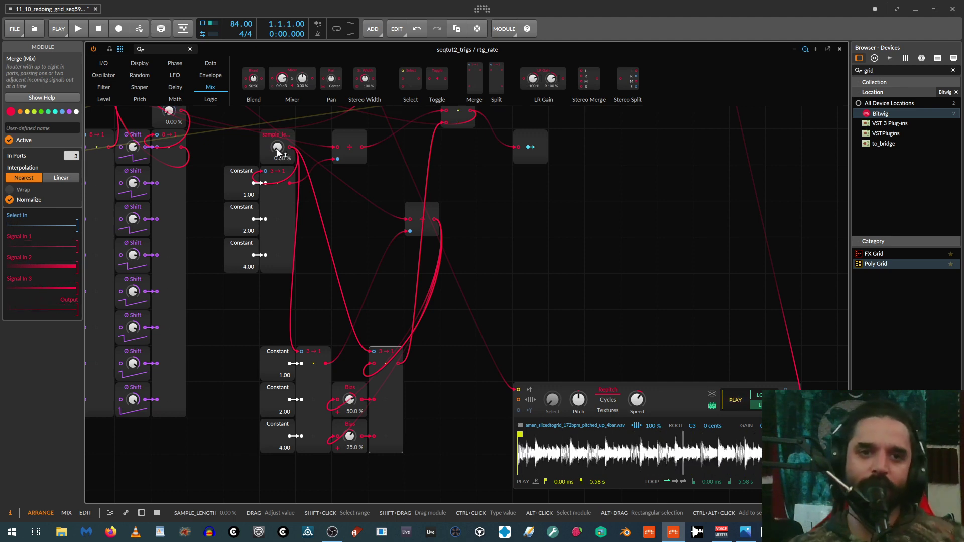
left_click_drag(278, 153, 277, 113)
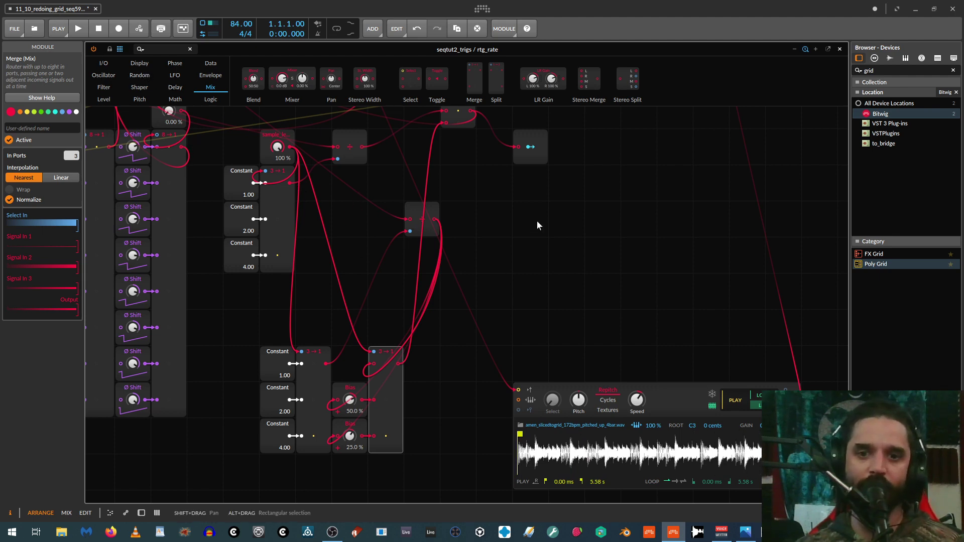
left_click_drag(619, 278, 788, 384)
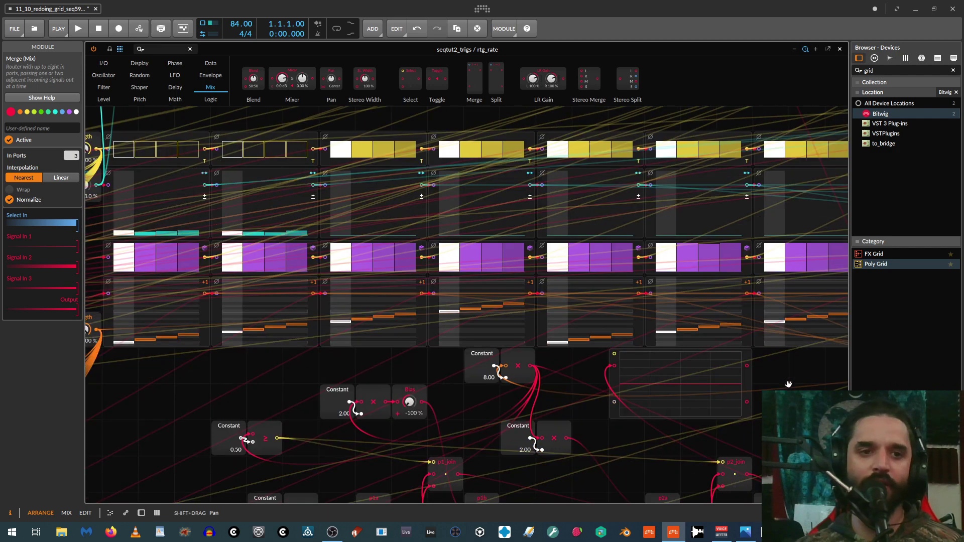
left_click_drag(680, 318, 508, 177)
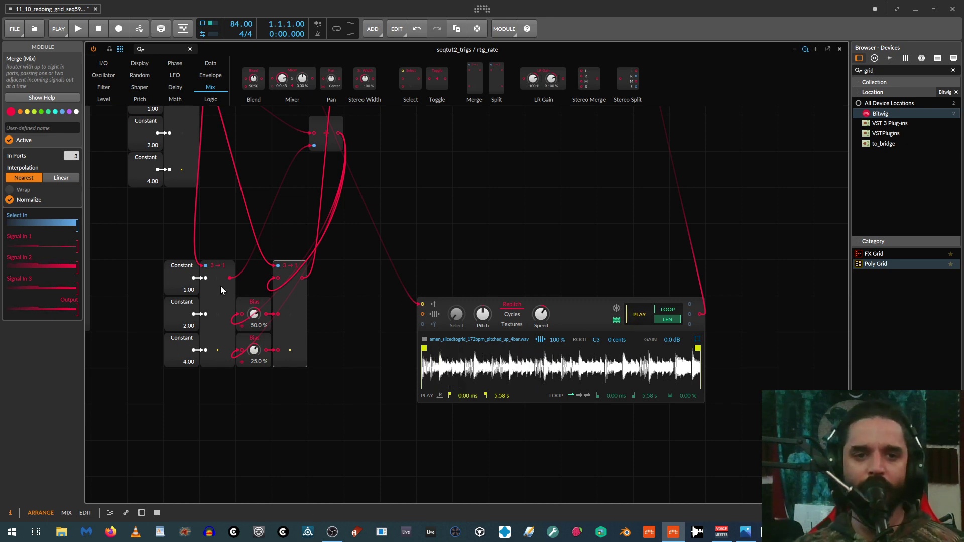
Try sample_length at 50% and 0%, and leave it set to 51%.
scroll(392, 276, "up", 5)
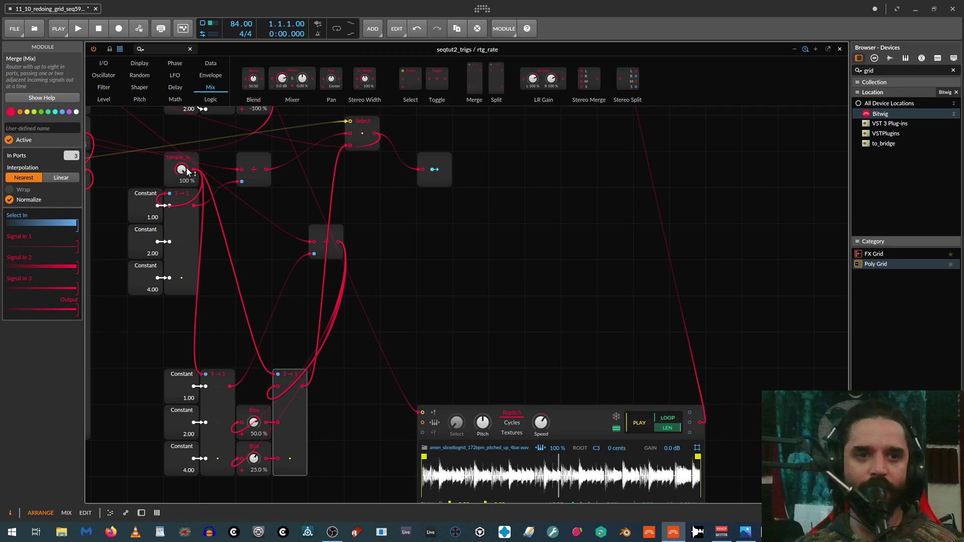
left_click_drag(182, 169, 181, 191)
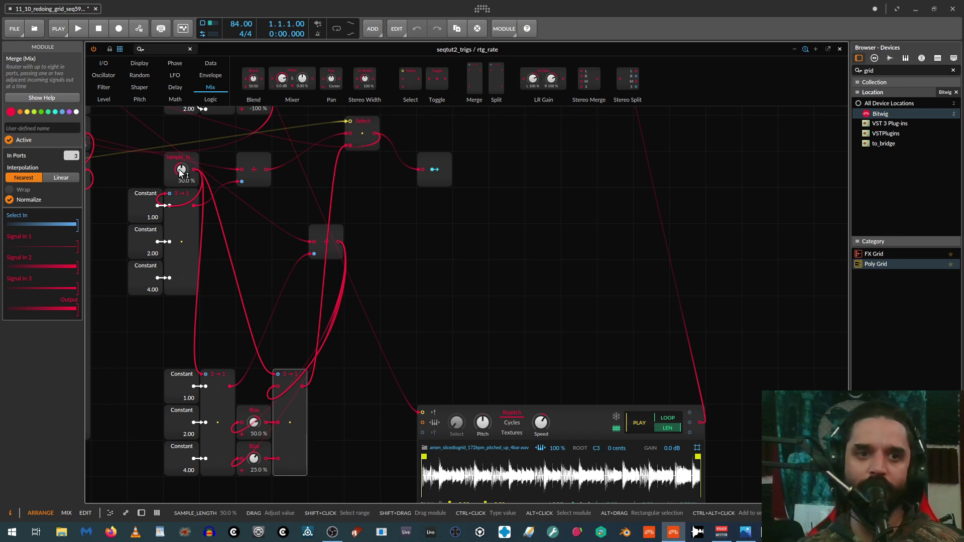
mouse_move(181, 171)
left_mouse_down()
mouse_move(181, 158)
mouse_move(181, 195)
mouse_move(181, 170)
left_mouse_up()
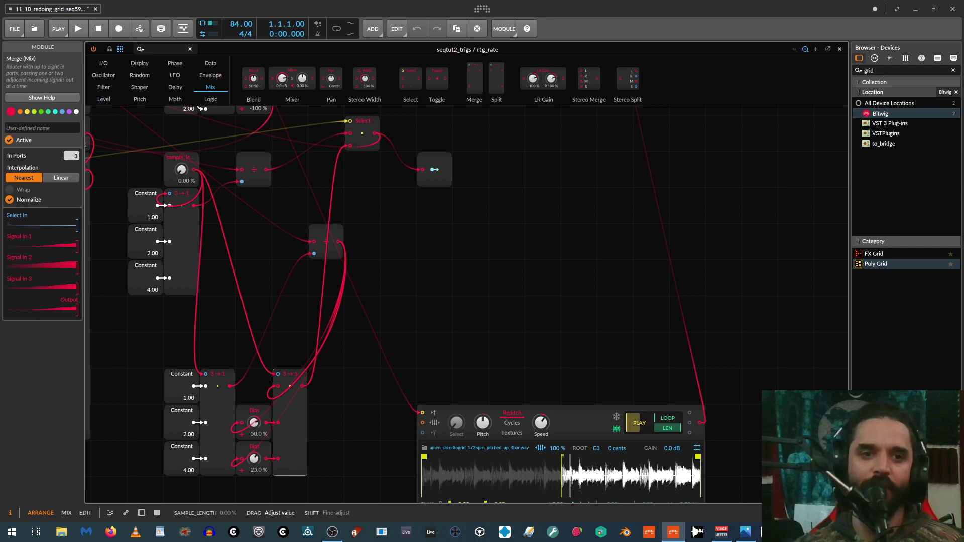
left_click_drag(181, 199, 181, 171)
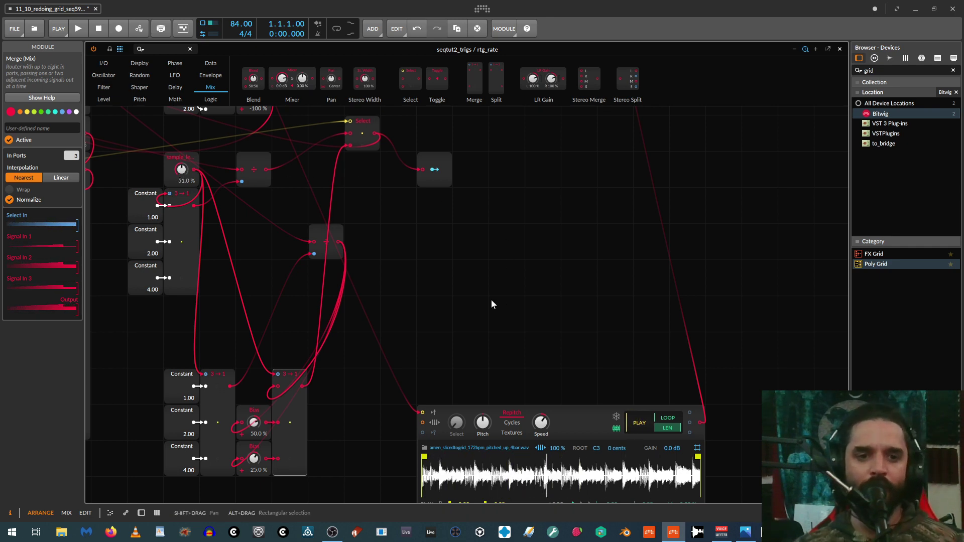
scroll(488, 289, "down", 2)
left_click_drag(369, 177, 628, 483)
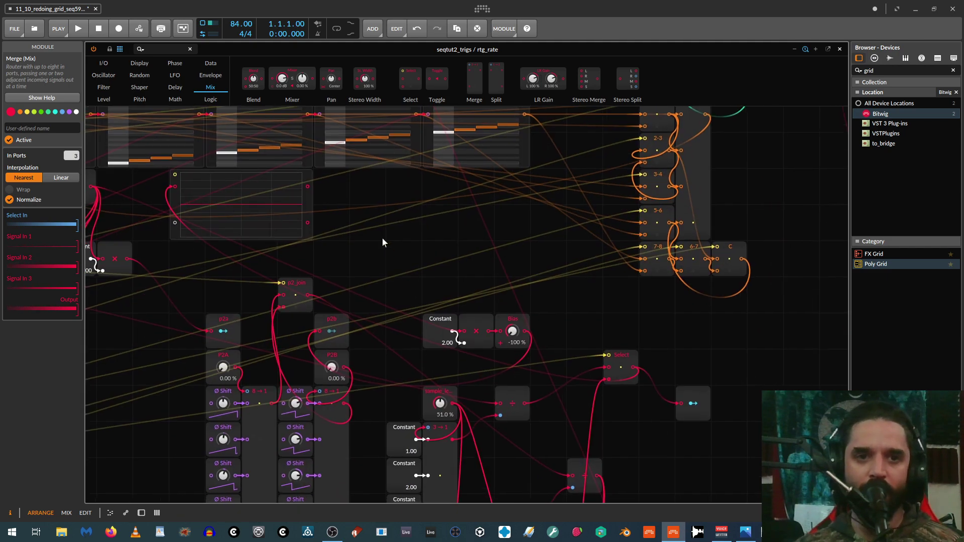
left_click_drag(370, 242, 950, 496)
left_click_drag(194, 468, 333, 443)
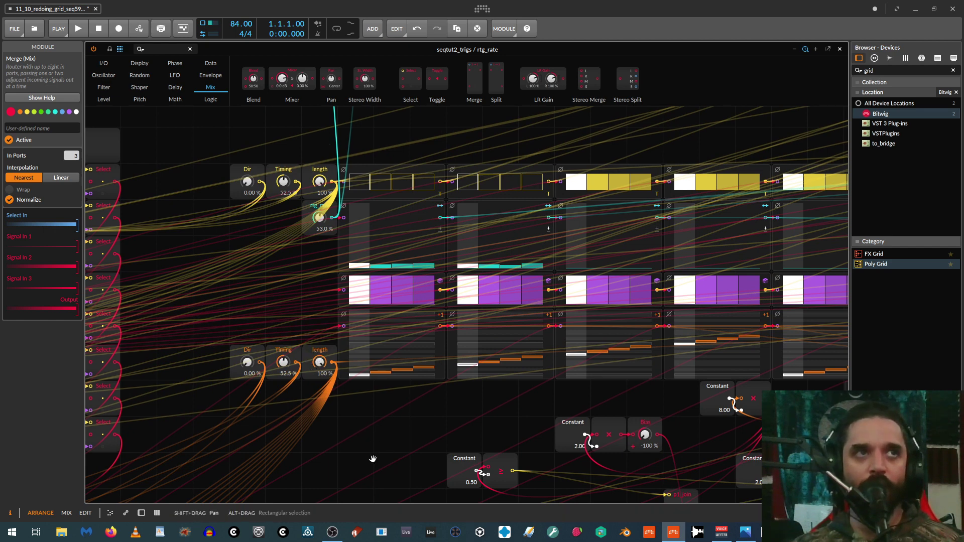
left_click_drag(373, 459, 332, 366)
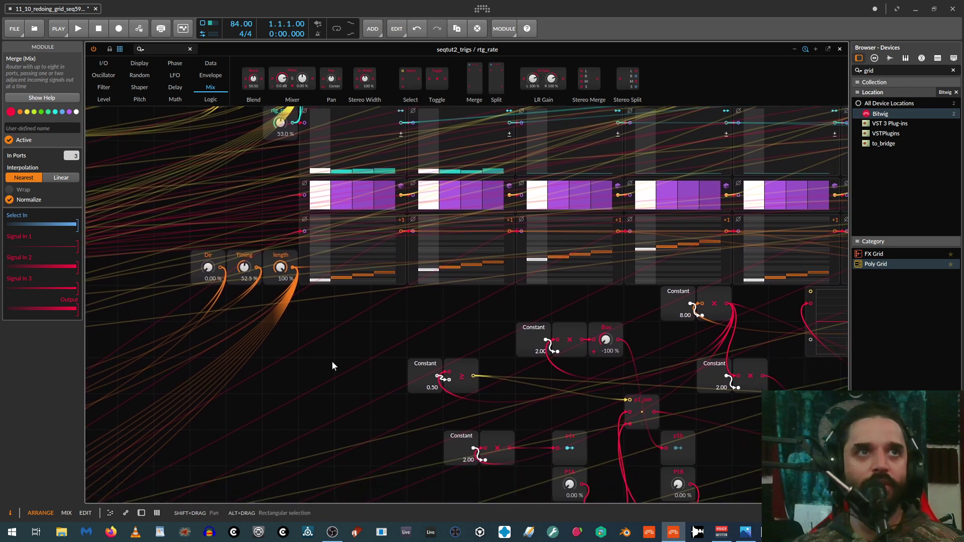
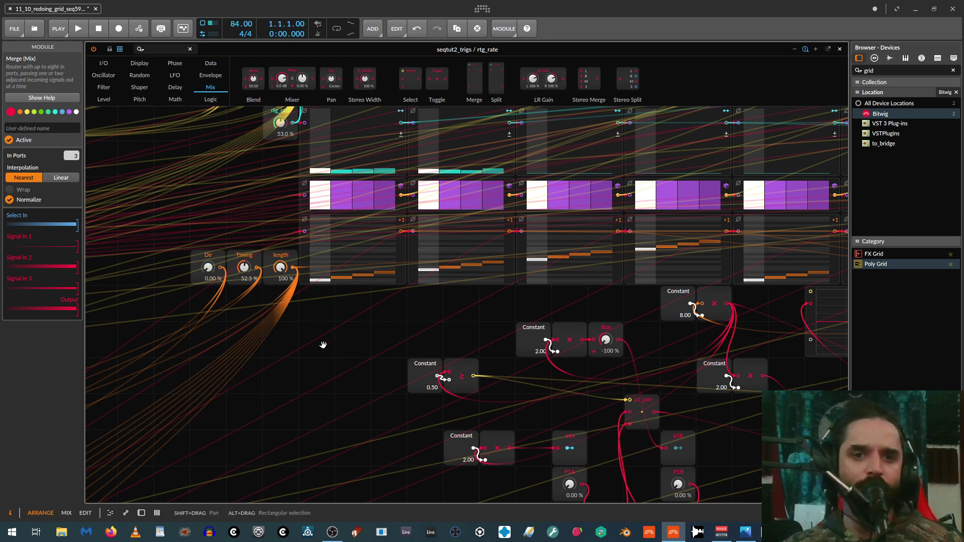
Name the Select module that feeds the sampler start modulator "switcher".
scroll(352, 342, "down", 6)
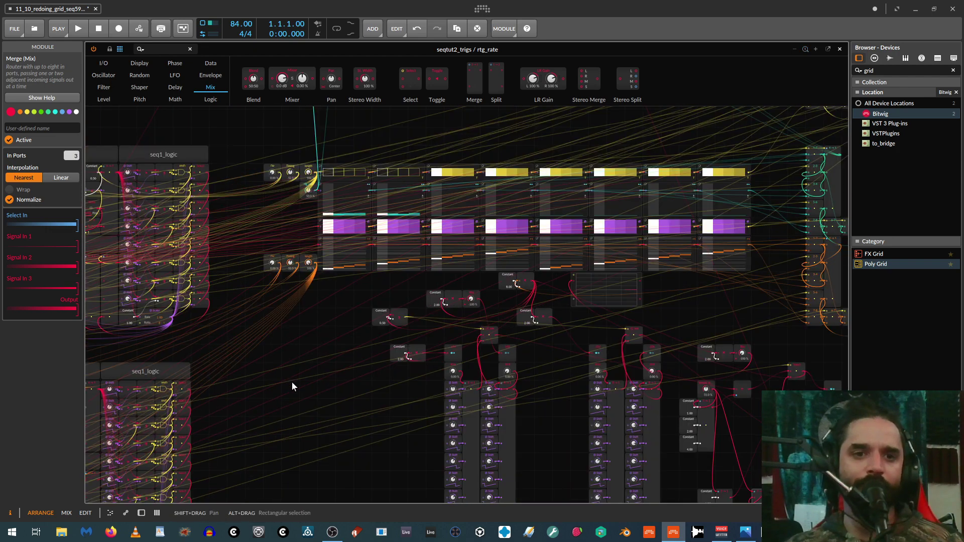
scroll(294, 387, "up", 4)
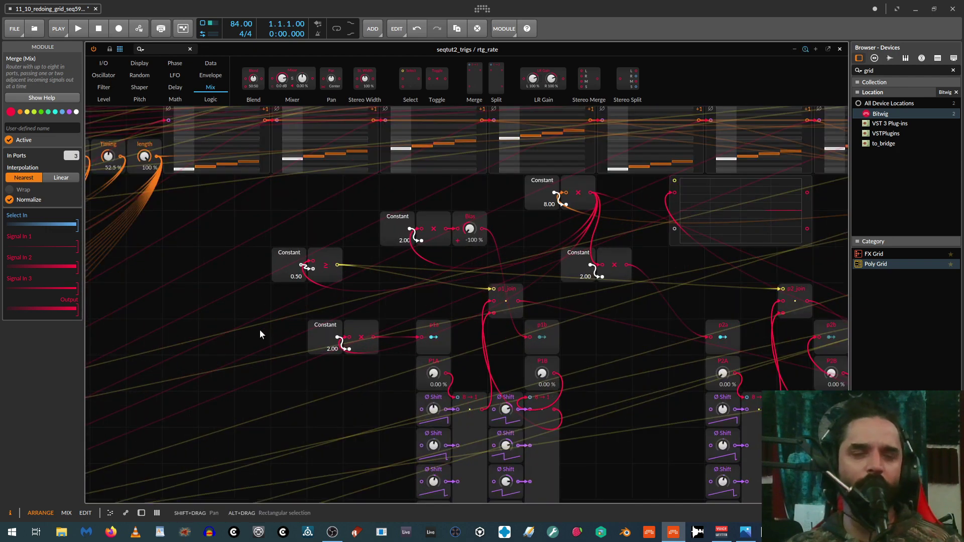
scroll(240, 321, "down", 1)
left_click_drag(577, 141, 570, 195)
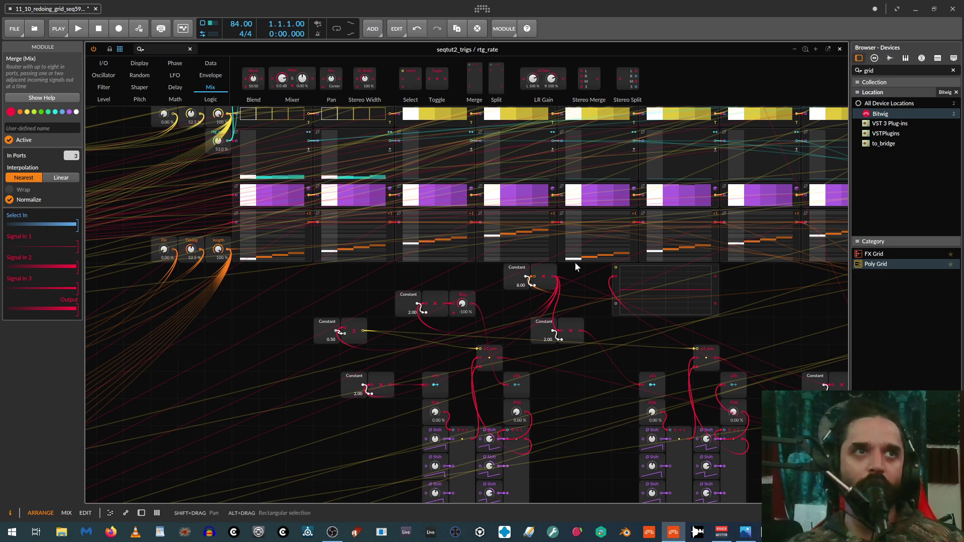
scroll(568, 257, "down", 3)
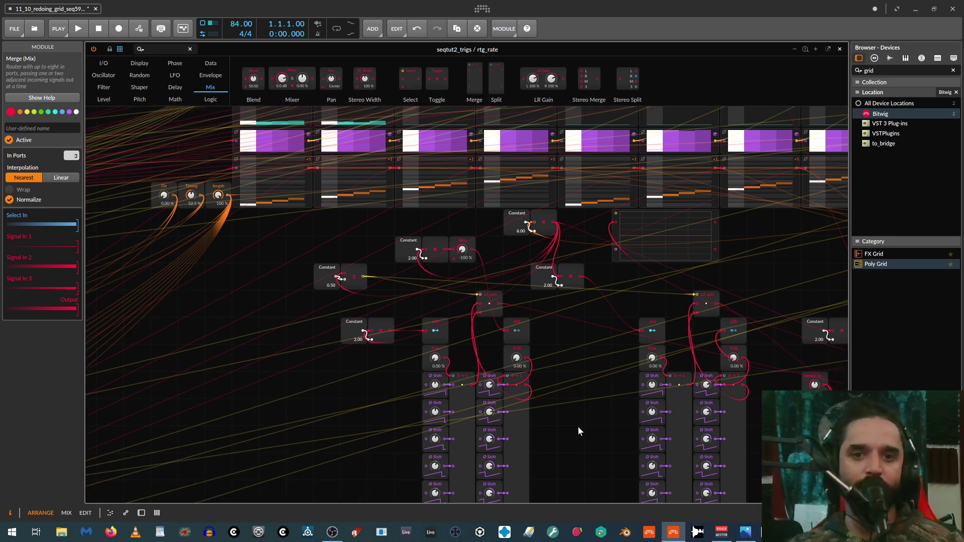
left_click_drag(562, 413, 152, 322)
scroll(455, 319, "up", 1)
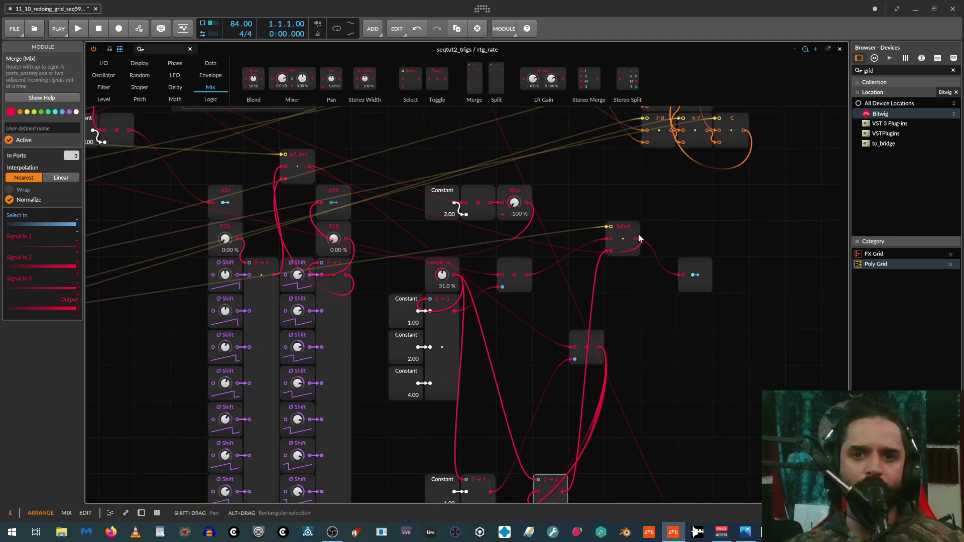
left_click(625, 229)
left_click_drag(616, 377, 331, 413)
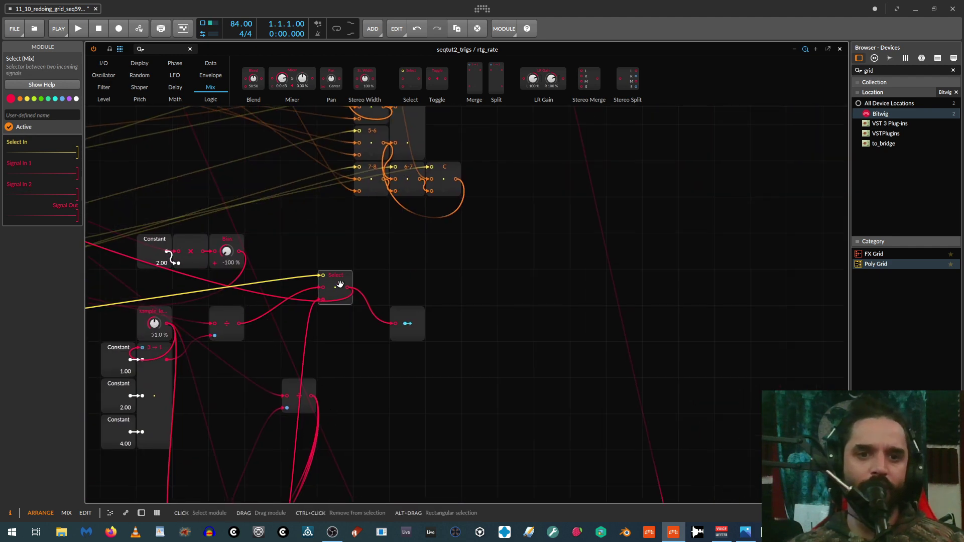
left_click_drag(350, 272, 520, 268)
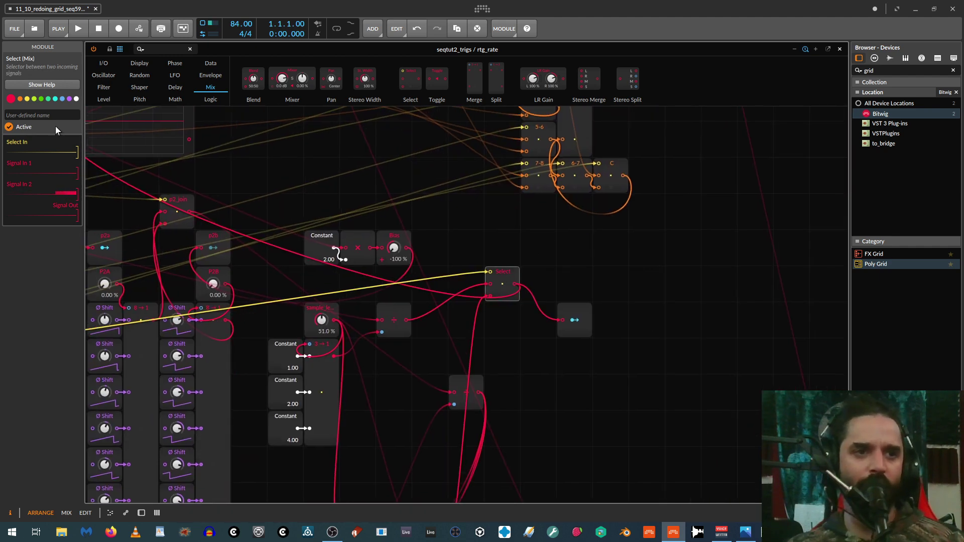
left_click(43, 116)
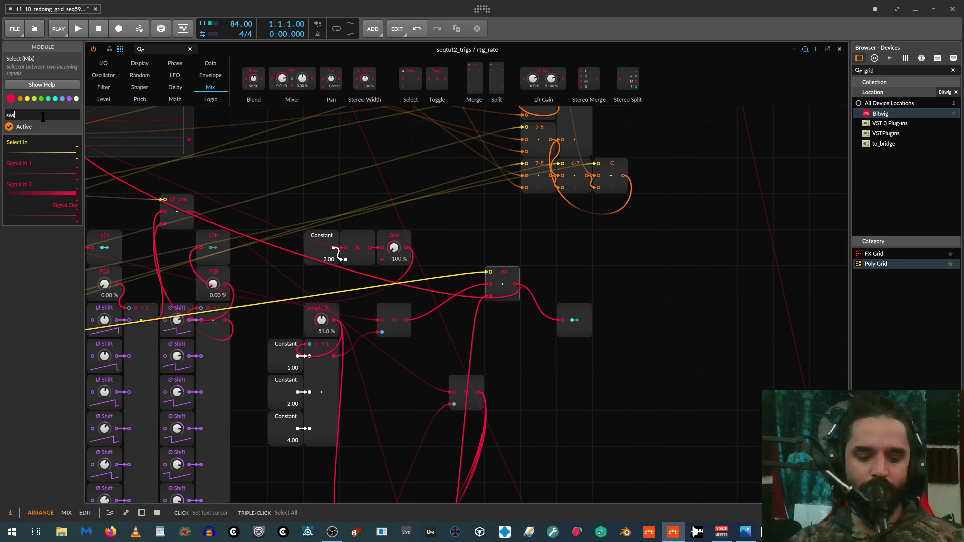
type("switcher")
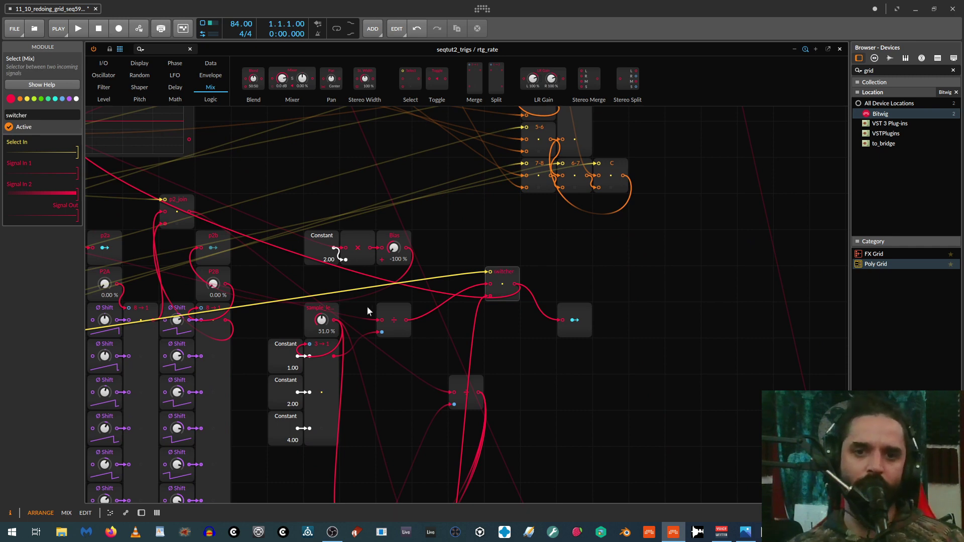
Name the Modulator Out module that drives the sampler start "play_pos".
left_click(575, 319)
left_click(38, 117)
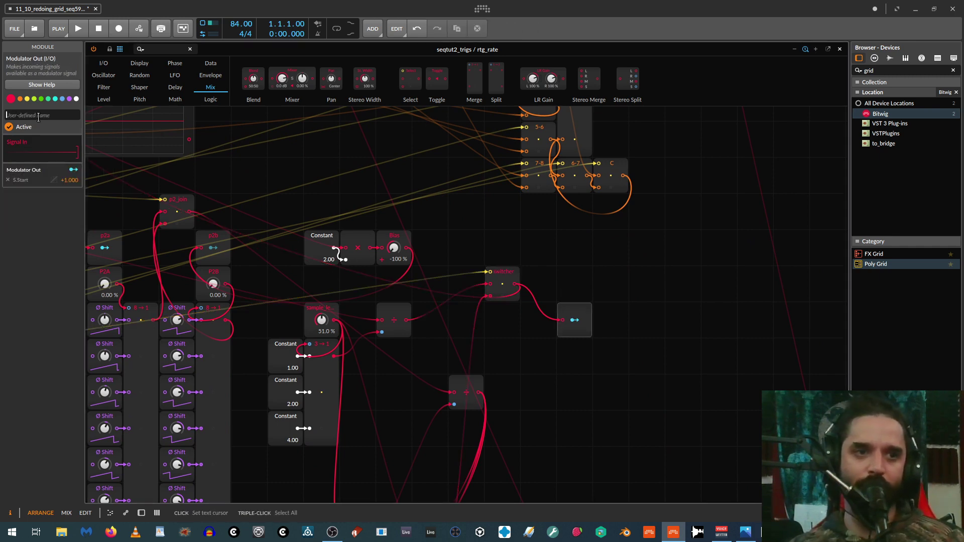
type("play")
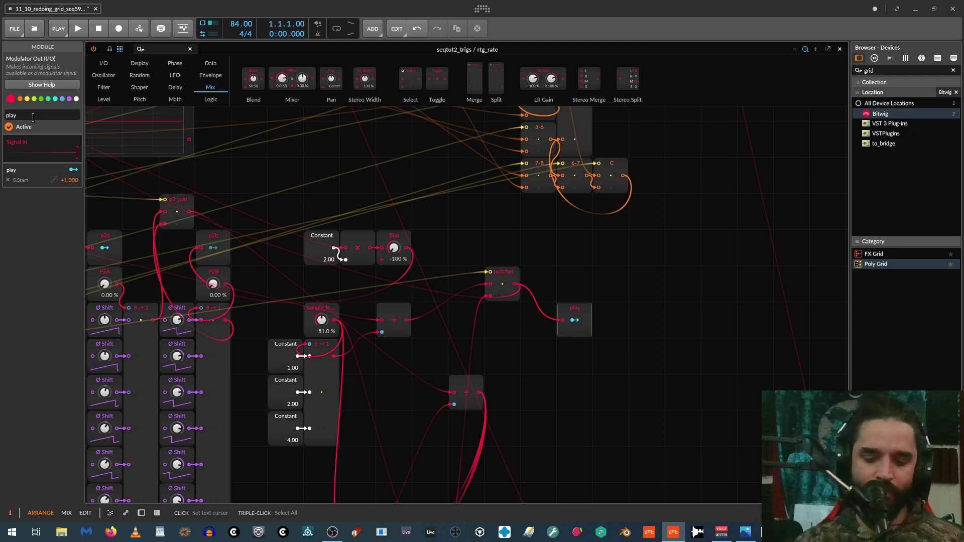
type("_pos")
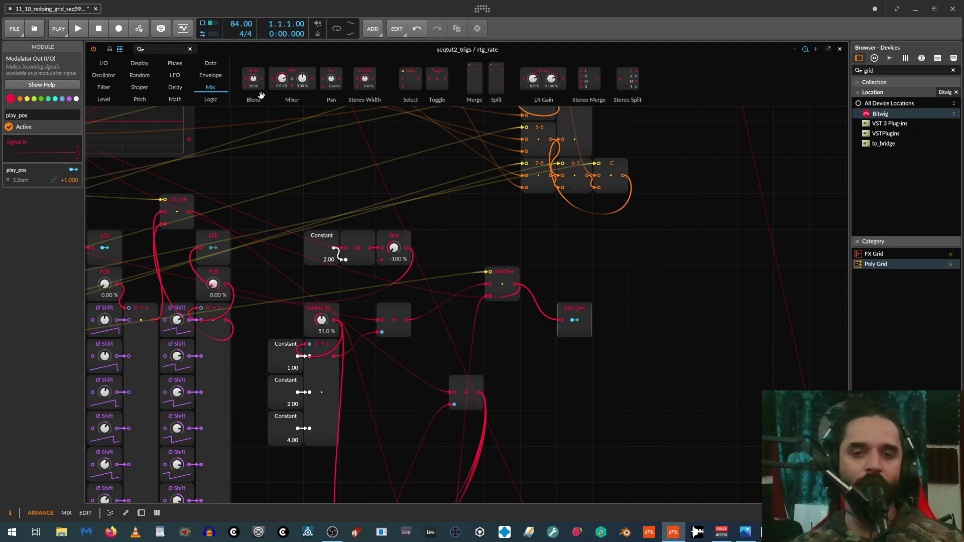
Examine how the step lanes and the p1 and p2 phase columns feed the switcher and play_pos section.
left_click_drag(517, 357, 693, 359)
scroll(653, 278, "down", 2)
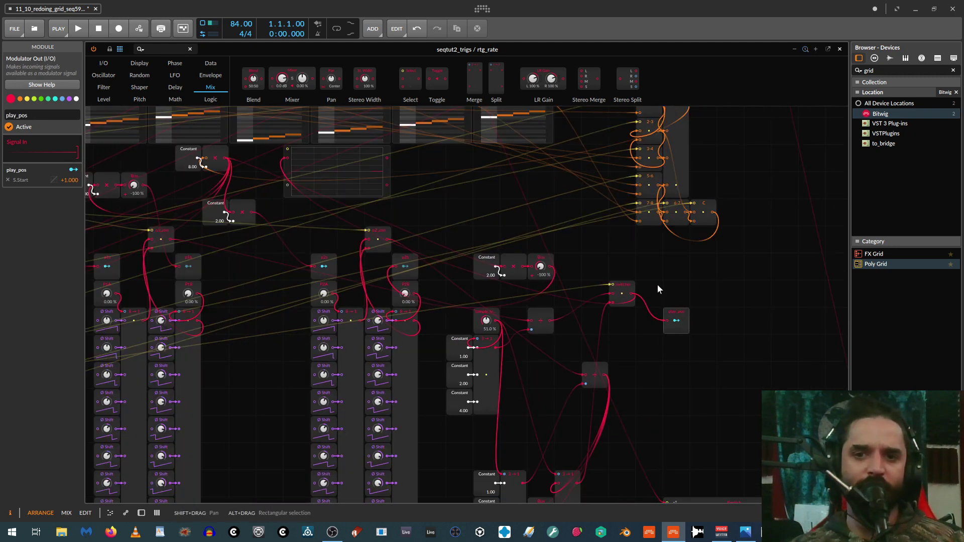
left_click_drag(645, 259, 715, 265)
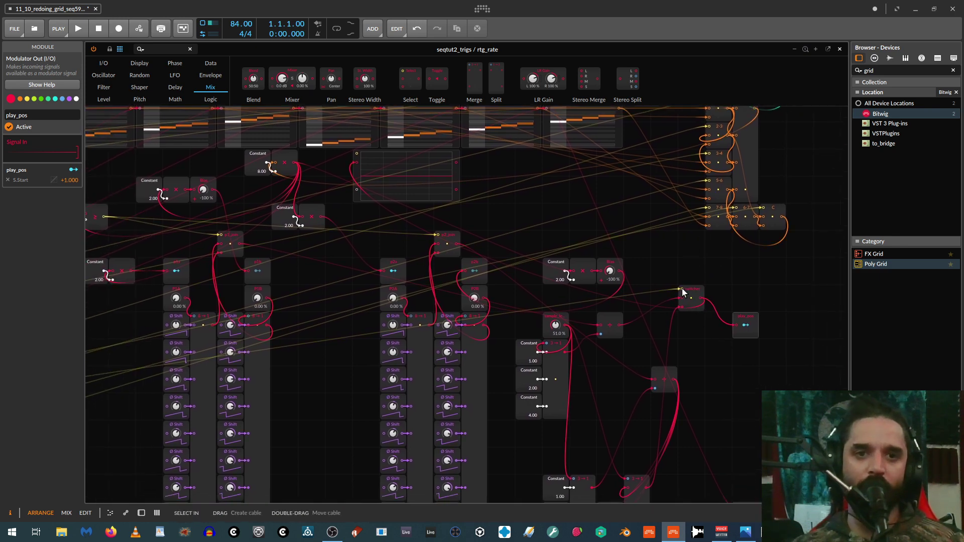
scroll(304, 325, "up", 1)
left_click_drag(319, 347, 514, 388)
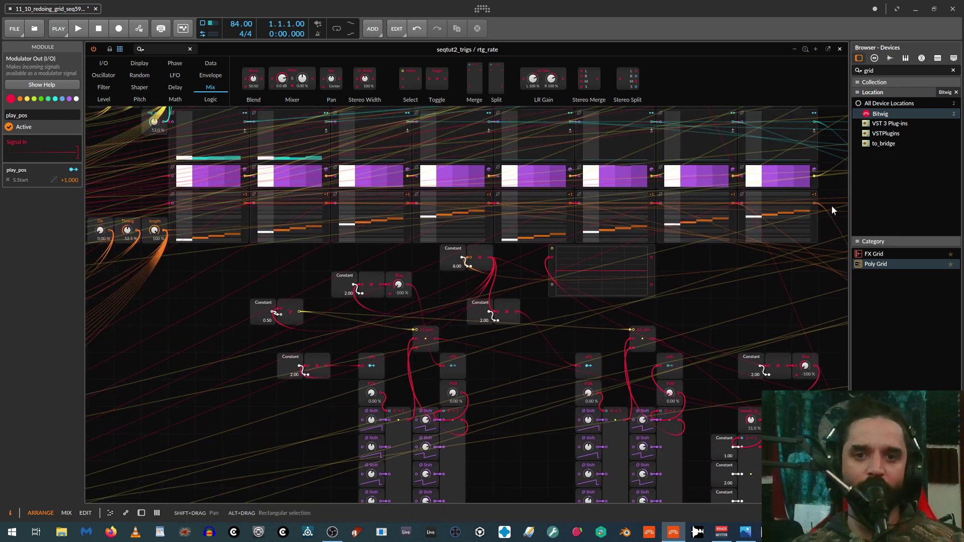
scroll(574, 298, "down", 1)
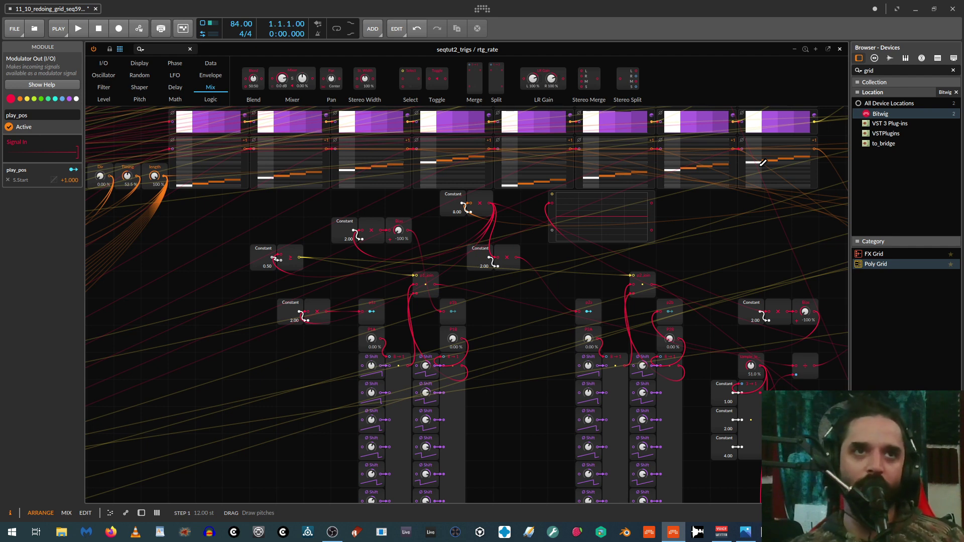
scroll(453, 366, "down", 1)
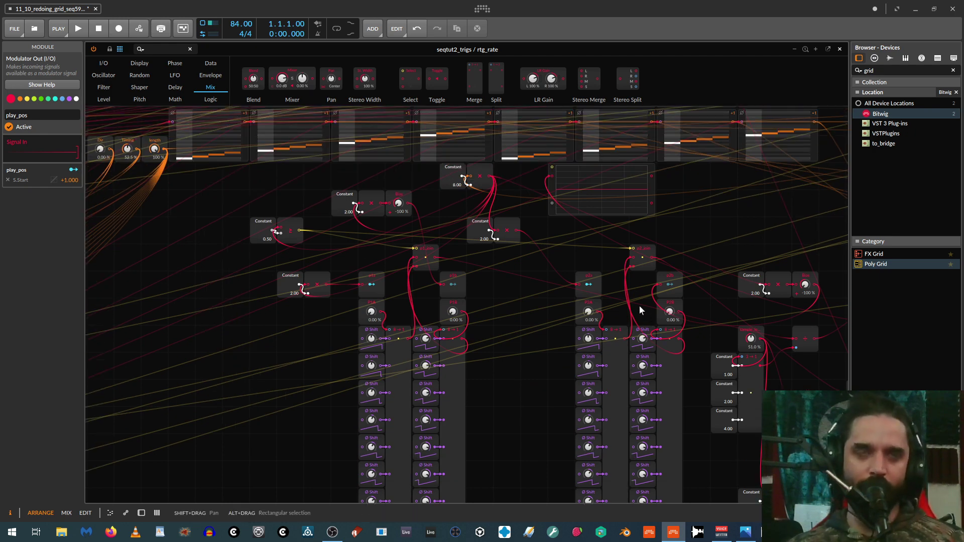
scroll(639, 306, "down", 2)
scroll(724, 336, "right", 6)
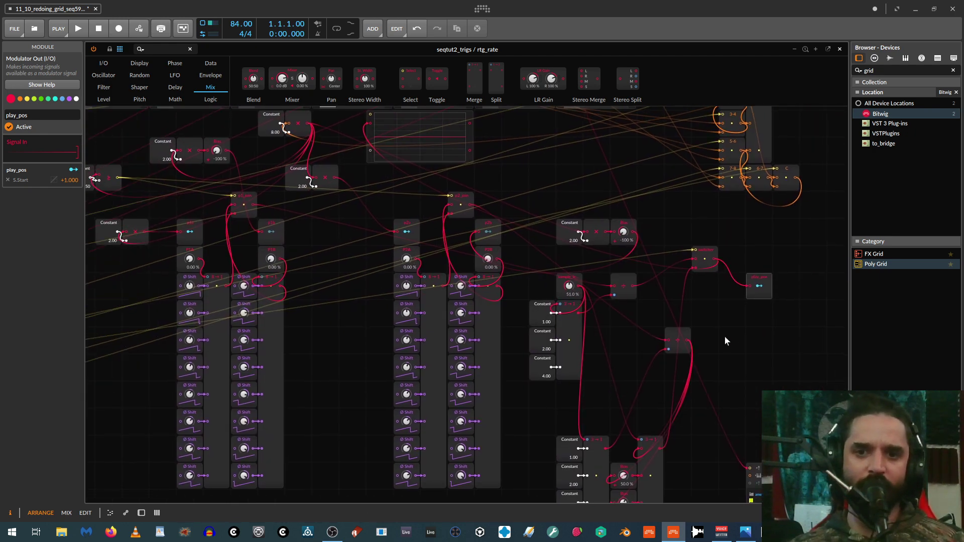
scroll(323, 184, "up", 5)
scroll(324, 183, "left", 3)
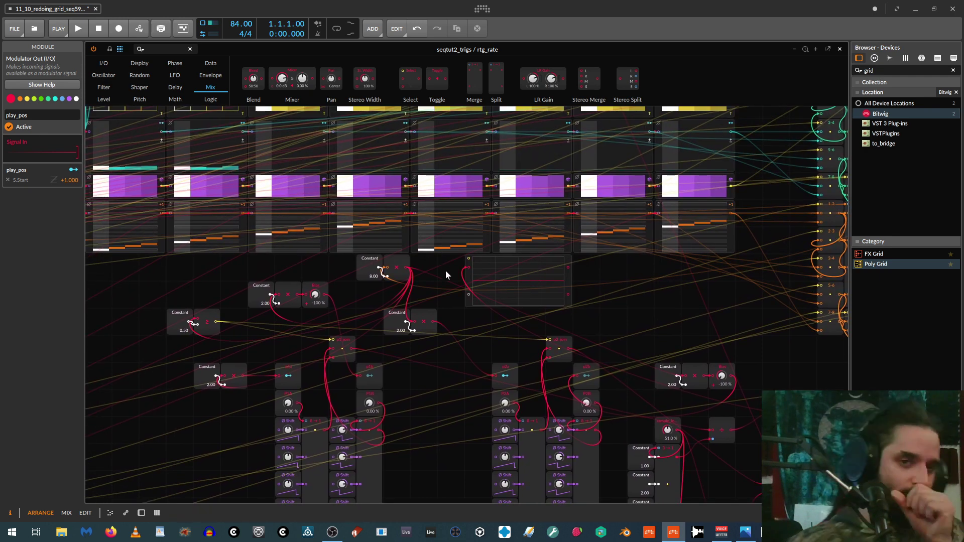
Add a four-port Merge with Nearest interpolation before the p1 section and wire the length knob's output to its Select In.
left_click_drag(431, 399, 559, 331)
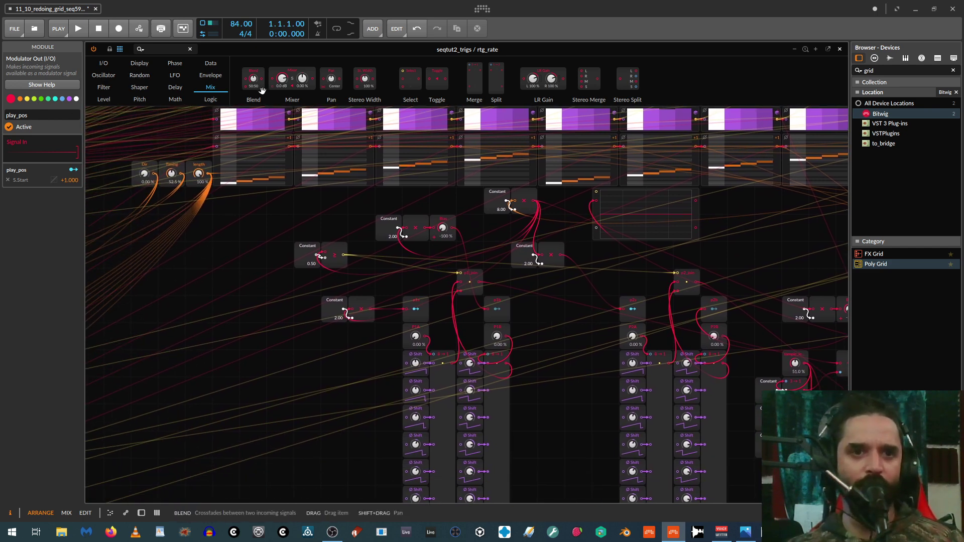
left_click_drag(483, 89, 231, 322)
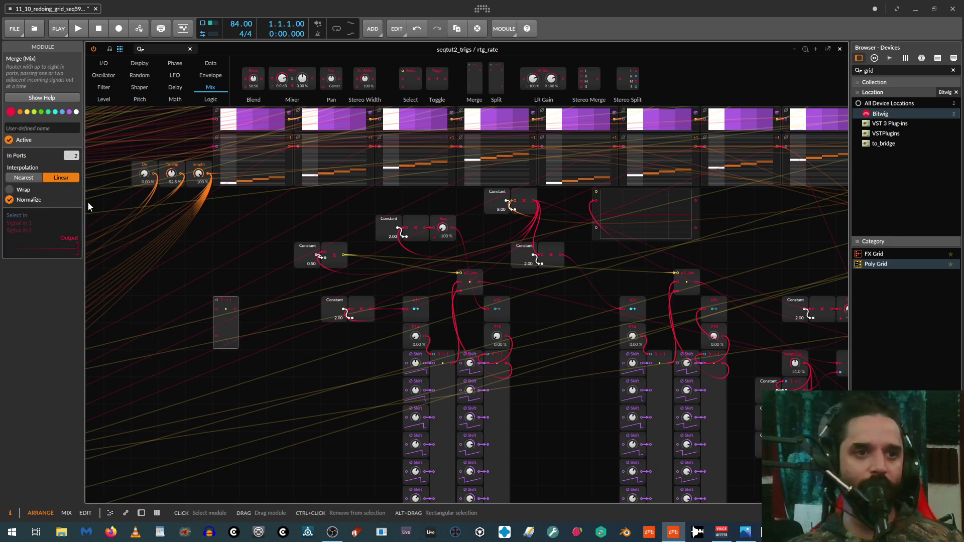
left_click(31, 178)
left_click_drag(72, 157, 72, 143)
left_click_drag(301, 398, 267, 396)
left_click_drag(186, 283, 255, 181)
left_click(260, 302)
Wire the switcher's output to the new Merge's fourth signal input, and the Merge's output to play_pos.
left_click_drag(314, 335, 77, 257)
left_click_drag(770, 369, 675, 375)
left_click_drag(655, 271, 136, 330)
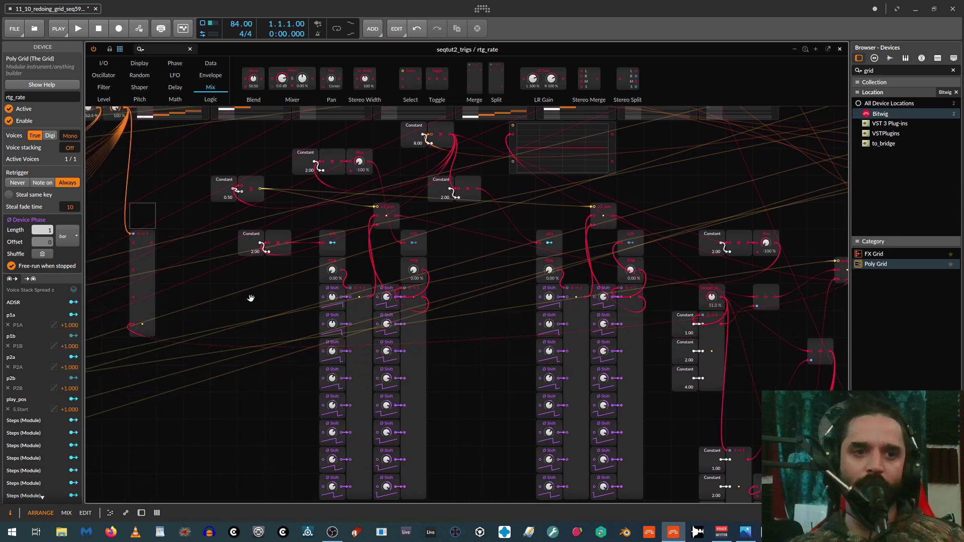
left_click_drag(252, 299, 208, 308)
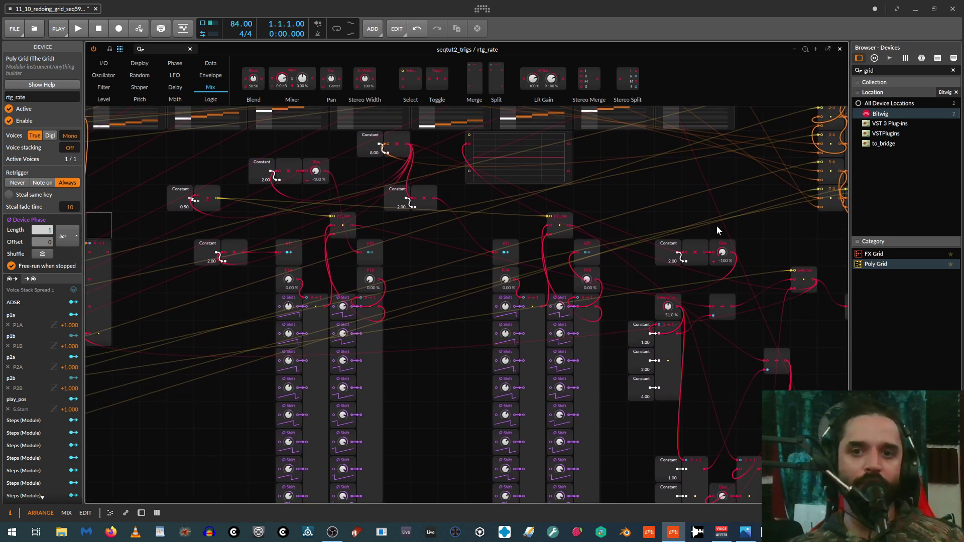
left_click(107, 261)
left_click_drag(161, 294, 49, 284)
left_click_drag(736, 297, 103, 244)
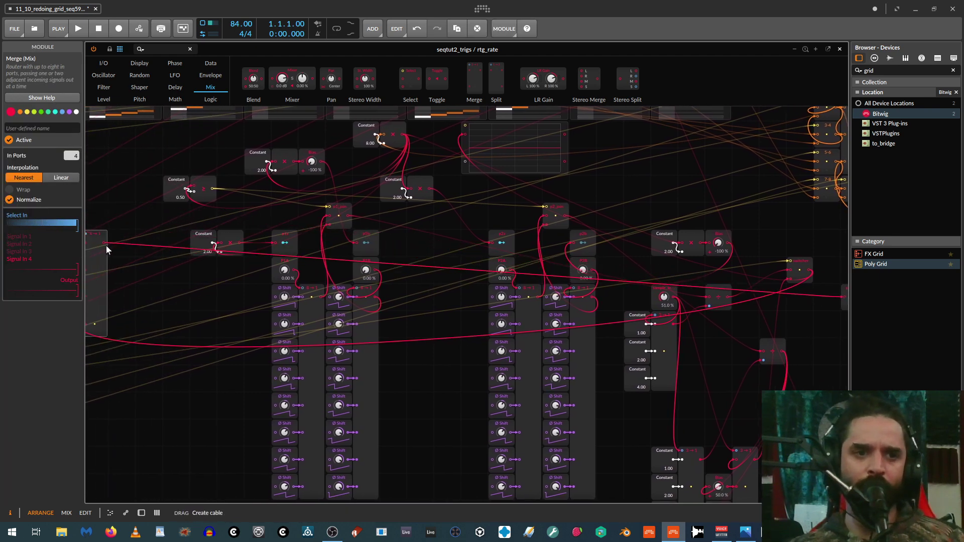
Move the sample_length knob one grid cell up and one to the left, over the column of divider Constants.
left_click_drag(188, 324, 273, 337)
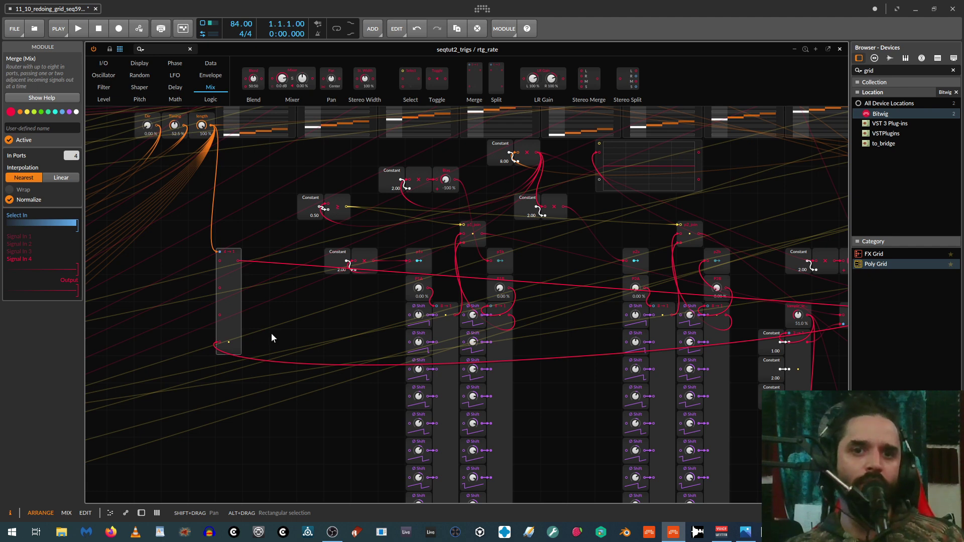
left_click(477, 225)
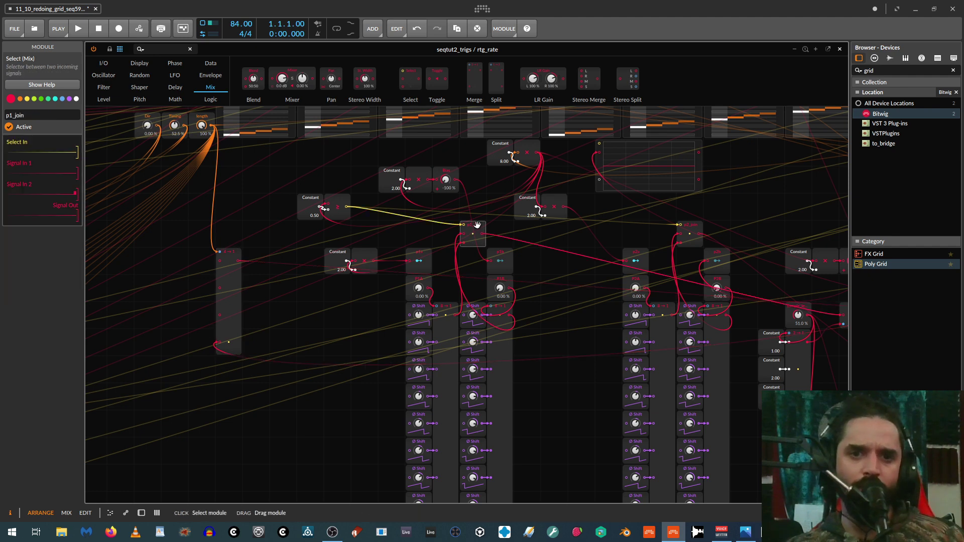
left_click_drag(583, 338, 454, 315)
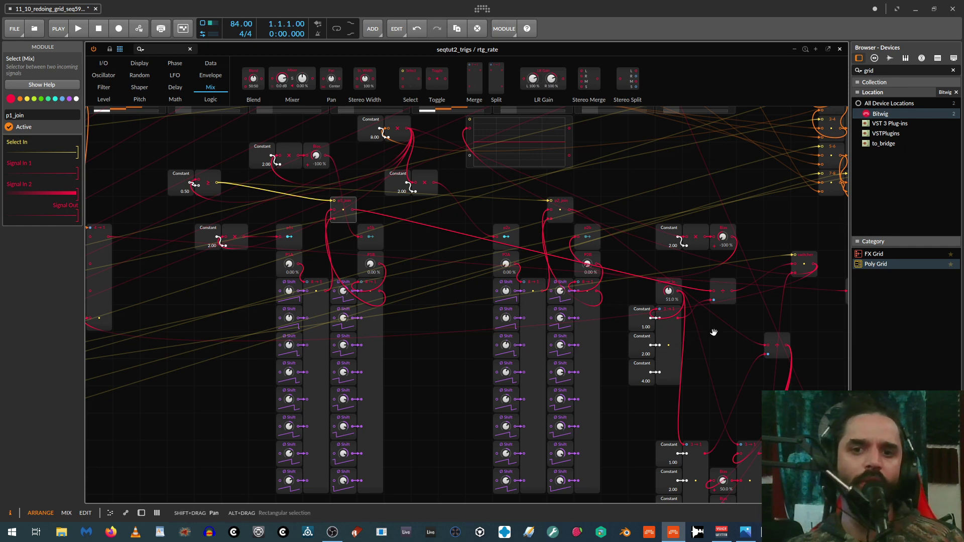
left_click_drag(717, 333, 643, 390)
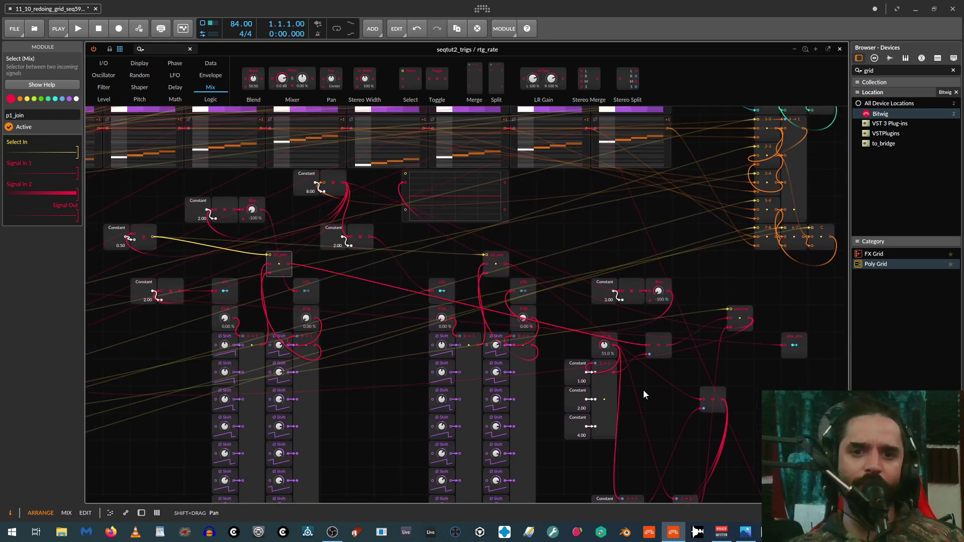
left_click(608, 381)
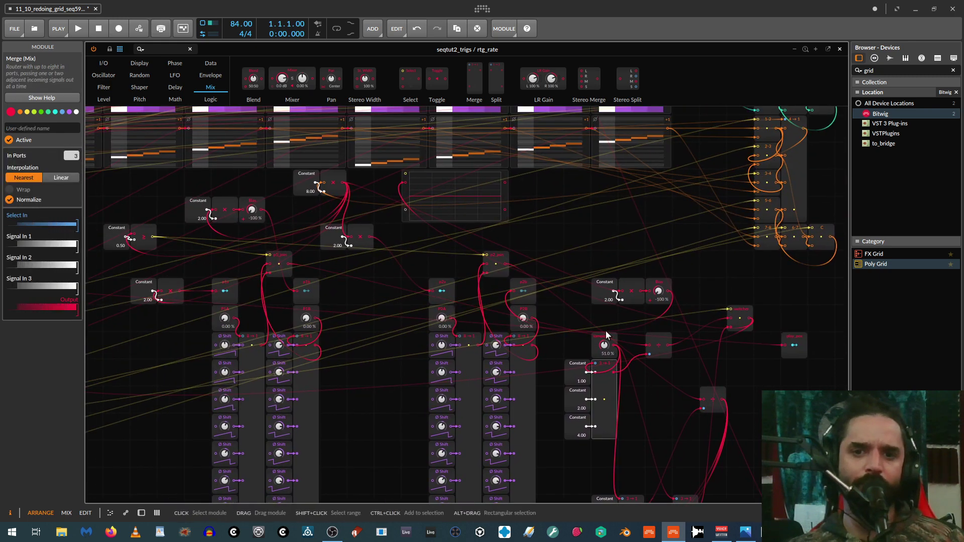
mouse_move(604, 330)
left_mouse_down()
mouse_move(561, 317)
mouse_move(622, 328)
left_mouse_up()
left_click_drag(602, 342, 575, 315)
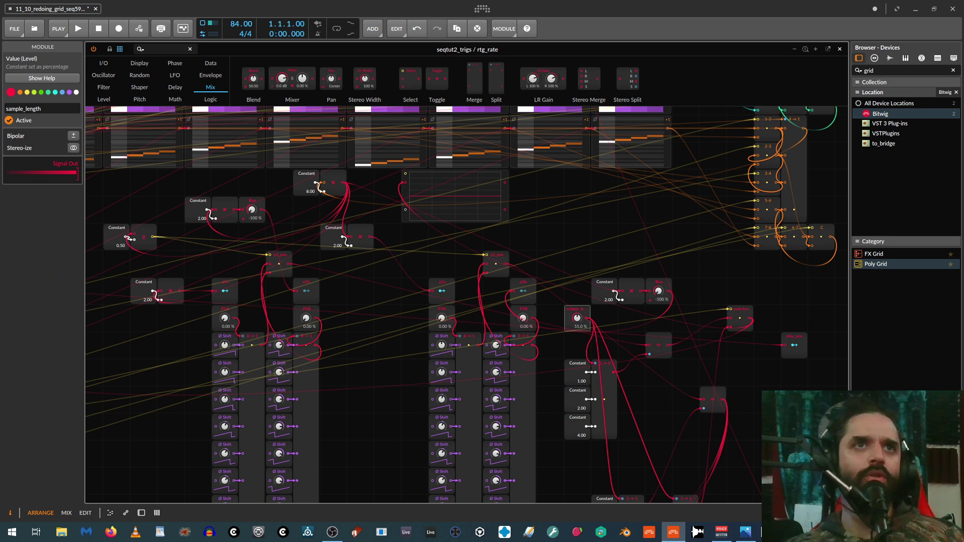
Examine the divider Merge, the Divide after p1_join and the signal path around them.
left_click(608, 374)
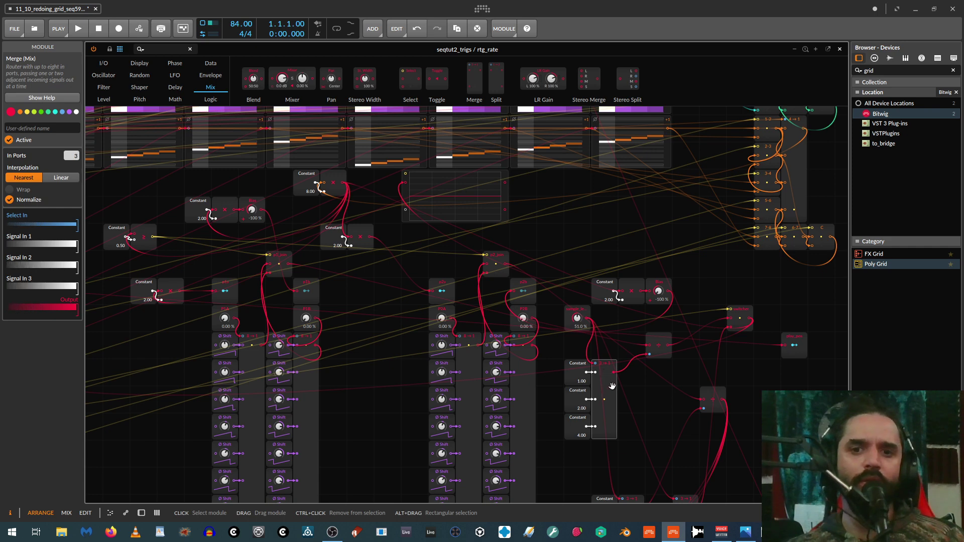
left_click(663, 345)
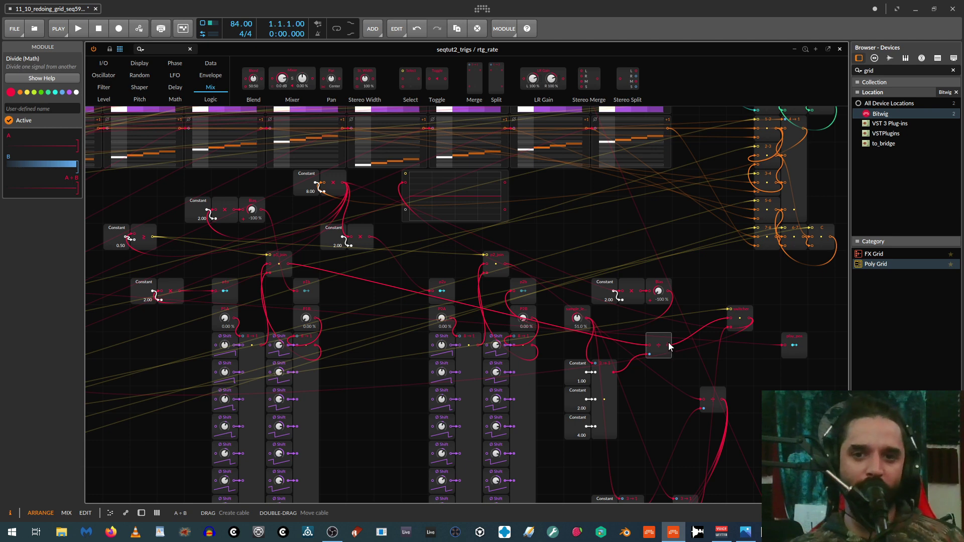
scroll(666, 372, "down", 5)
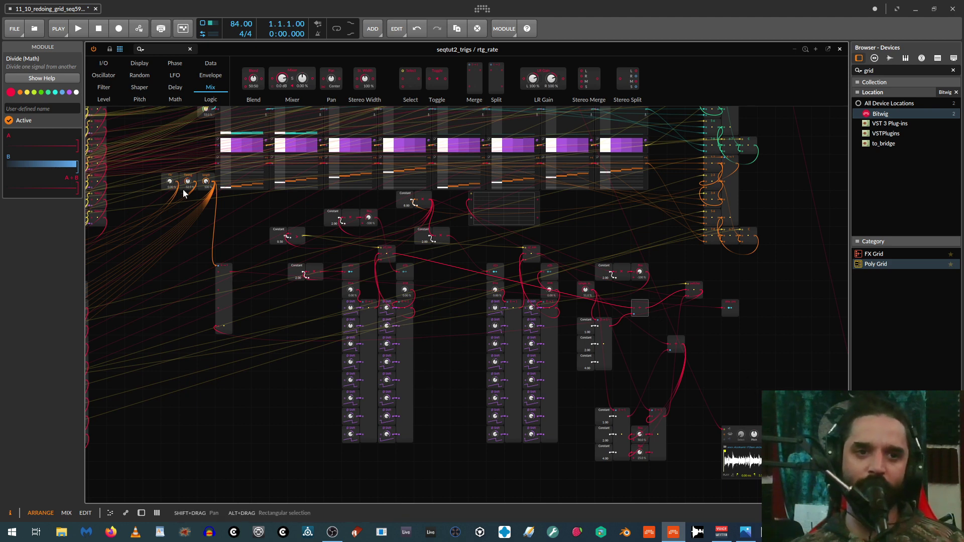
scroll(203, 189, "up", 3)
scroll(272, 221, "down", 5)
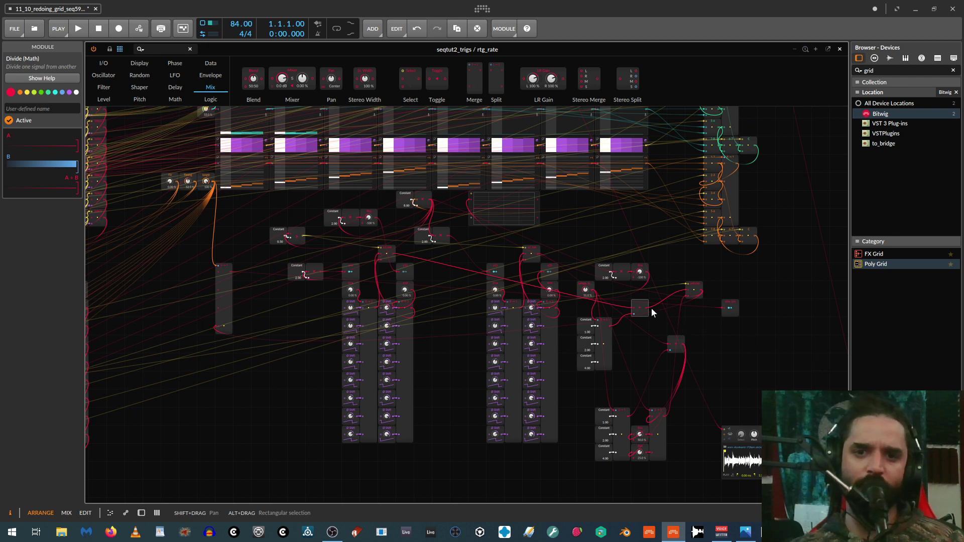
Wire the output of the Divide fed by p1_join to the first three signal inputs of the four-port Merge.
left_click_drag(648, 309, 218, 310)
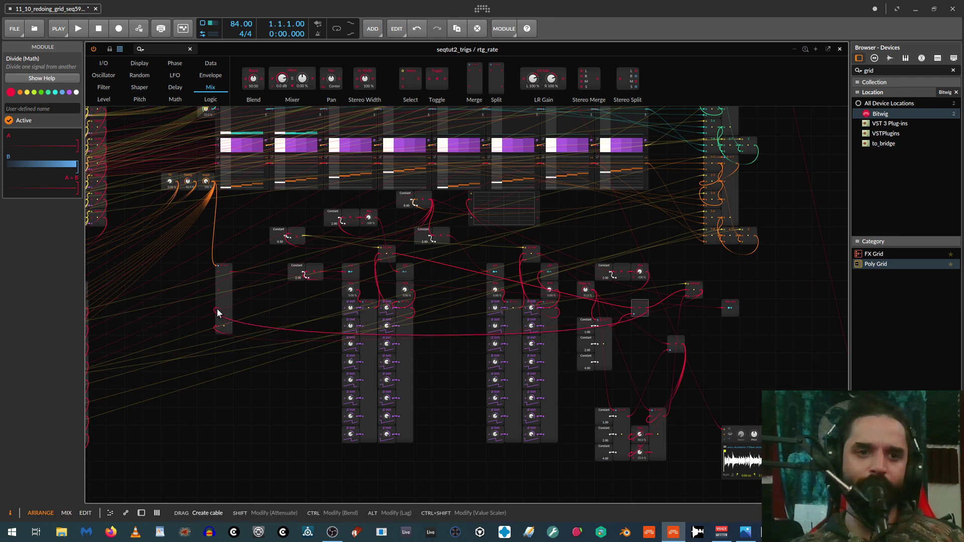
left_click_drag(597, 326, 217, 291)
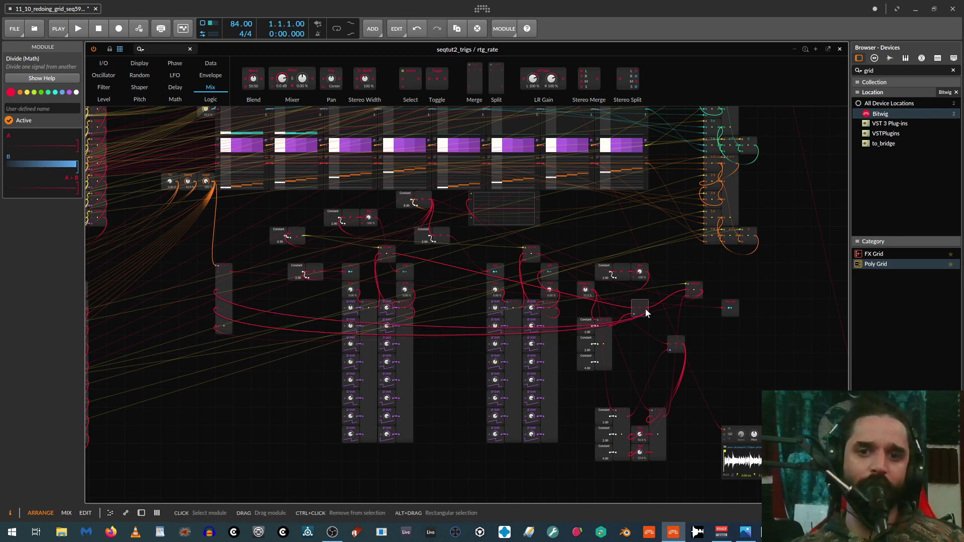
left_click_drag(646, 309, 219, 274)
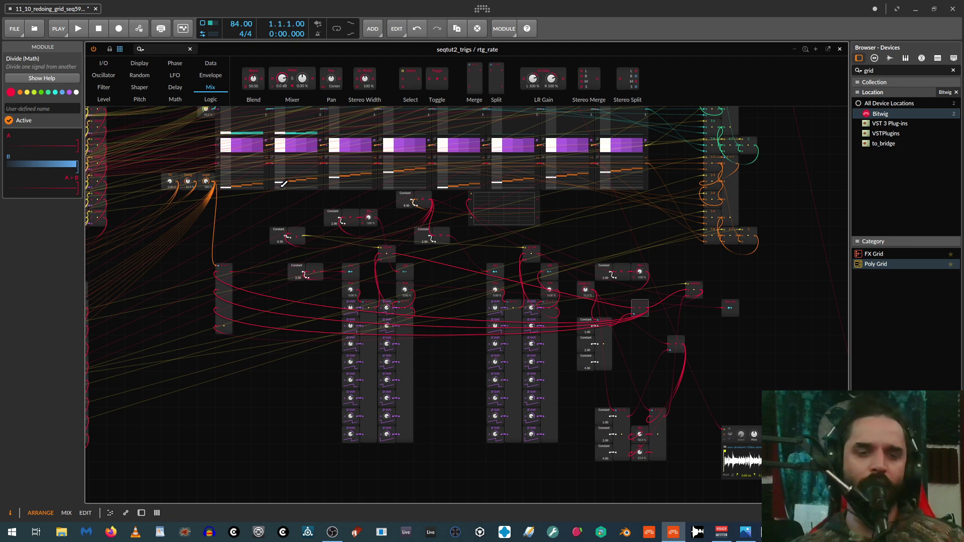
Test the Merge's input selection by turning the length knob through 32 %, 58.1 % and 100 %.
scroll(273, 211, "up", 3)
scroll(230, 263, "up", 1)
left_click_drag(371, 250, 228, 275)
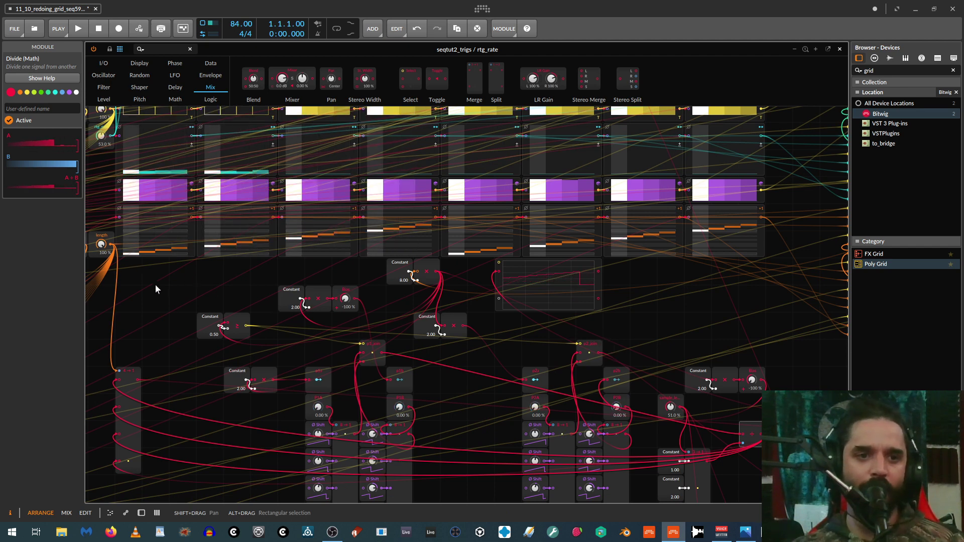
left_click_drag(197, 290, 321, 296)
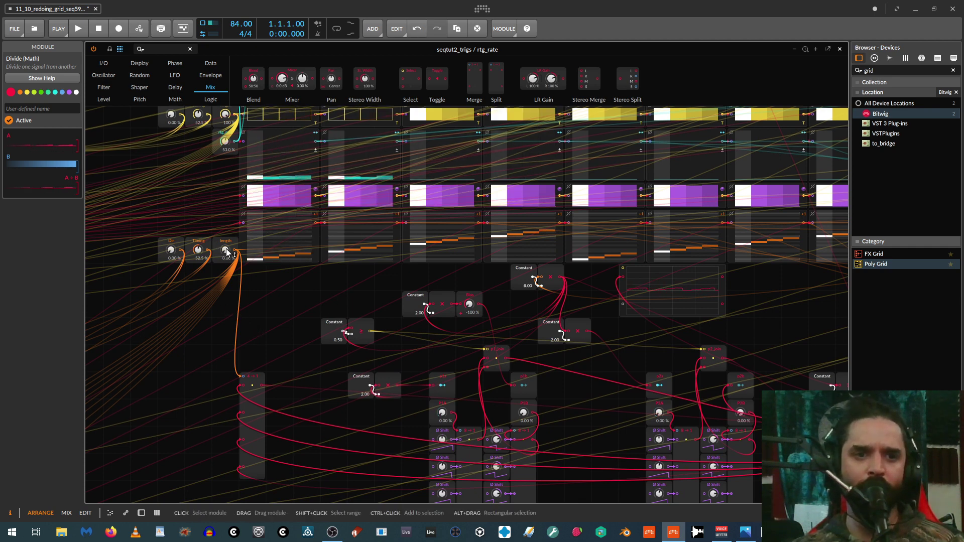
left_click_drag(225, 250, 225, 236)
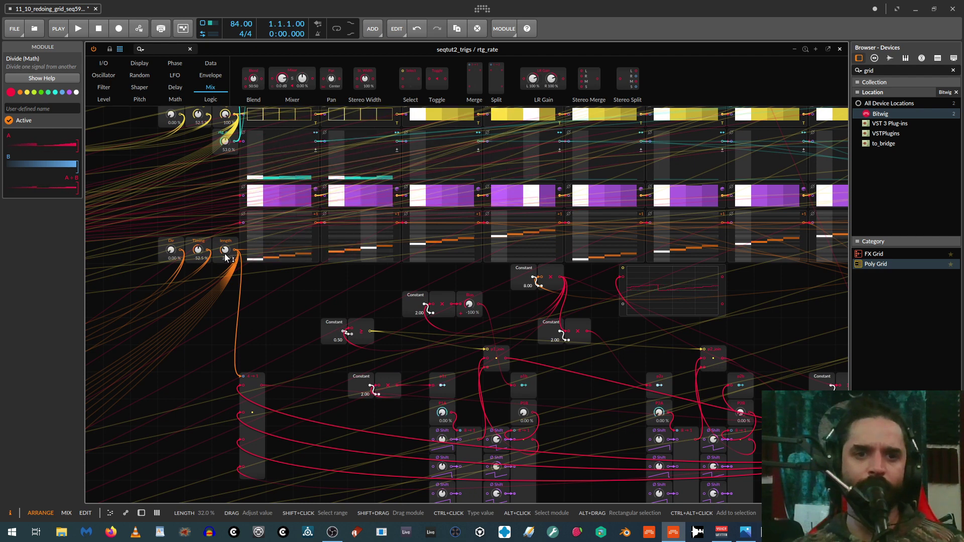
left_click_drag(225, 255, 225, 242)
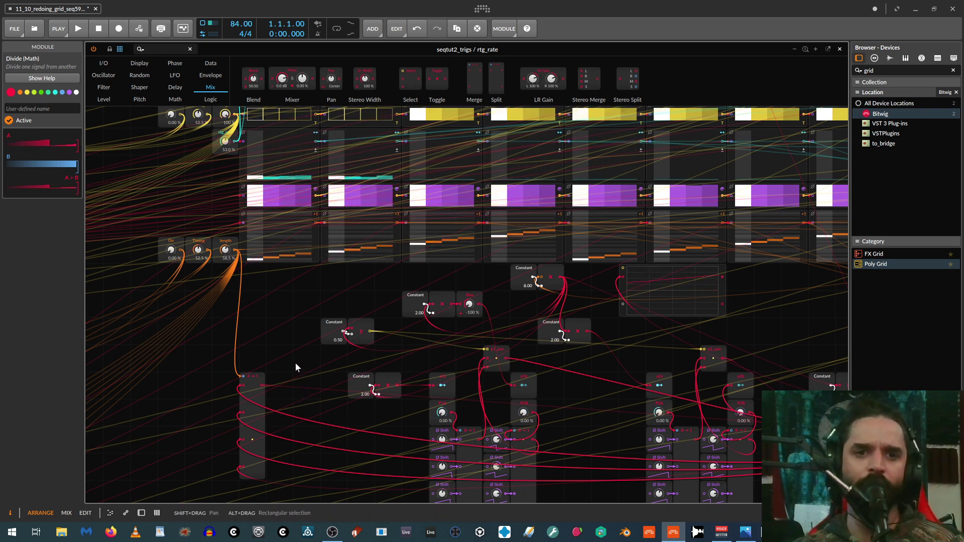
left_click_drag(226, 251, 226, 220)
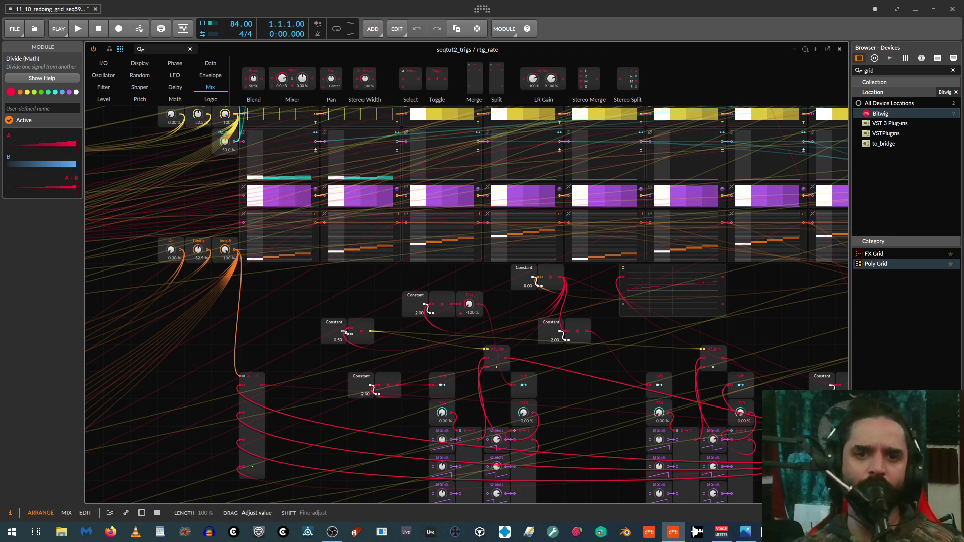
Move the Sampler module from below the phase section to the empty area above the step sequencer rows.
scroll(364, 348, "down", 1)
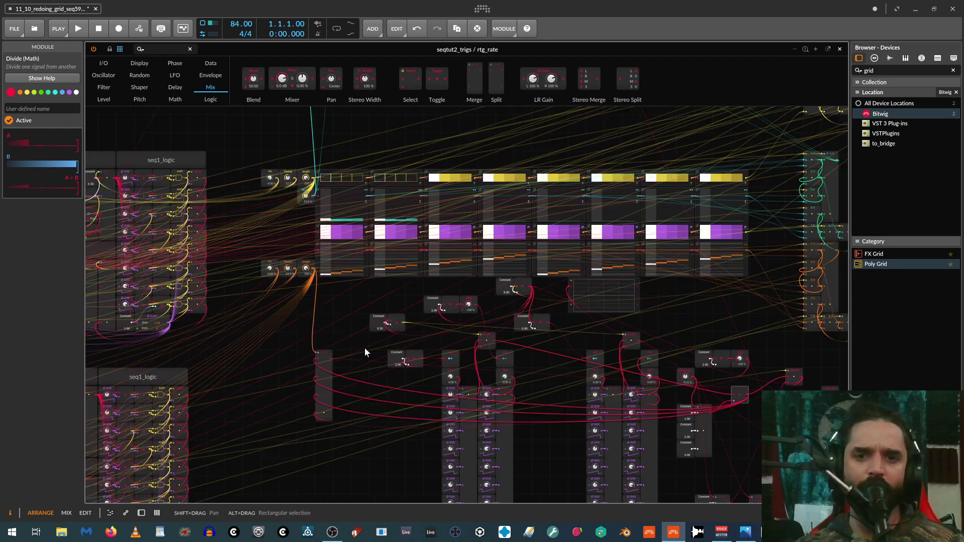
left_click_drag(557, 448, 374, 364)
left_click_drag(707, 433, 776, 144)
left_click_drag(756, 232, 744, 457)
left_click_drag(771, 373, 321, 246)
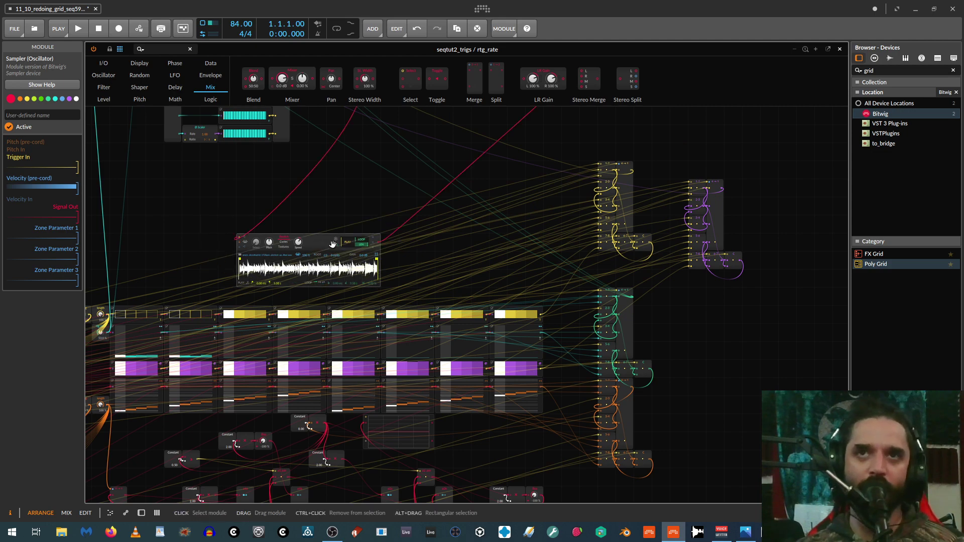
Examine the connections of the Multiply module next to the 8.00 Constant.
scroll(440, 273, "down", 5)
scroll(439, 273, "left", 2)
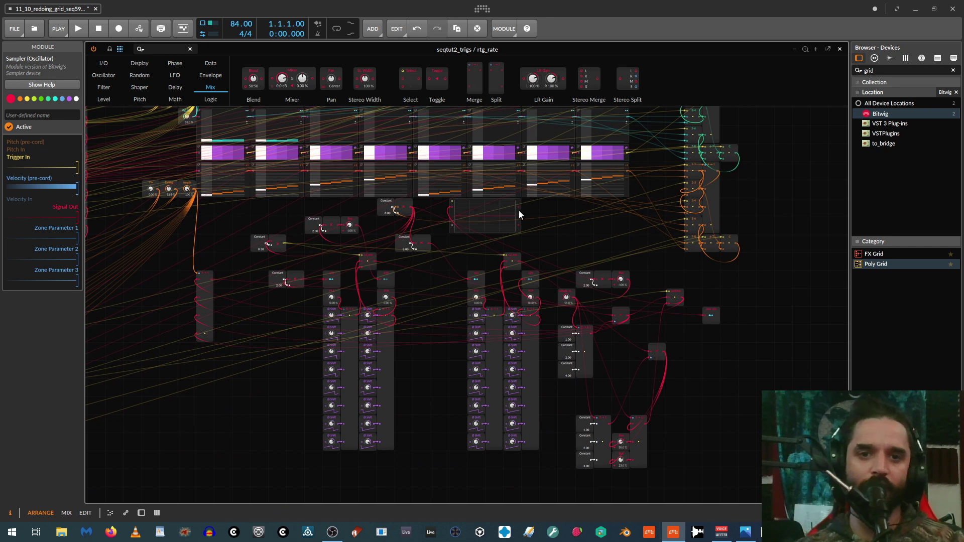
scroll(458, 229, "up", 3)
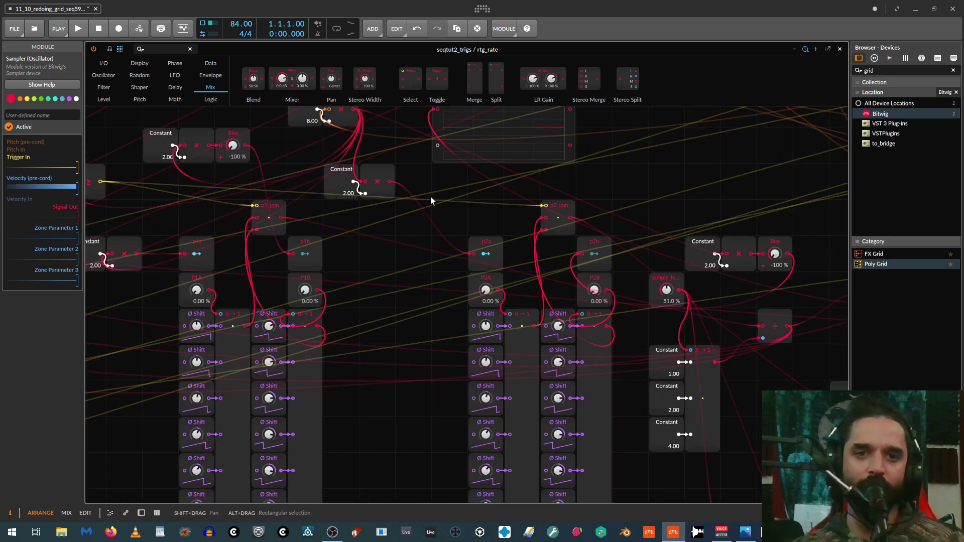
left_click_drag(443, 187, 420, 276)
left_click(415, 213)
key("Delete")
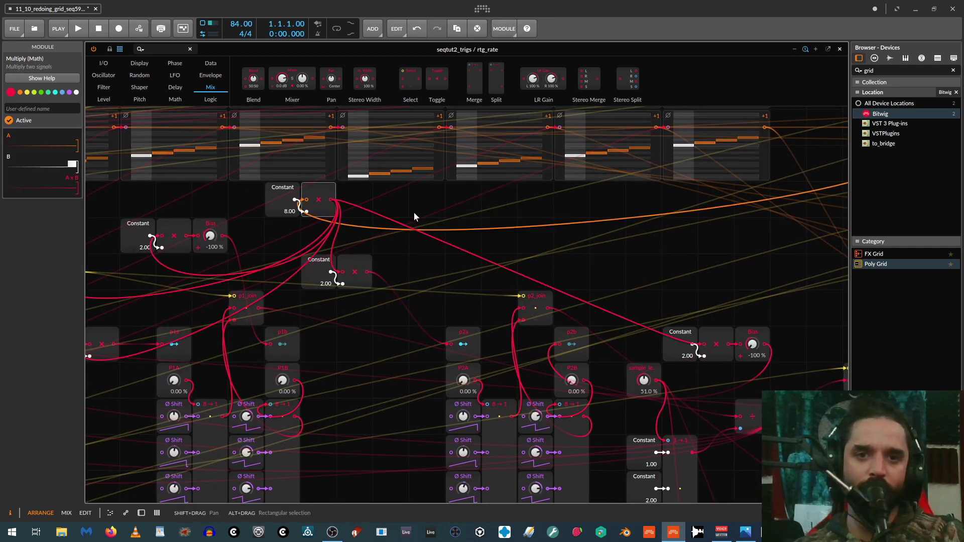
scroll(429, 219, "down", 3)
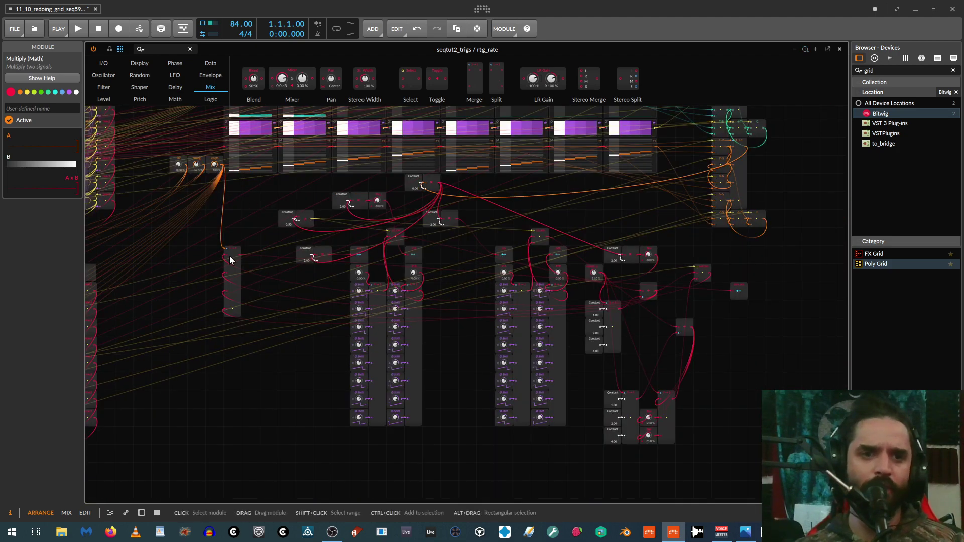
Move the four-port Merge closer to the p1 columns, and place the switcher and play_pos above and between p1_join and p2_join.
left_click_drag(227, 266, 246, 305)
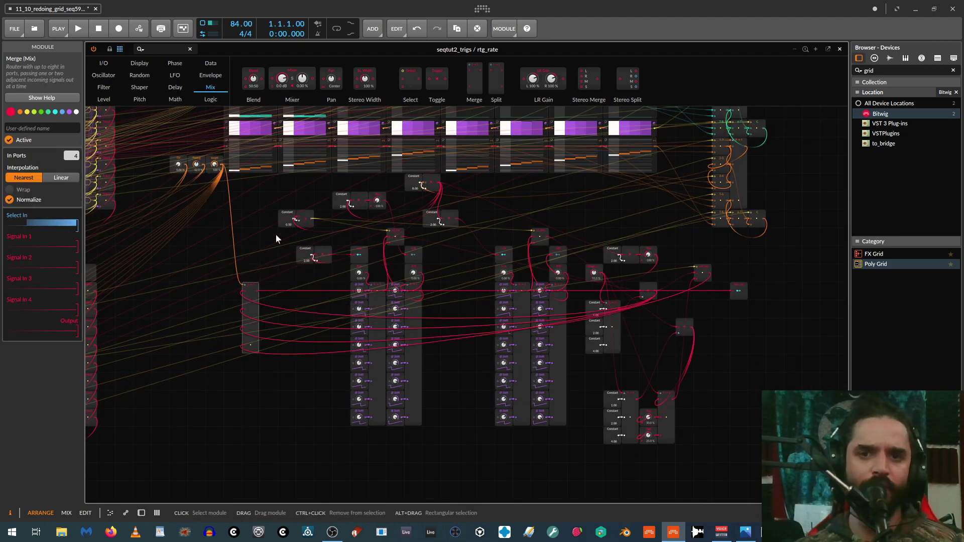
left_click_drag(236, 187, 474, 435)
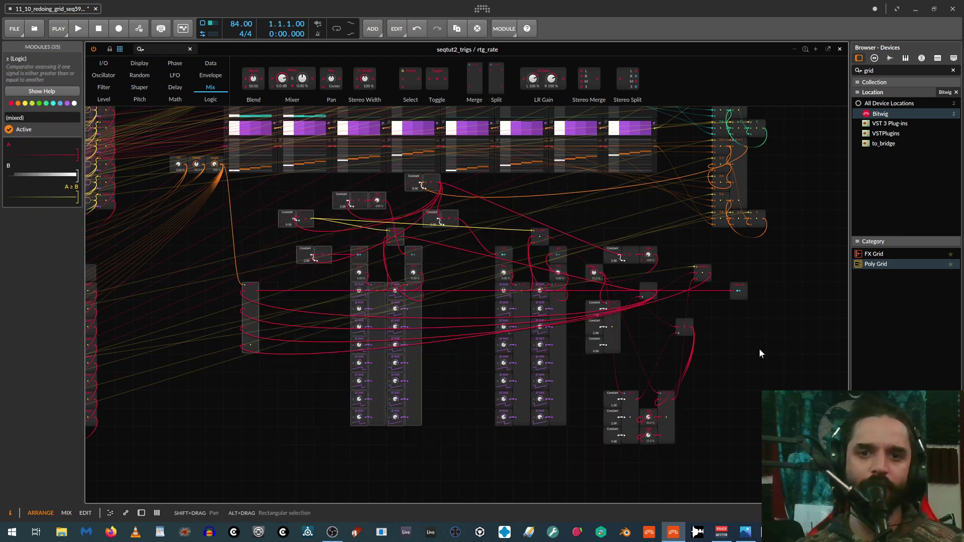
left_click(758, 348)
left_click_drag(706, 267, 490, 232)
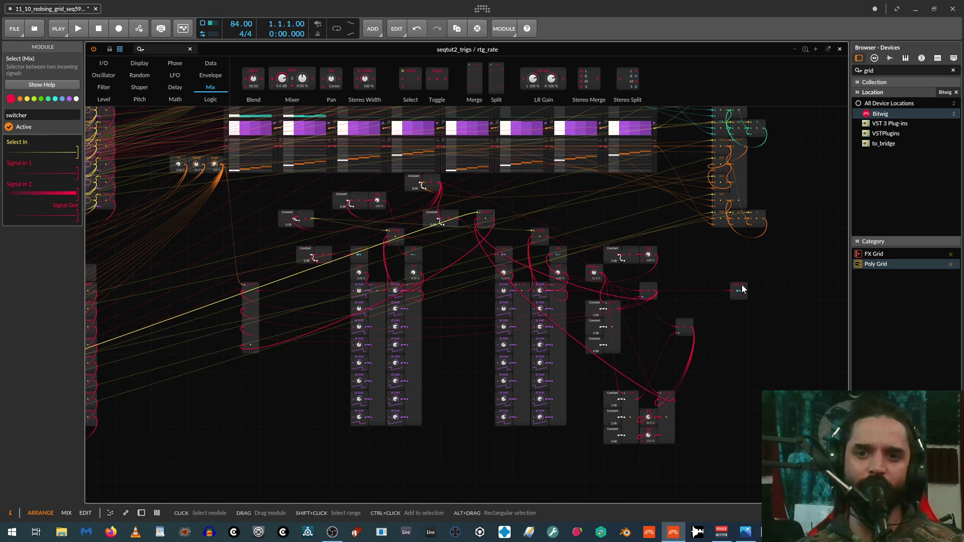
left_click_drag(740, 289, 512, 207)
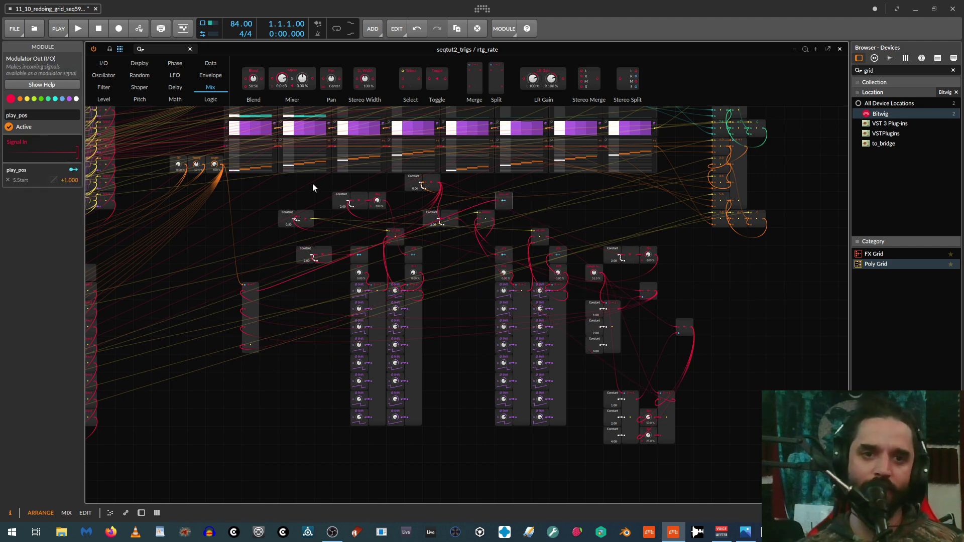
Move the whole block of phase and divider modules well below the sequencer rows, and shift its four-port Merge two cells towards the p1 columns.
left_click_drag(225, 182, 694, 490)
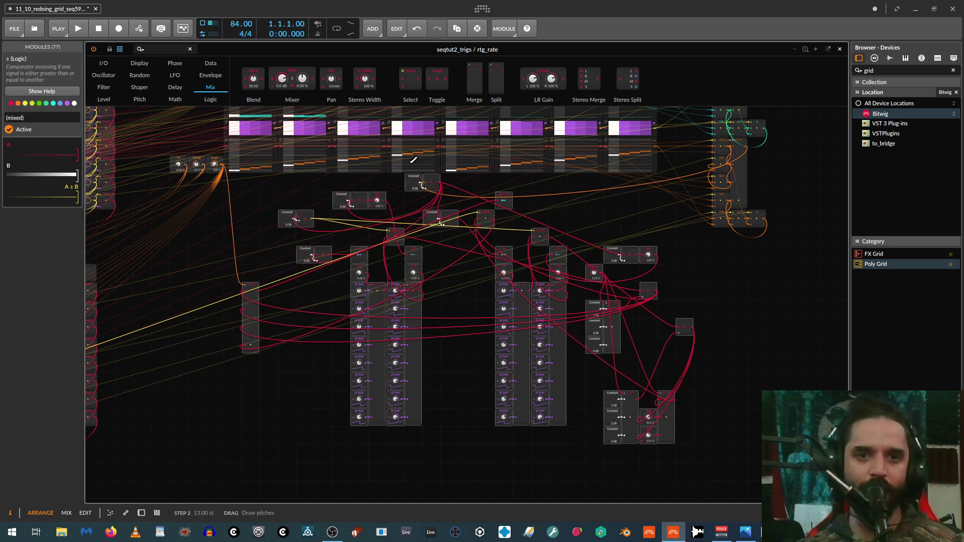
left_click_drag(413, 176, 588, 463)
scroll(592, 389, "down", 5)
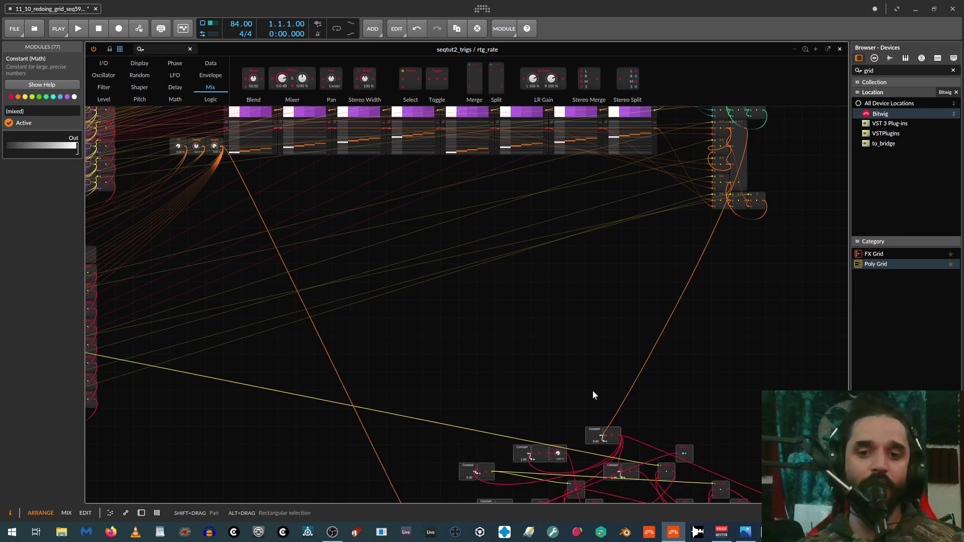
left_click(358, 289)
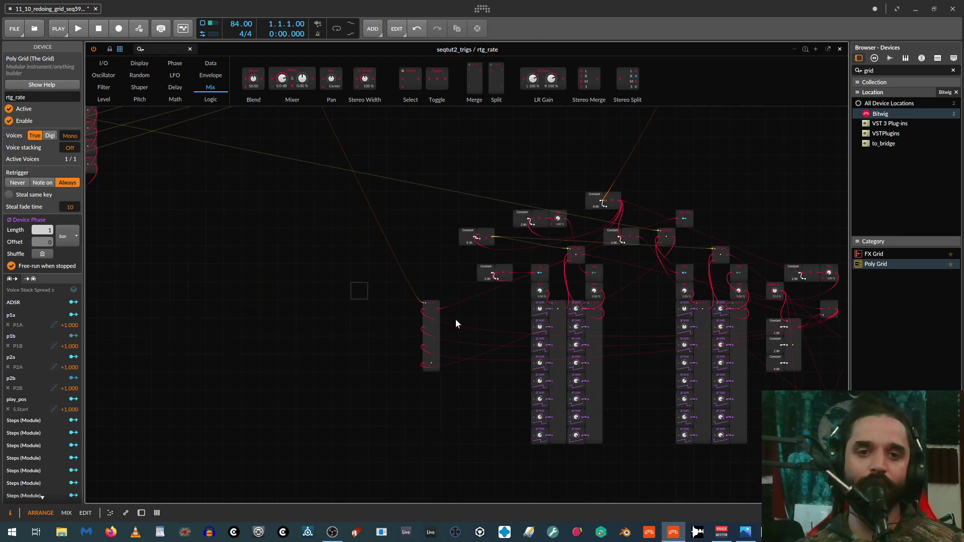
left_click_drag(429, 334, 467, 334)
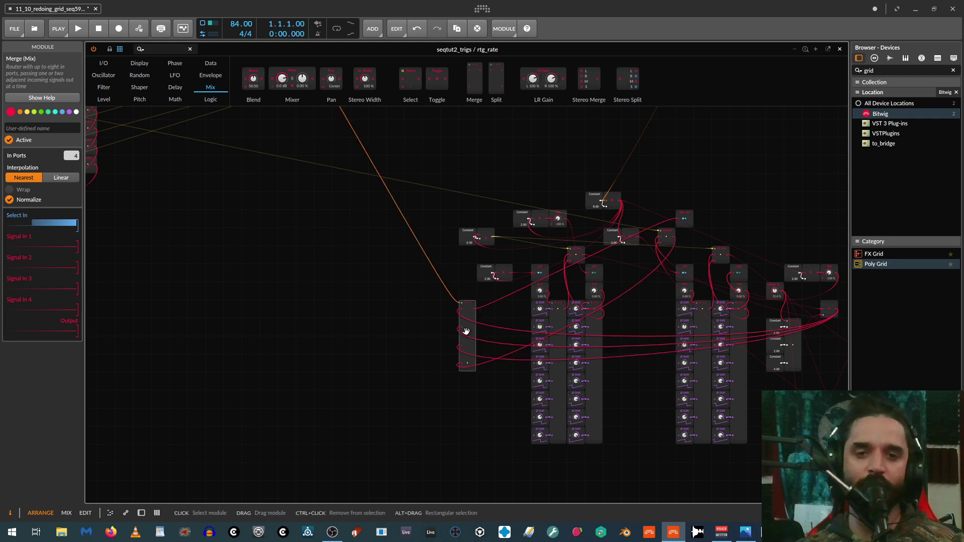
left_click_drag(282, 339, 231, 260)
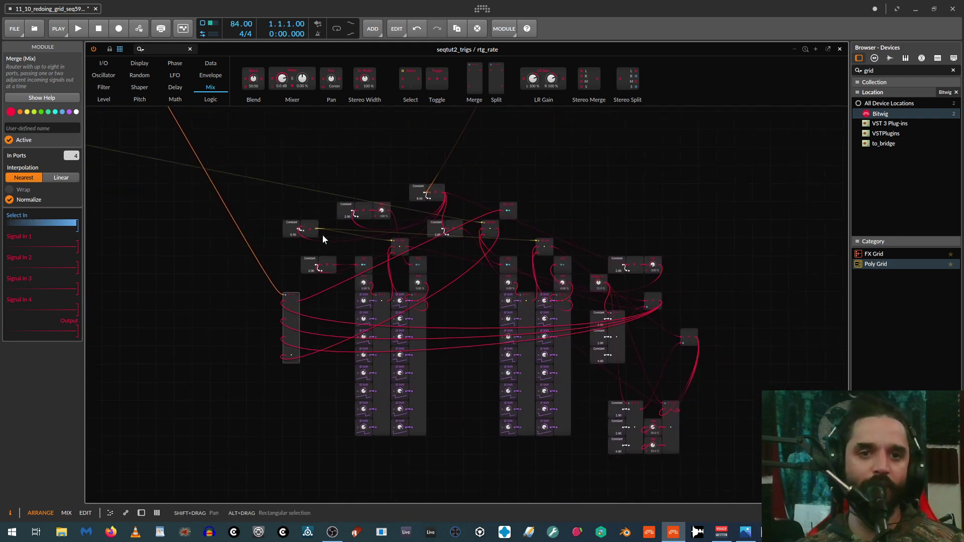
Add a Label above the relocated modules, stretch it across the block's width and name it "slicer".
left_click(140, 64)
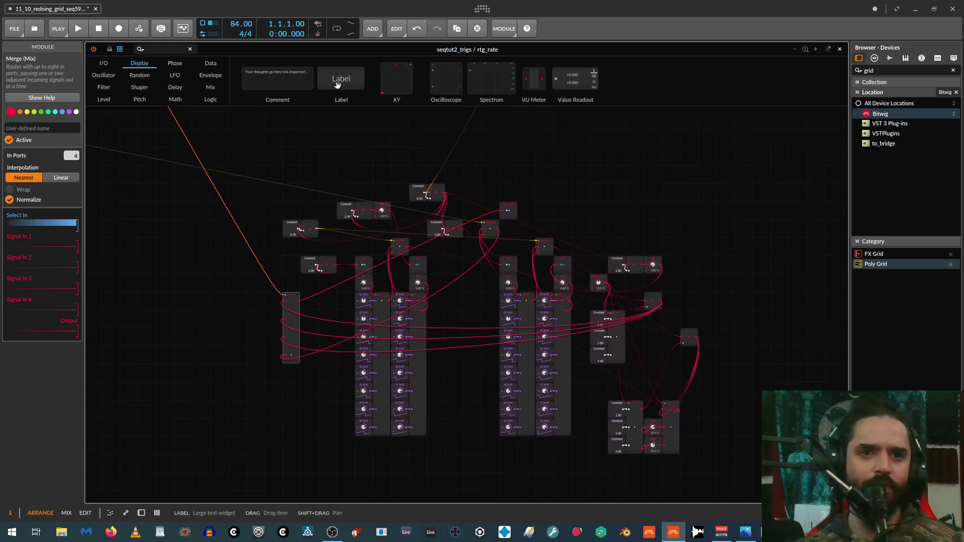
left_click_drag(315, 168, 704, 172)
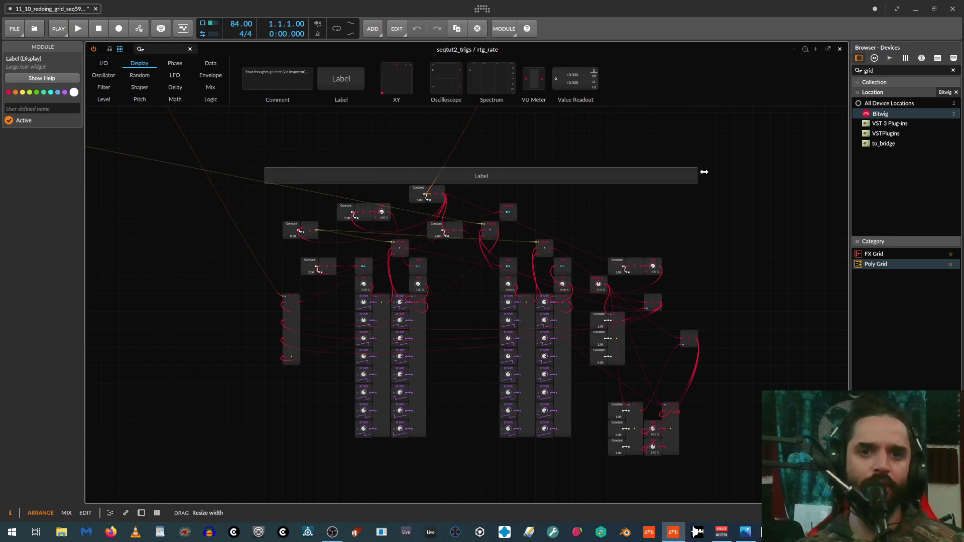
left_click(48, 109)
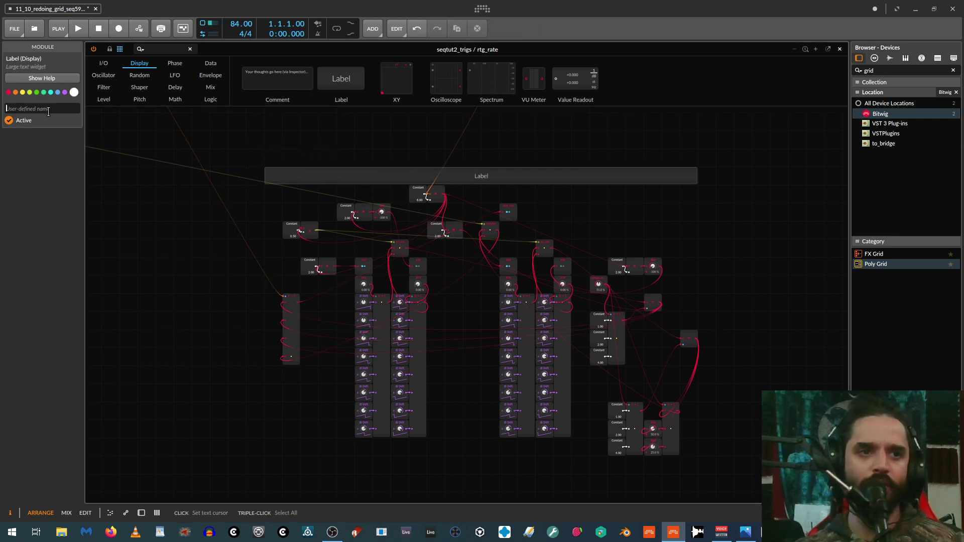
type("slicer")
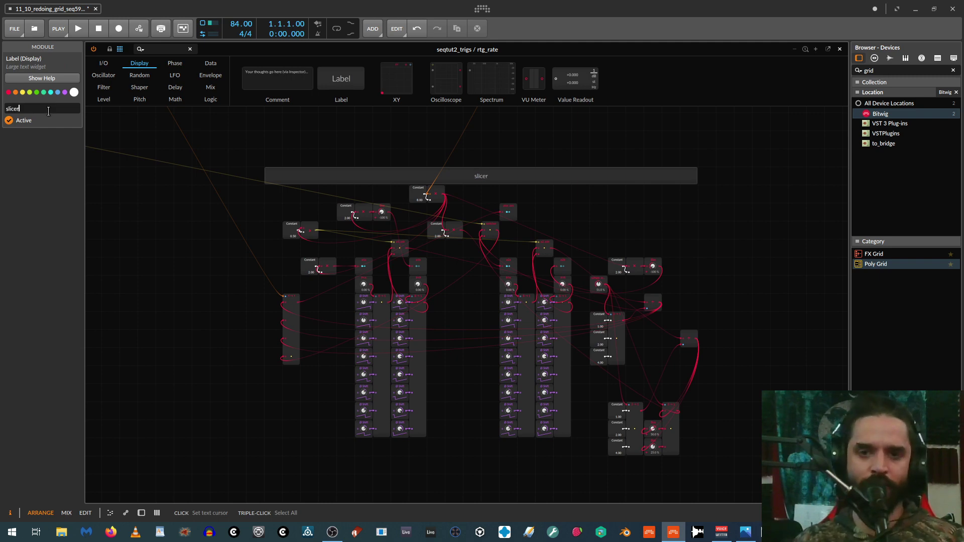
left_click(182, 212)
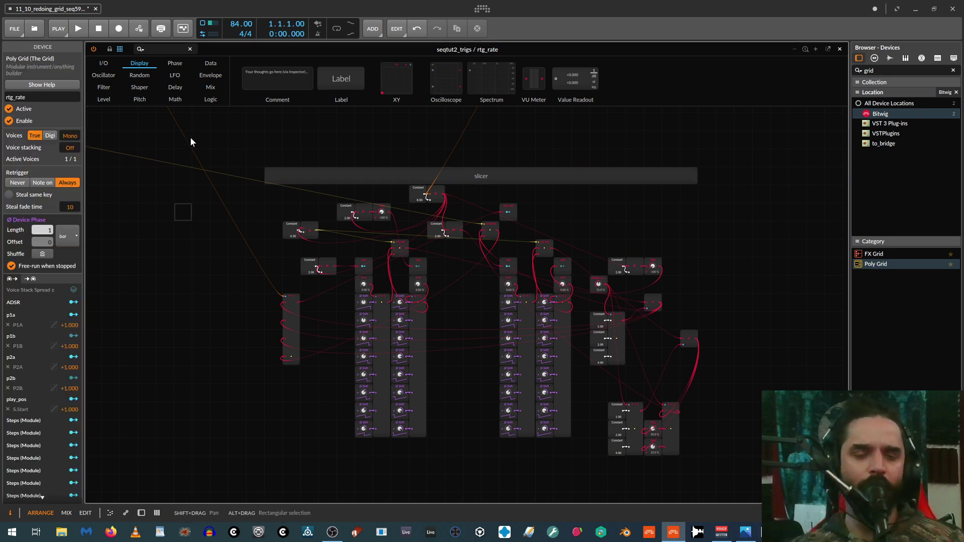
left_click(420, 169)
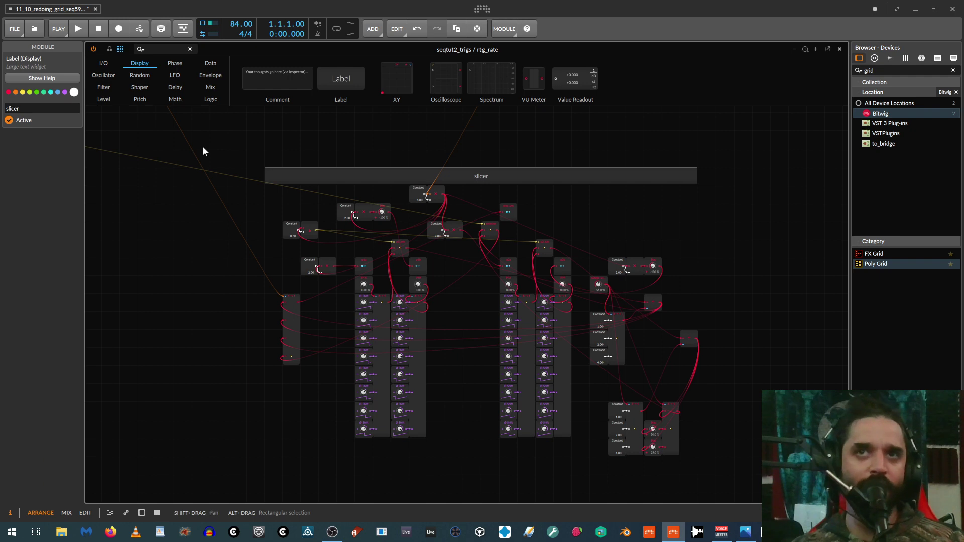
Redraw pitch steps in the first and second sequencers of the orange row to lower values.
left_click_drag(203, 150, 467, 355)
left_click_drag(284, 290, 325, 476)
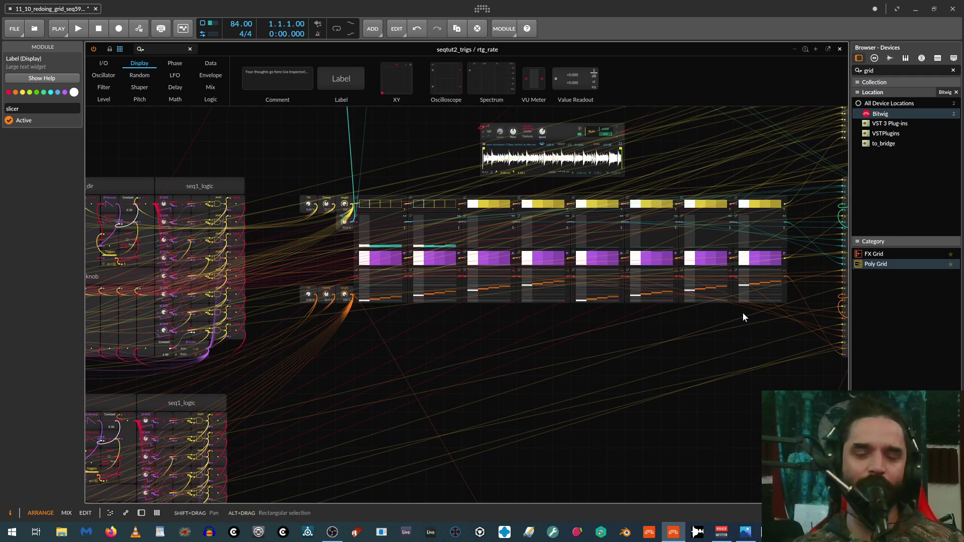
left_click_drag(733, 326, 519, 353)
scroll(710, 339, "up", 2)
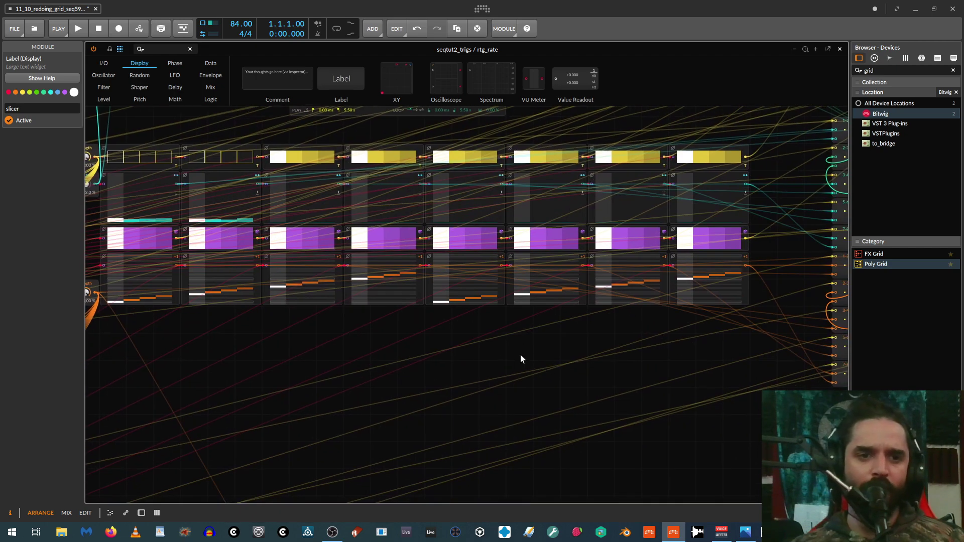
left_click_drag(178, 332, 317, 340)
left_click_drag(356, 305, 355, 333)
scroll(332, 381, "up", 2)
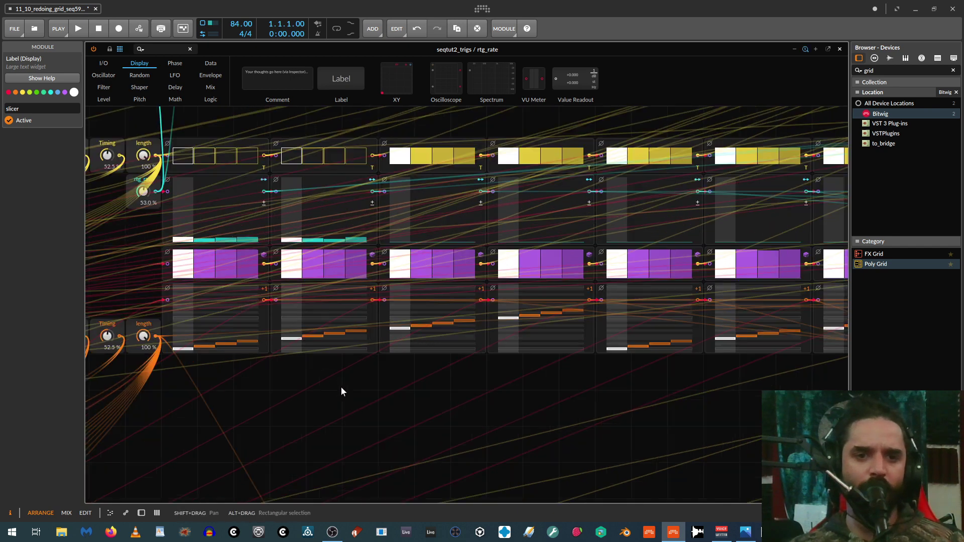
left_click_drag(287, 348, 312, 340)
left_click(290, 344)
Lower the fourth step of the fifth orange pitch sequencer, and in the sixth set step 1 to 1.00 st and lower step 2.
left_click_drag(488, 388, 306, 379)
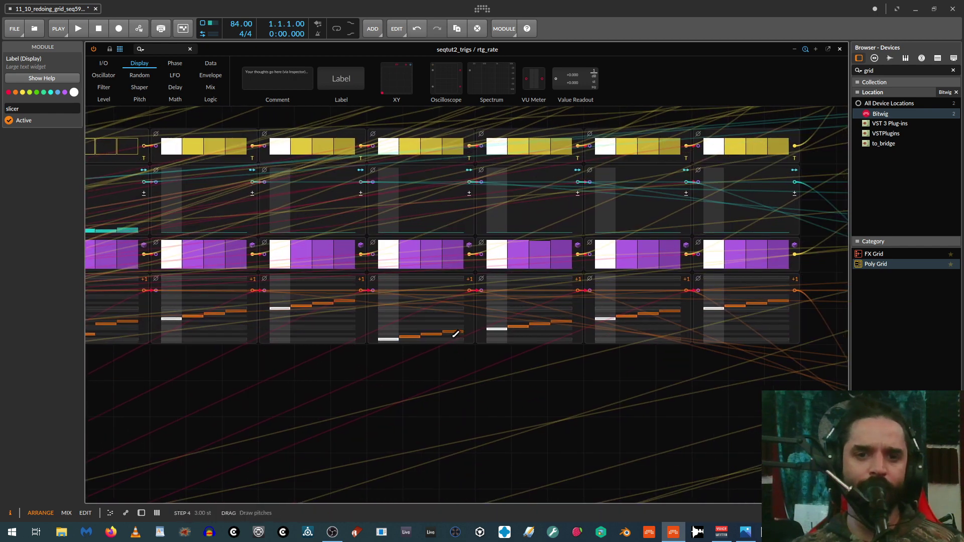
left_click(496, 336)
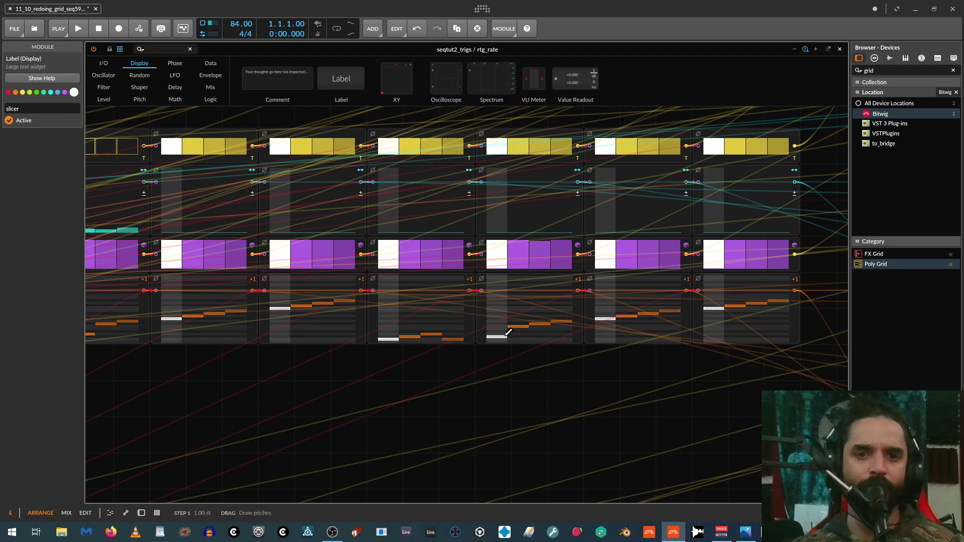
left_click(517, 334)
left_click_drag(718, 378, 449, 360)
key("minus")
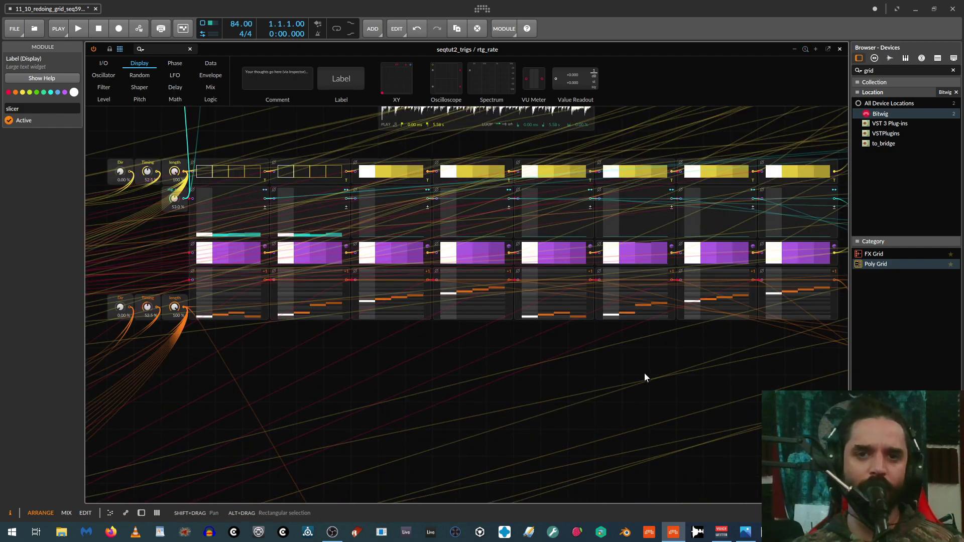
Lower step 3 of the seventh orange pitch sequencer, and set step 3 of the eighth to 4.00 st.
left_click_drag(645, 378, 637, 447)
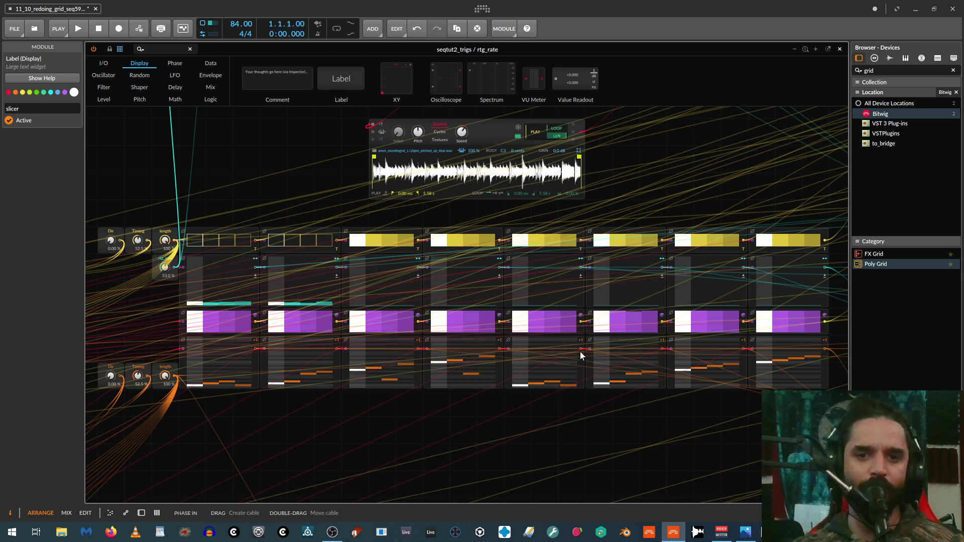
left_click(715, 375)
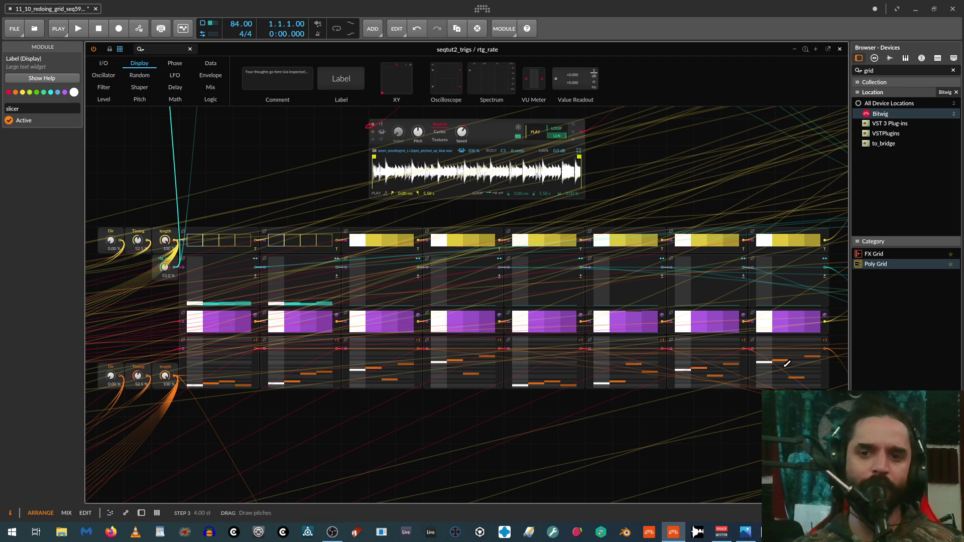
Draw varied step values in the second to eighth teal sequencers, with step 2 of the seventh at 56 %.
mouse_move(371, 291)
left_mouse_down()
mouse_move(397, 280)
mouse_move(480, 288)
mouse_move(558, 277)
left_mouse_up()
left_click_drag(634, 275, 633, 298)
left_click_drag(697, 279, 707, 274)
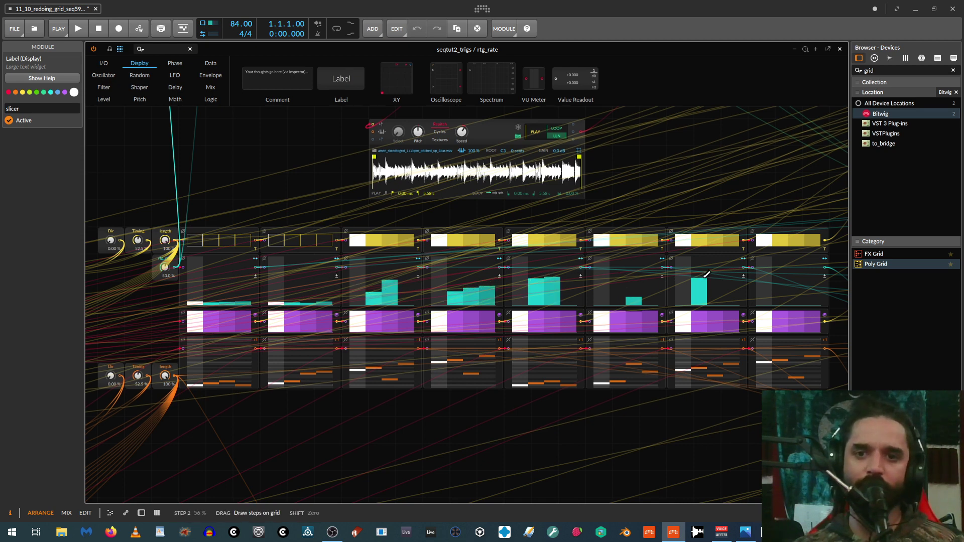
left_click(784, 279)
mouse_move(324, 270)
left_mouse_down()
mouse_move(302, 281)
mouse_move(327, 298)
left_mouse_up()
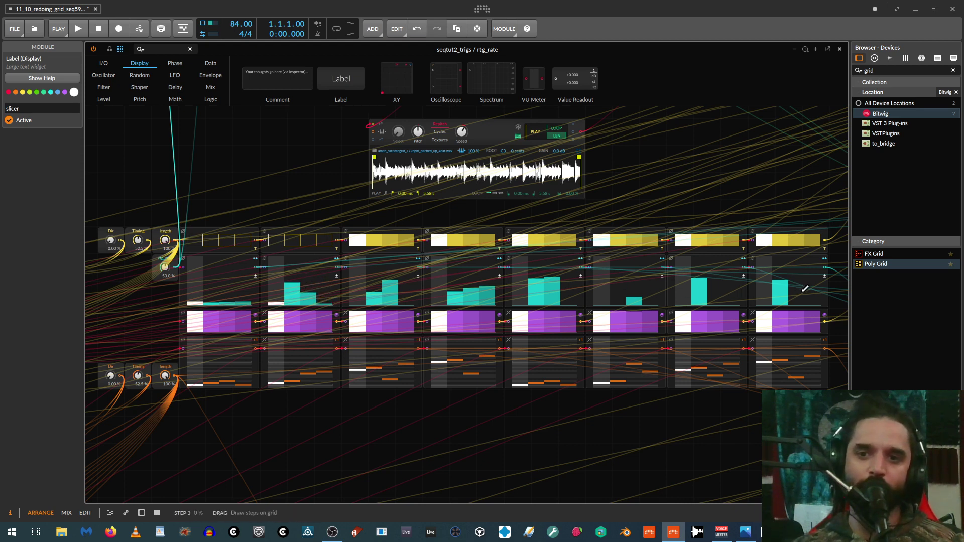
left_click_drag(804, 290, 797, 298)
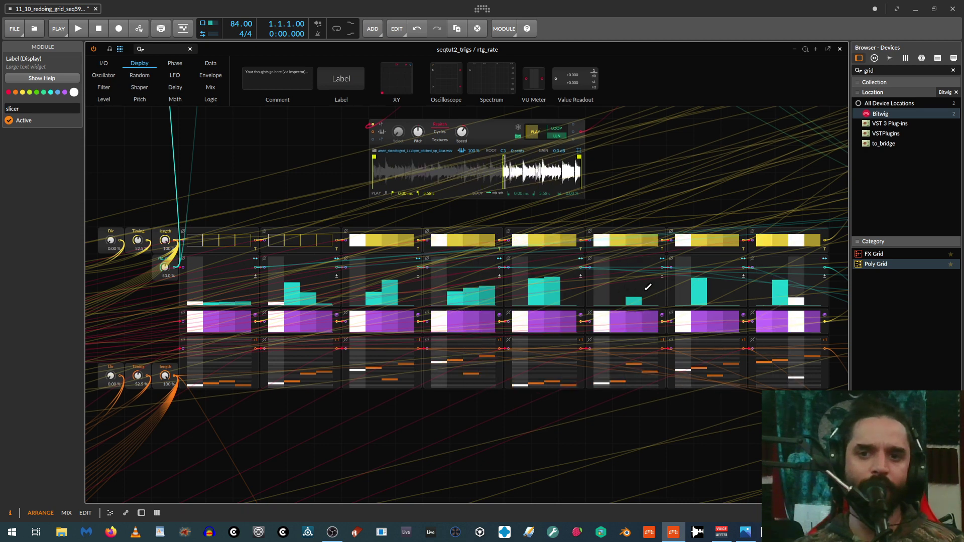
Lower teal steps in the third, fifth and seventh sequencers, and set step 3 of the third orange pitch sequencer to 10.00 st.
left_click_drag(719, 295, 697, 297)
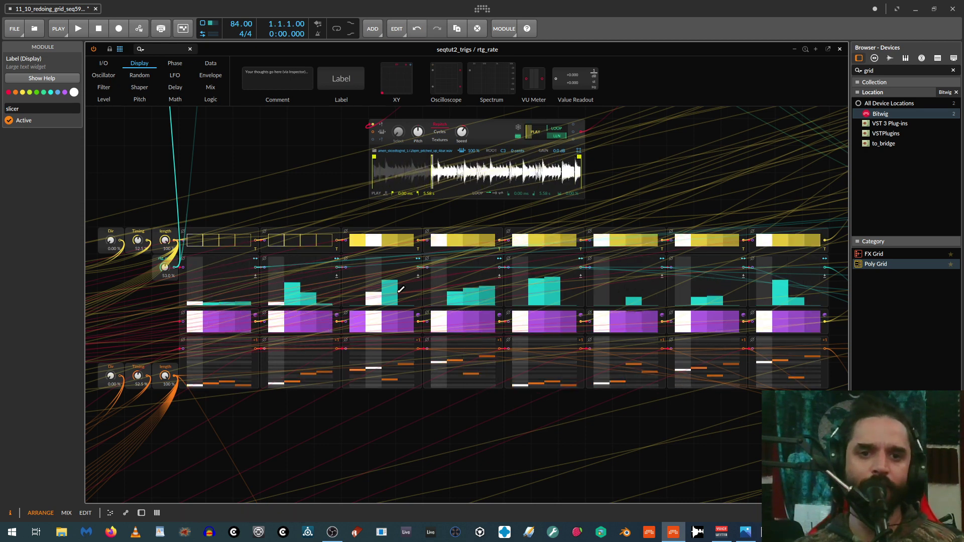
left_click_drag(390, 289, 387, 309)
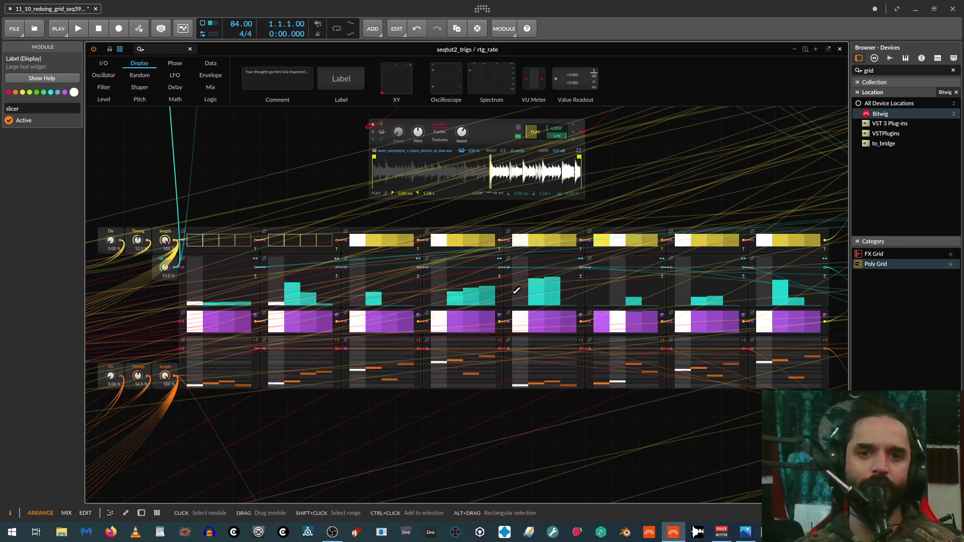
left_click(553, 300)
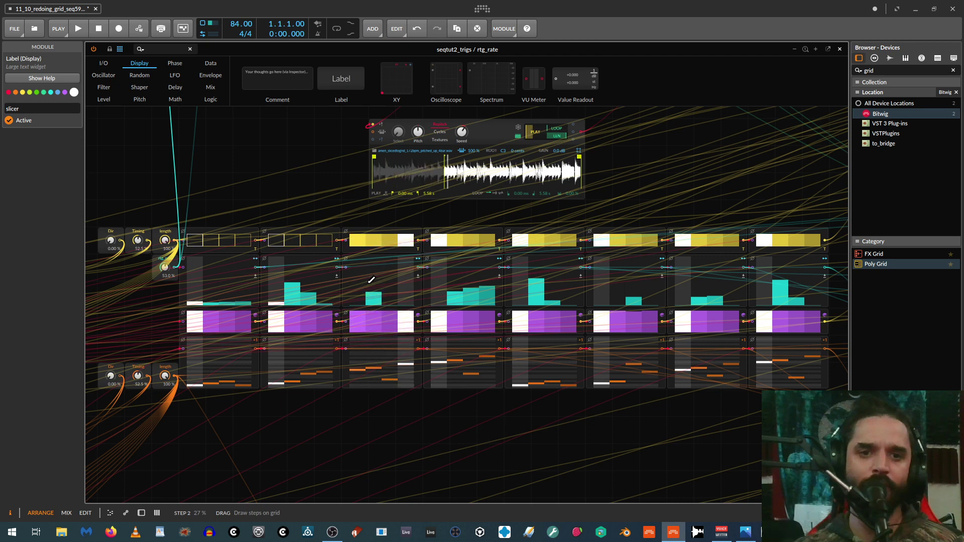
left_click(390, 298)
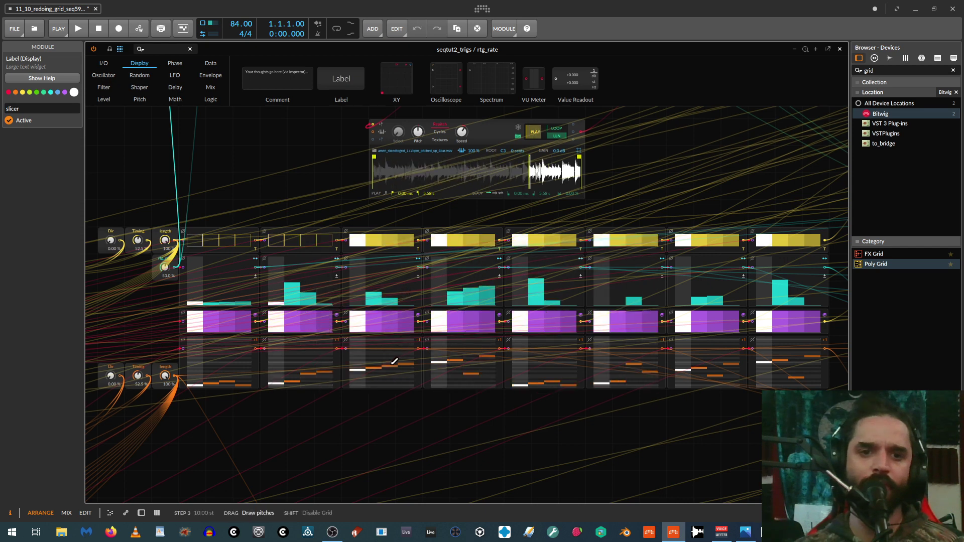
Keep only step 4 raised in the third teal sequencer, and raise steps in the second, sixth, seventh and eighth, with the eighth's step 3 at 68 %.
mouse_move(373, 285)
left_mouse_down()
mouse_move(374, 306)
mouse_move(394, 307)
left_mouse_up()
left_click(390, 273)
left_click(407, 286)
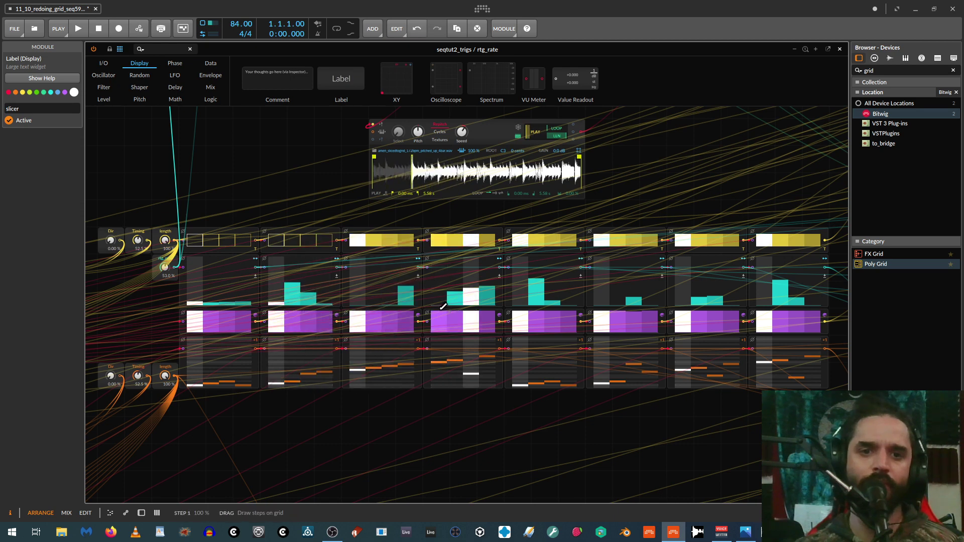
left_click_drag(647, 279, 634, 298)
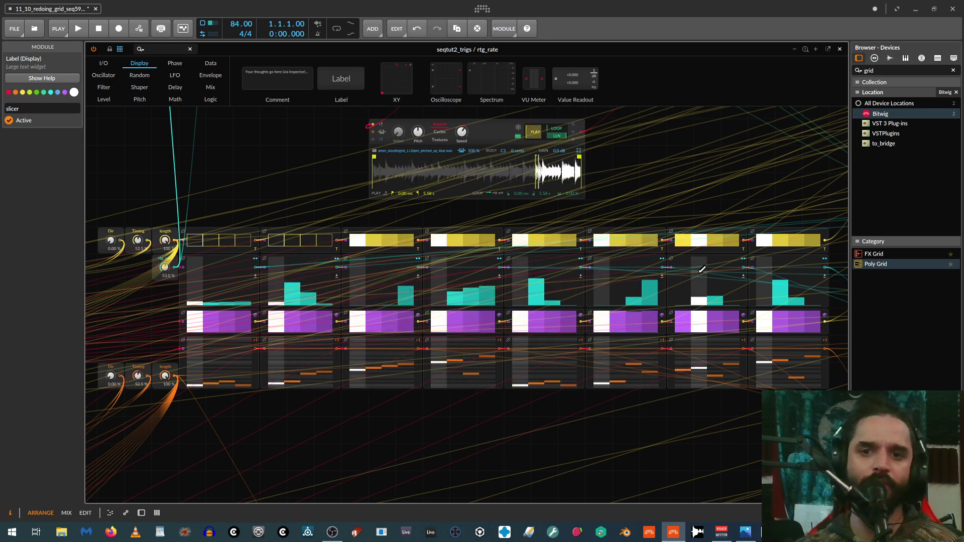
left_click_drag(699, 265, 715, 265)
left_click_drag(781, 276, 796, 270)
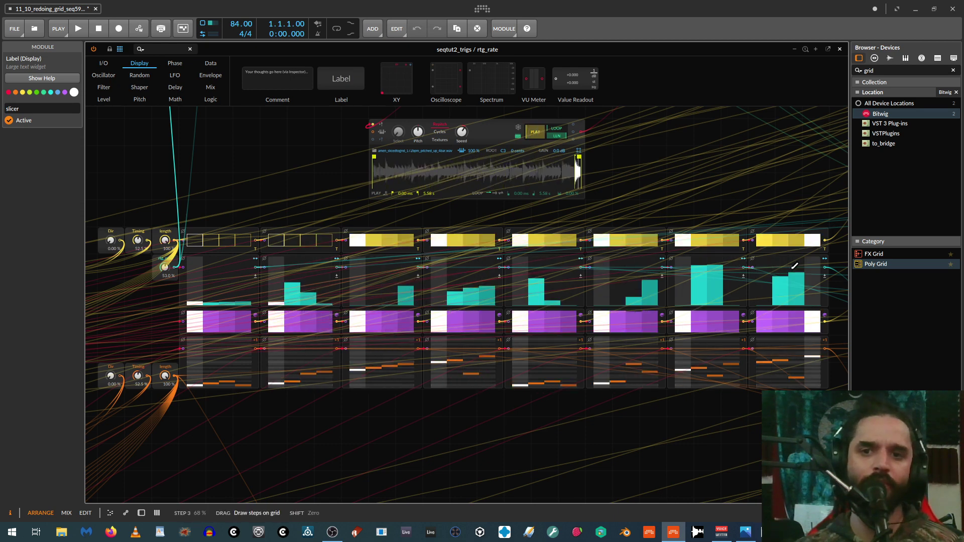
left_click(327, 269)
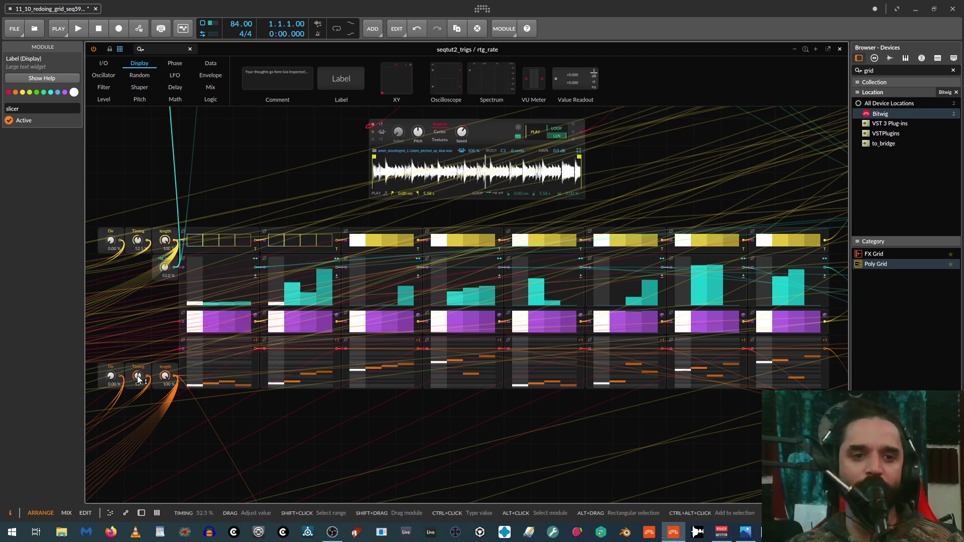
Raise the orange row's Timing to 81.5 % and bring it back to about 52 %, and set its Dir to about 29 %.
left_click_drag(138, 378, 137, 341)
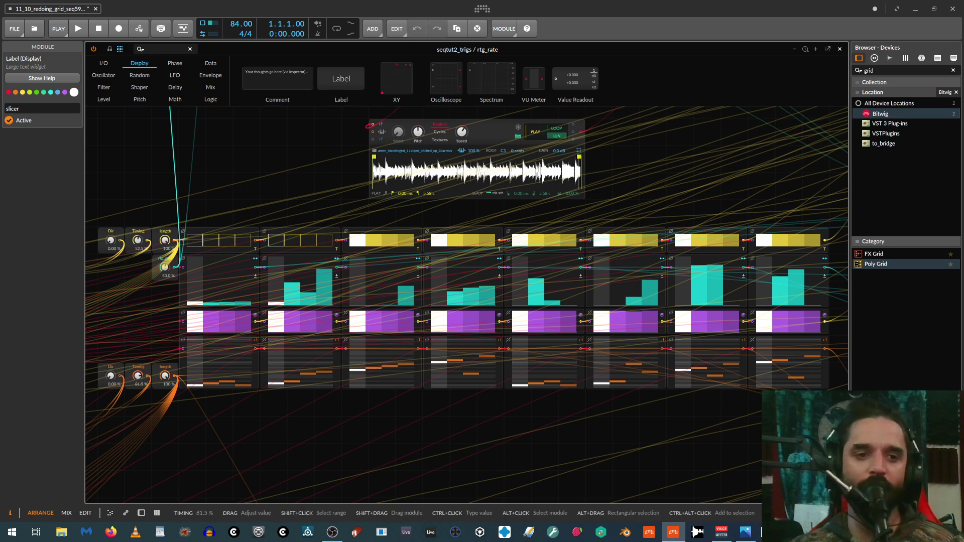
left_click_drag(137, 375, 138, 397)
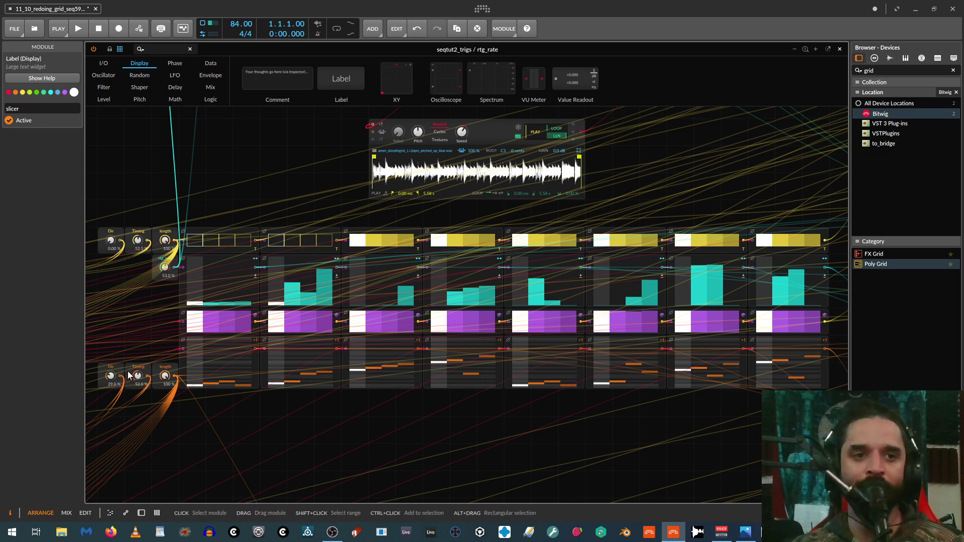
Examine the global_time section and the time, direction, length and logic sections of both sequencer control blocks, and return to the sequencer rows.
left_click_drag(130, 310, 764, 389)
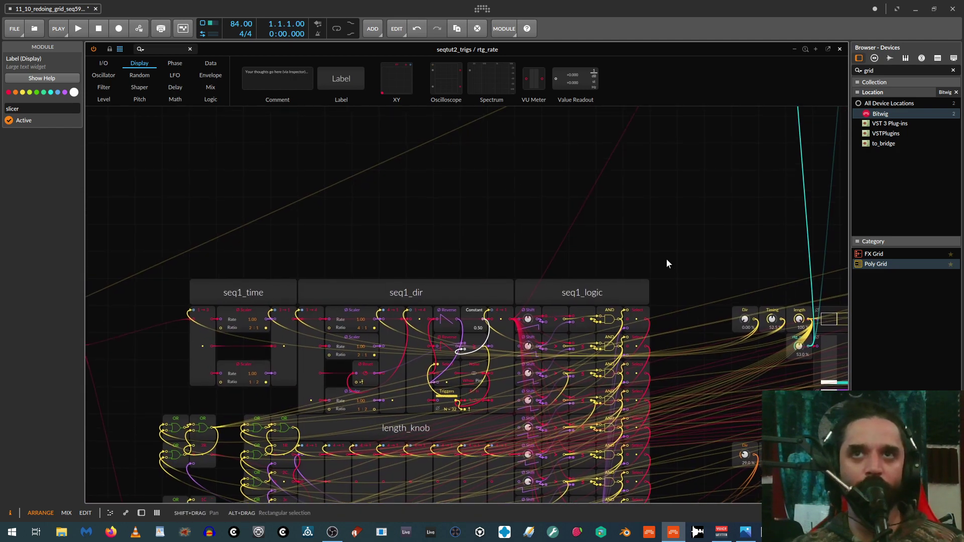
left_click_drag(696, 231, 371, 128)
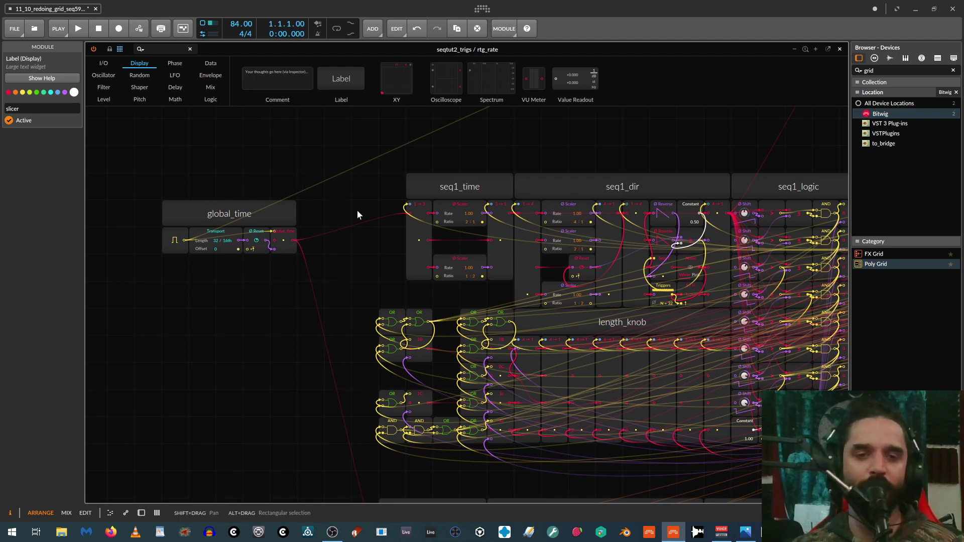
left_click_drag(713, 287, 475, 208)
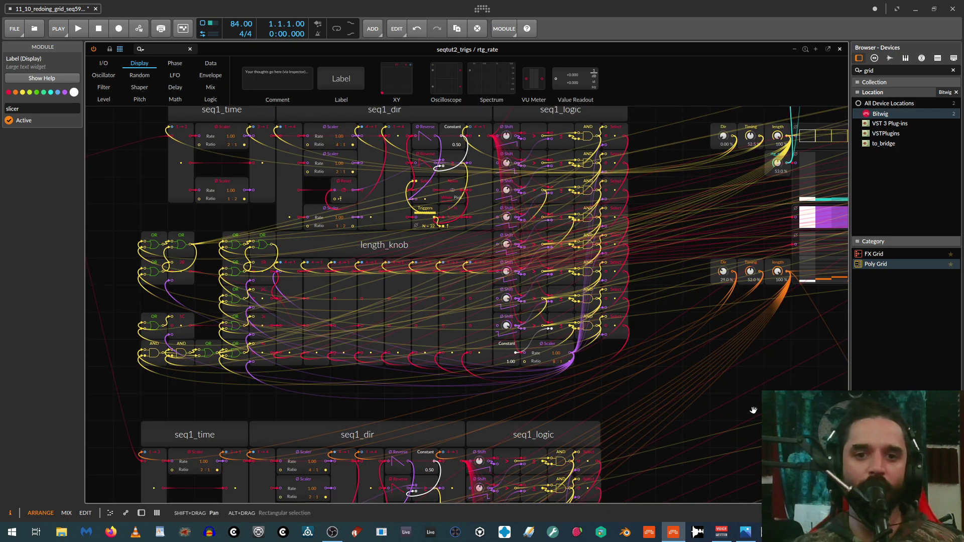
left_click_drag(754, 410, 422, 513)
left_click_drag(579, 412, 905, 167)
left_click_drag(843, 229, 869, 186)
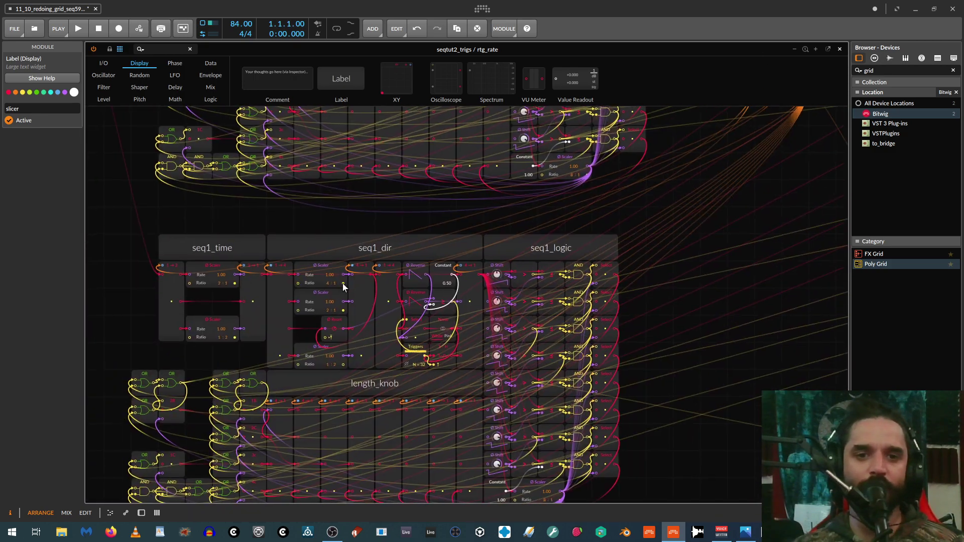
left_click_drag(701, 235, 218, 463)
left_click_drag(671, 370, 511, 391)
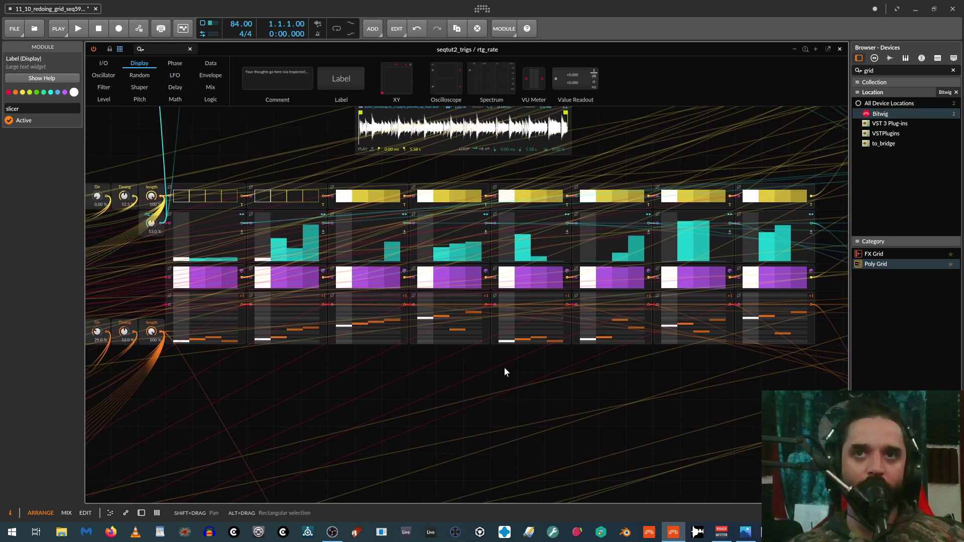